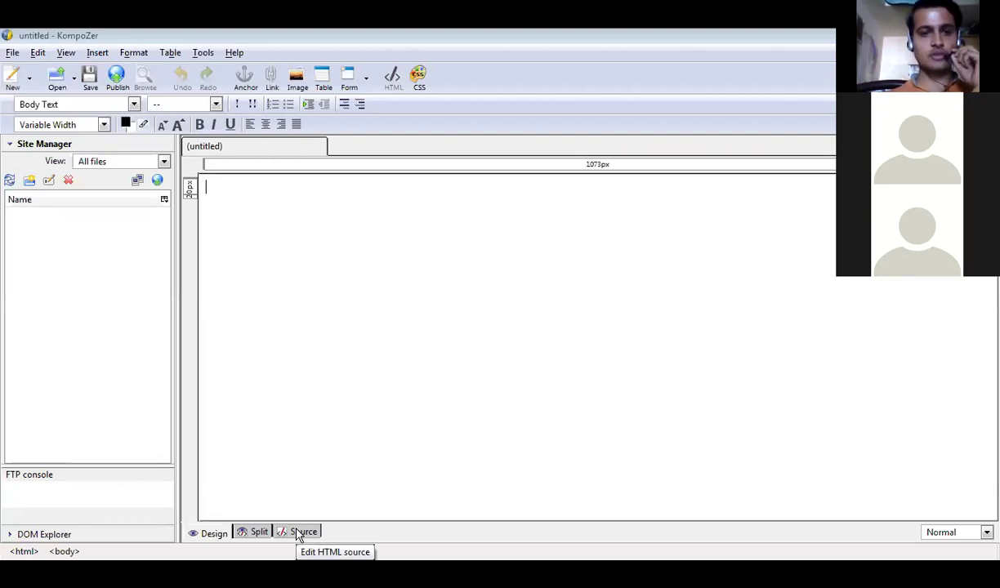
Switch between Source, Design and Split views, then return to design-only editing.
{"action": "left_click", "coordinate": [297, 534]}
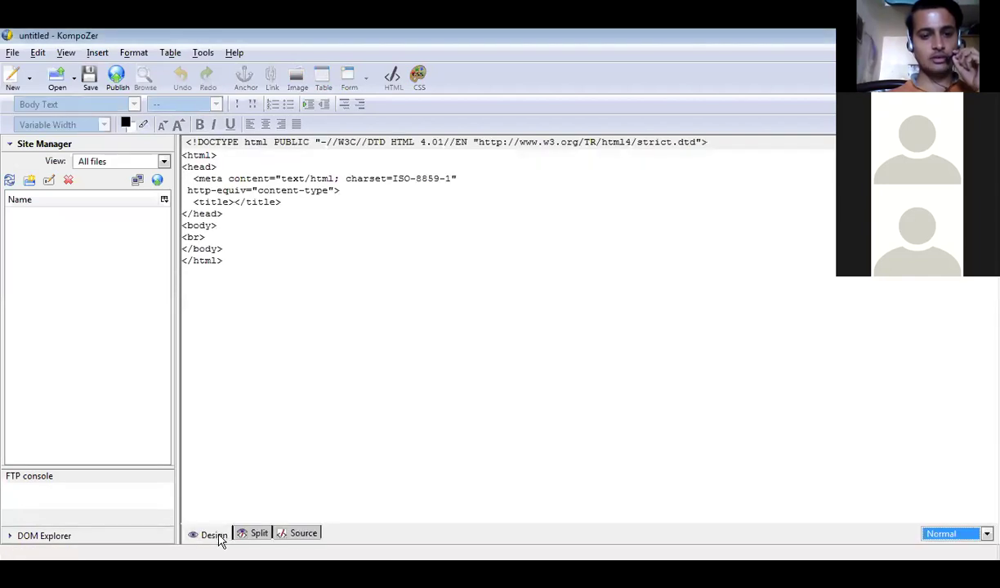
{"action": "left_click", "coordinate": [219, 538]}
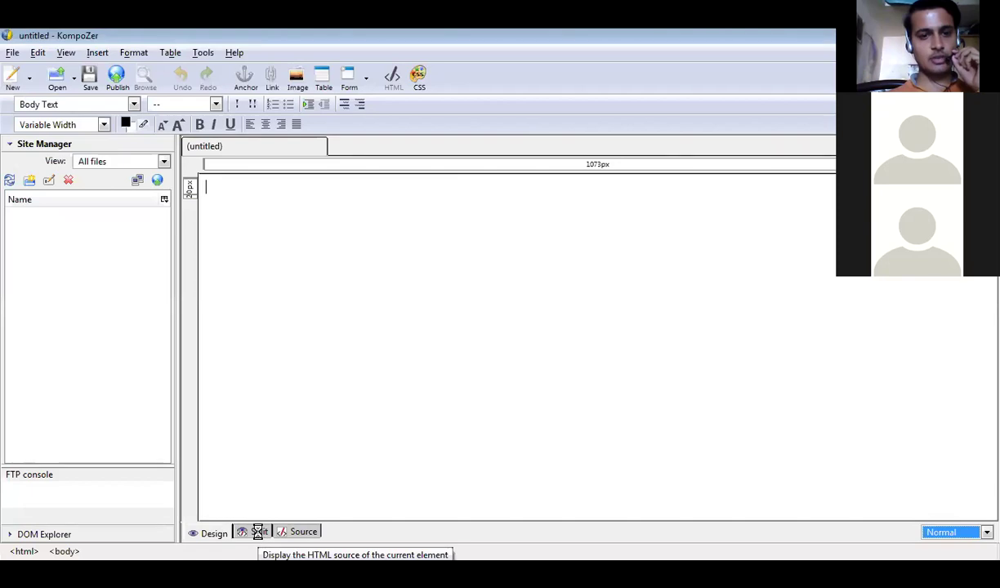
{"action": "left_click", "coordinate": [259, 535]}
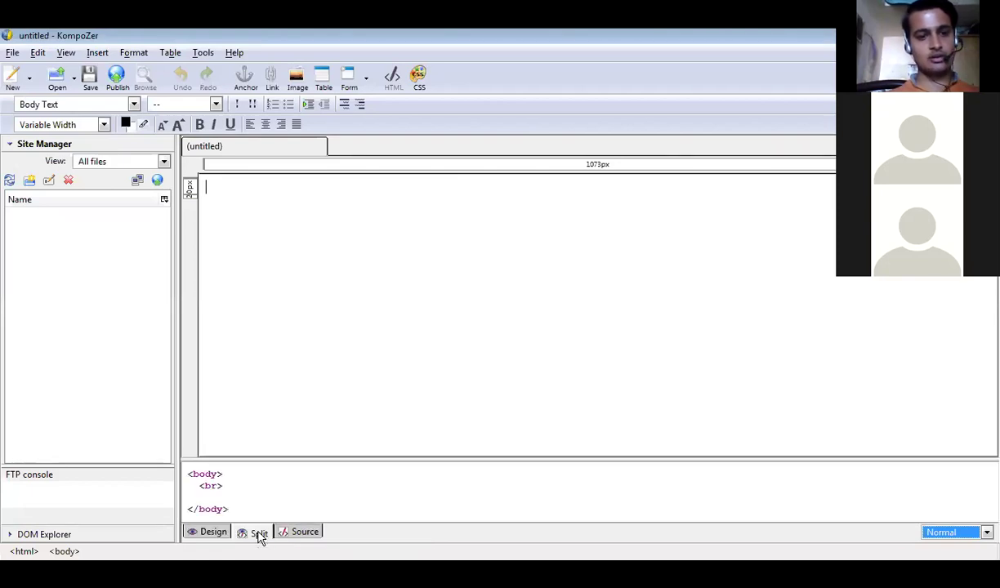
{"action": "left_click", "coordinate": [215, 532]}
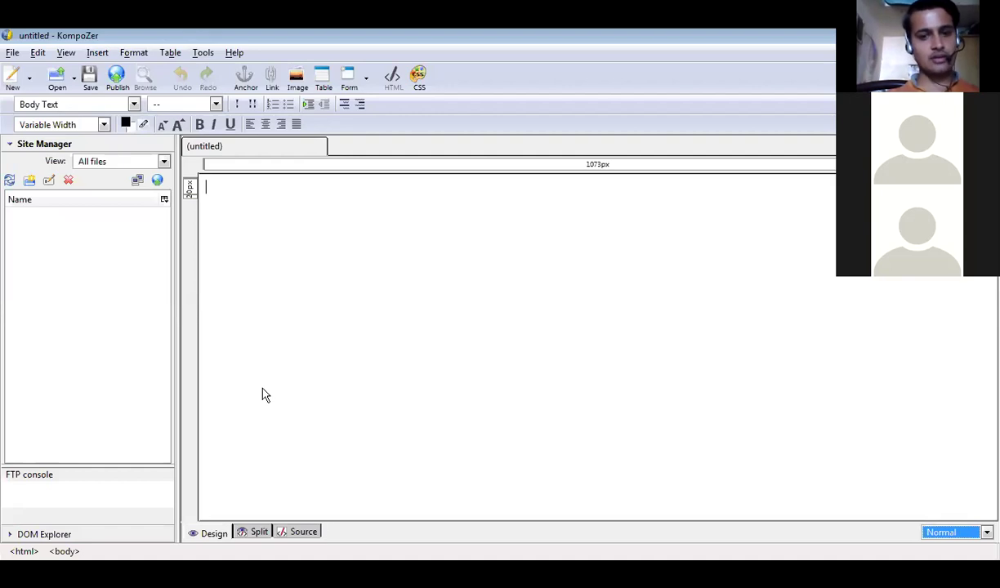
{"action": "left_click", "coordinate": [314, 531]}
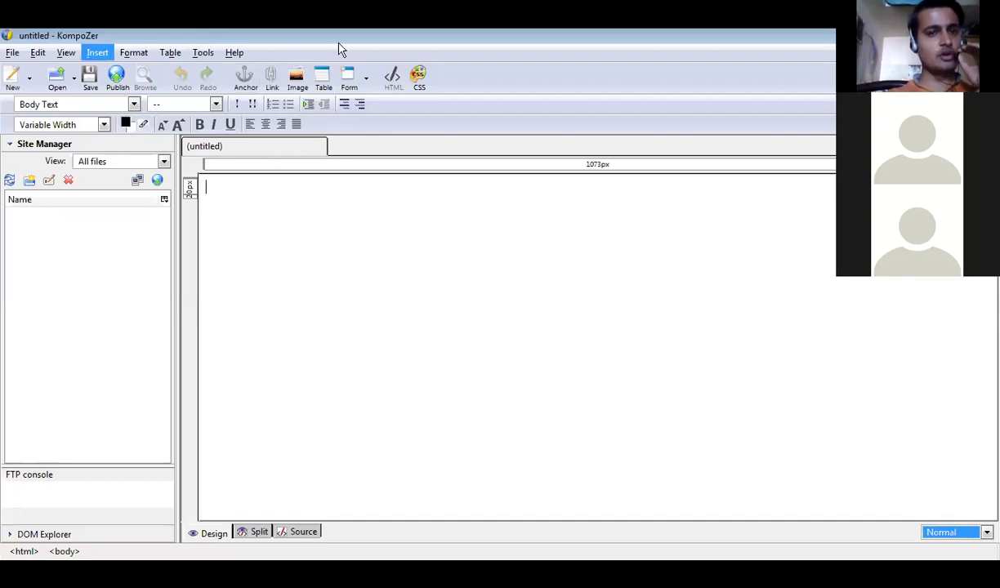
Start defining a new form with Insert > Form > Define Form.
{"action": "left_click", "coordinate": [367, 80]}
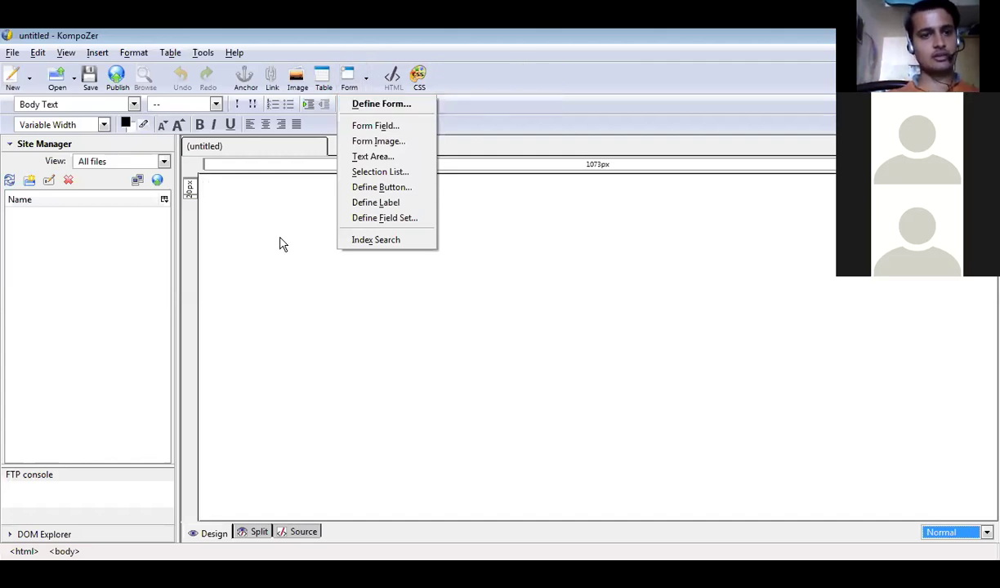
{"action": "left_click", "coordinate": [144, 120]}
{"action": "left_click", "coordinate": [98, 52]}
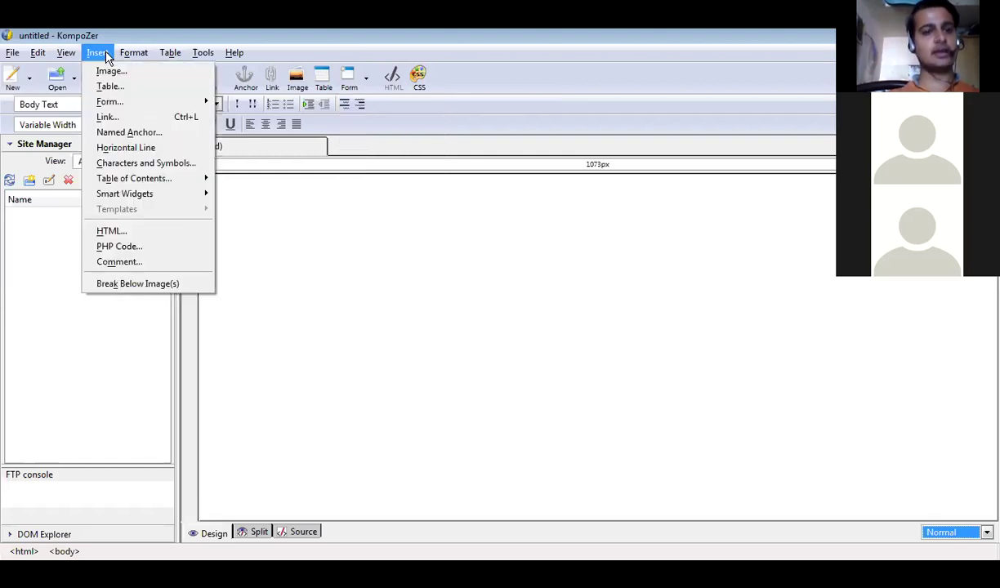
{"action": "mouse_move", "coordinate": [147, 102]}
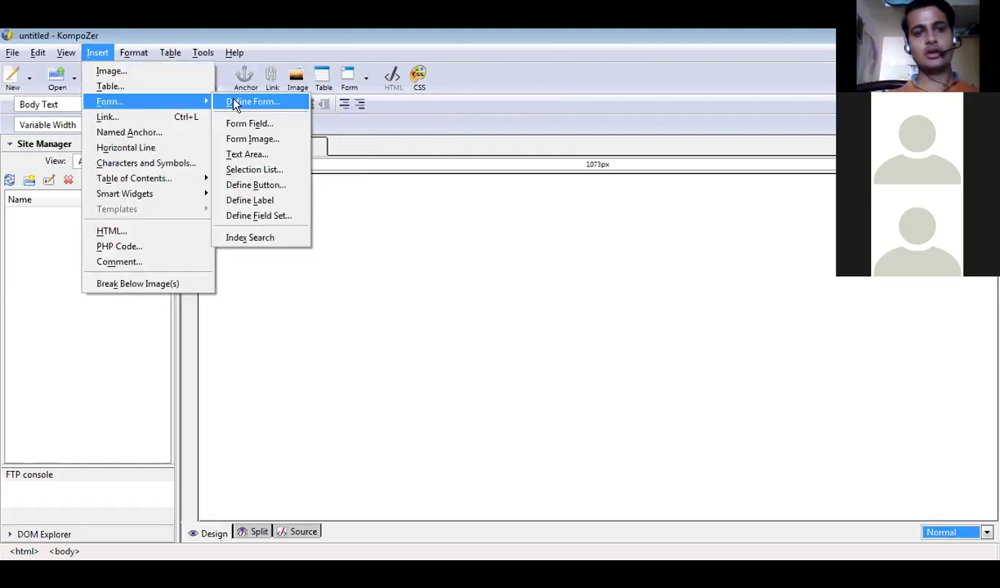
{"action": "left_click", "coordinate": [237, 102]}
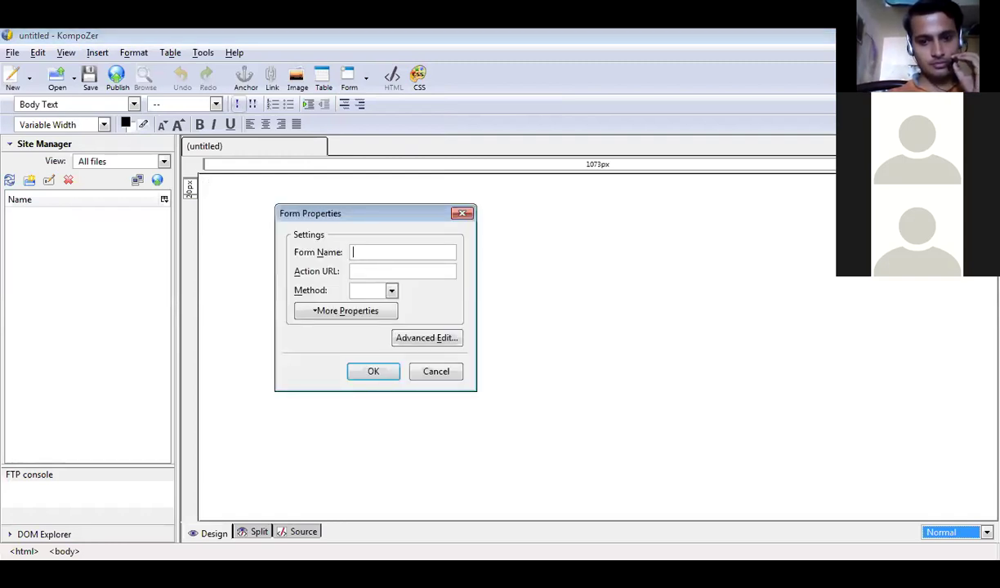
{"action": "left_click", "coordinate": [552, 405]}
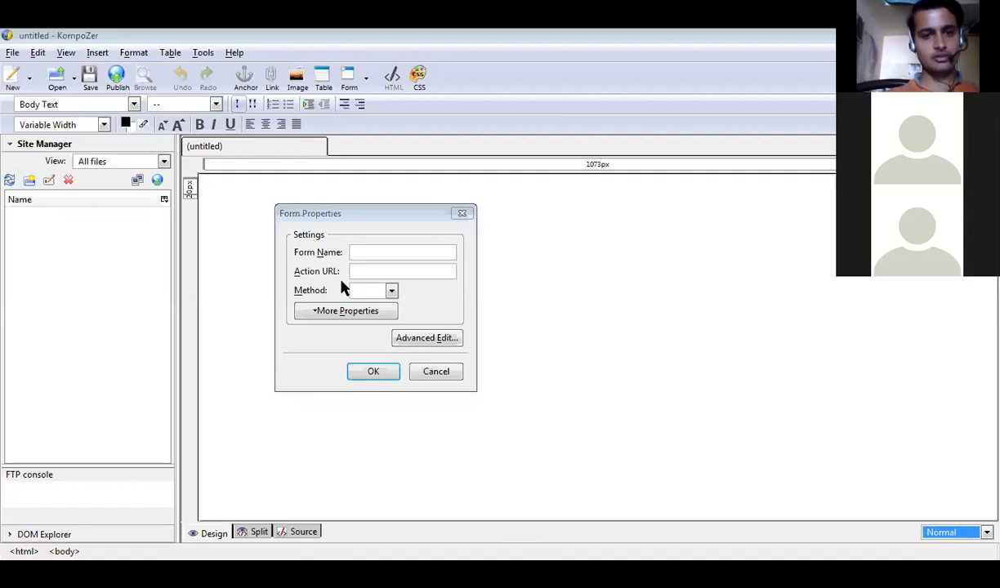
{"action": "left_click", "coordinate": [461, 214]}
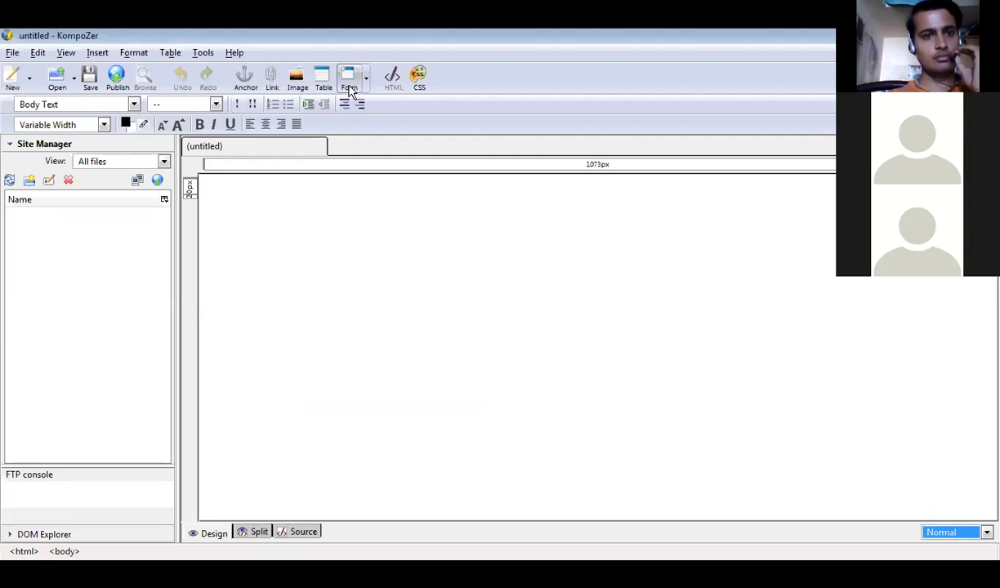
{"action": "left_click", "coordinate": [98, 53]}
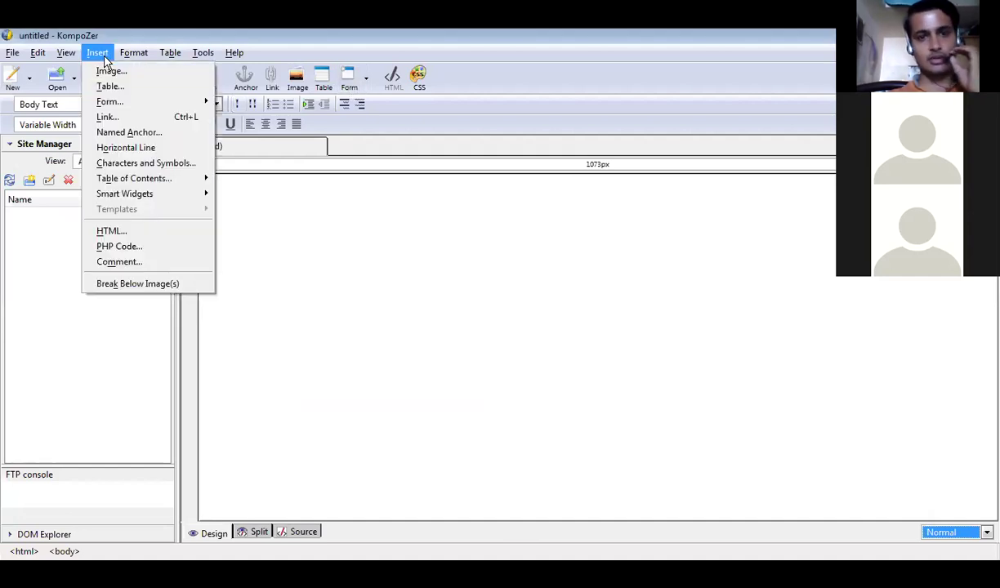
{"action": "key", "text": "Right"}
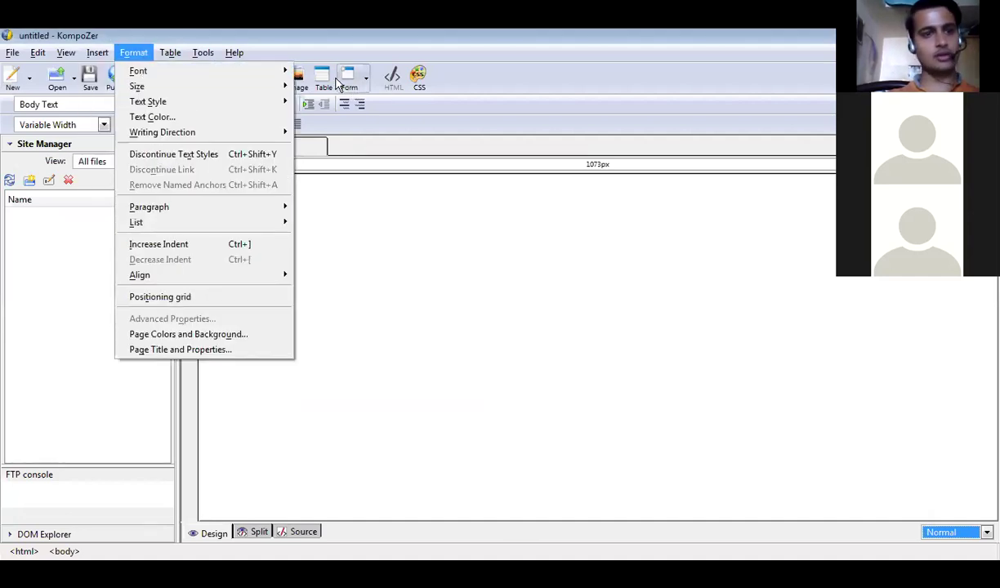
{"action": "key", "text": "Right"}
{"action": "mouse_move", "coordinate": [99, 54]}
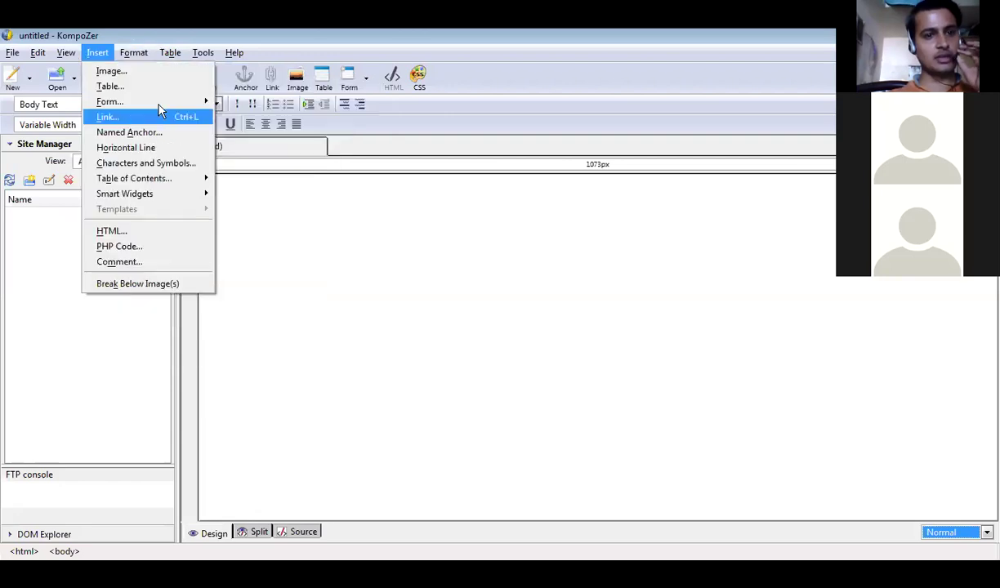
{"action": "mouse_move", "coordinate": [152, 100]}
{"action": "left_click", "coordinate": [247, 103]}
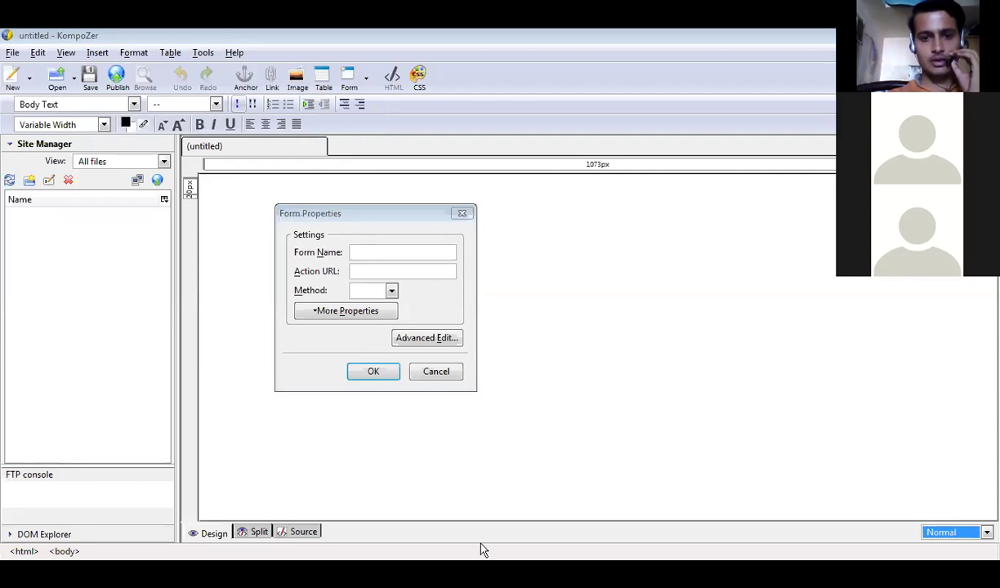
Enter AdmissionForm as the form name, removing the space and typos.
{"action": "left_click", "coordinate": [396, 252]}
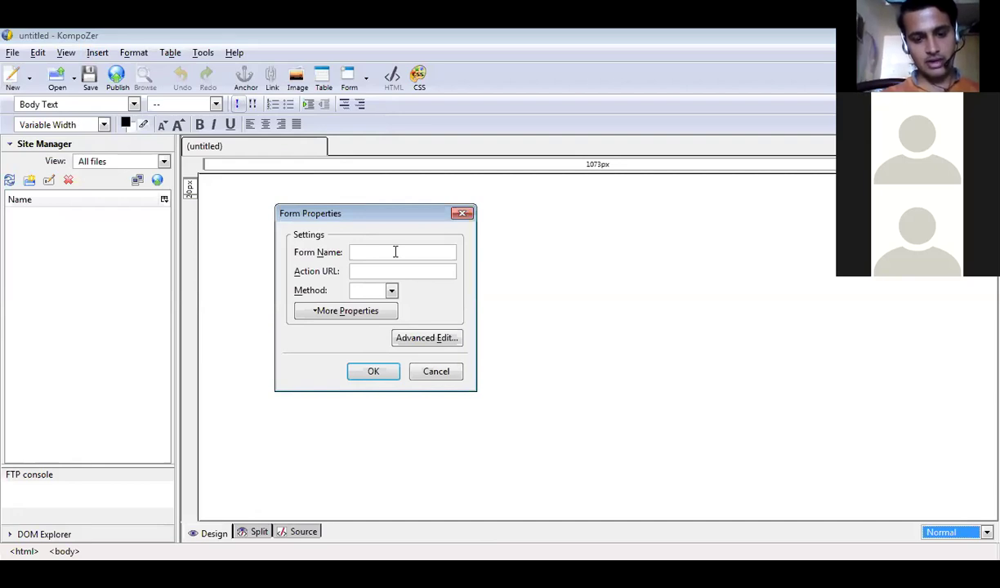
{"action": "type", "text": "Re"}
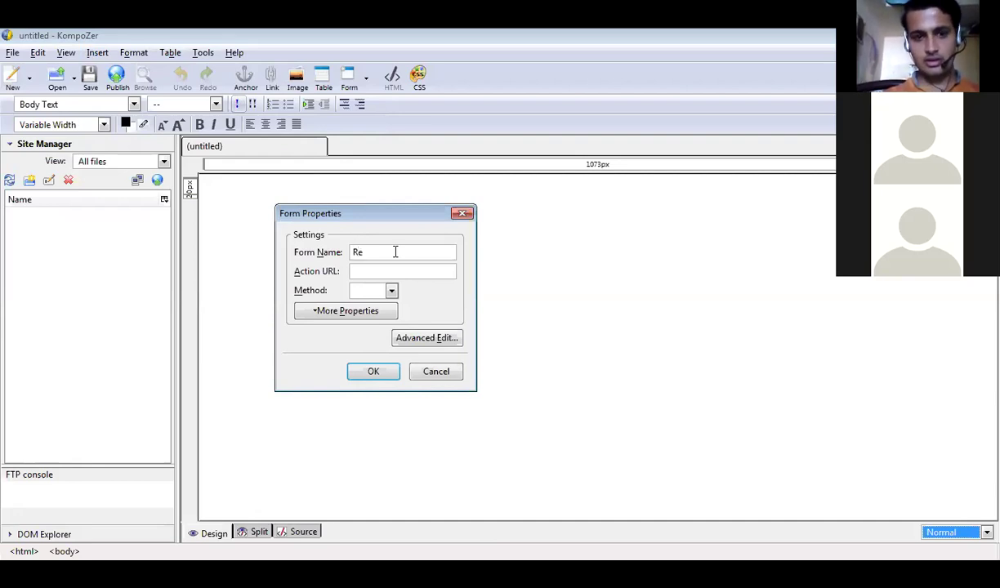
{"action": "key", "text": "BackSpace"}
{"action": "key", "text": "BackSpace"}
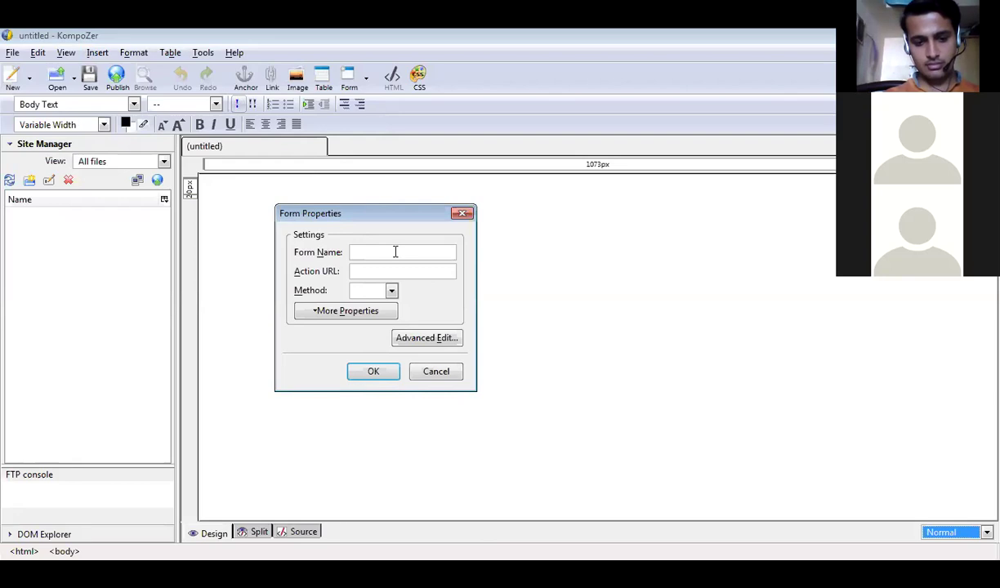
{"action": "type", "text": "Admissio"}
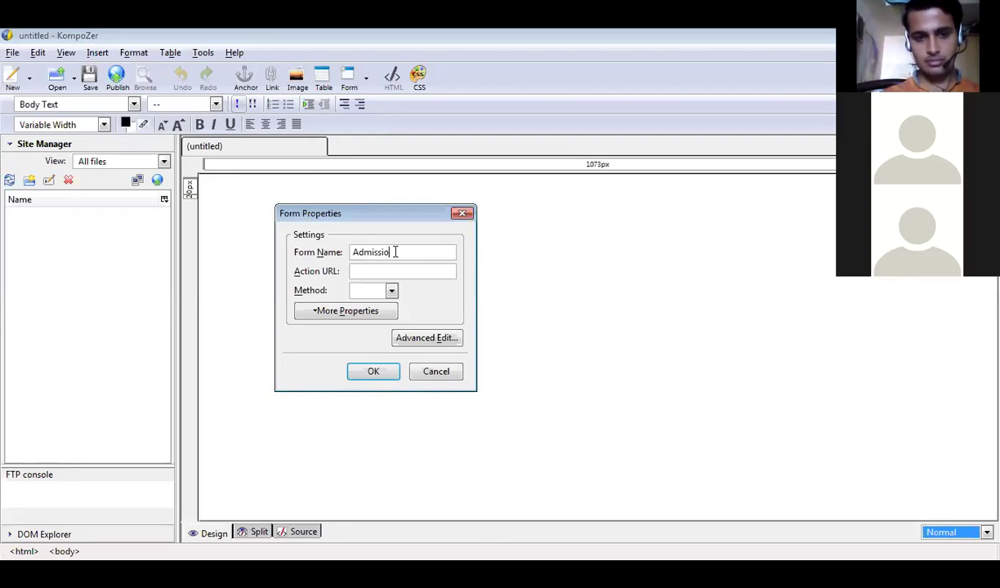
{"action": "type", "text": "n F"}
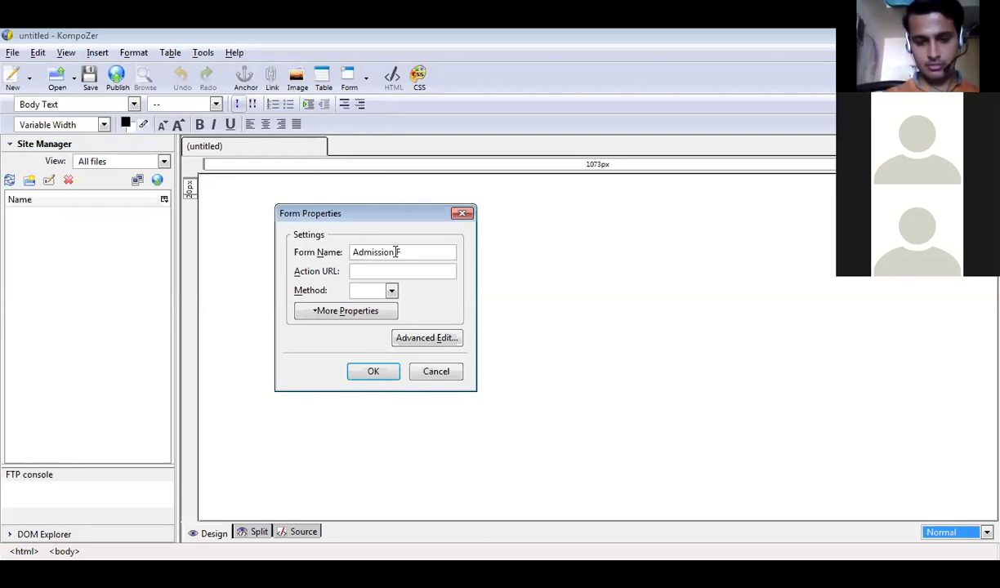
{"action": "type", "text": "orm"}
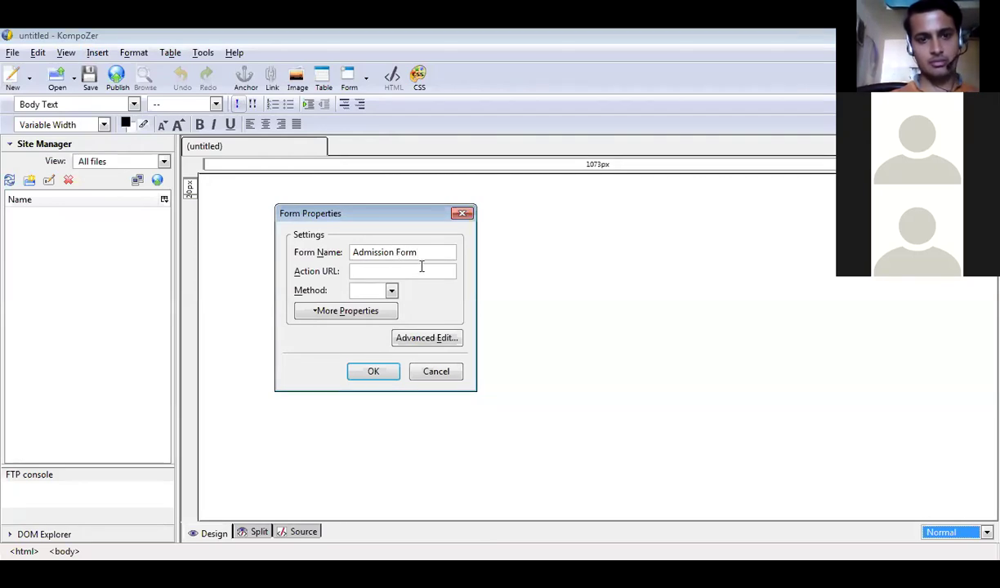
{"action": "key", "text": "ctrl+shift+Left"}
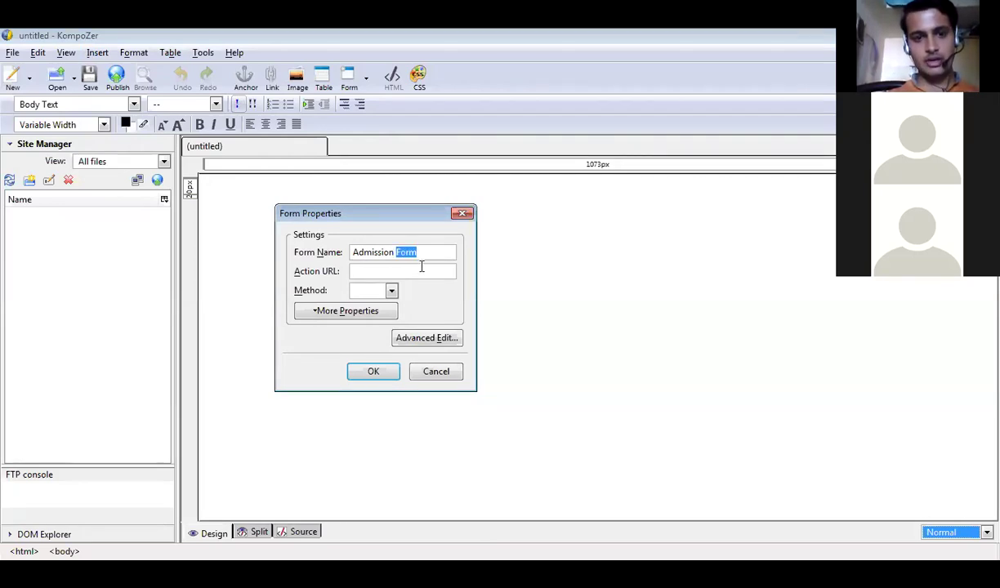
{"action": "key", "text": "ctrl+shift+Left"}
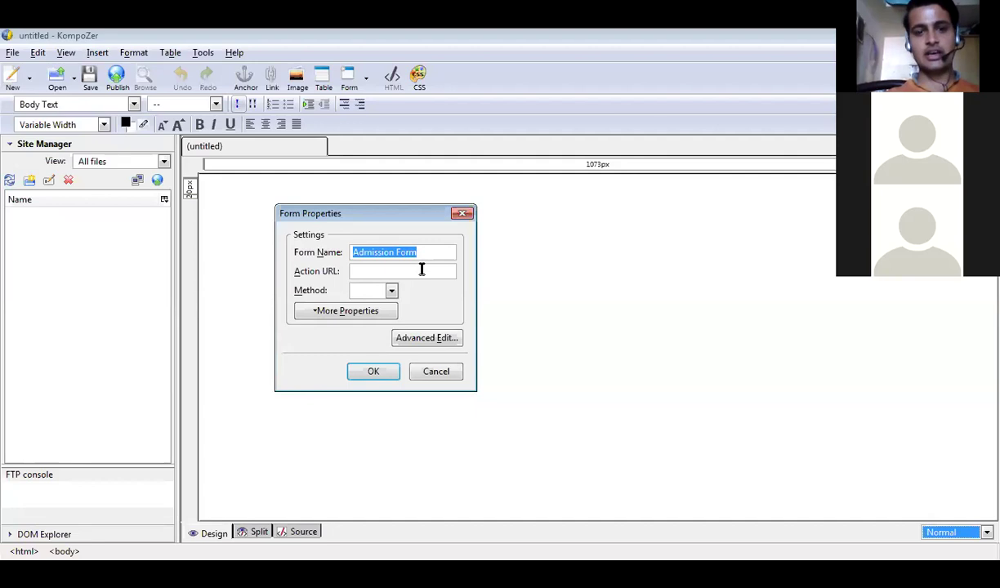
{"action": "left_click", "coordinate": [422, 272]}
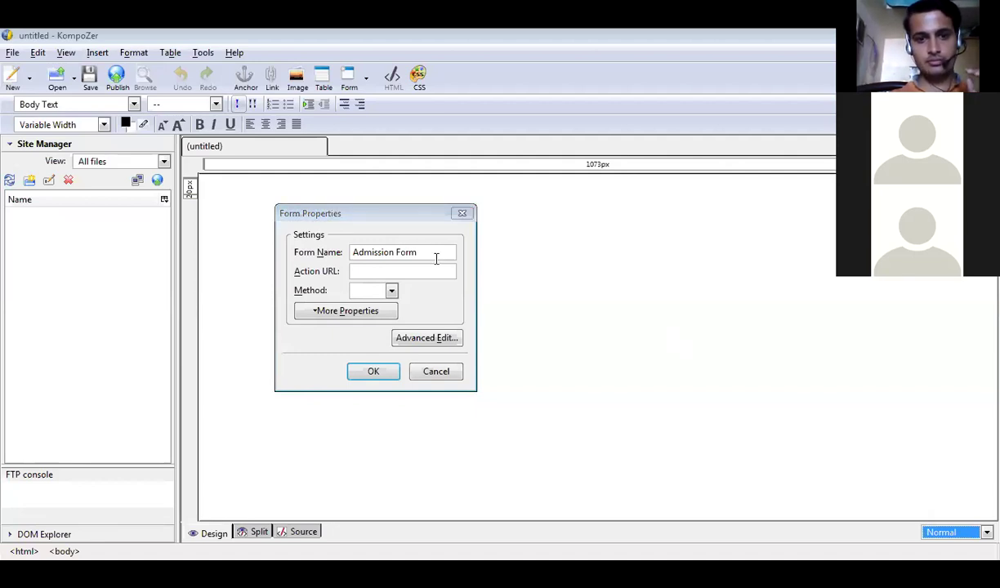
{"action": "left_click", "coordinate": [436, 259]}
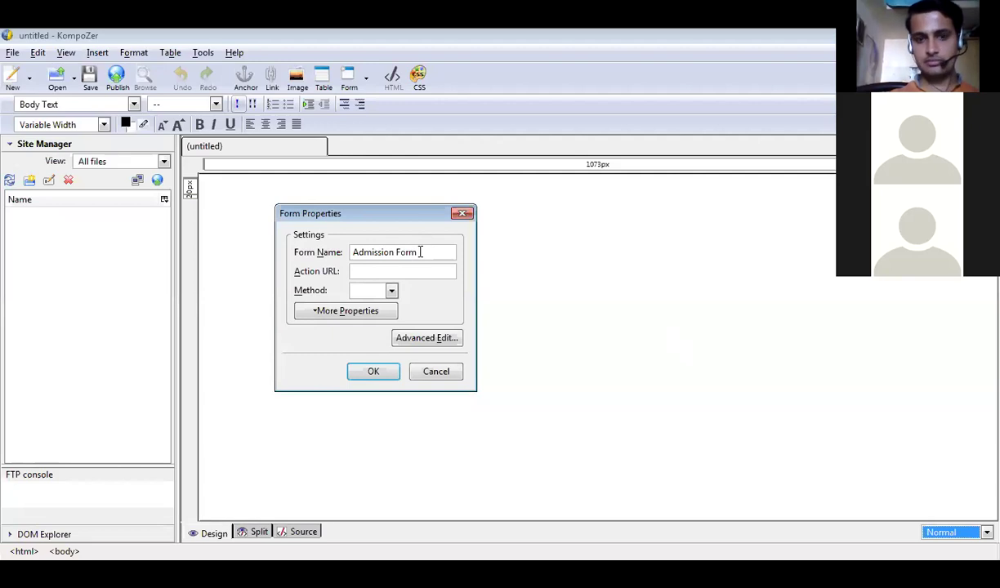
{"action": "key", "text": "BackSpace"}
{"action": "key", "text": "BackSpace"}
{"action": "key", "text": "BackSpace"}
{"action": "key", "text": "BackSpace"}
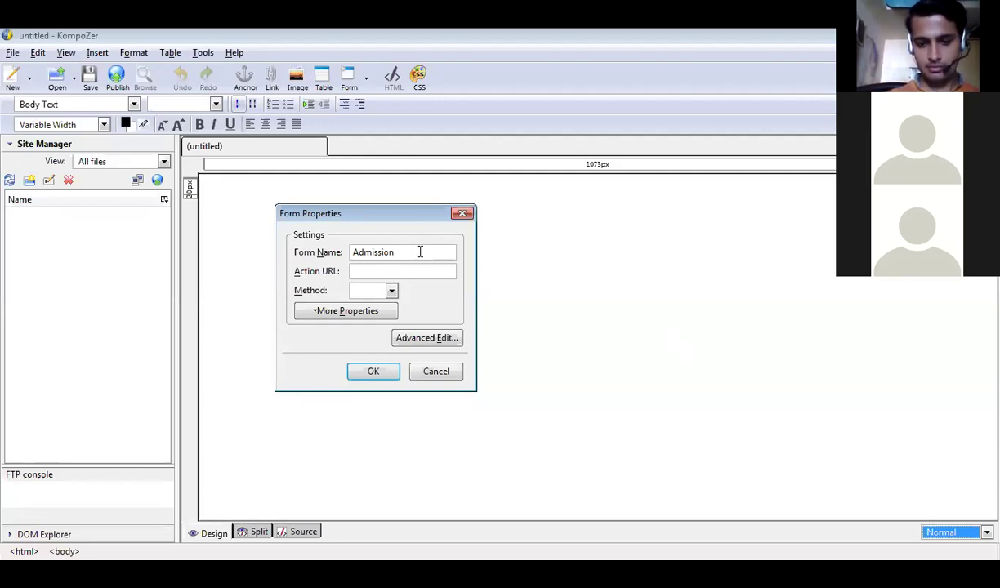
{"action": "type", "text": "Form"}
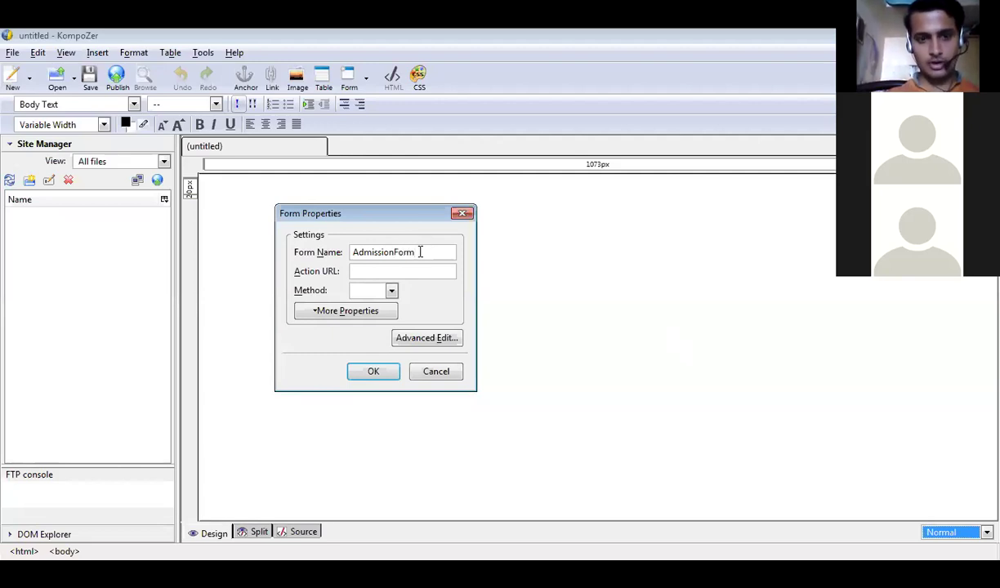
Type AdmissionForm.html as the form's action URL.
{"action": "key", "text": "Tab"}
{"action": "type", "text": "A"}
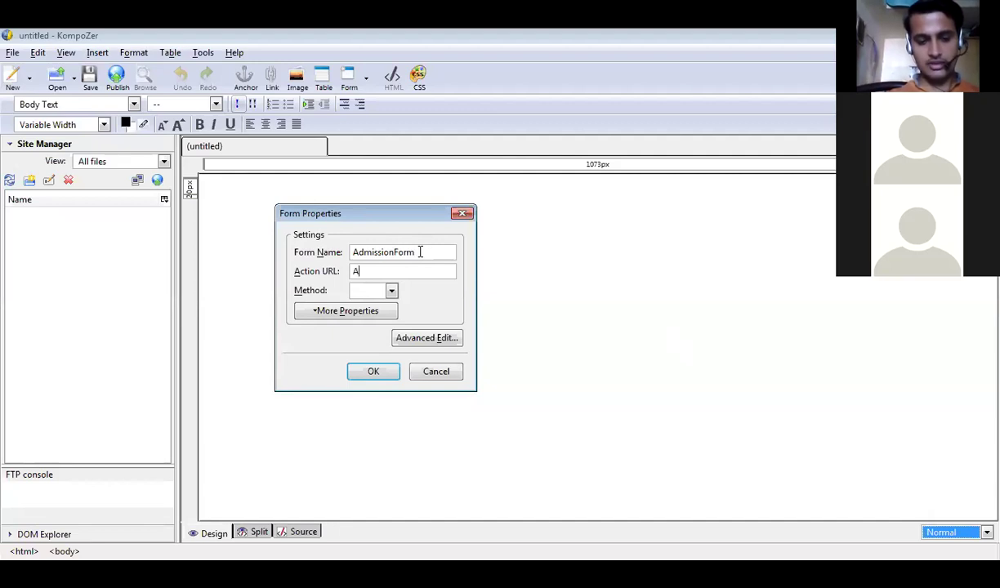
{"action": "type", "text": "dmiss"}
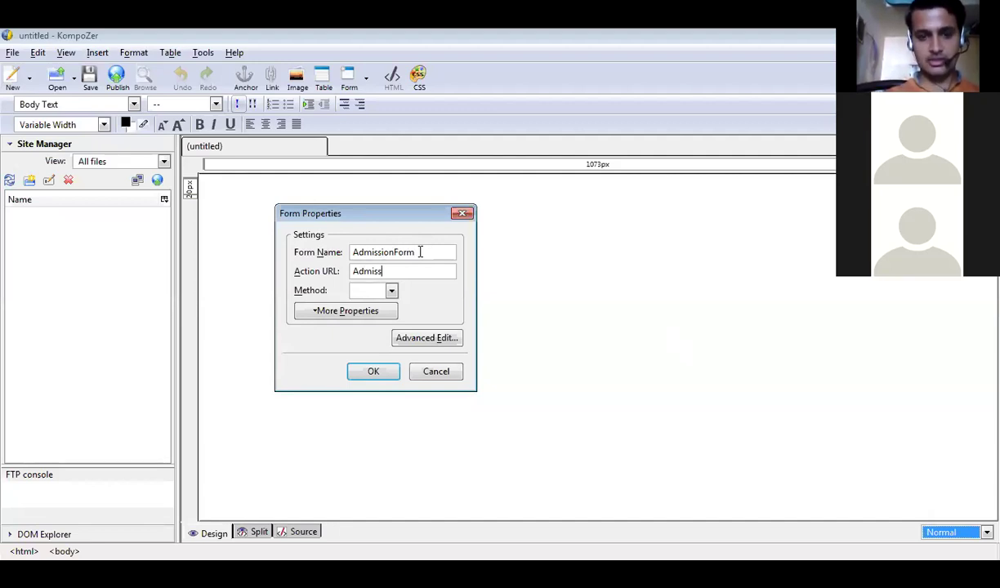
{"action": "type", "text": "ionF"}
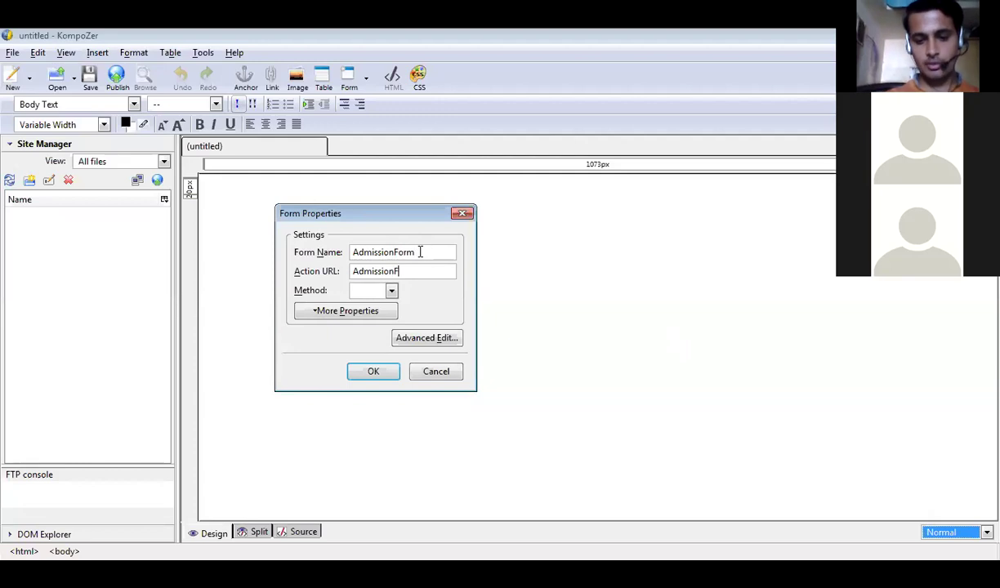
{"action": "type", "text": "orm"}
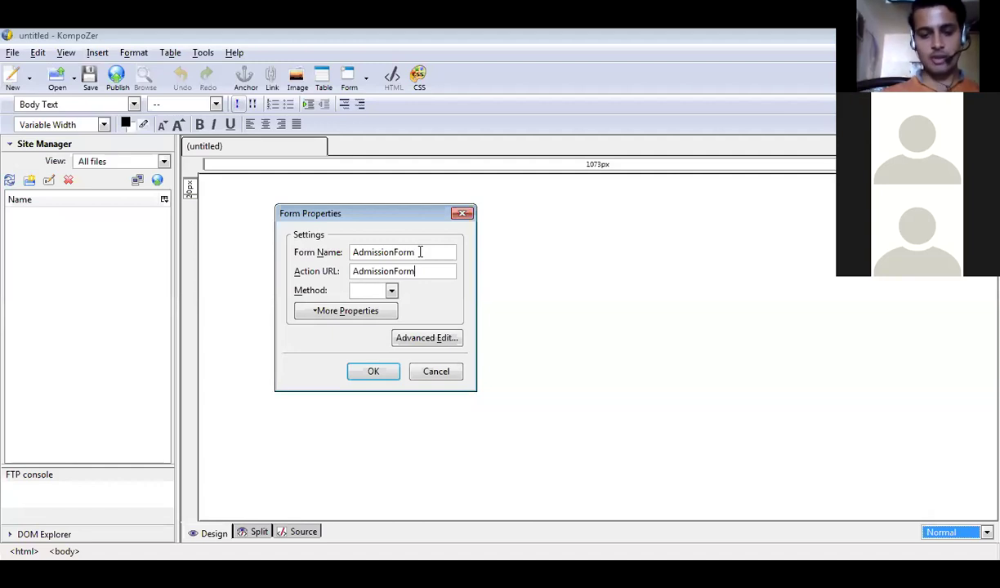
{"action": "type", "text": ".htm"}
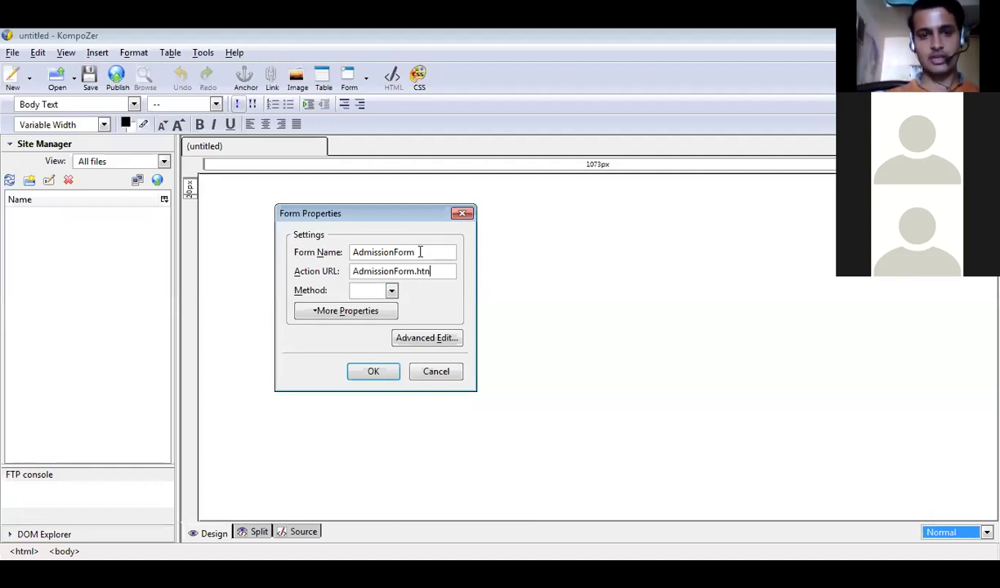
{"action": "type", "text": "l"}
{"action": "key", "text": "BackSpace"}
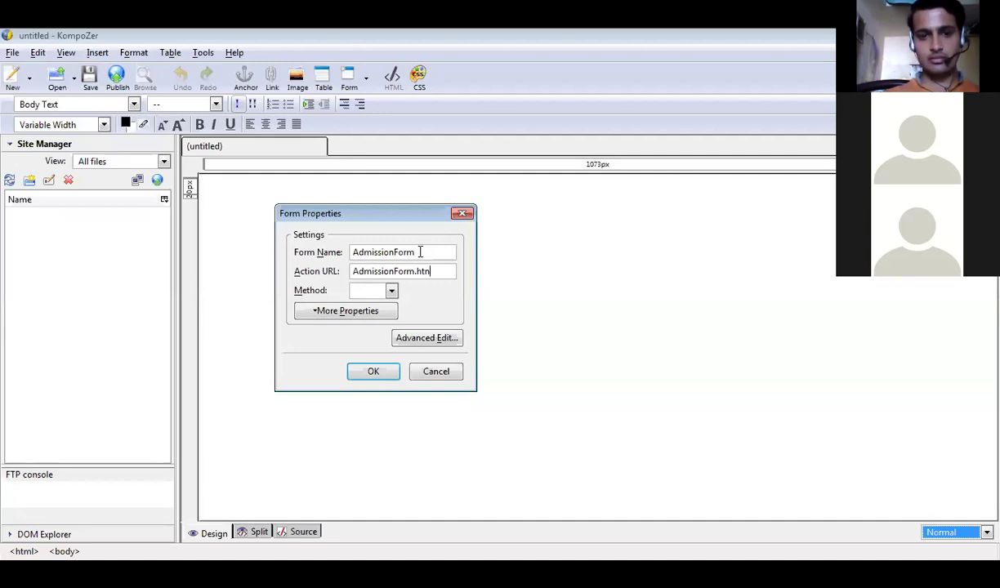
{"action": "key", "text": "BackSpace"}
Fix the .html extension, choose the POST method, and insert the form.
{"action": "type", "text": "ml"}
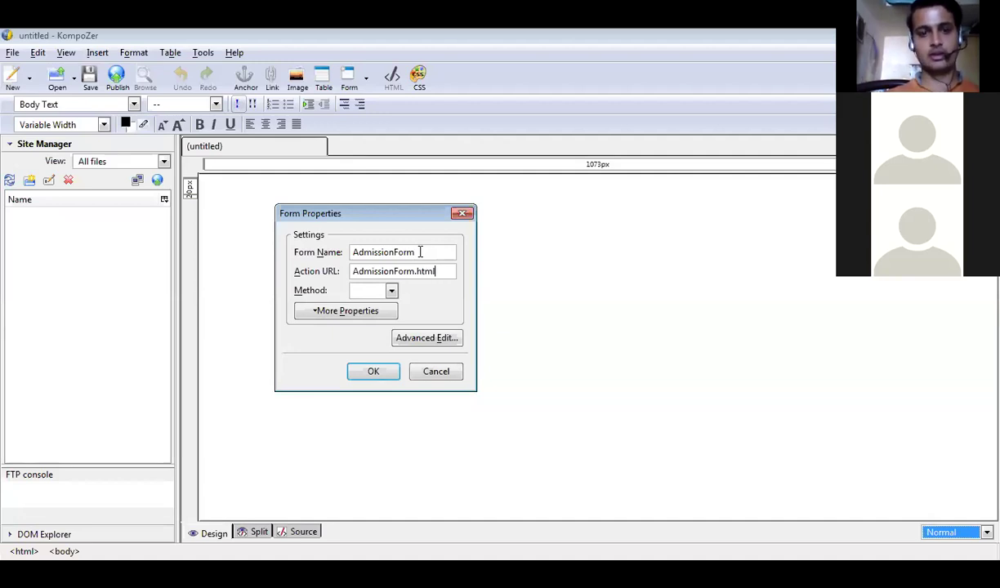
{"action": "left_click", "coordinate": [392, 292]}
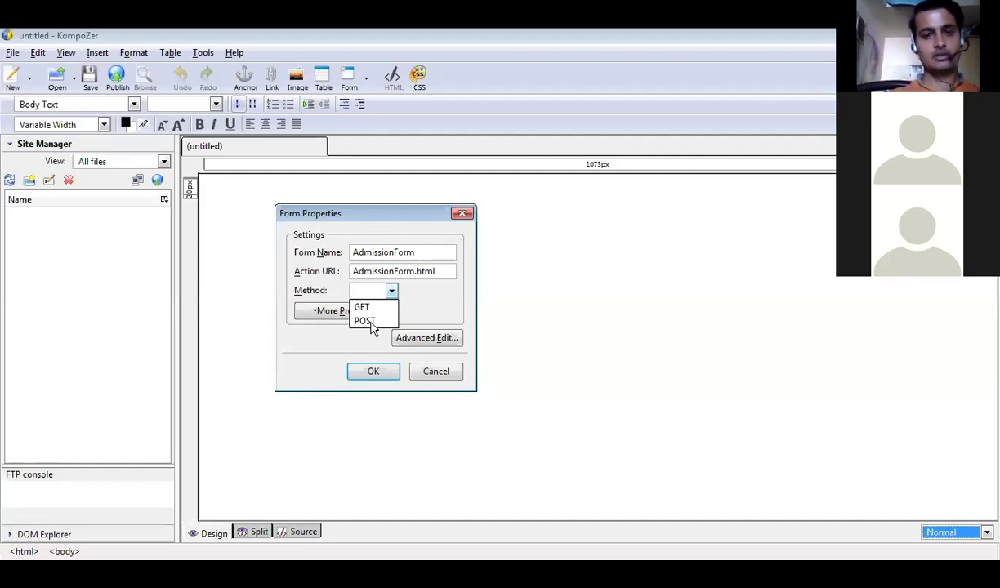
{"action": "key", "text": "Return"}
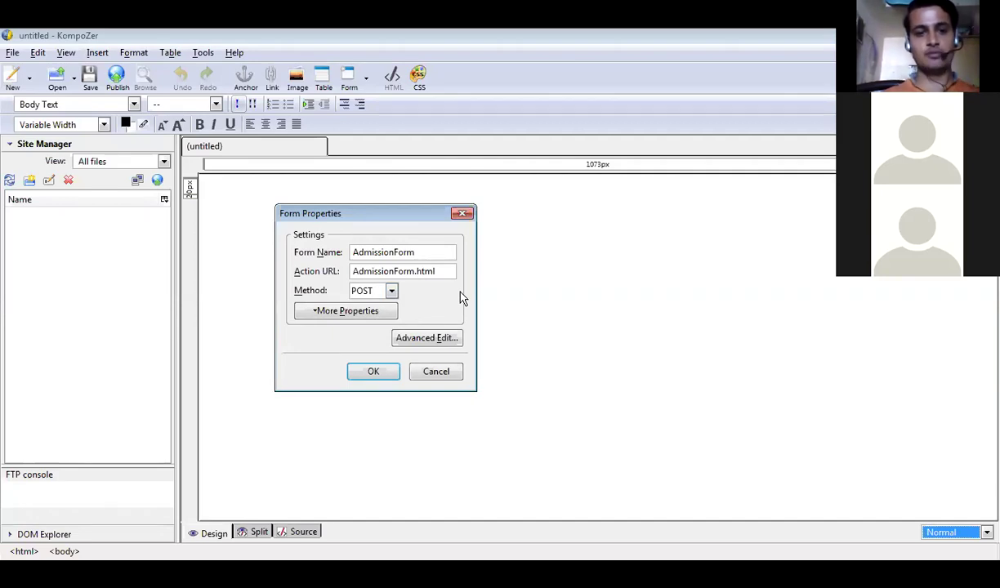
{"action": "left_click", "coordinate": [372, 372]}
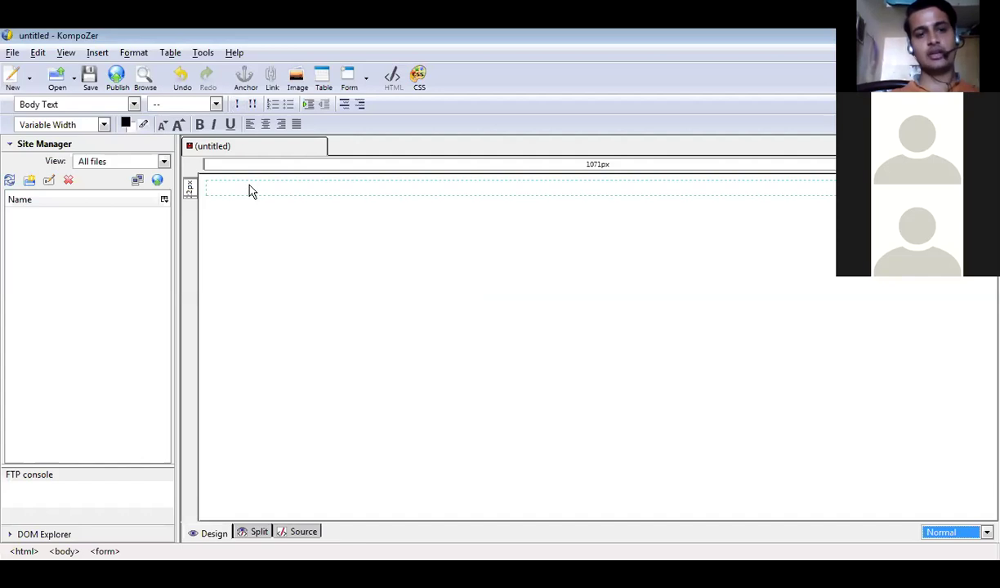
Insert an 'Admission Form' label, enlarge it, colour it navy #000066, and add a line below.
{"action": "left_click", "coordinate": [366, 82]}
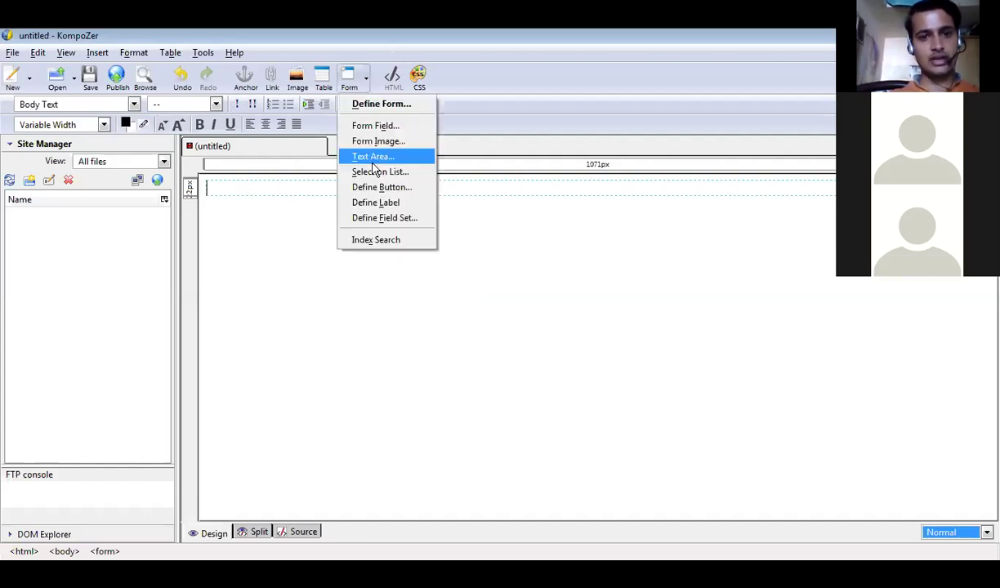
{"action": "left_click", "coordinate": [380, 189]}
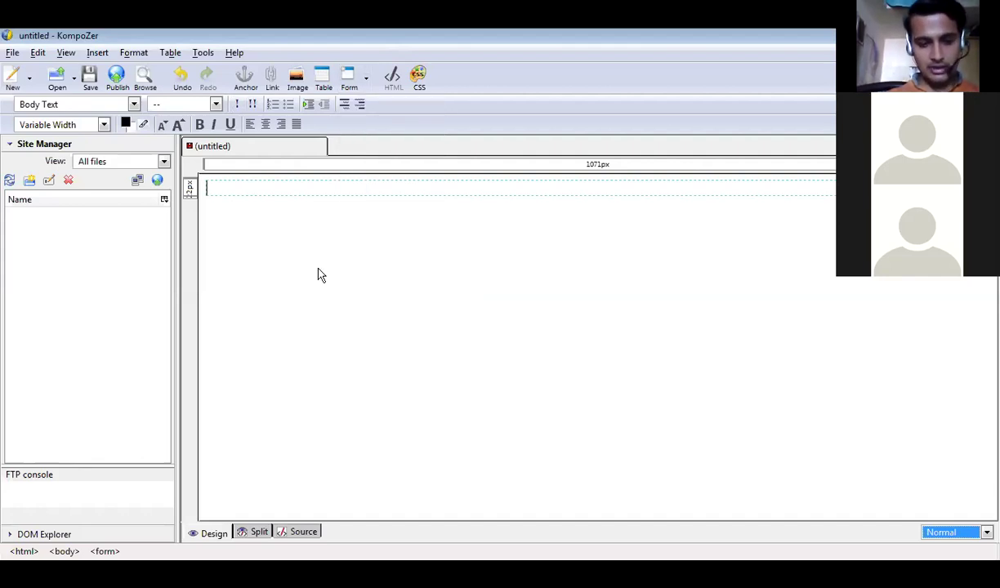
{"action": "type", "text": "Admiss"}
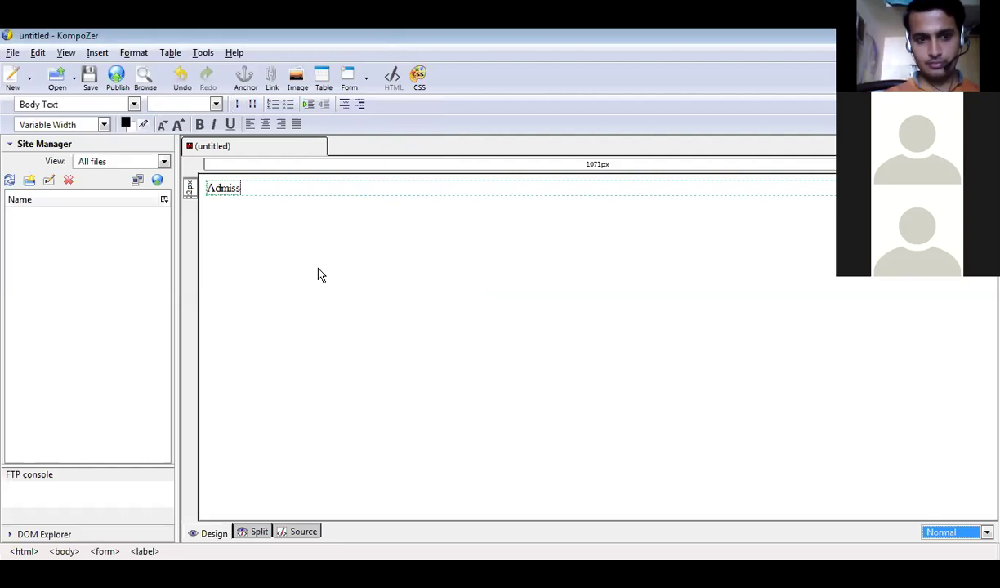
{"action": "type", "text": "ion F"}
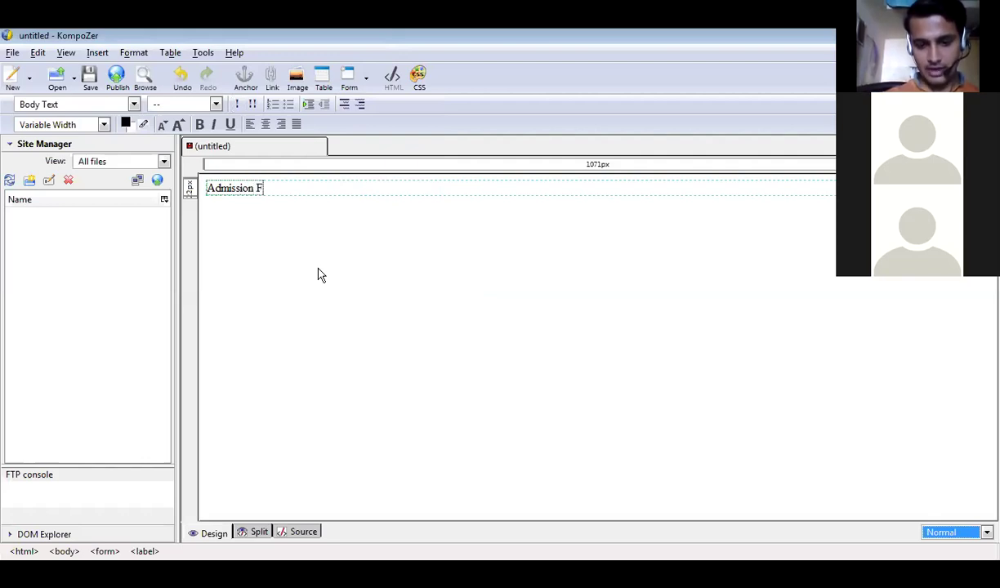
{"action": "type", "text": "orm"}
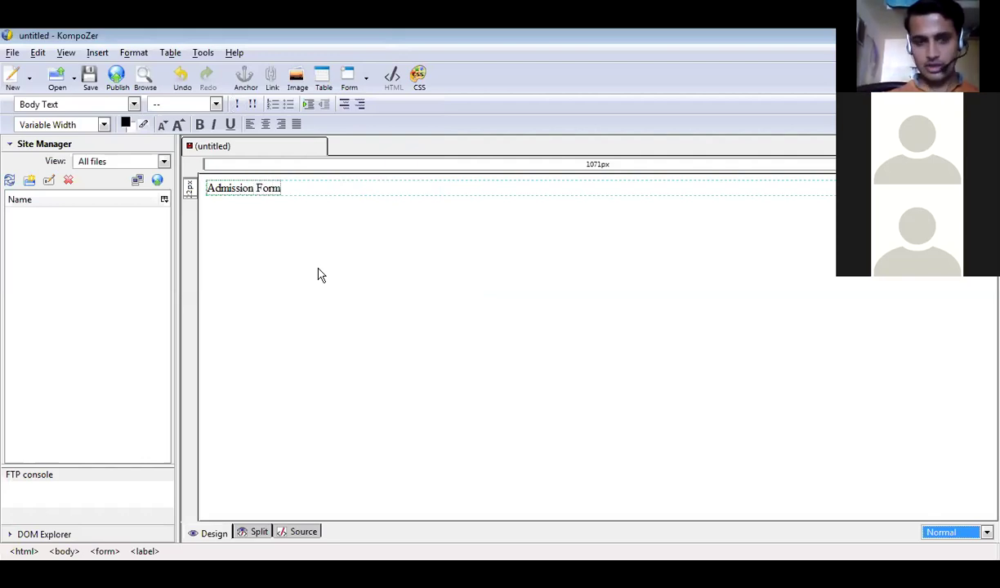
{"action": "key", "text": "ctrl+a"}
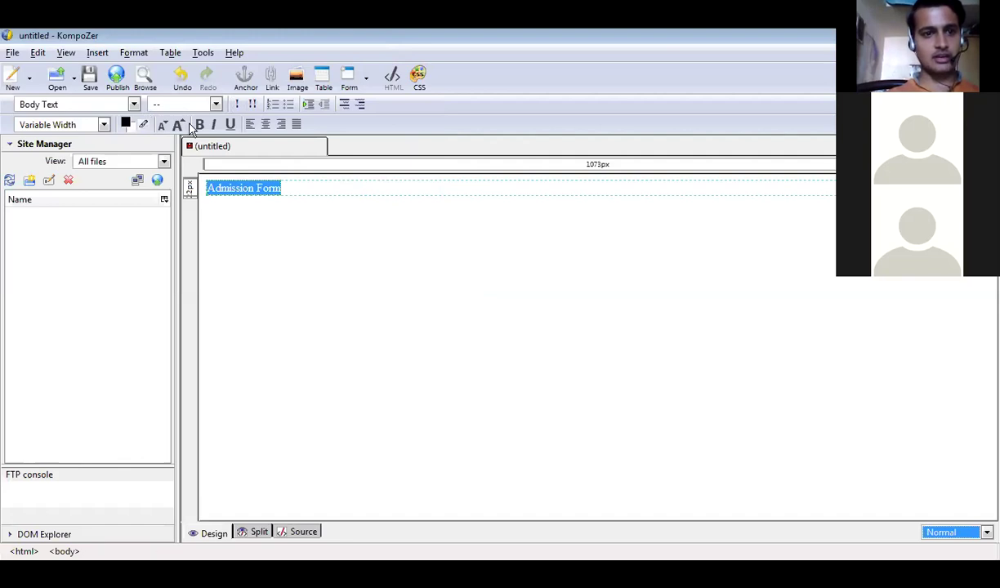
{"action": "left_click", "coordinate": [185, 126]}
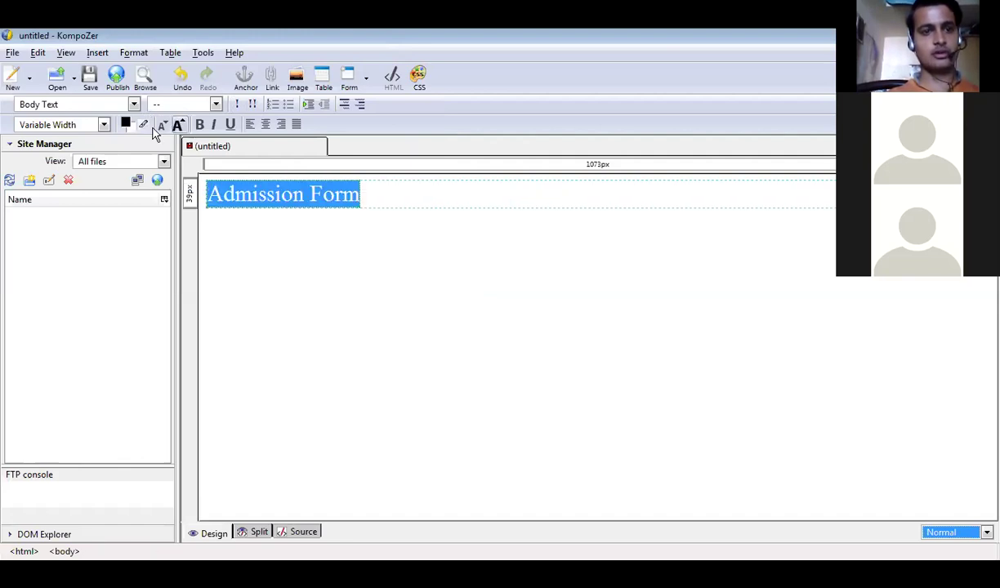
{"action": "left_click", "coordinate": [127, 124]}
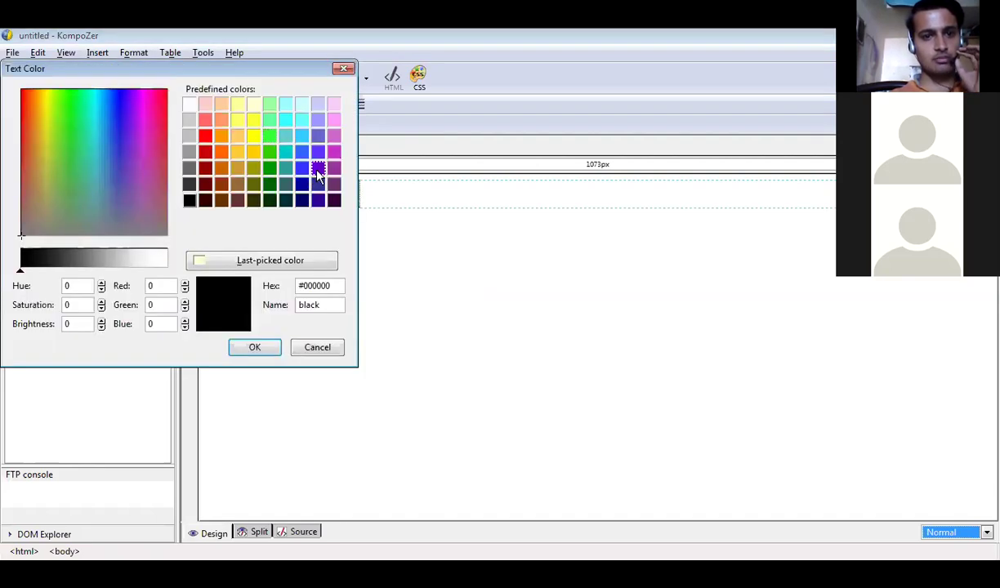
{"action": "left_click", "coordinate": [318, 172]}
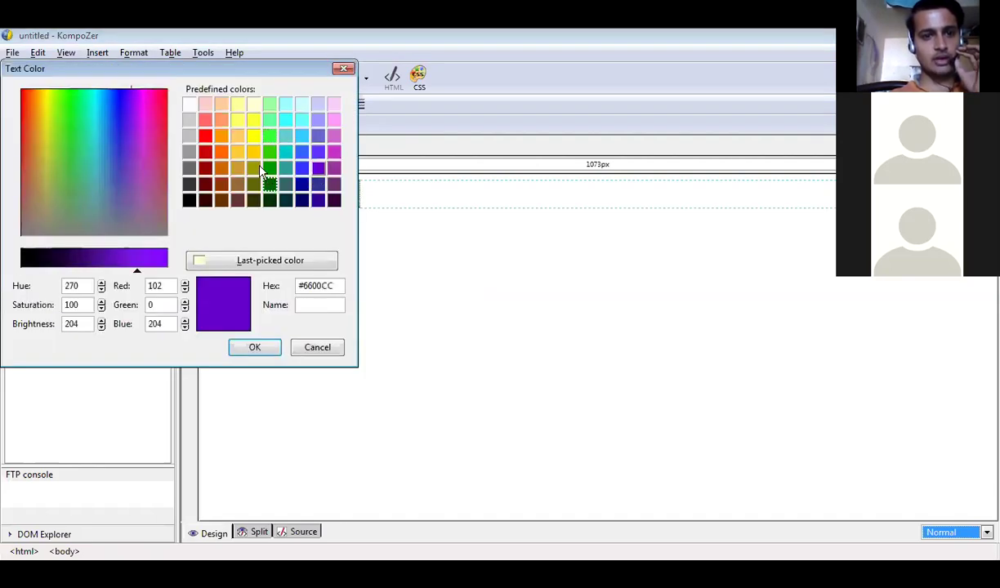
{"action": "left_click", "coordinate": [304, 203]}
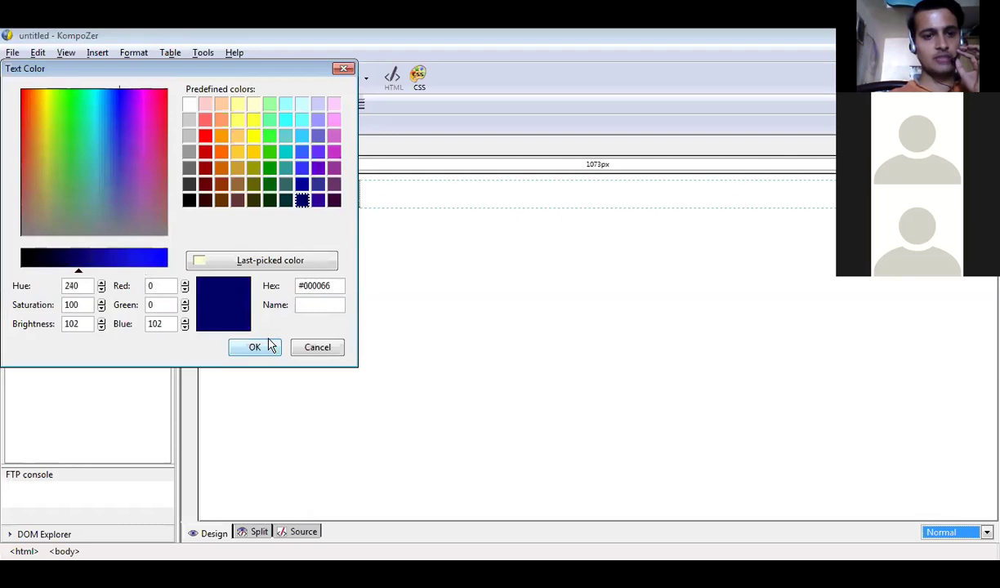
{"action": "left_click", "coordinate": [270, 346]}
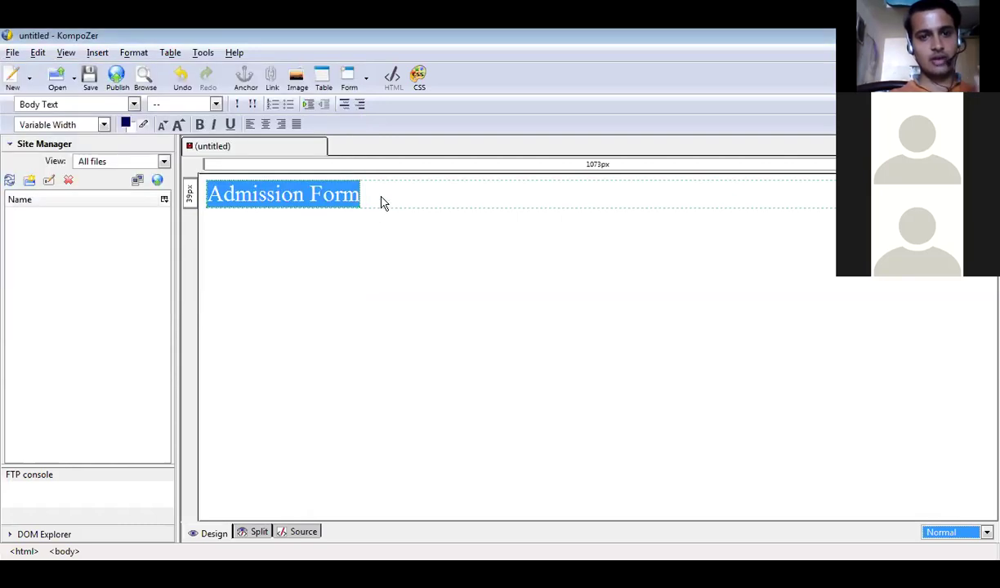
{"action": "left_click", "coordinate": [381, 203]}
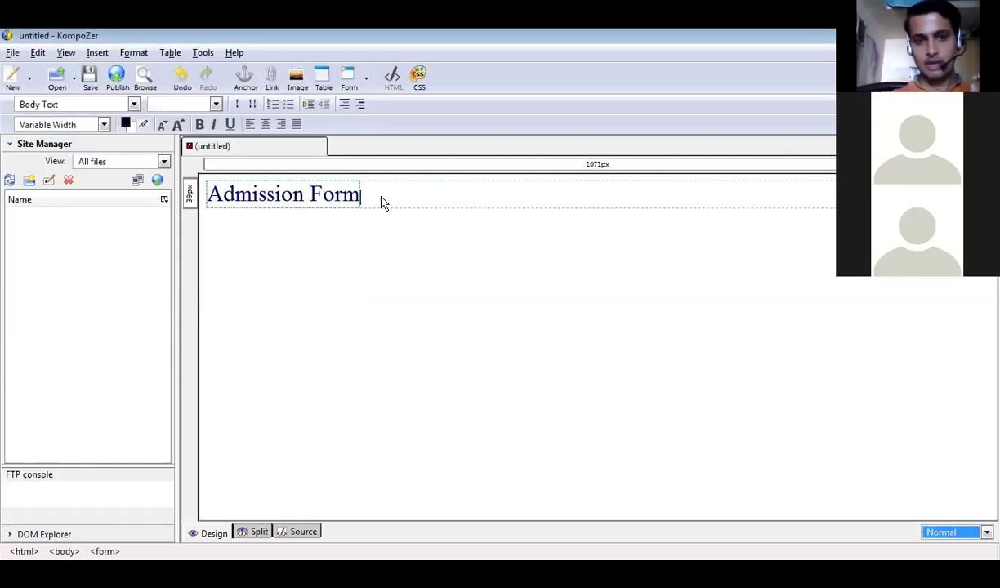
{"action": "key", "text": "Return"}
{"action": "key", "text": "Return"}
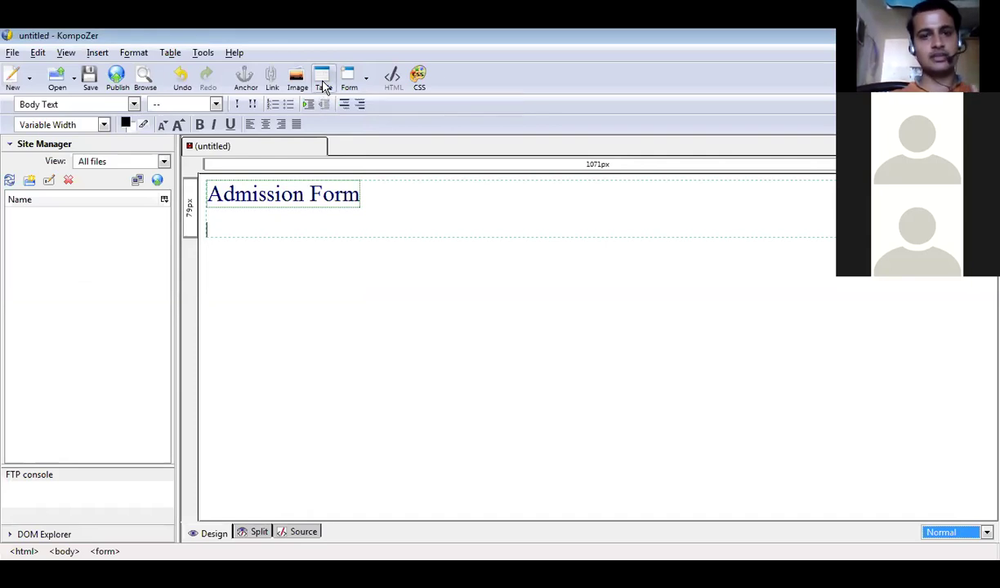
Insert a table with exactly 8 rows and 2 columns.
{"action": "left_click", "coordinate": [323, 82]}
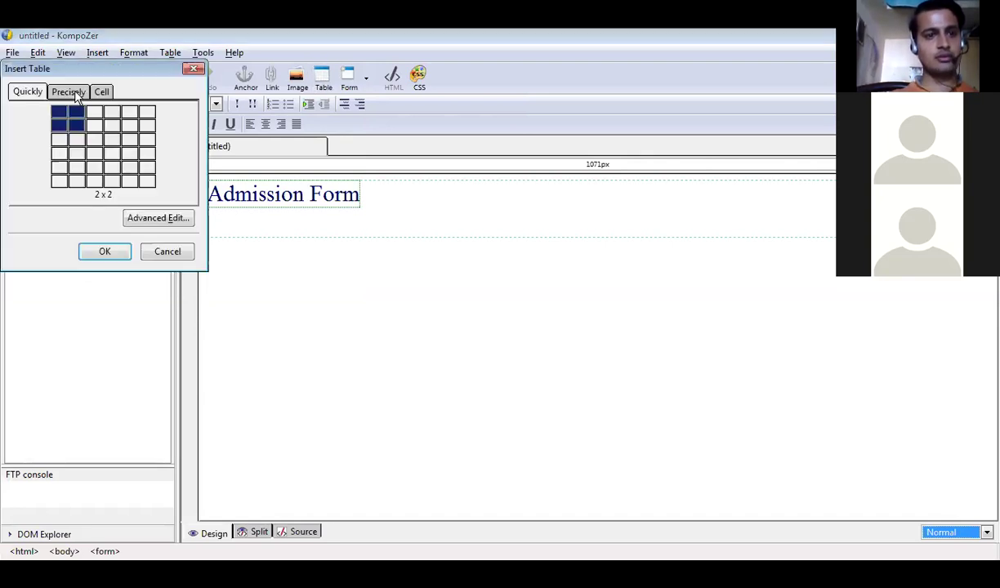
{"action": "left_click", "coordinate": [74, 93]}
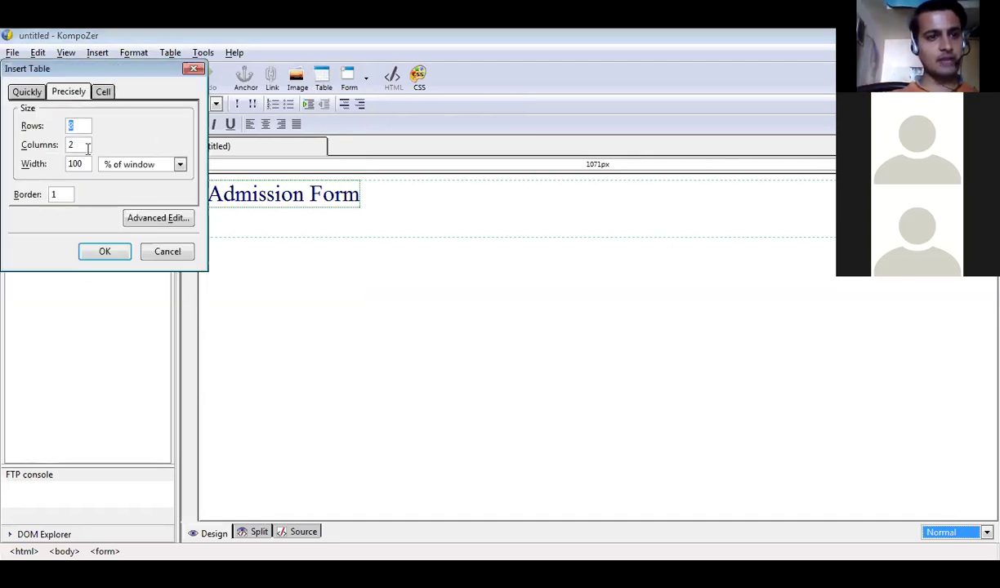
{"action": "left_click", "coordinate": [110, 254]}
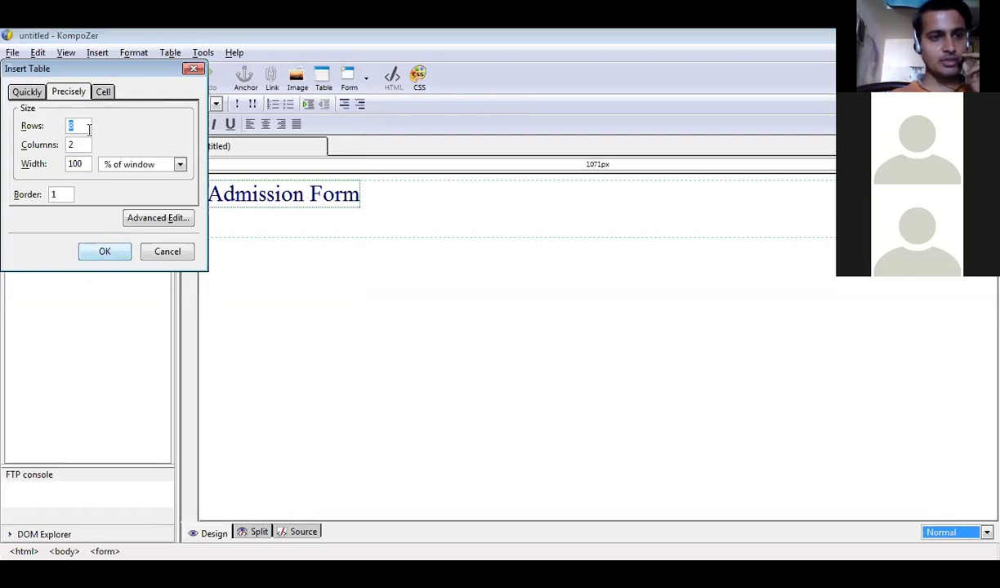
{"action": "left_click", "coordinate": [119, 250]}
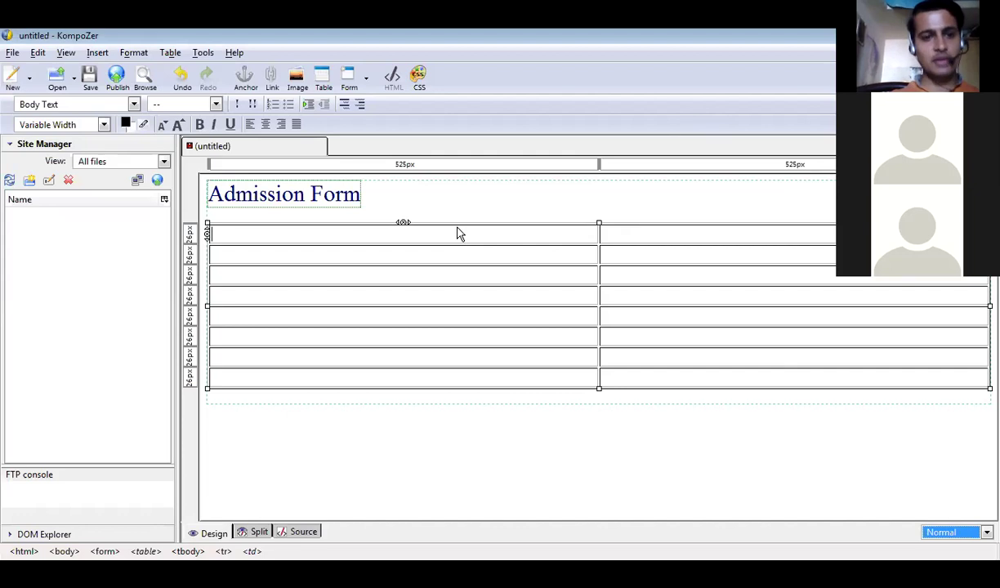
Add a 'FirstName:' label in the table's first cell.
{"action": "left_click", "coordinate": [97, 51]}
{"action": "mouse_move", "coordinate": [157, 101]}
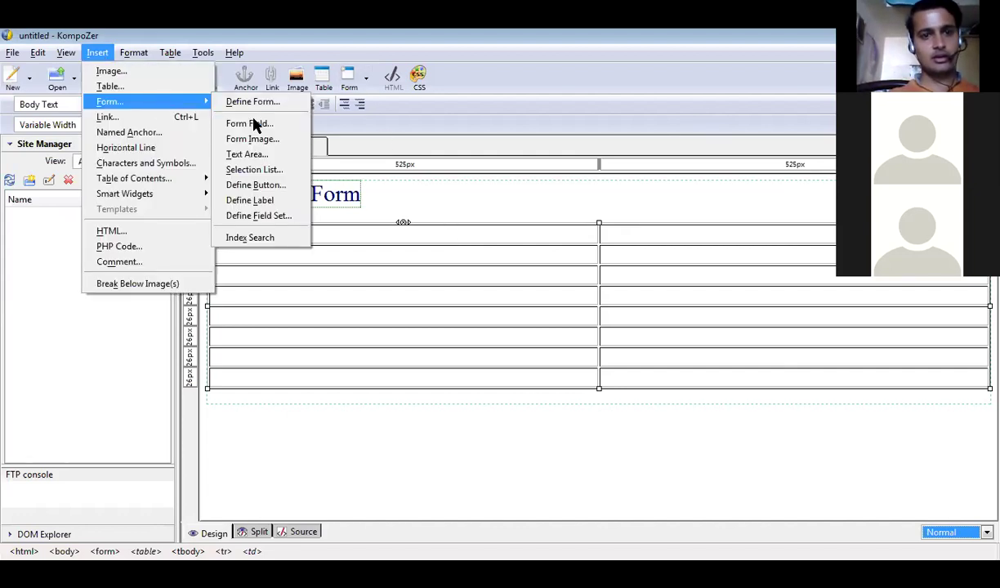
{"action": "left_click", "coordinate": [284, 200]}
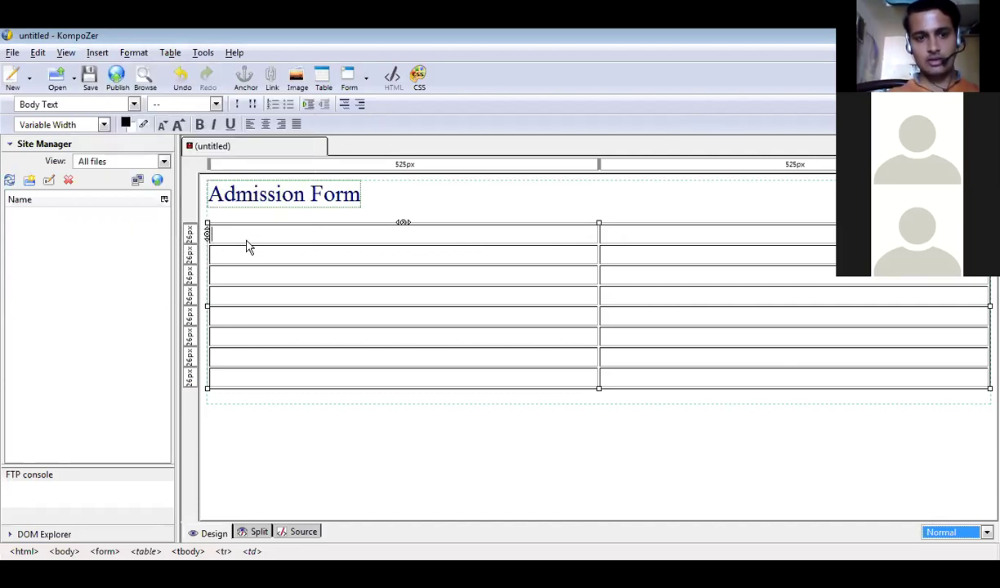
{"action": "type", "text": "F"}
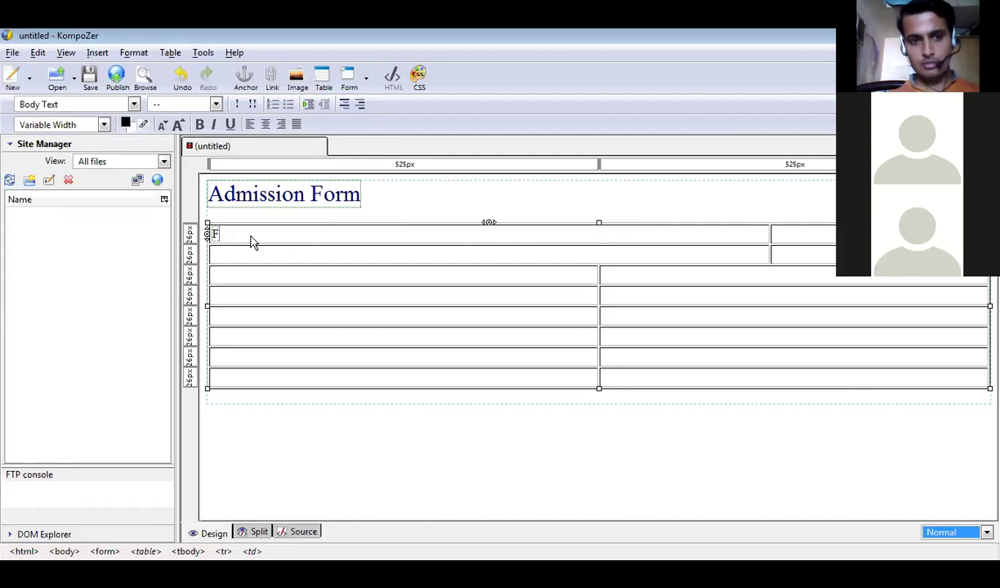
{"action": "type", "text": "irst"}
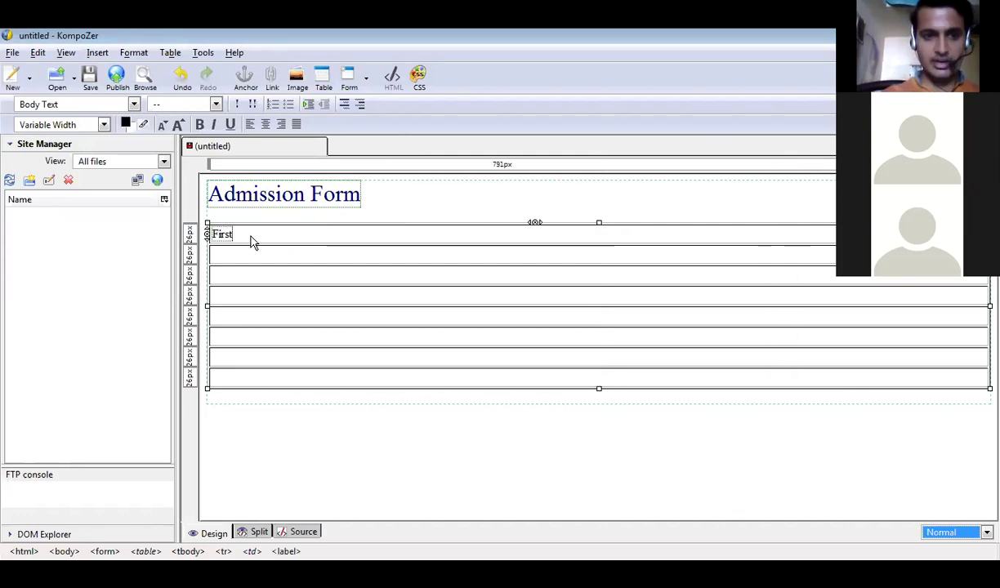
{"action": "type", "text": "Name"}
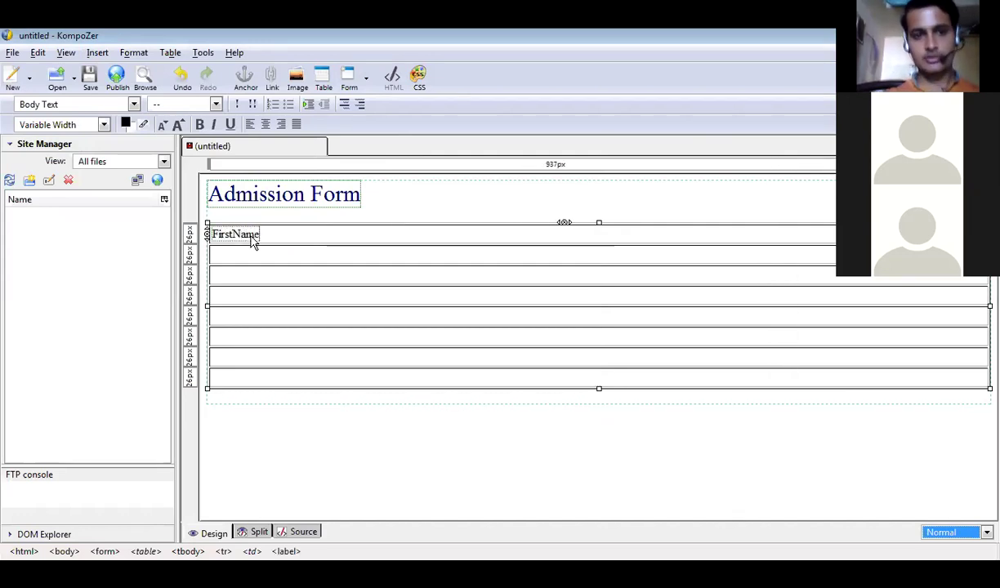
{"action": "type", "text": ":"}
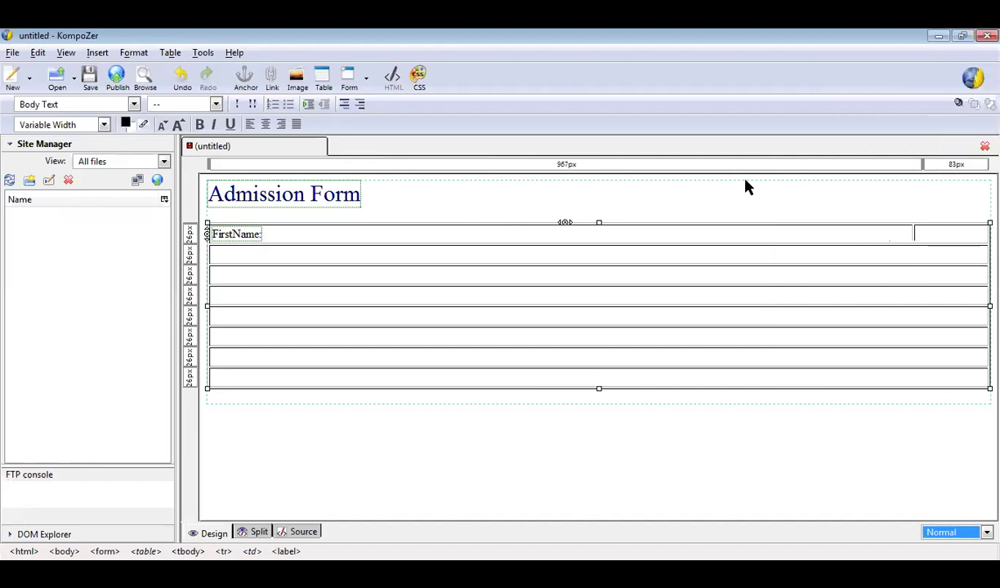
Narrow the table to about 770px and start a form field beside FirstName.
{"action": "left_click_drag", "start_coordinate": [989, 306], "coordinate": [782, 305]}
{"action": "left_click", "coordinate": [746, 237]}
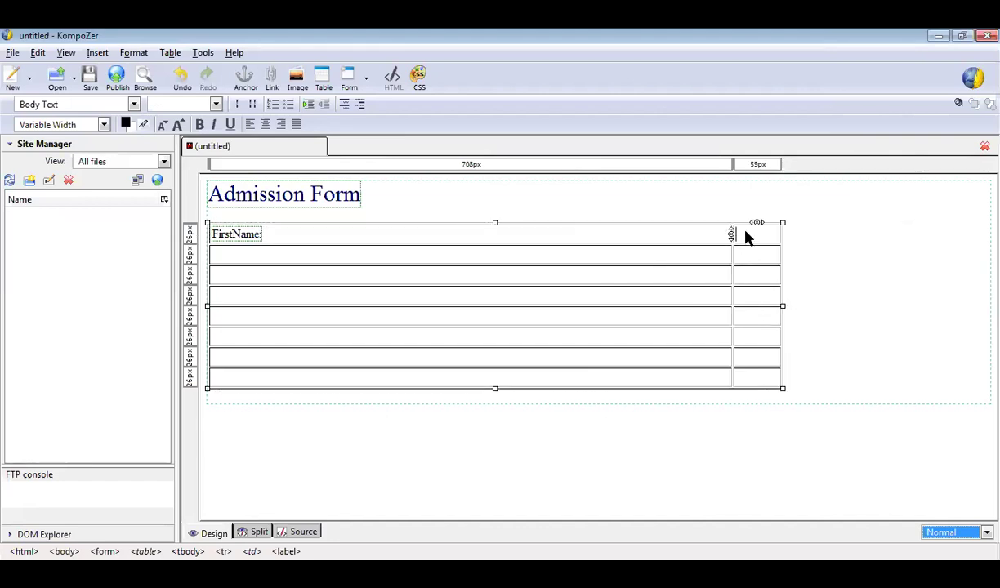
{"action": "left_click", "coordinate": [96, 54]}
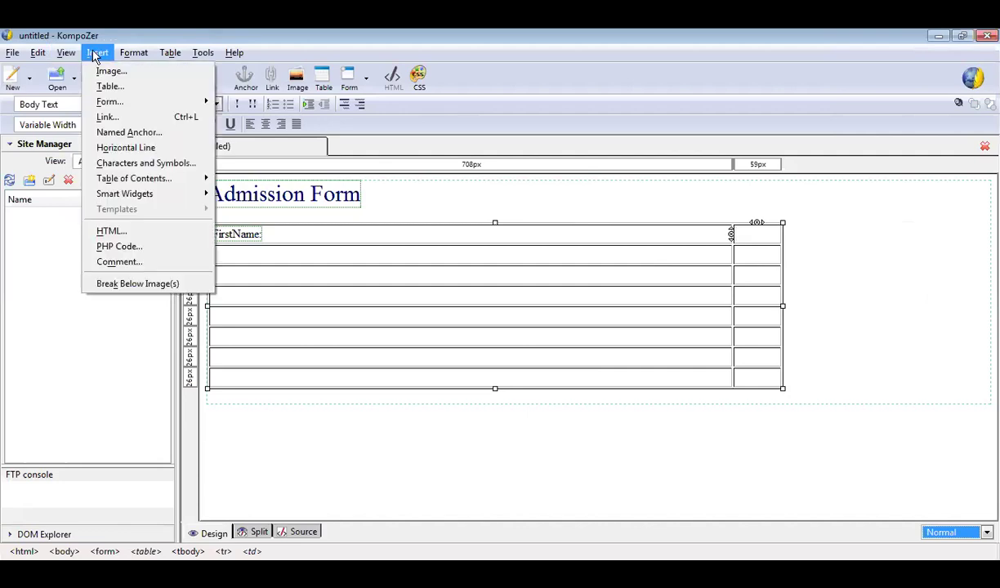
{"action": "mouse_move", "coordinate": [157, 102]}
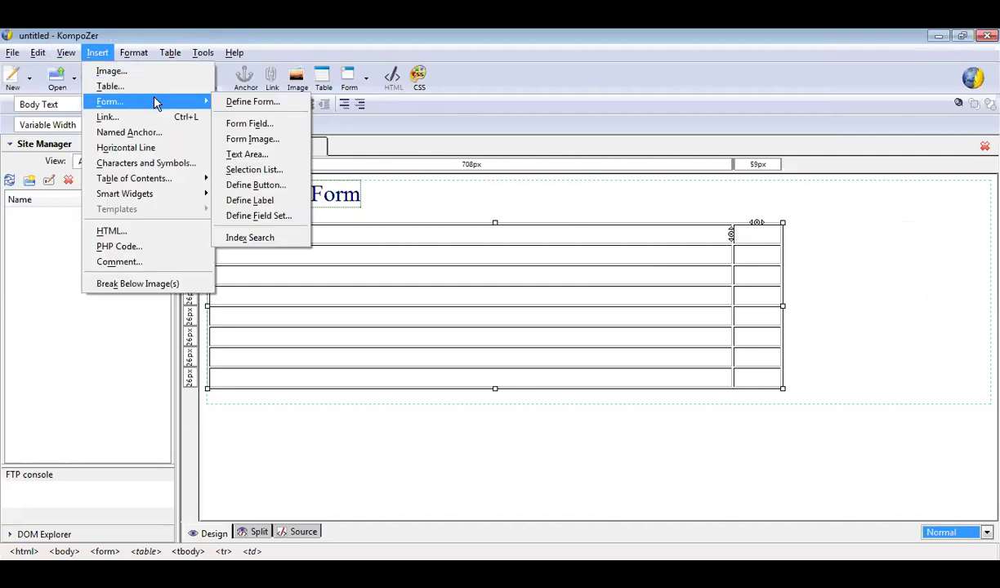
{"action": "left_click", "coordinate": [262, 123]}
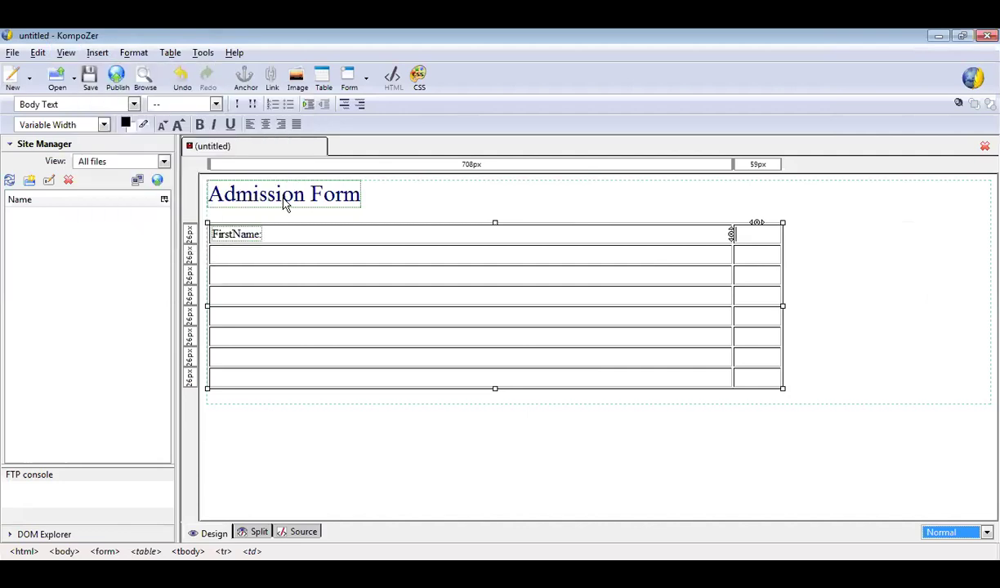
Insert an editable Text field named t1, leaving Read Only unchecked.
{"action": "left_click", "coordinate": [160, 113]}
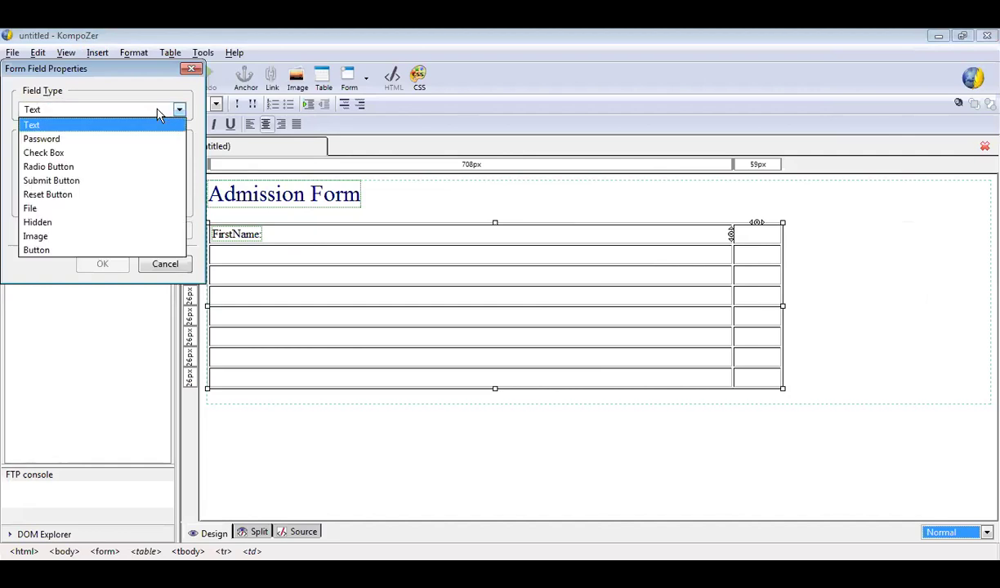
{"action": "left_click", "coordinate": [155, 127]}
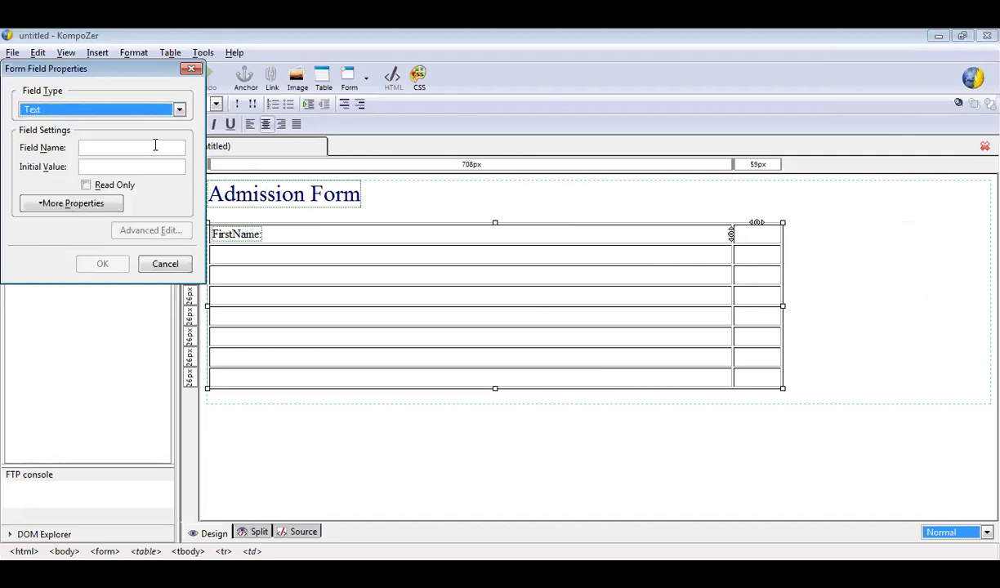
{"action": "left_click", "coordinate": [155, 146]}
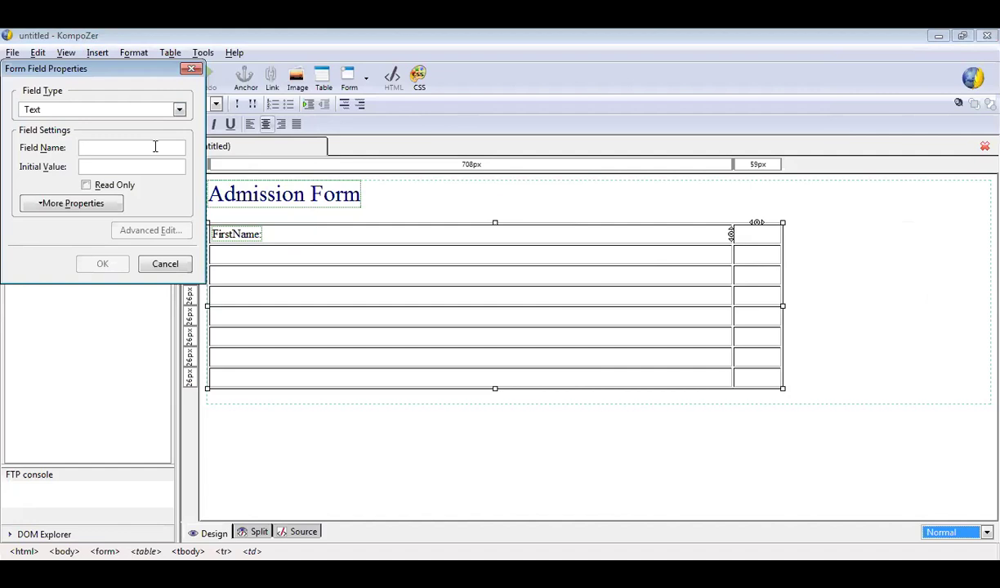
{"action": "type", "text": "t1"}
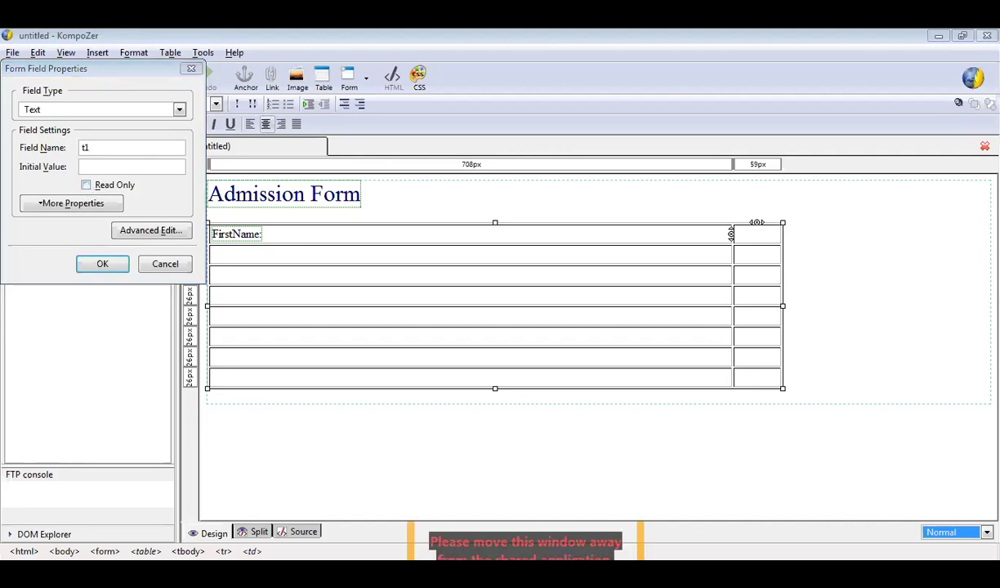
{"action": "left_click", "coordinate": [88, 186]}
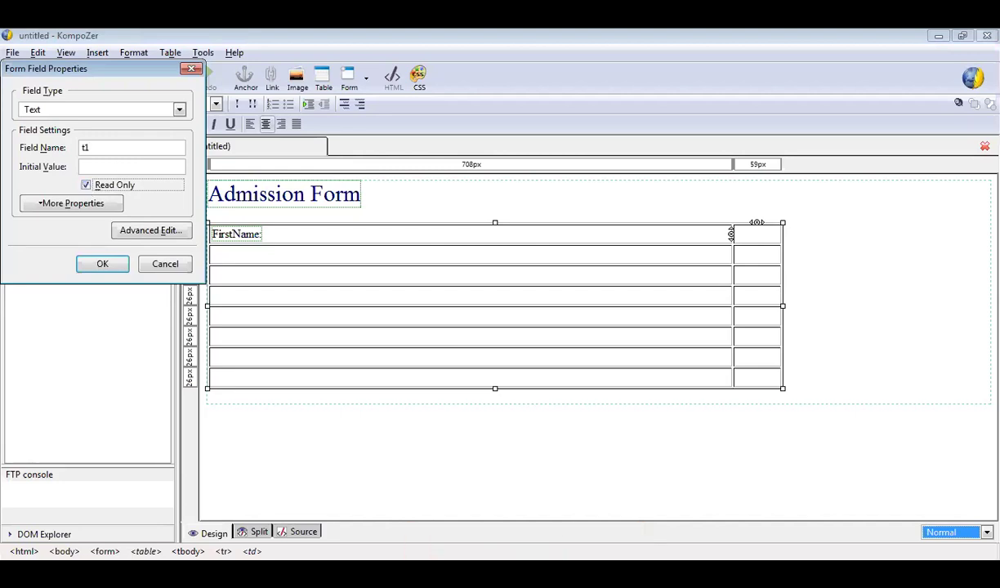
{"action": "left_click", "coordinate": [87, 186]}
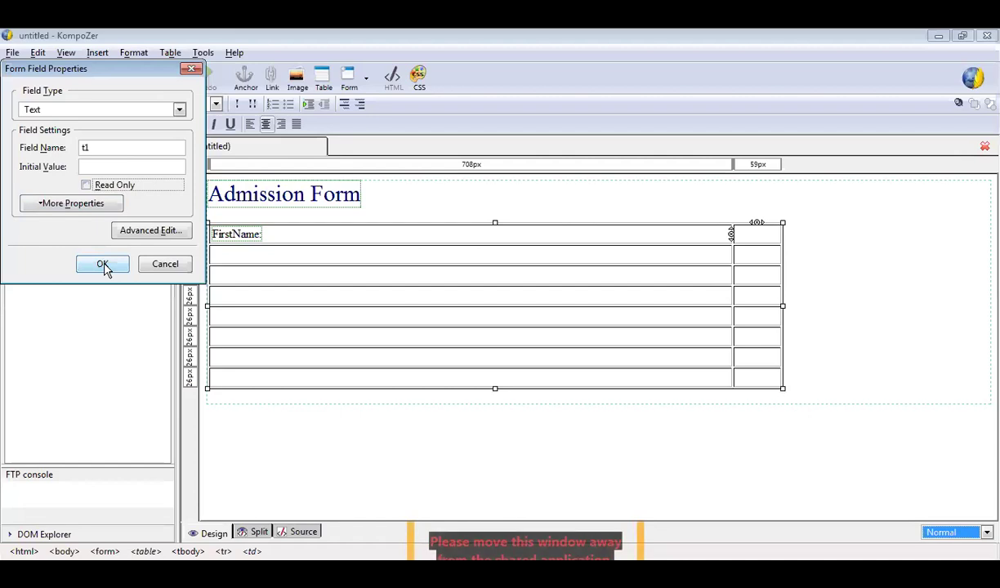
{"action": "left_click", "coordinate": [103, 265]}
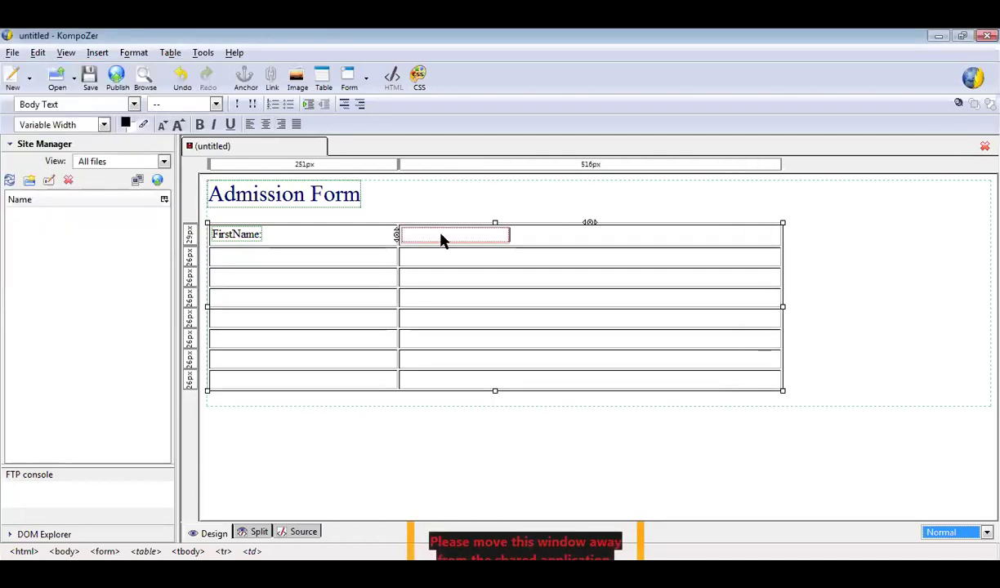
{"action": "left_click", "coordinate": [325, 261]}
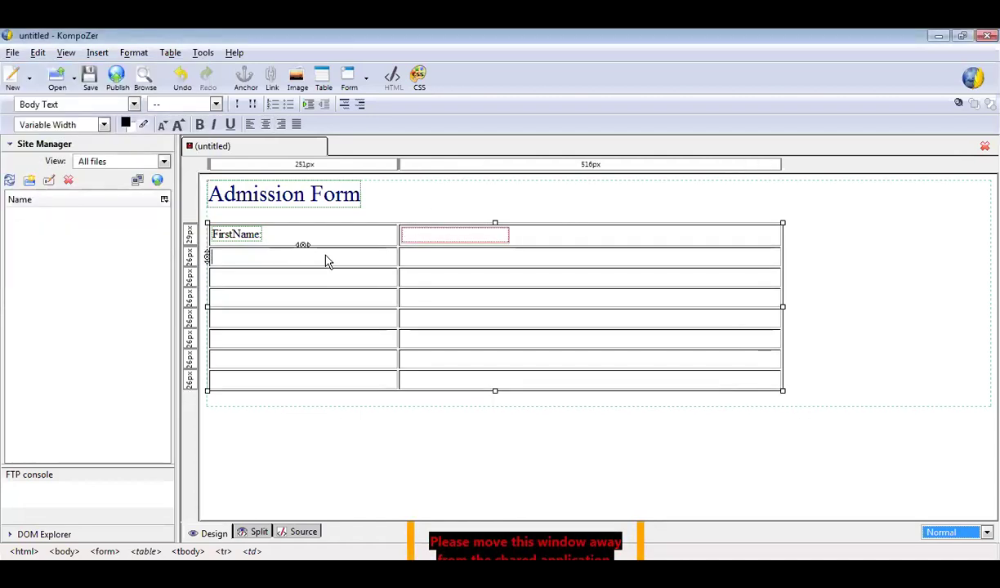
Add a 'LastName' label in the second row's first cell.
{"action": "left_click", "coordinate": [97, 52]}
{"action": "mouse_move", "coordinate": [164, 104]}
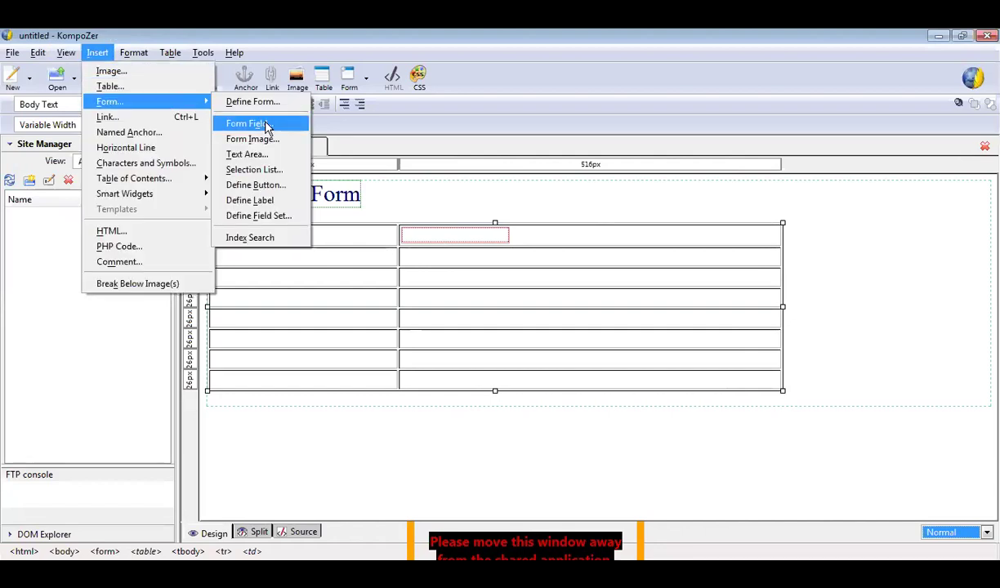
{"action": "left_click", "coordinate": [263, 272]}
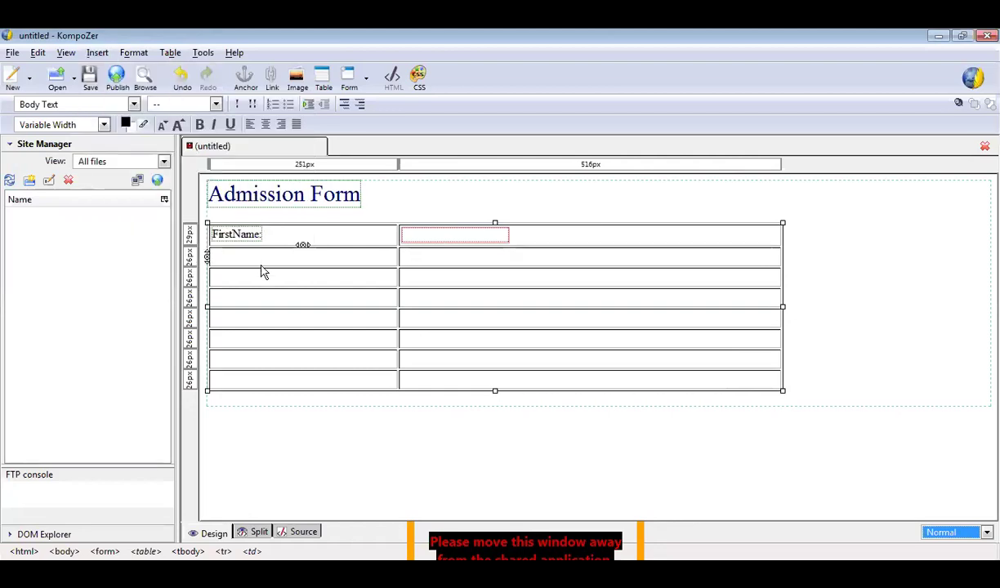
{"action": "type", "text": "Lat"}
{"action": "key", "text": "BackSpace"}
{"action": "key", "text": "BackSpace"}
{"action": "key", "text": "BackSpace"}
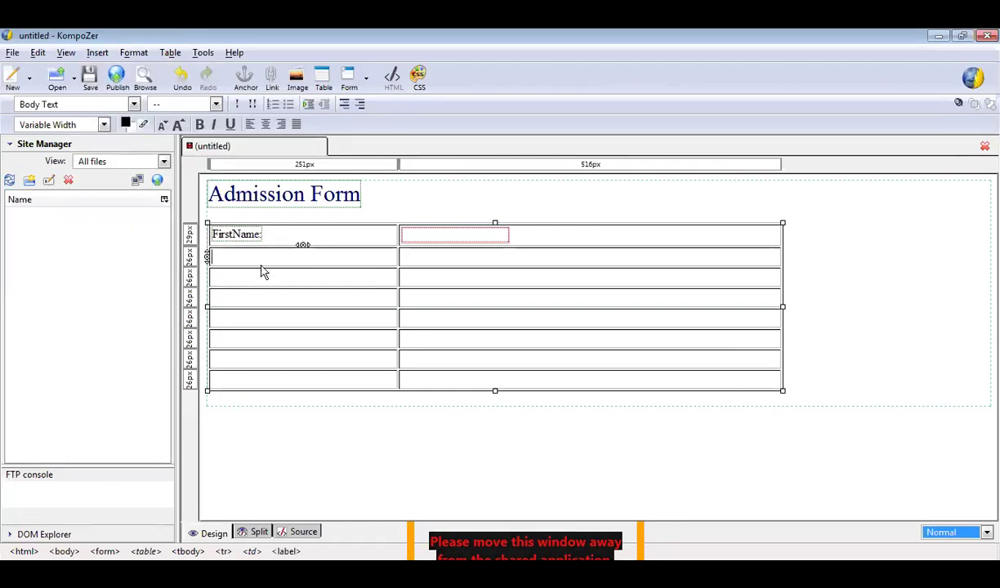
{"action": "type", "text": "LastN"}
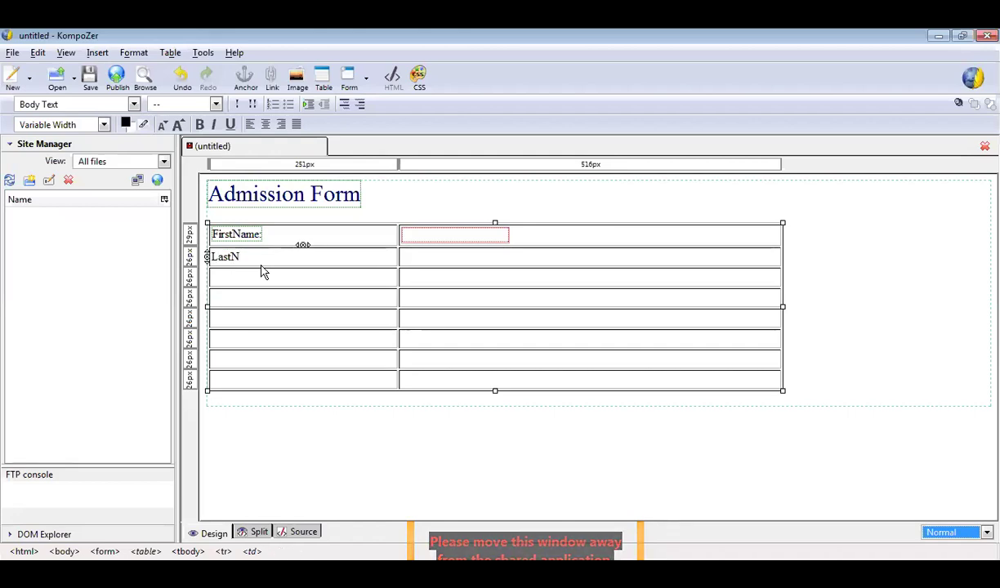
{"action": "type", "text": "ame"}
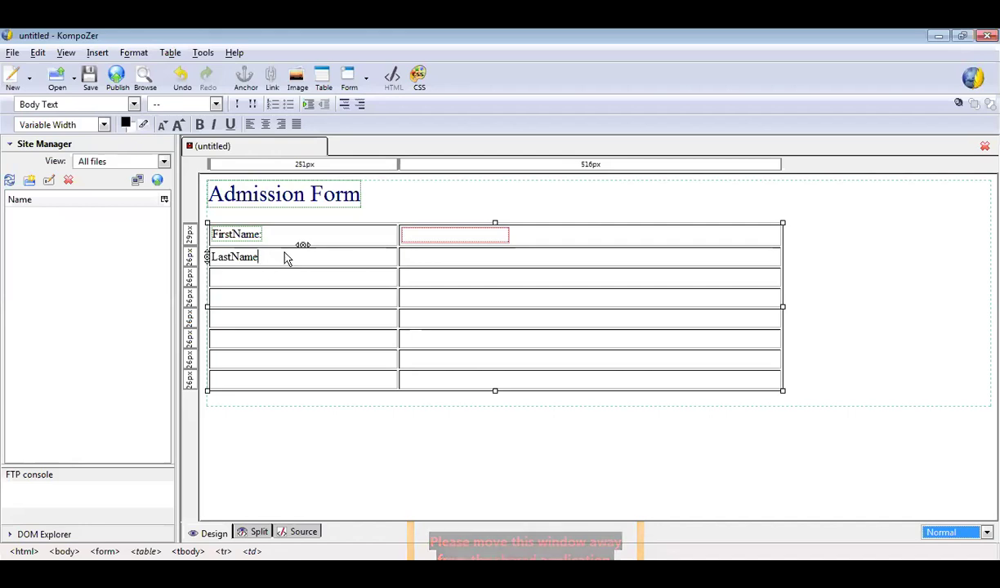
Insert a text field named t2 in the cell beside LastName.
{"action": "left_click", "coordinate": [413, 260]}
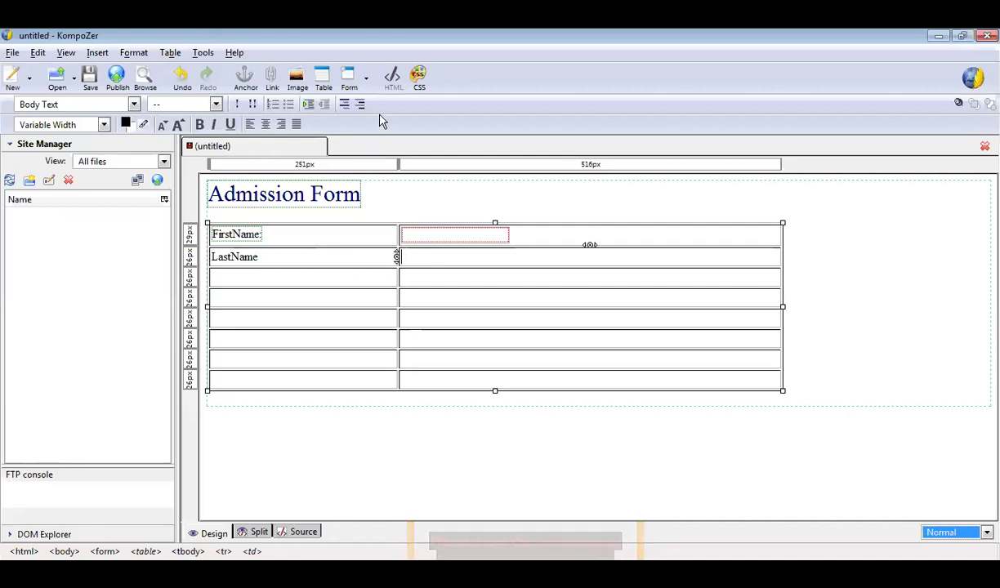
{"action": "left_click", "coordinate": [365, 80]}
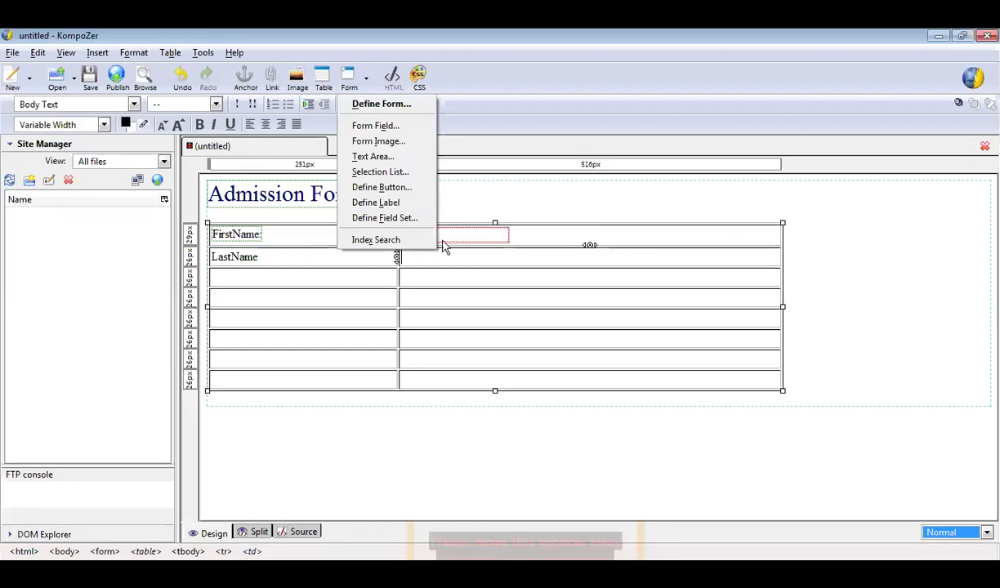
{"action": "left_click", "coordinate": [394, 130]}
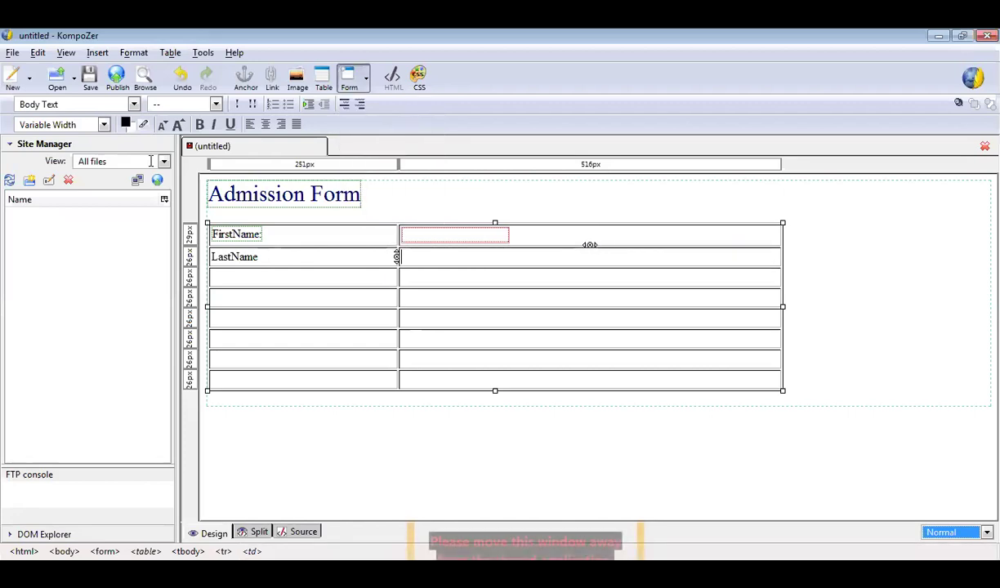
{"action": "left_click", "coordinate": [144, 144]}
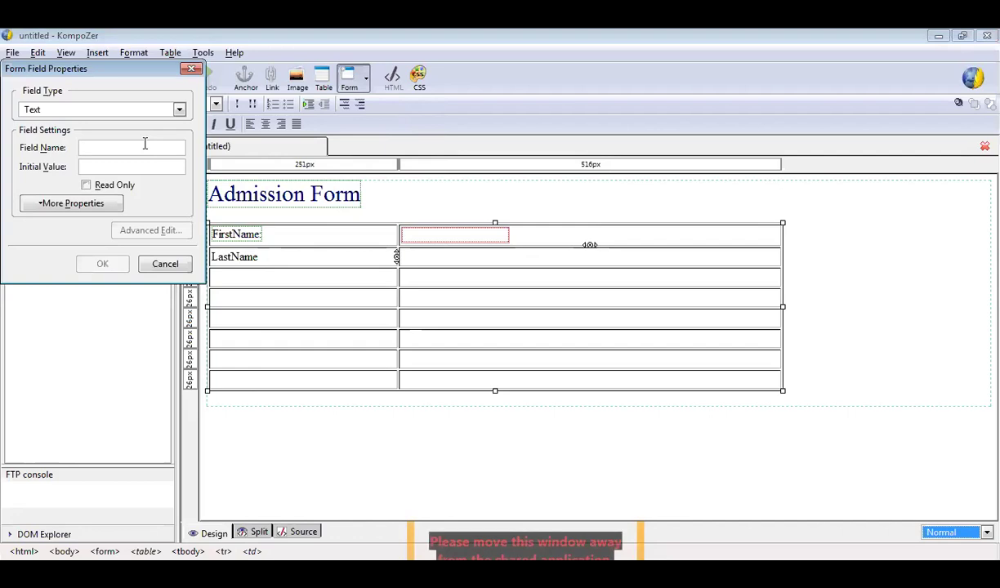
{"action": "type", "text": "t2"}
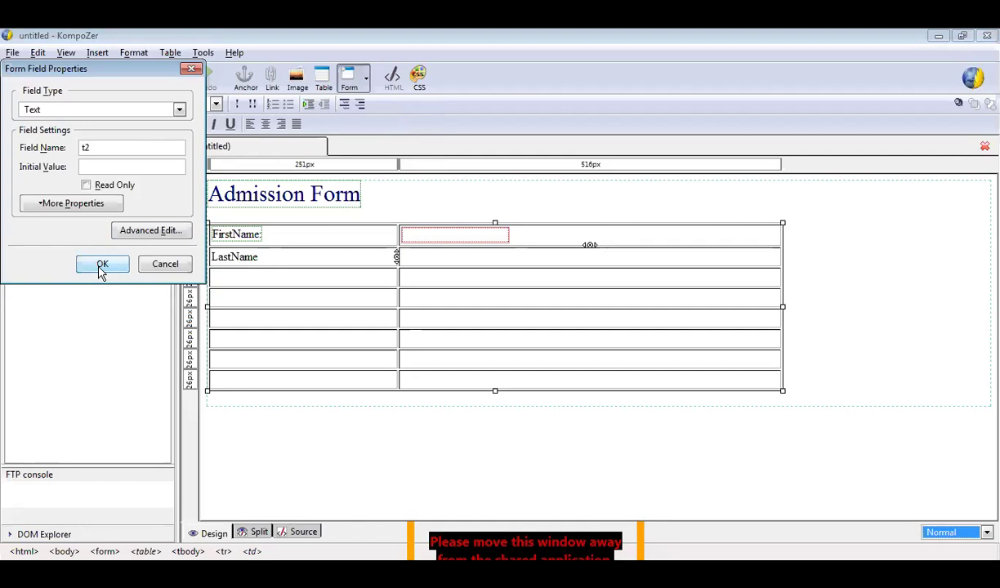
{"action": "left_click", "coordinate": [102, 266]}
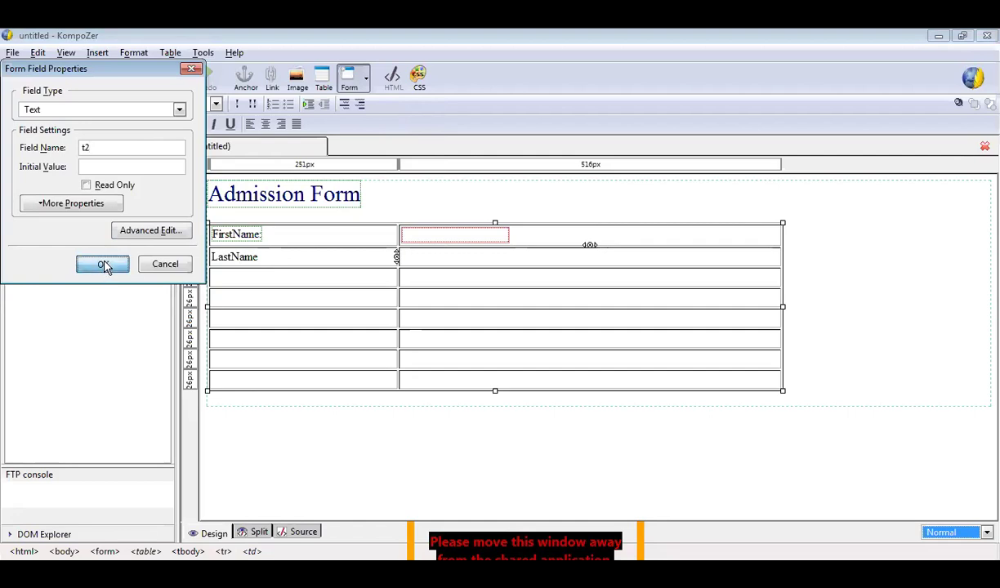
Type 'Gender:' in the third row's first cell and move to the cell beside it.
{"action": "left_click", "coordinate": [292, 283]}
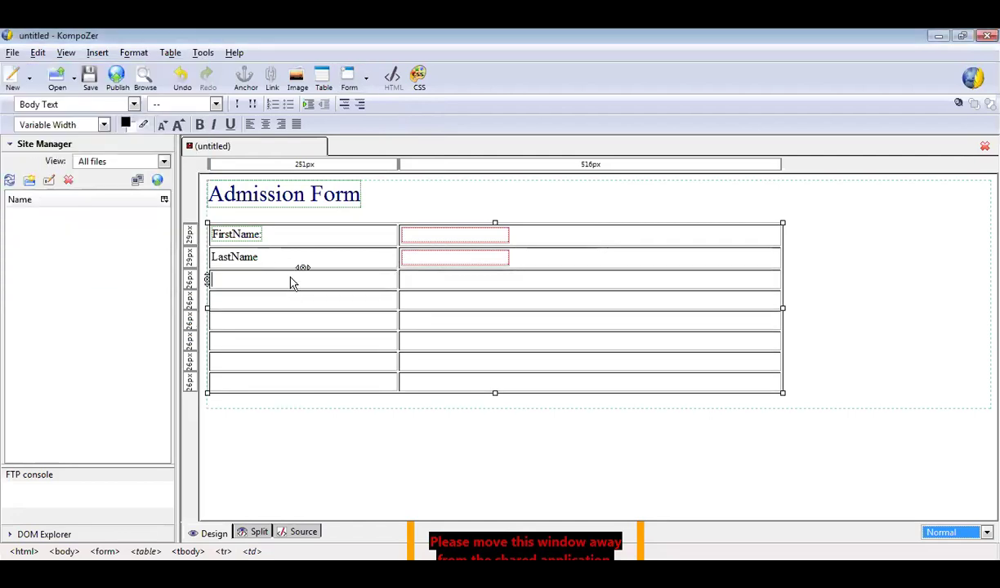
{"action": "type", "text": "Gender"}
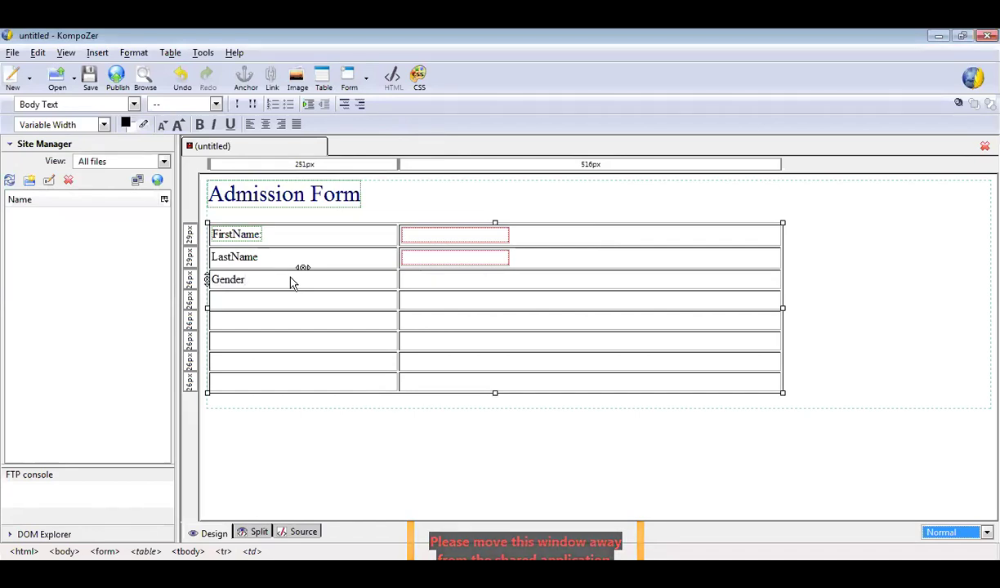
{"action": "type", "text": ":"}
{"action": "left_click", "coordinate": [460, 288]}
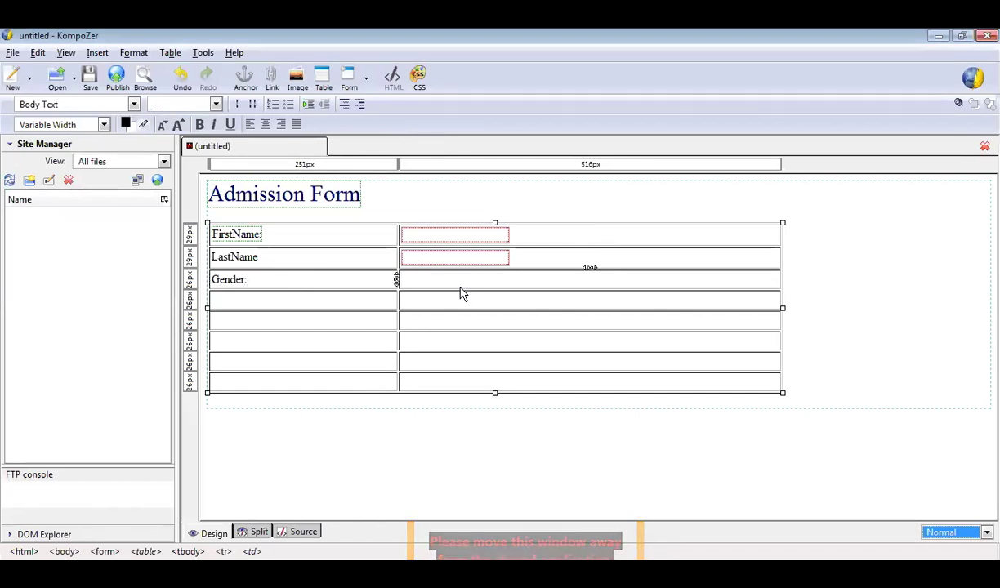
Insert a radio button in group g1 with value Male, labelled MALE.
{"action": "left_click", "coordinate": [97, 53]}
{"action": "mouse_move", "coordinate": [161, 99]}
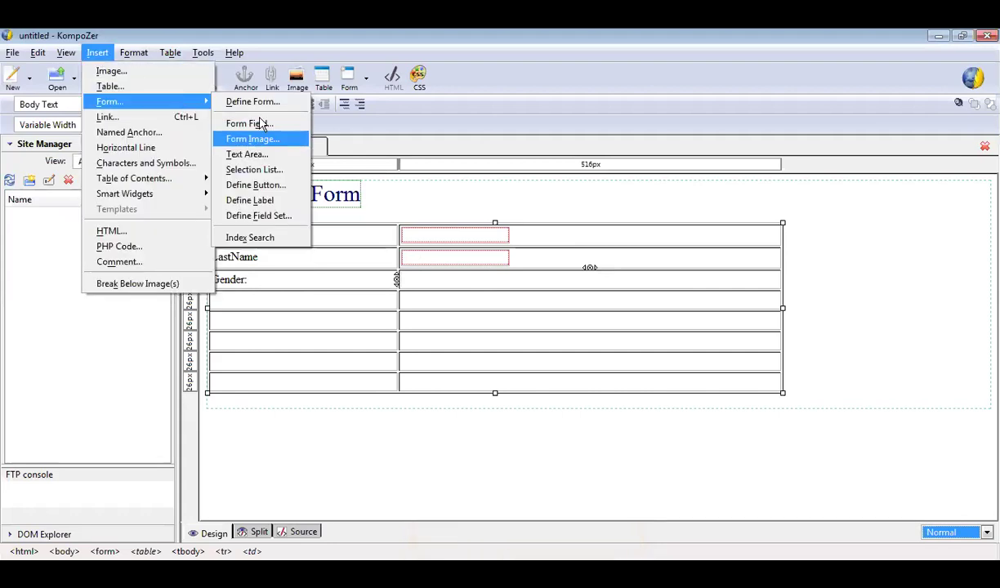
{"action": "left_click", "coordinate": [260, 124]}
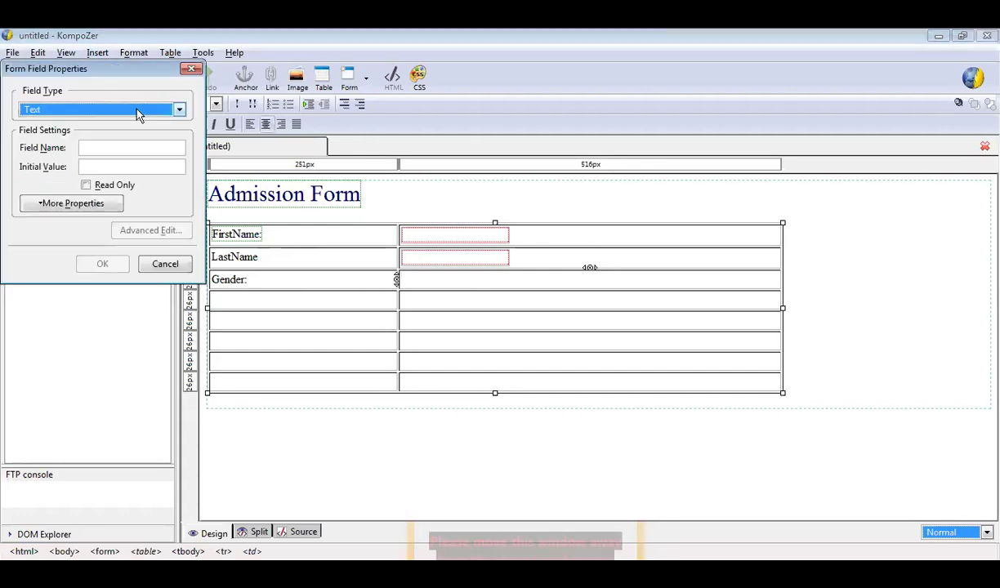
{"action": "left_click", "coordinate": [130, 108]}
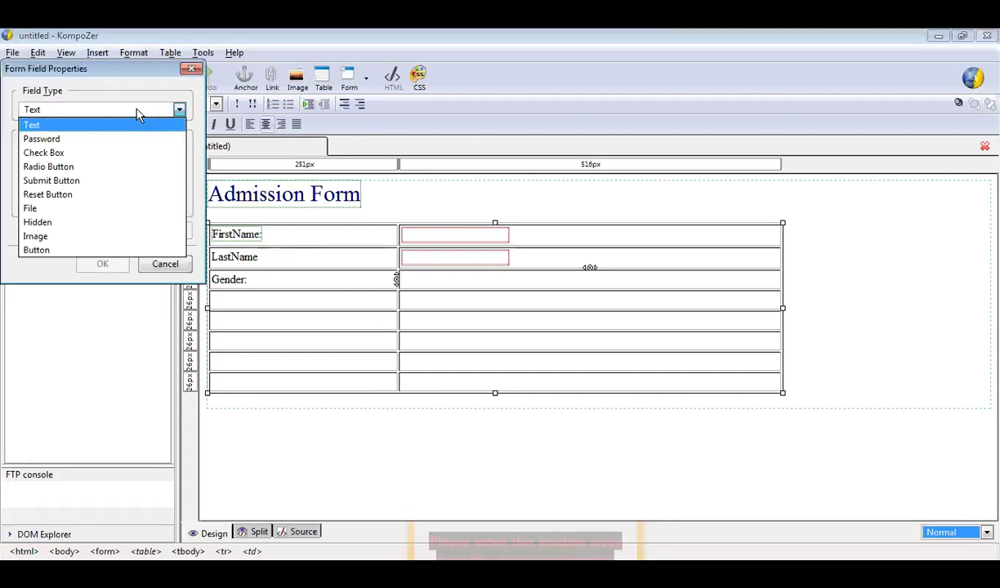
{"action": "left_click", "coordinate": [122, 168]}
{"action": "left_click", "coordinate": [124, 148]}
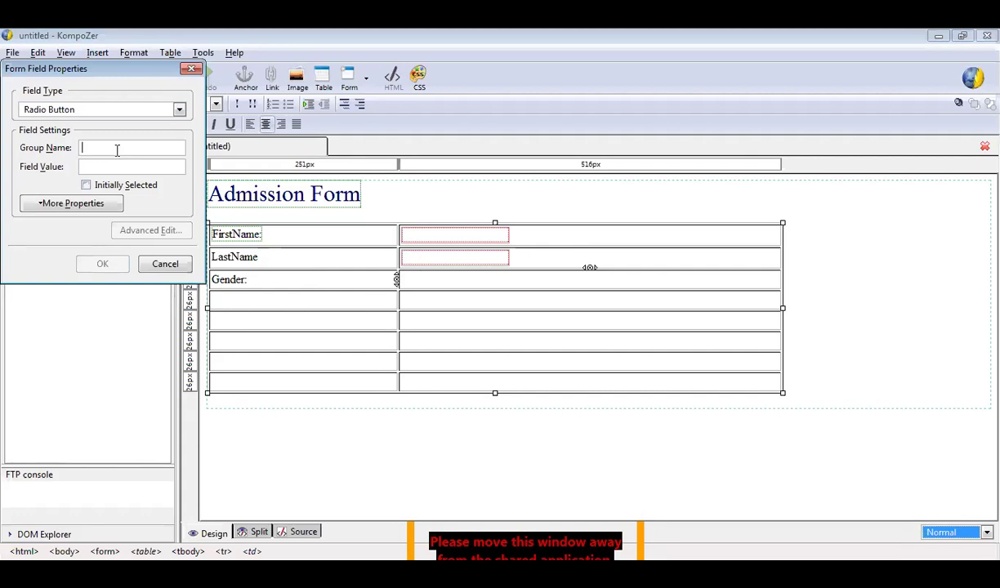
{"action": "type", "text": "g1"}
{"action": "left_click", "coordinate": [116, 166]}
{"action": "type", "text": "Male"}
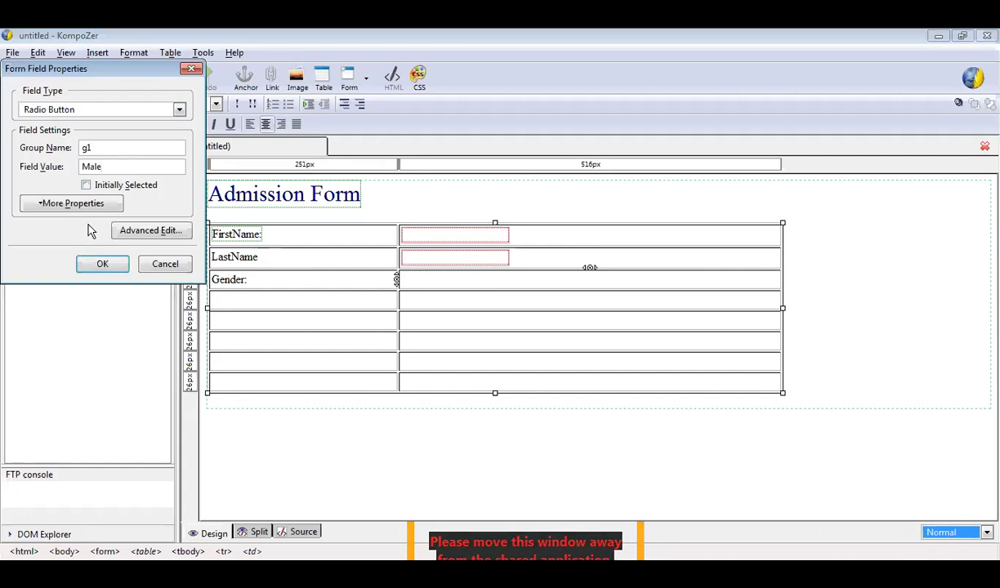
{"action": "left_click", "coordinate": [100, 263]}
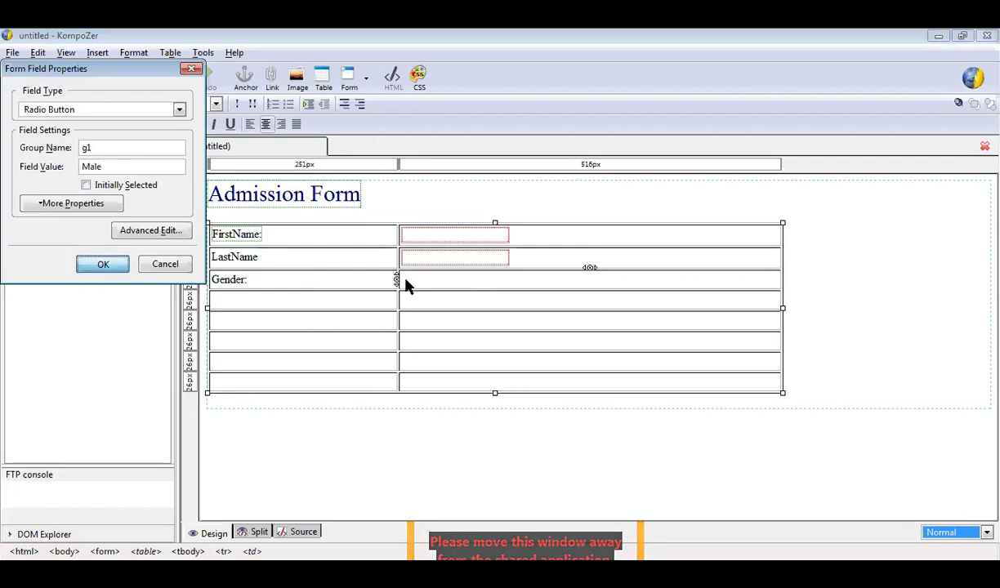
{"action": "type", "text": "MALE"}
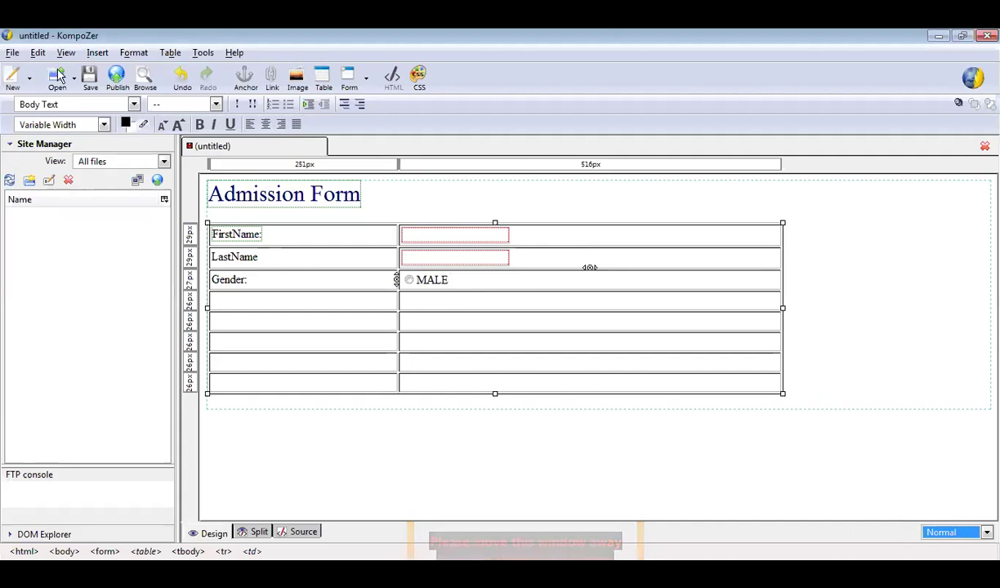
Add a second g1 radio button for Female, initially selected, labelled Female.
{"action": "left_click", "coordinate": [96, 54]}
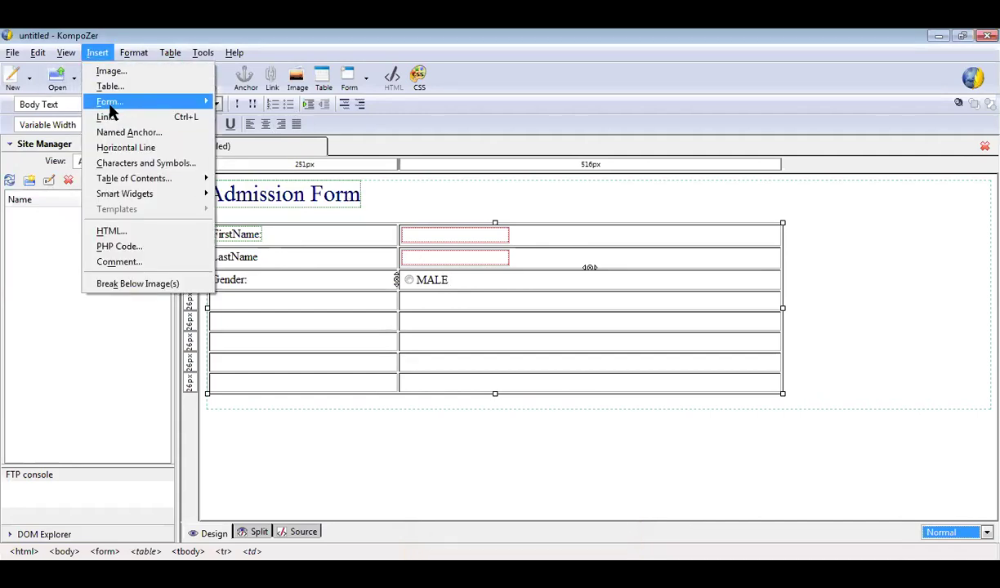
{"action": "mouse_move", "coordinate": [122, 102]}
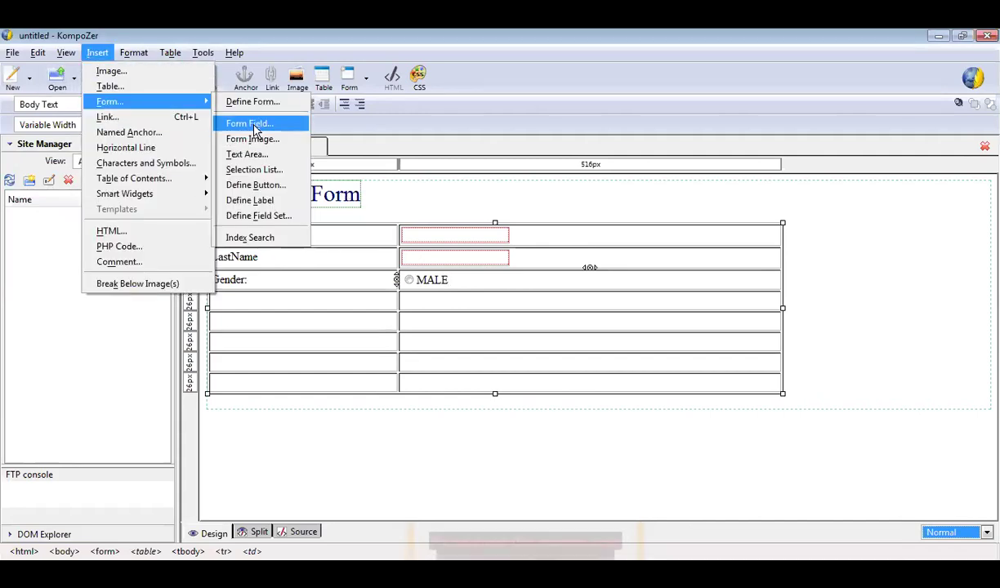
{"action": "key", "text": "Escape"}
{"action": "key", "text": "Escape"}
{"action": "left_click", "coordinate": [143, 111]}
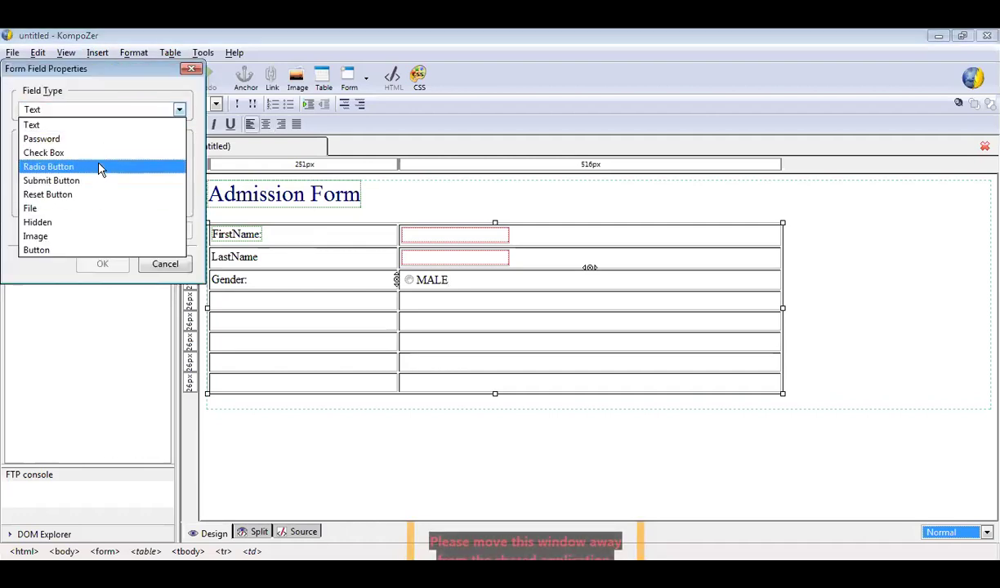
{"action": "left_click", "coordinate": [100, 166]}
{"action": "left_click", "coordinate": [111, 149]}
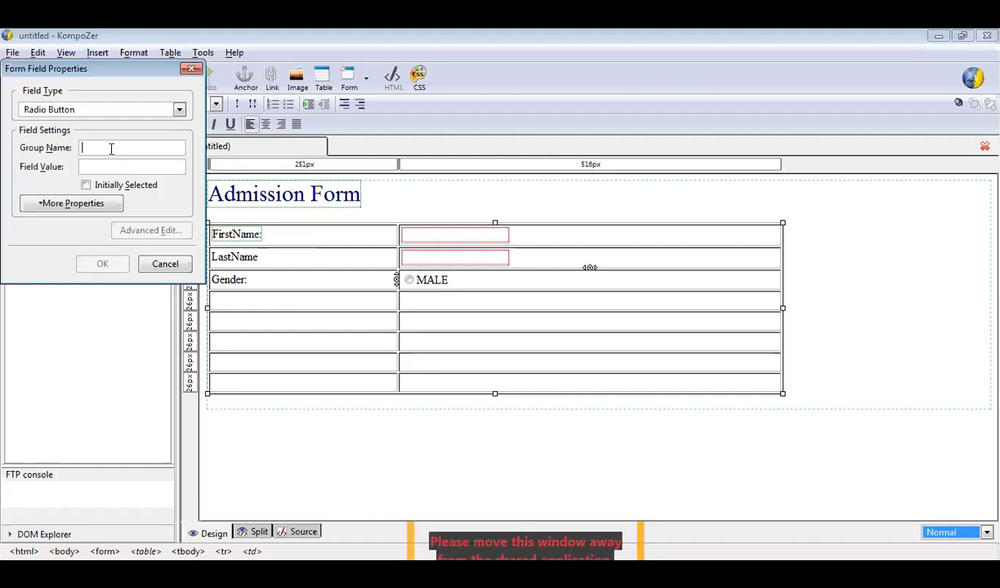
{"action": "type", "text": "g"}
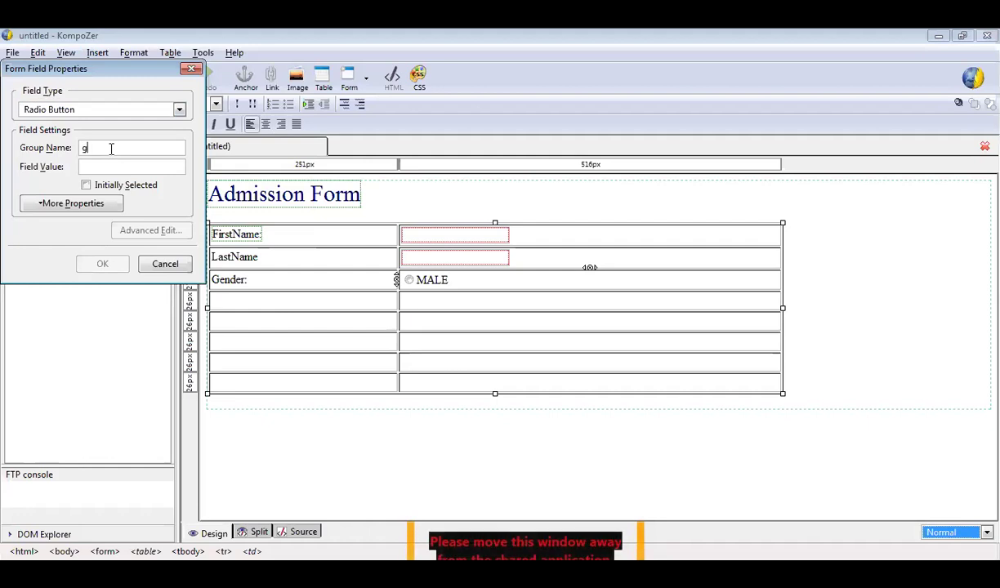
{"action": "type", "text": "1"}
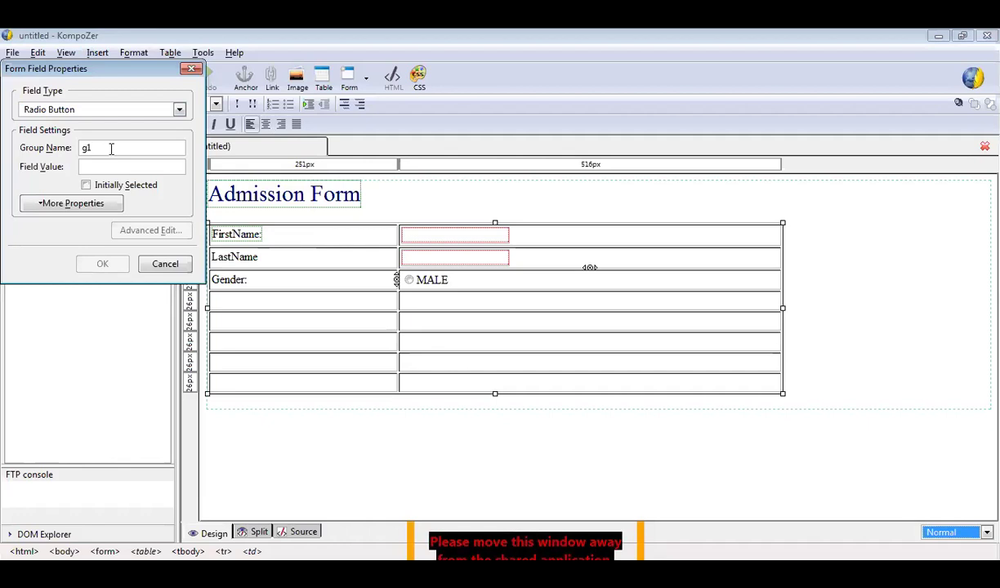
{"action": "type", "text": "F"}
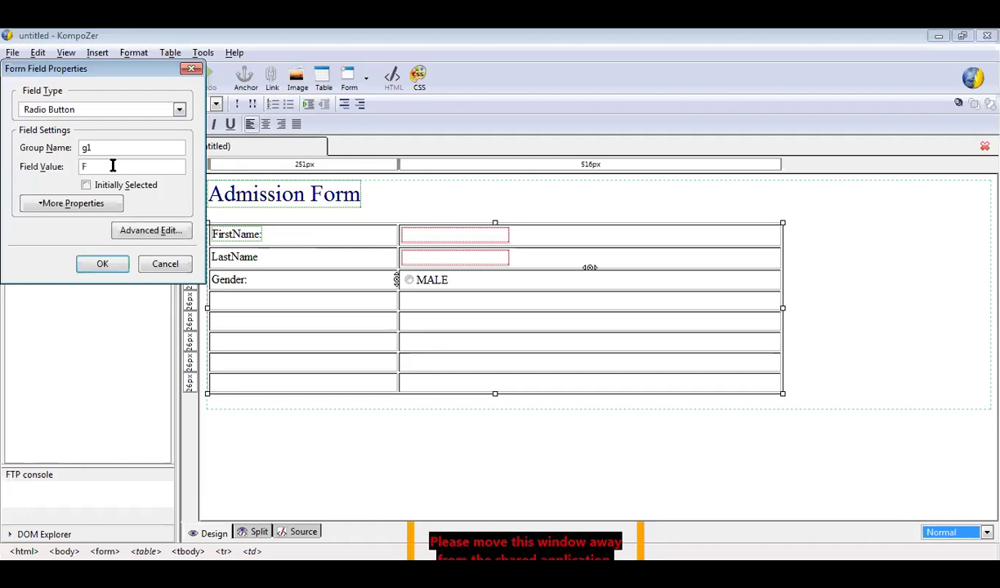
{"action": "type", "text": "emale"}
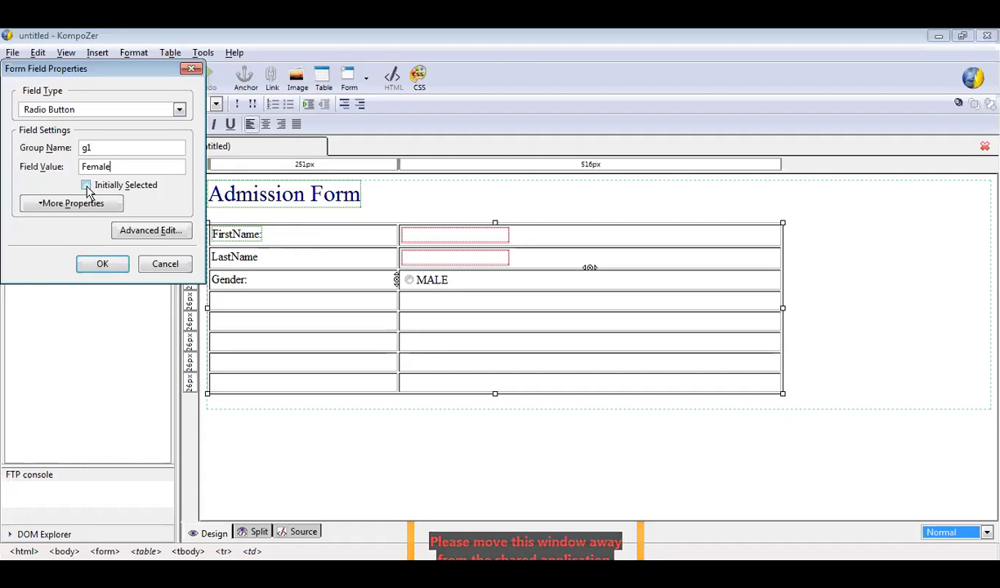
{"action": "left_click", "coordinate": [86, 185]}
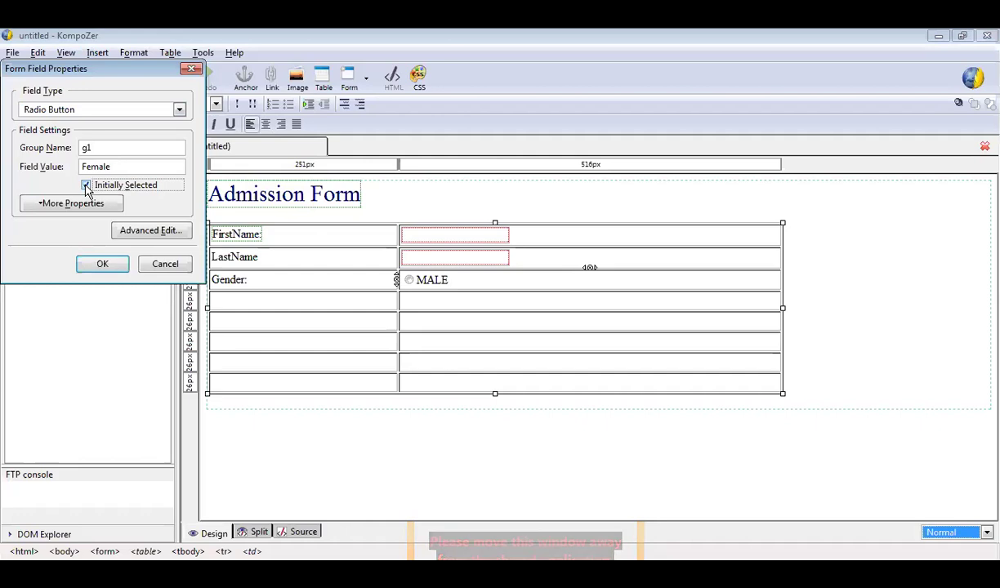
{"action": "left_click", "coordinate": [103, 264]}
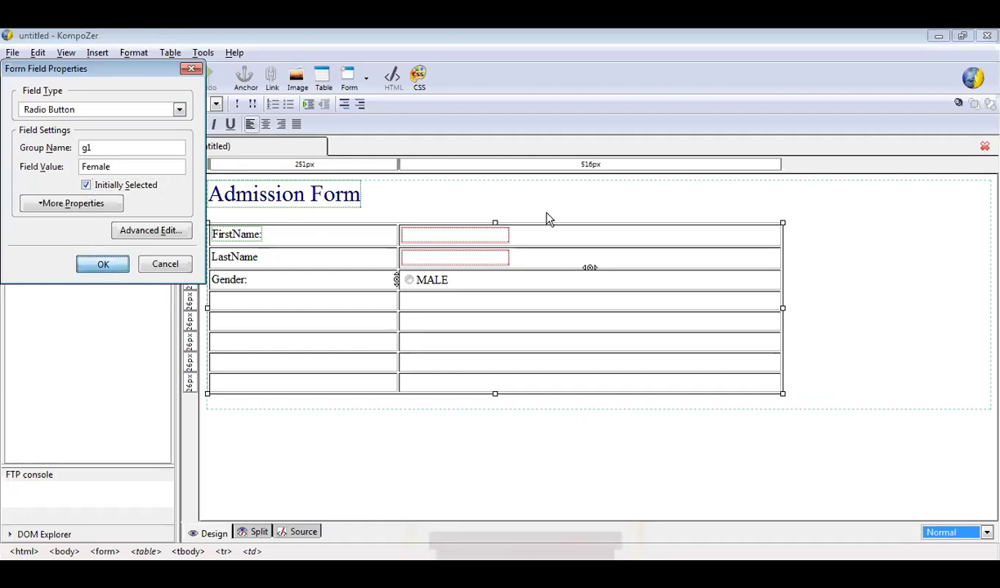
{"action": "type", "text": "F"}
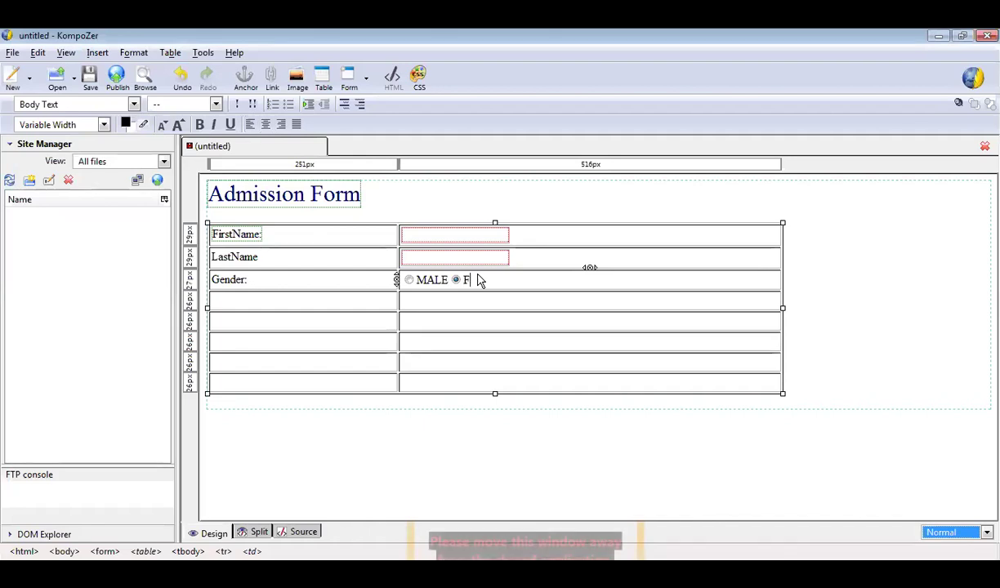
{"action": "type", "text": "emale"}
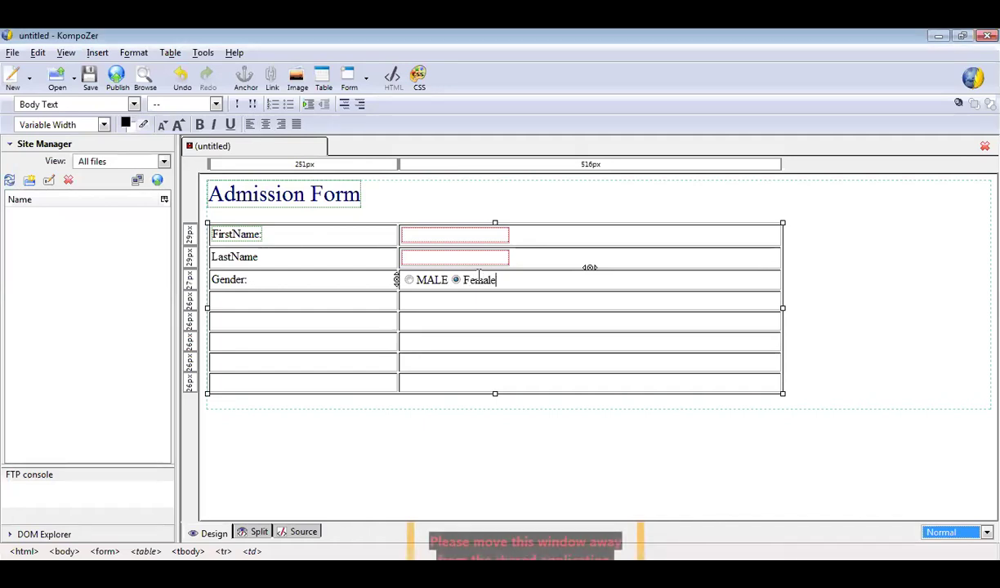
Type 'Address:' in the fourth row's first cell and move to the empty cell beside it.
{"action": "left_click", "coordinate": [349, 308]}
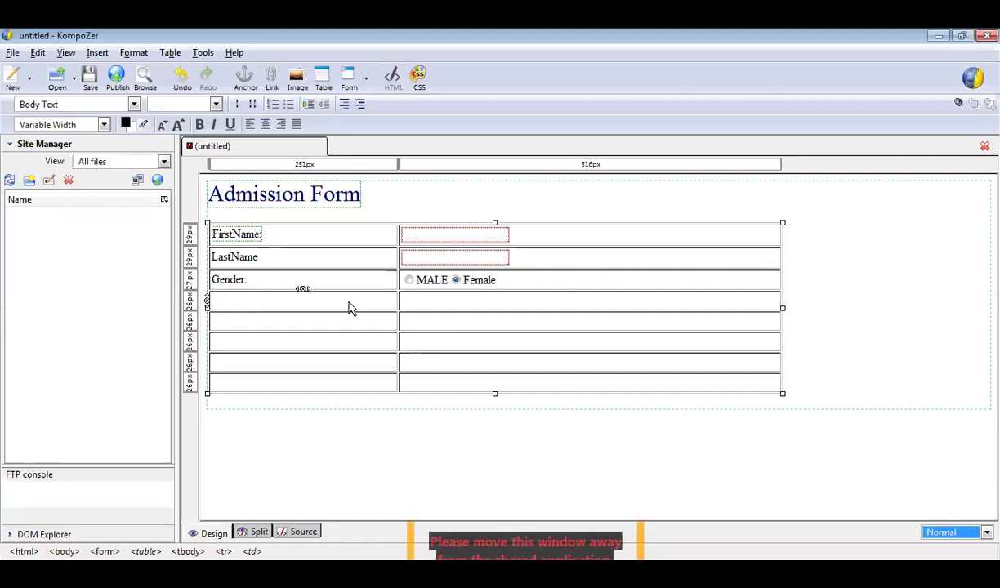
{"action": "type", "text": "A"}
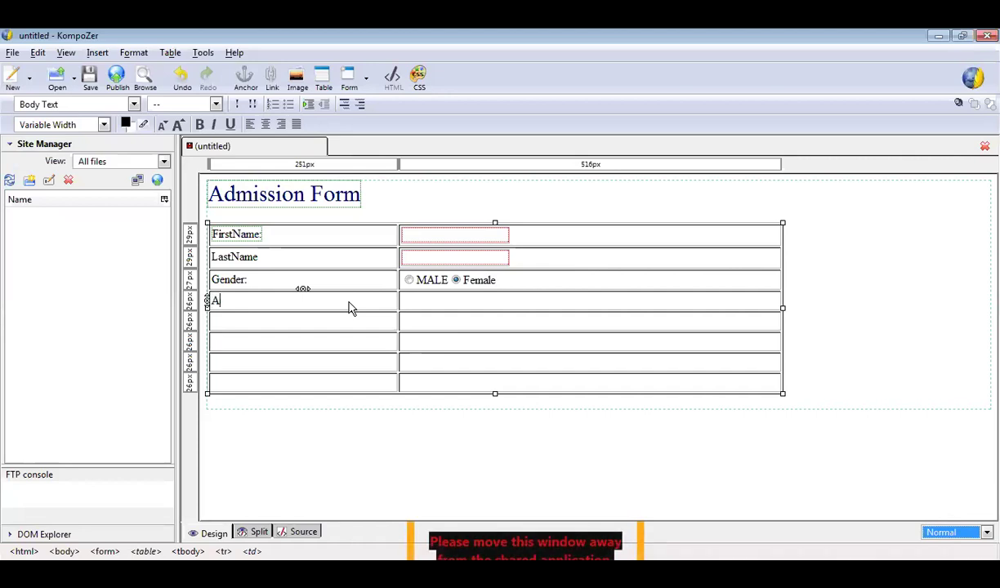
{"action": "type", "text": "DD"}
{"action": "key", "text": "BackSpace"}
{"action": "key", "text": "BackSpace"}
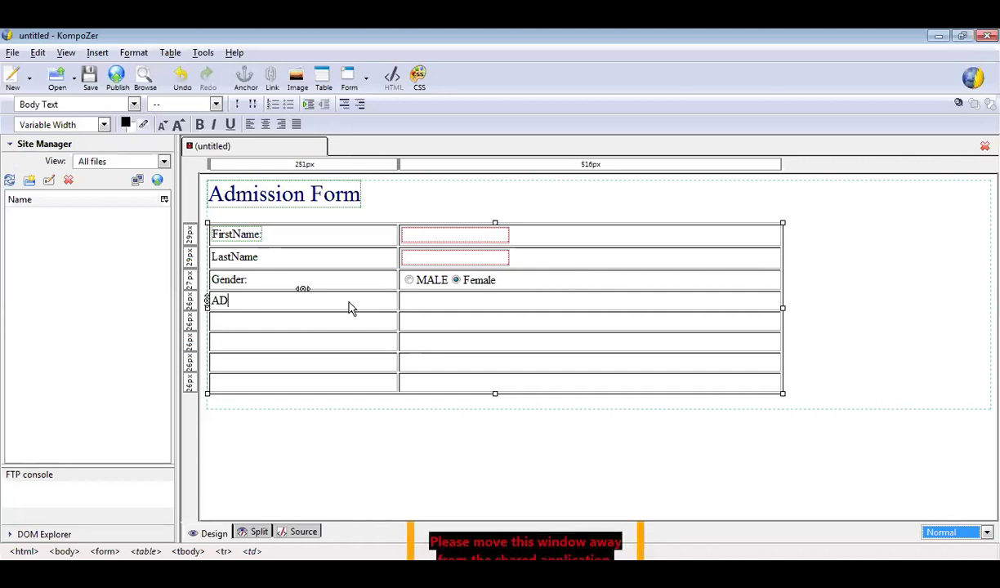
{"action": "type", "text": "ddress:"}
{"action": "left_click", "coordinate": [422, 299]}
{"action": "left_click", "coordinate": [368, 81]}
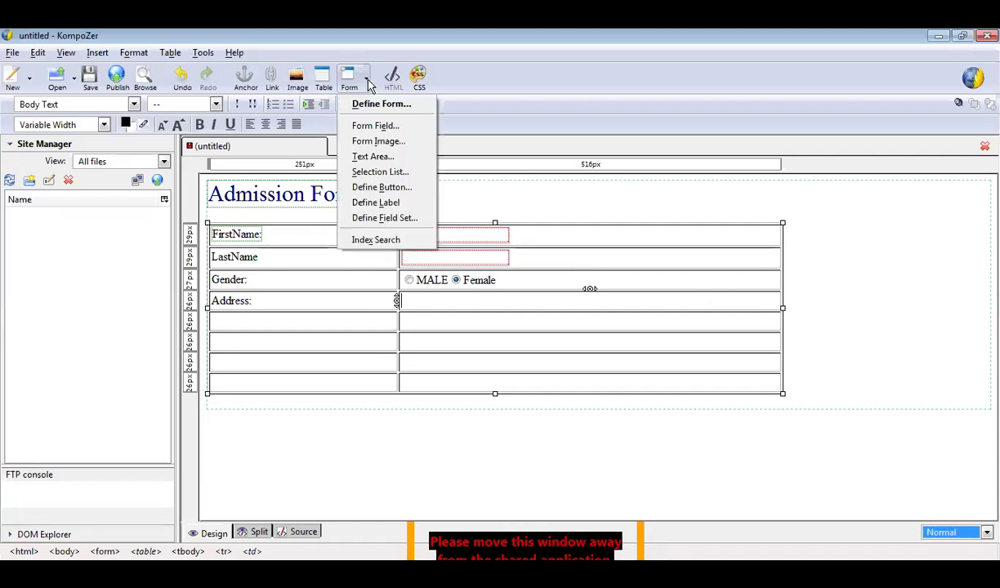
{"action": "left_click", "coordinate": [94, 57]}
{"action": "left_click", "coordinate": [96, 54]}
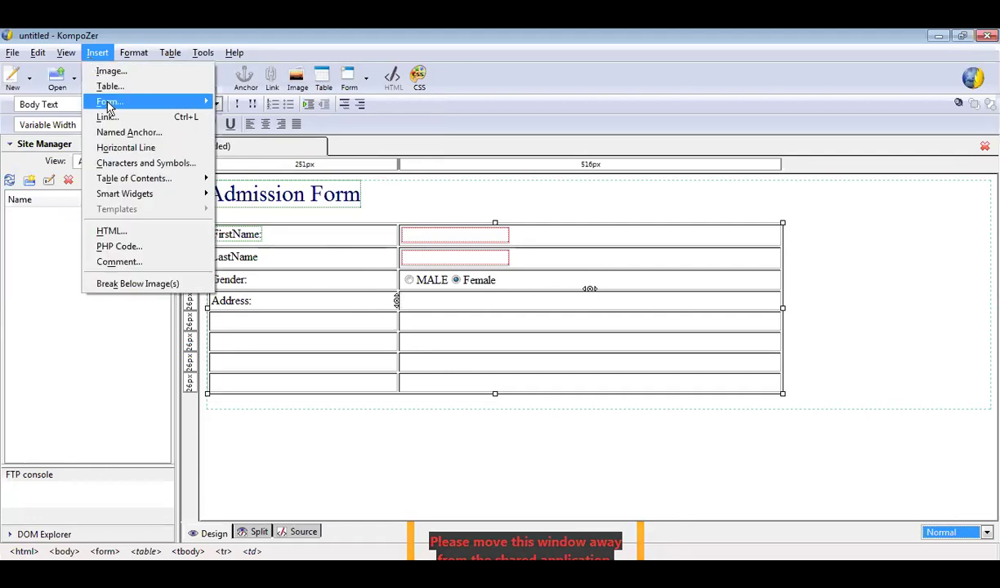
Insert a text area named 'address', 8 rows by 8 columns, beside Address:.
{"action": "mouse_move", "coordinate": [151, 101]}
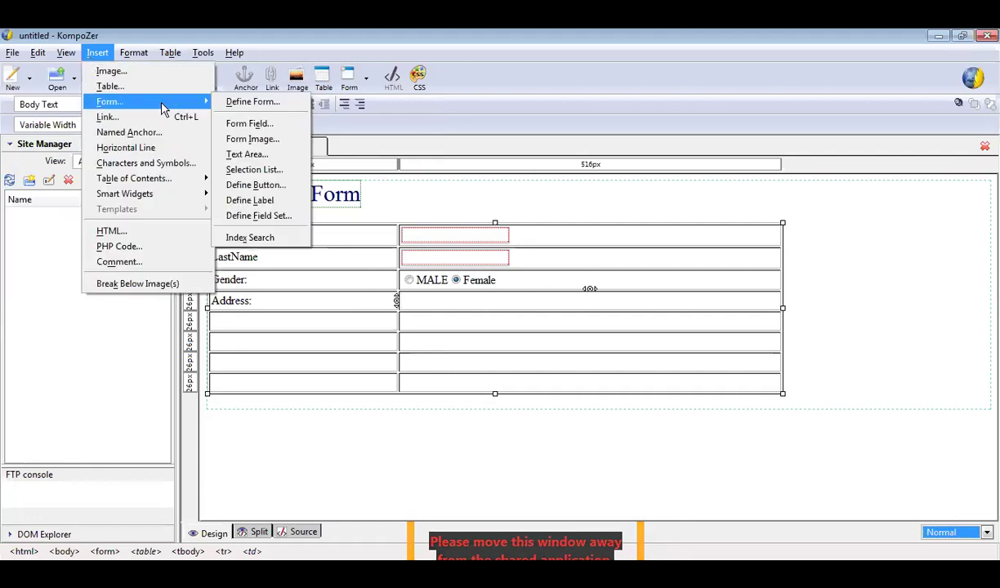
{"action": "left_click", "coordinate": [248, 155]}
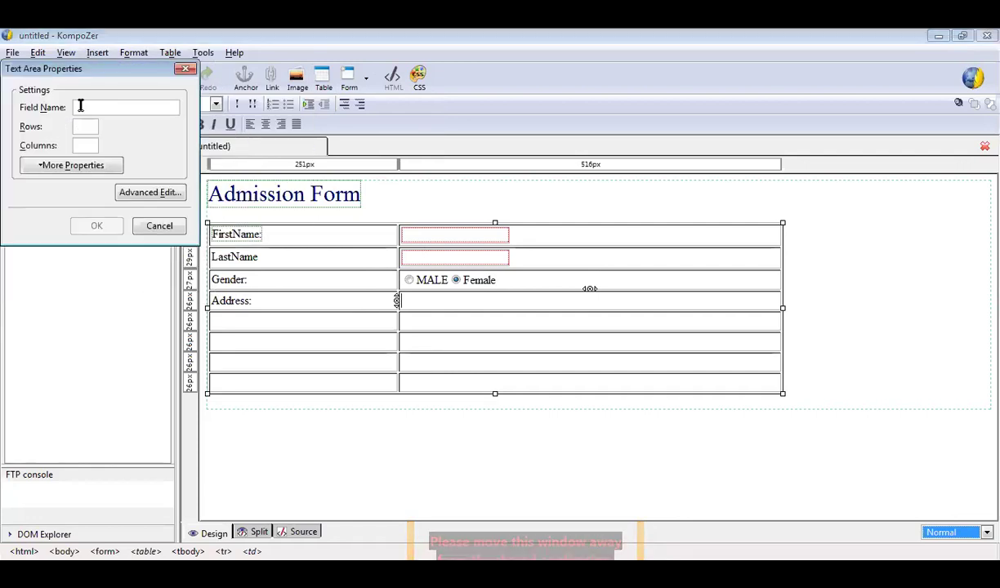
{"action": "left_click", "coordinate": [140, 106]}
{"action": "type", "text": "address"}
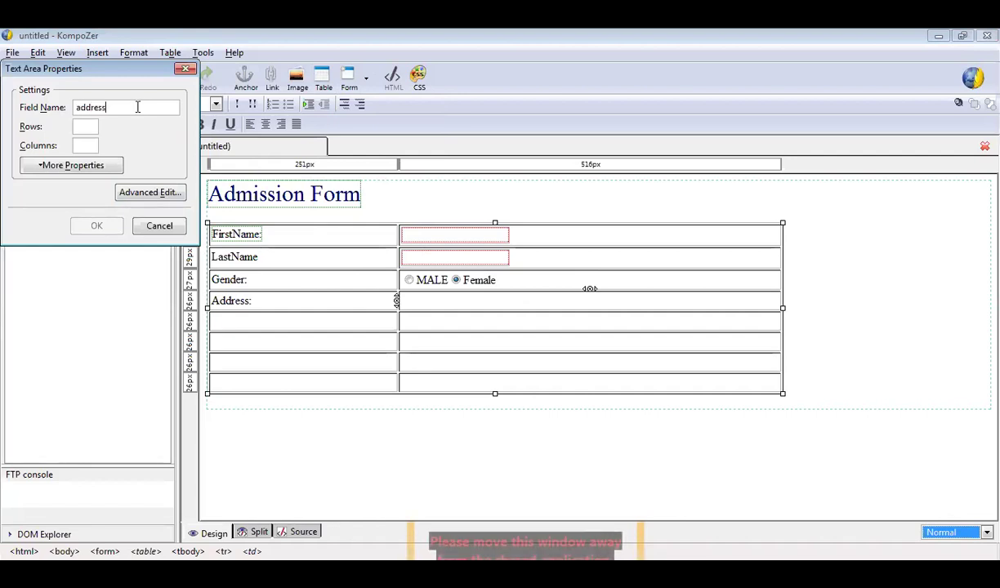
{"action": "left_click", "coordinate": [80, 126]}
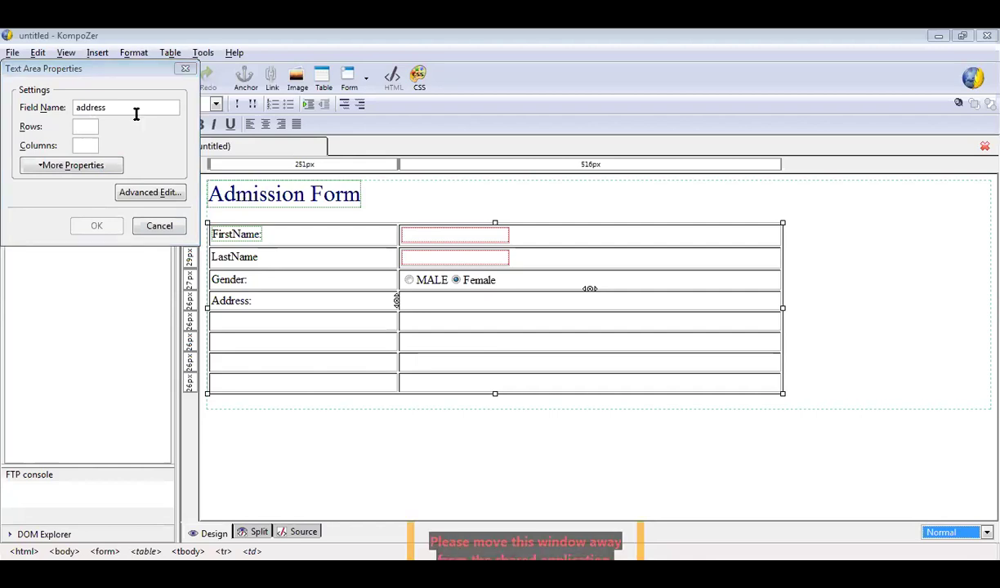
{"action": "left_click", "coordinate": [87, 125]}
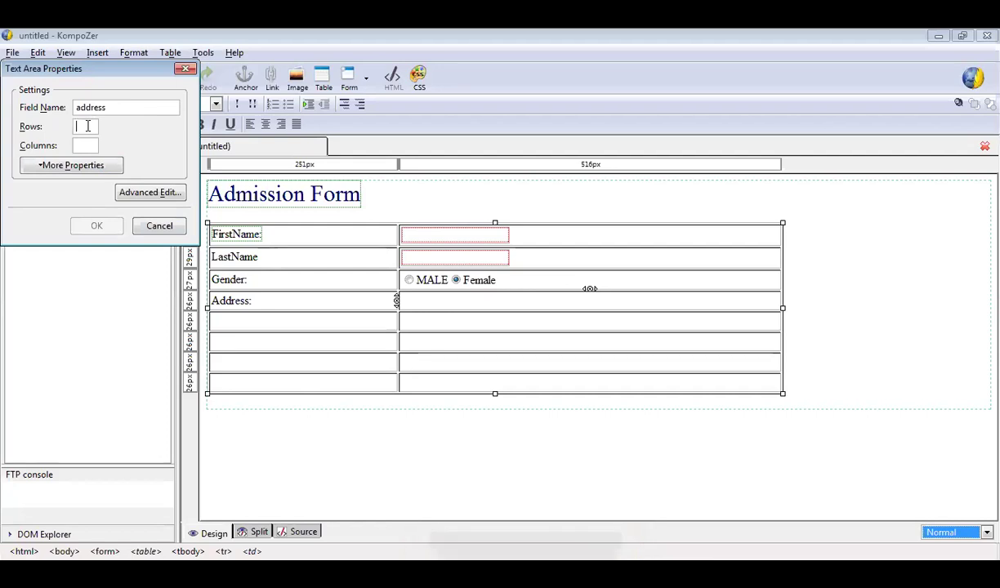
{"action": "type", "text": "8"}
{"action": "key", "text": "BackSpace"}
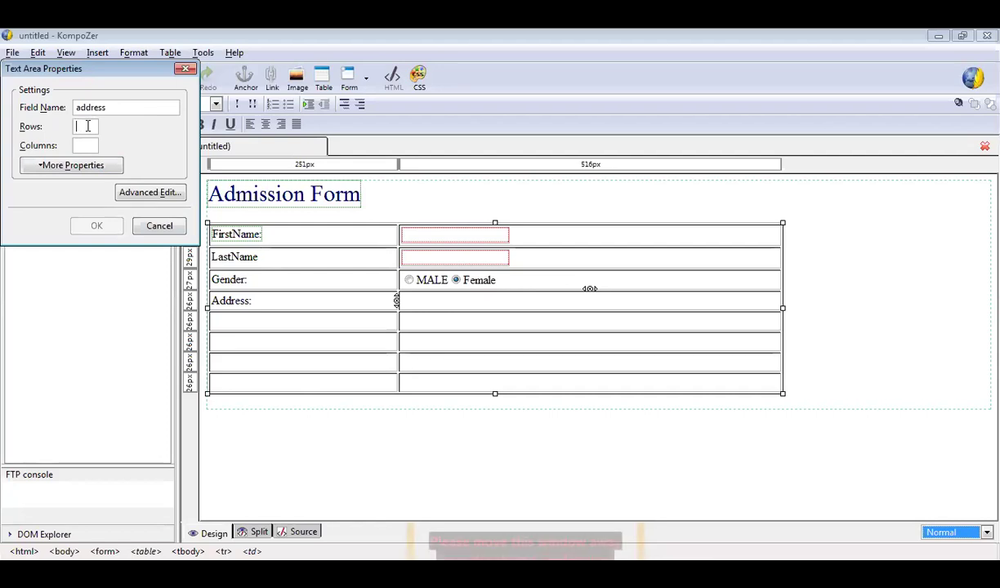
{"action": "type", "text": "8"}
{"action": "key", "text": "Tab"}
{"action": "type", "text": "8"}
{"action": "left_click", "coordinate": [94, 235]}
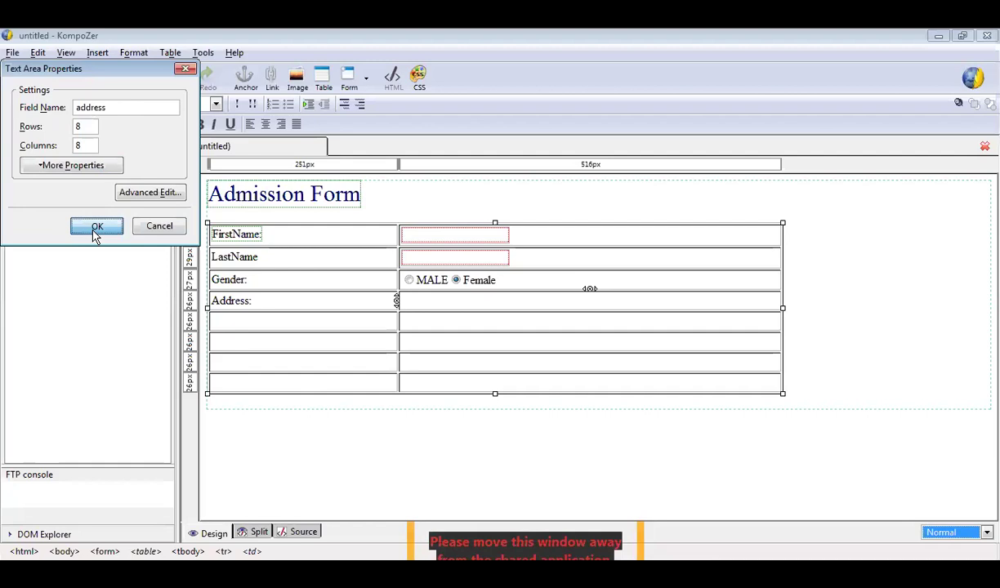
{"action": "left_click", "coordinate": [440, 355]}
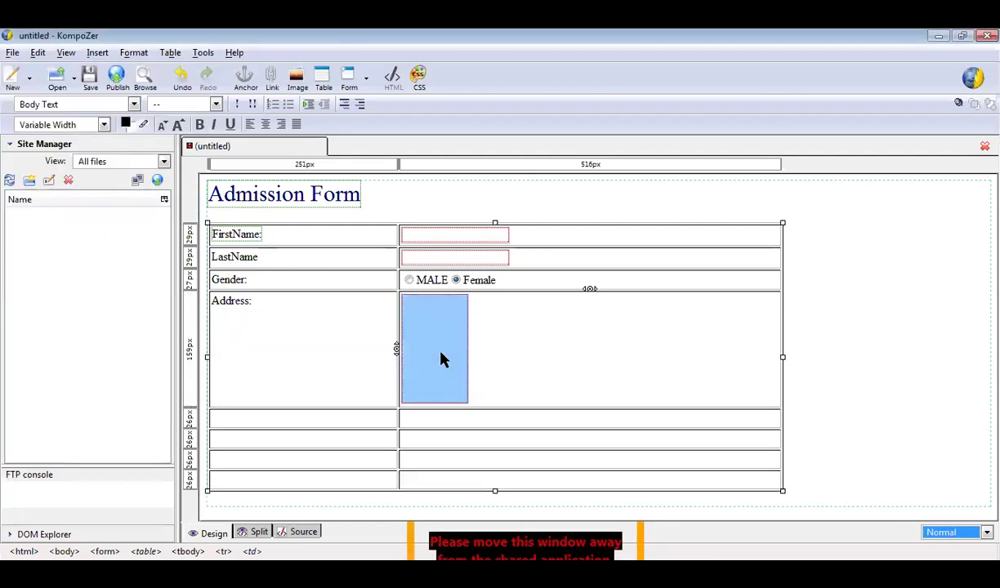
{"action": "right_click", "coordinate": [441, 355]}
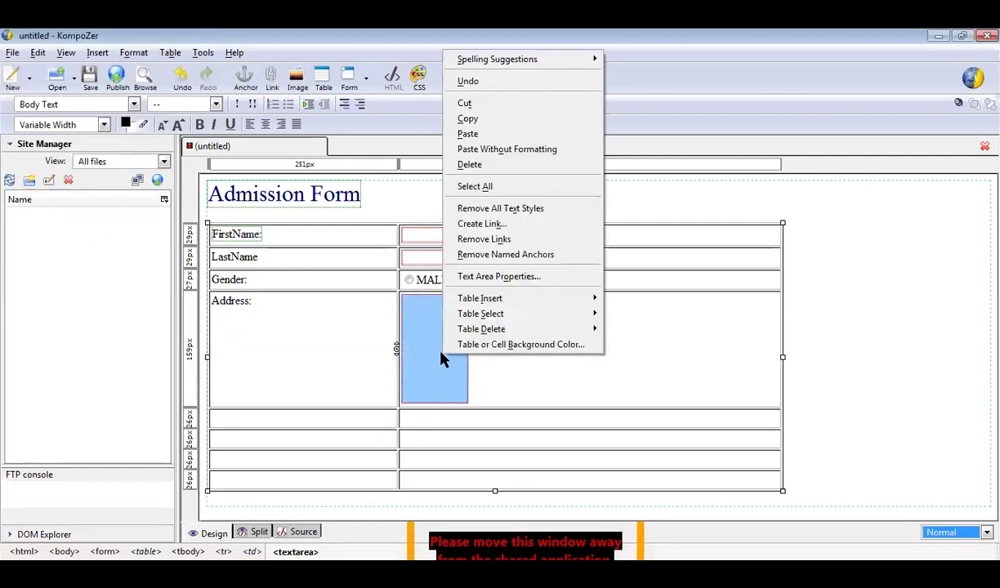
Change the address text area's Columns value from 8 to 15.
{"action": "left_click", "coordinate": [501, 278]}
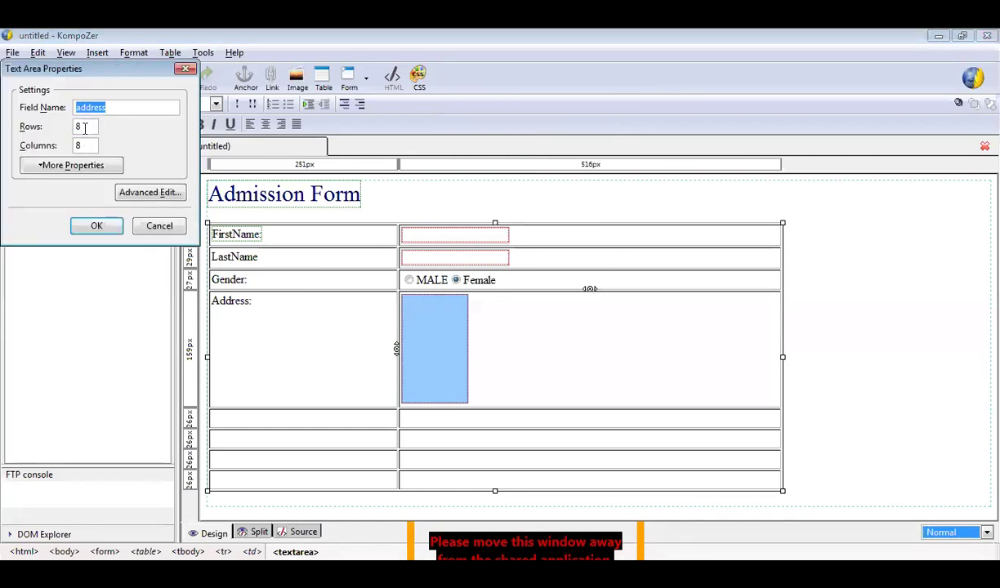
{"action": "left_click", "coordinate": [86, 146]}
{"action": "key", "text": "BackSpace"}
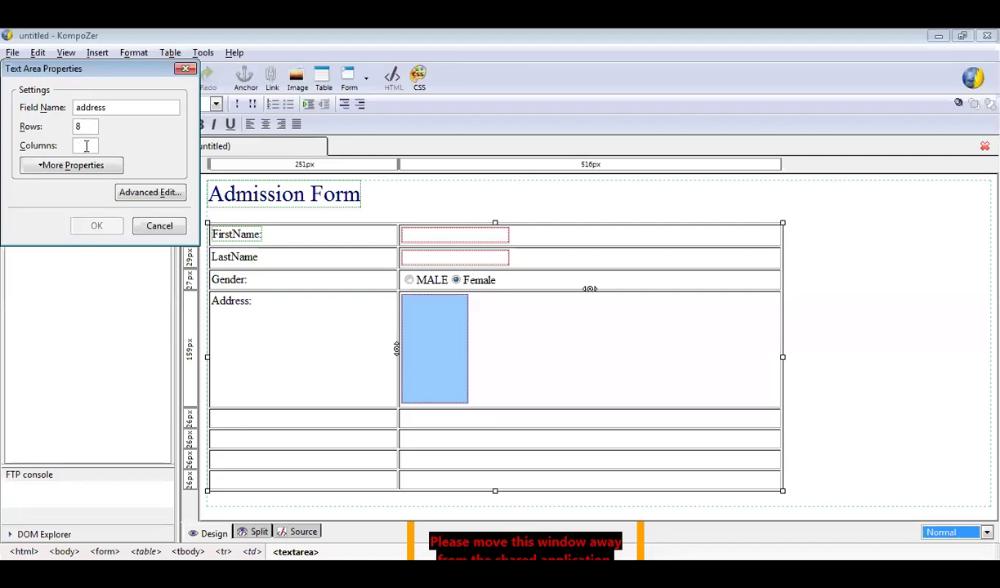
{"action": "type", "text": "15"}
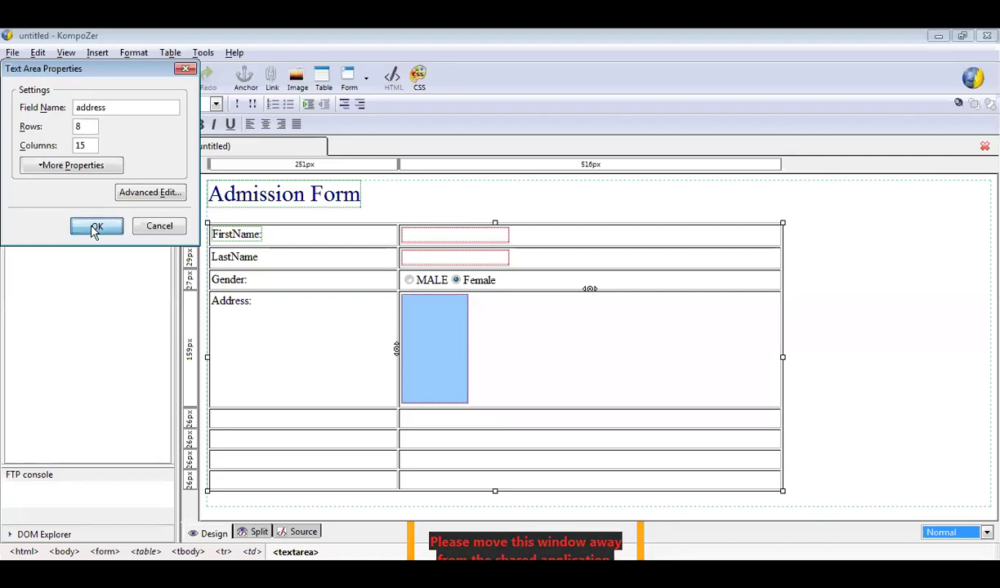
{"action": "left_click", "coordinate": [95, 229]}
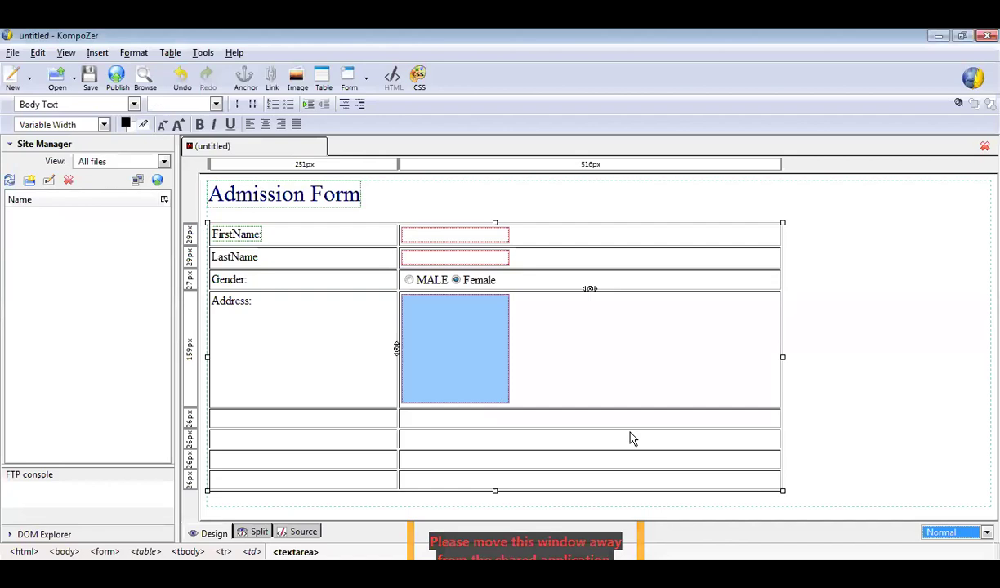
{"action": "left_click", "coordinate": [301, 420]}
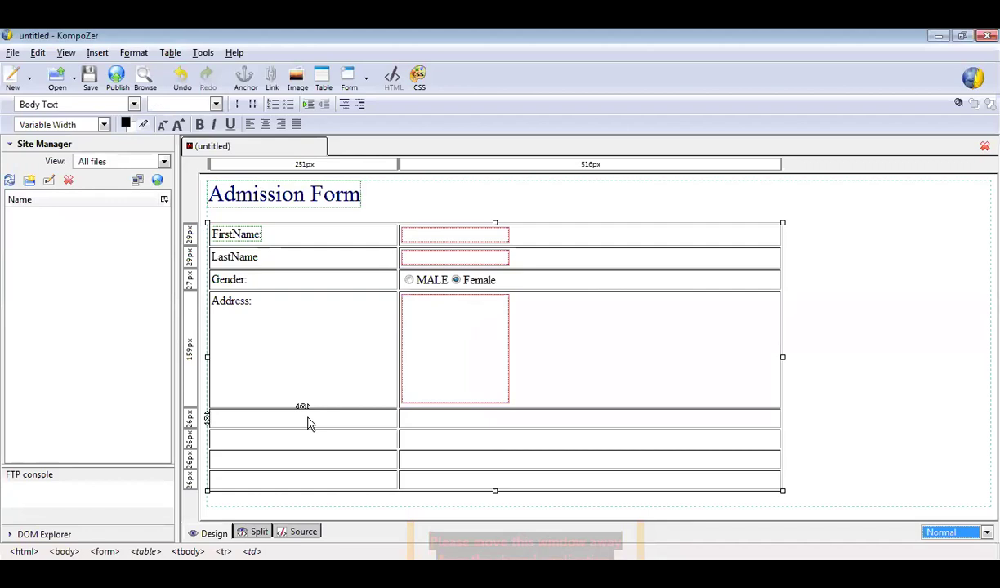
Label the row below Address 'City:' and insert a selection list in the cell beside it.
{"action": "type", "text": "City:"}
{"action": "left_click", "coordinate": [449, 422]}
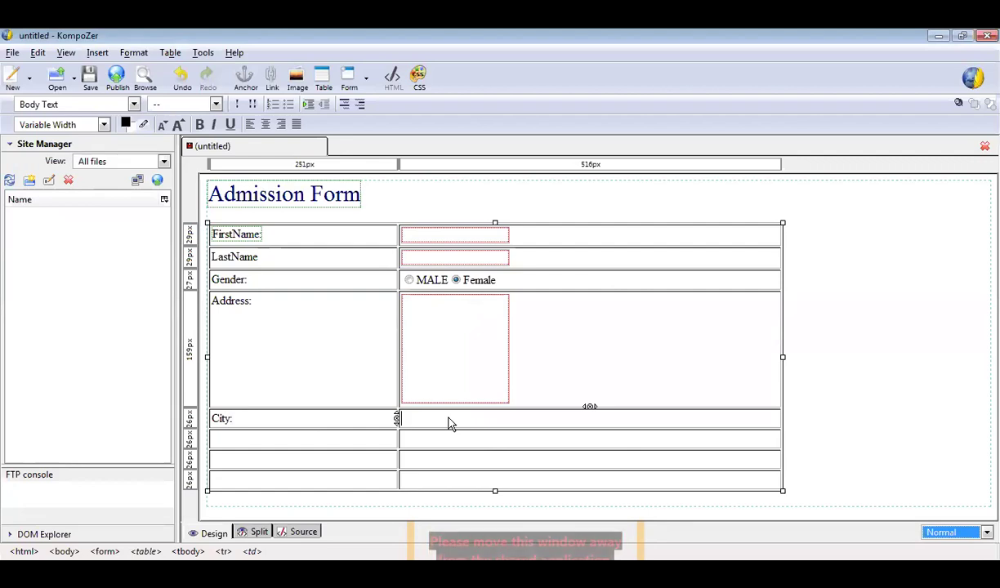
{"action": "left_click", "coordinate": [95, 54]}
{"action": "mouse_move", "coordinate": [126, 103]}
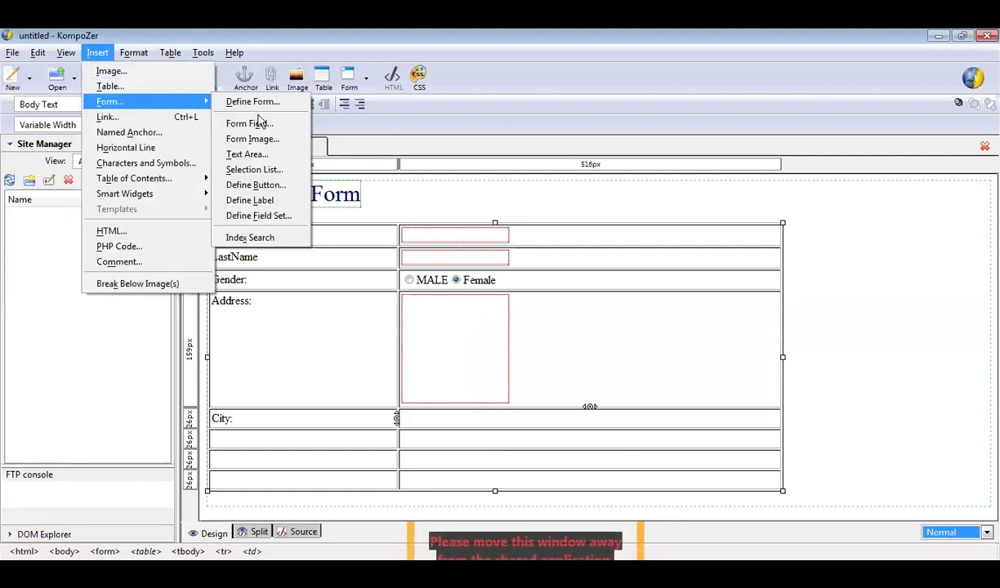
{"action": "left_click", "coordinate": [276, 173]}
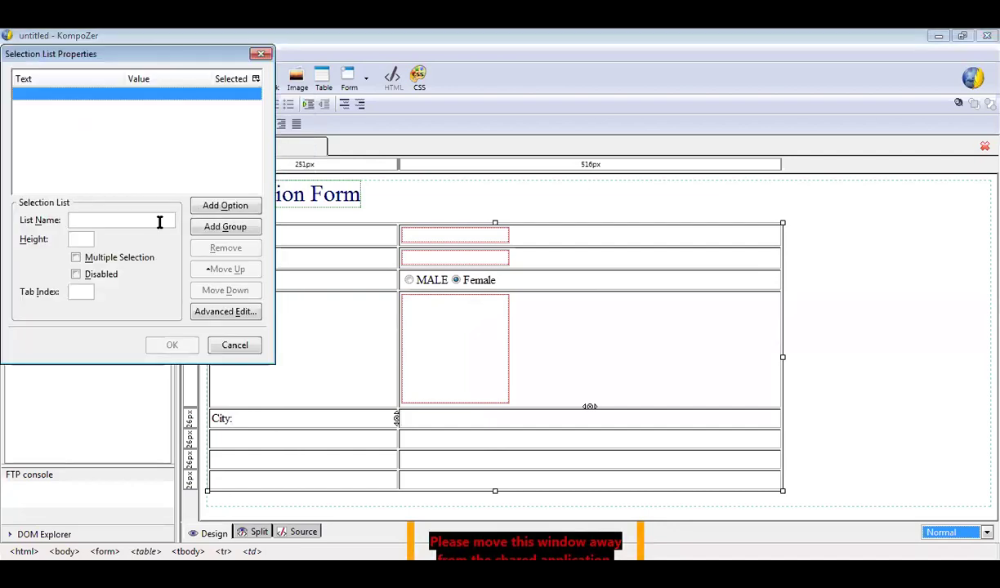
Name the list 'City' with options AHEMDABAD, RAJKOT, Baroda and Surat.
{"action": "left_click", "coordinate": [159, 221]}
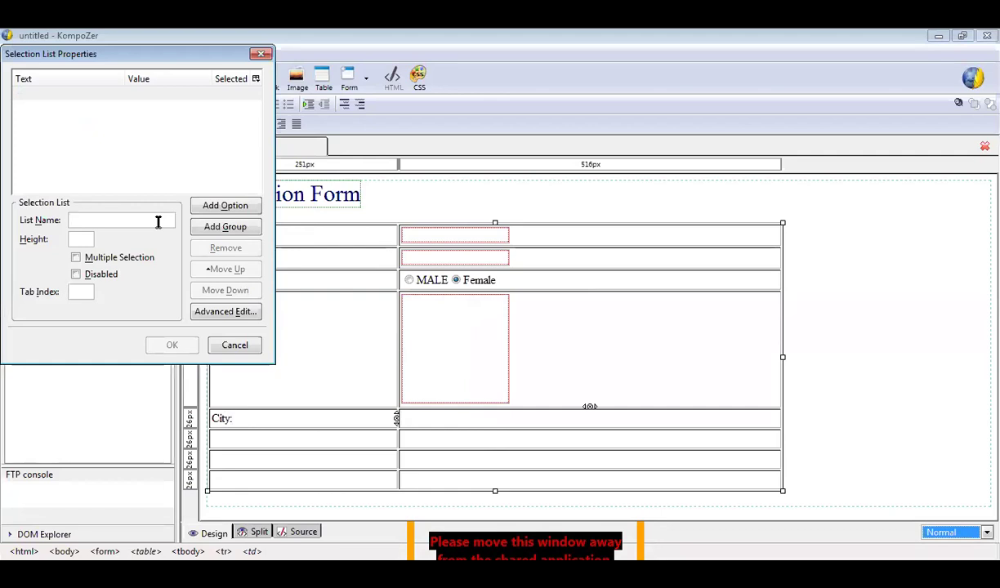
{"action": "type", "text": "City"}
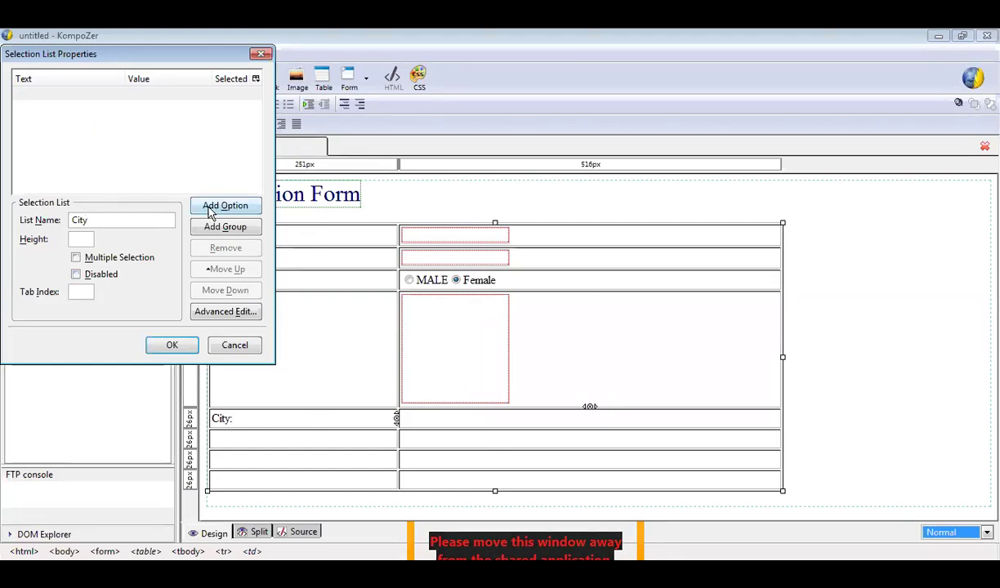
{"action": "left_click", "coordinate": [210, 211]}
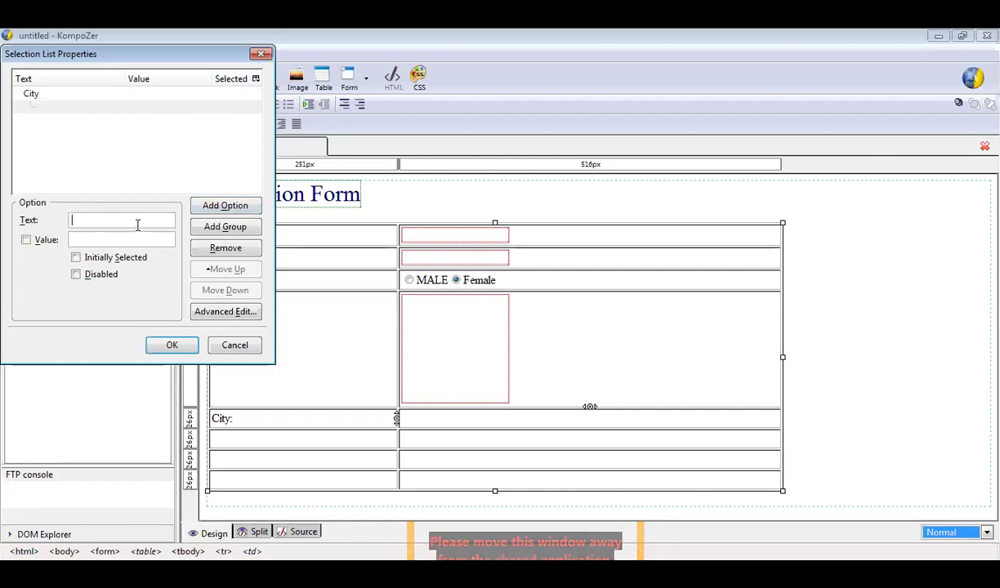
{"action": "type", "text": "AHE"}
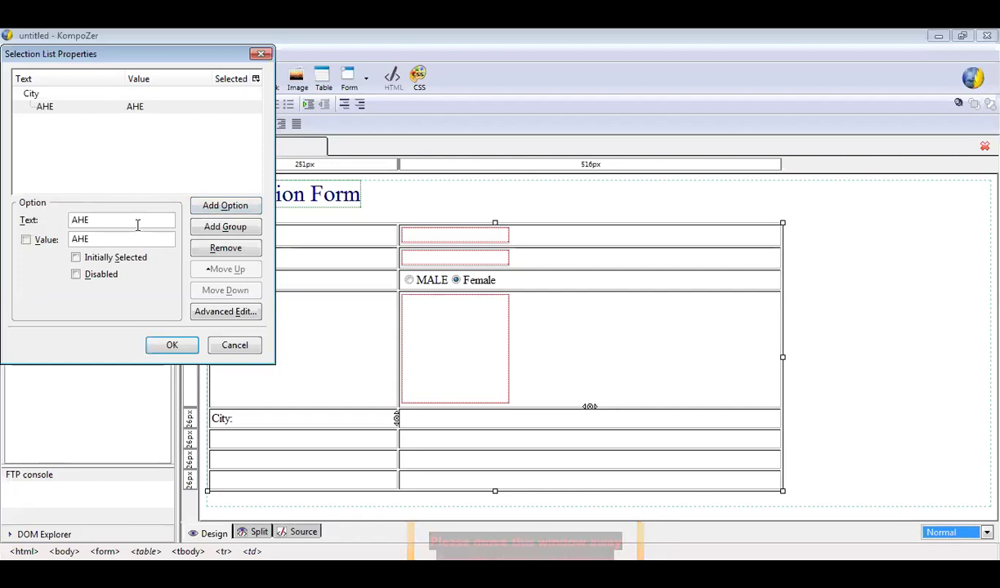
{"action": "type", "text": "MDABAD"}
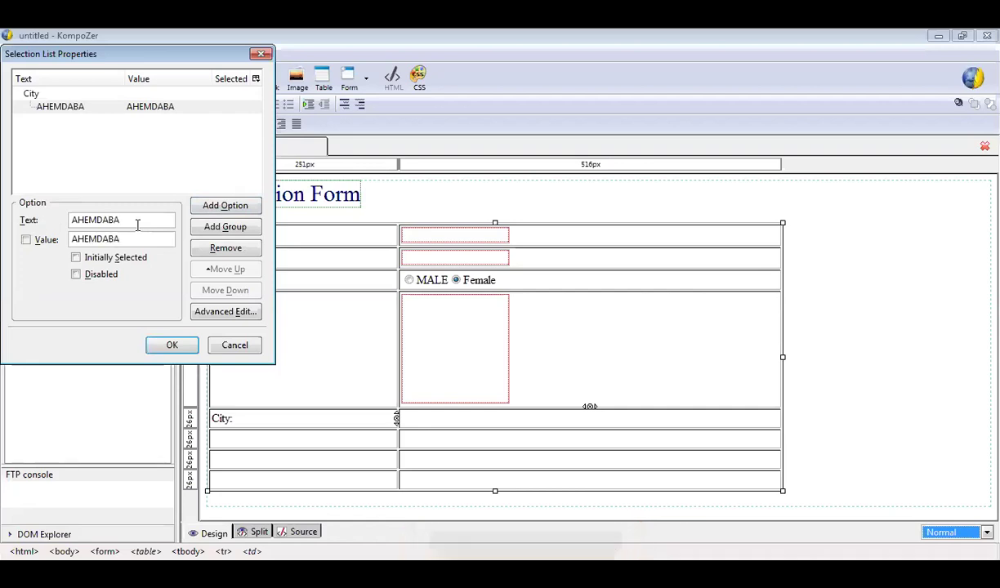
{"action": "left_click", "coordinate": [217, 206]}
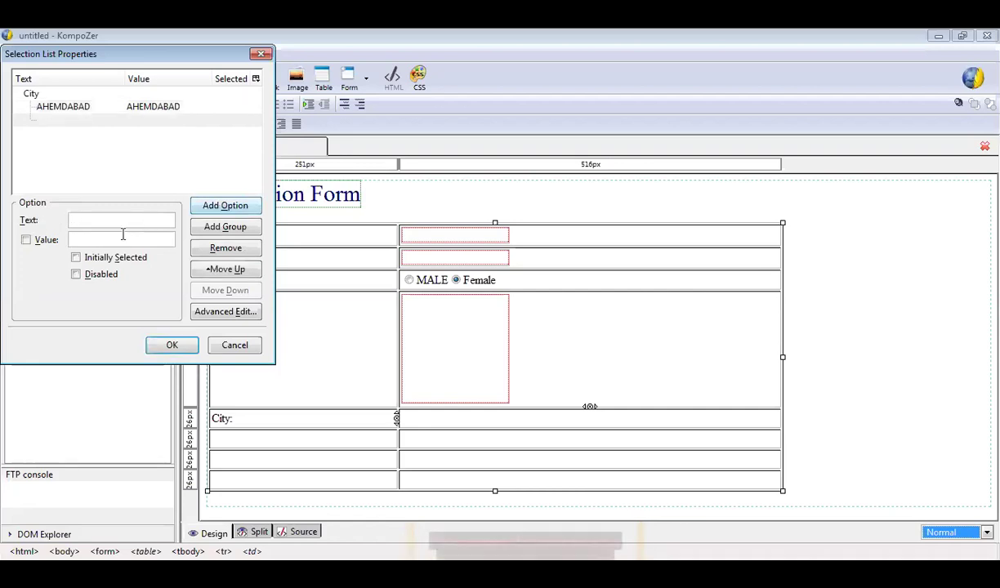
{"action": "type", "text": "RAJKOT"}
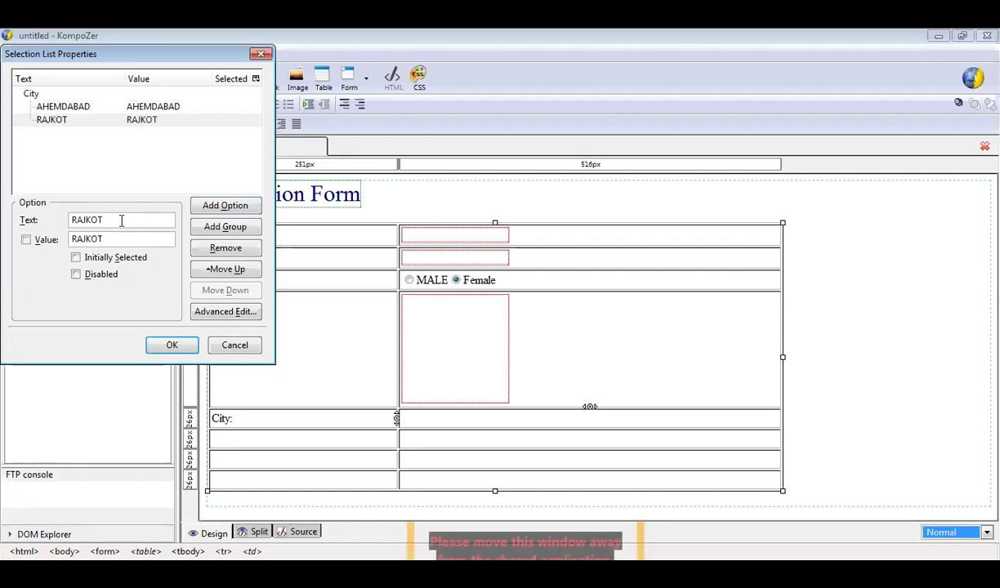
{"action": "left_click", "coordinate": [218, 209]}
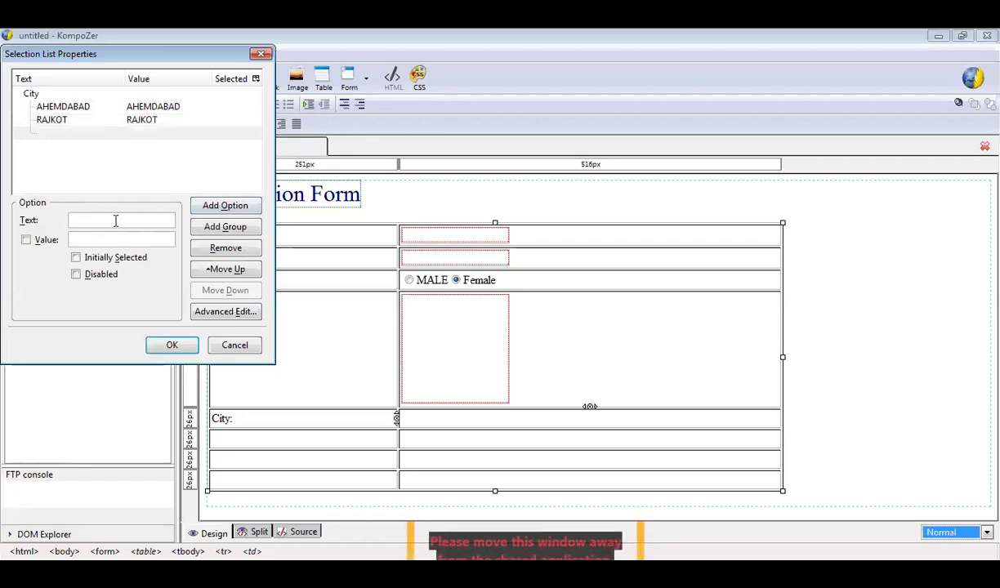
{"action": "type", "text": "B"}
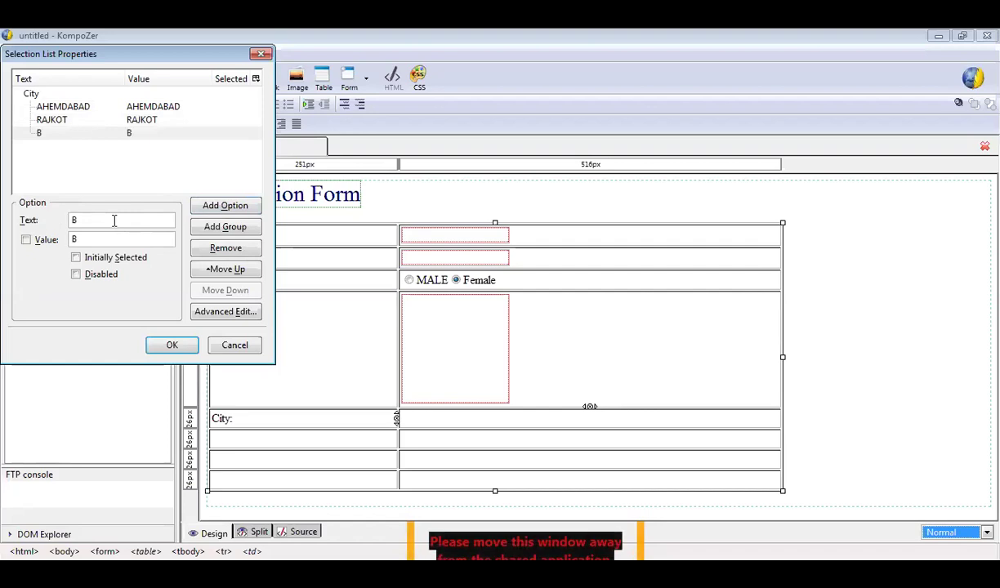
{"action": "type", "text": "aroda"}
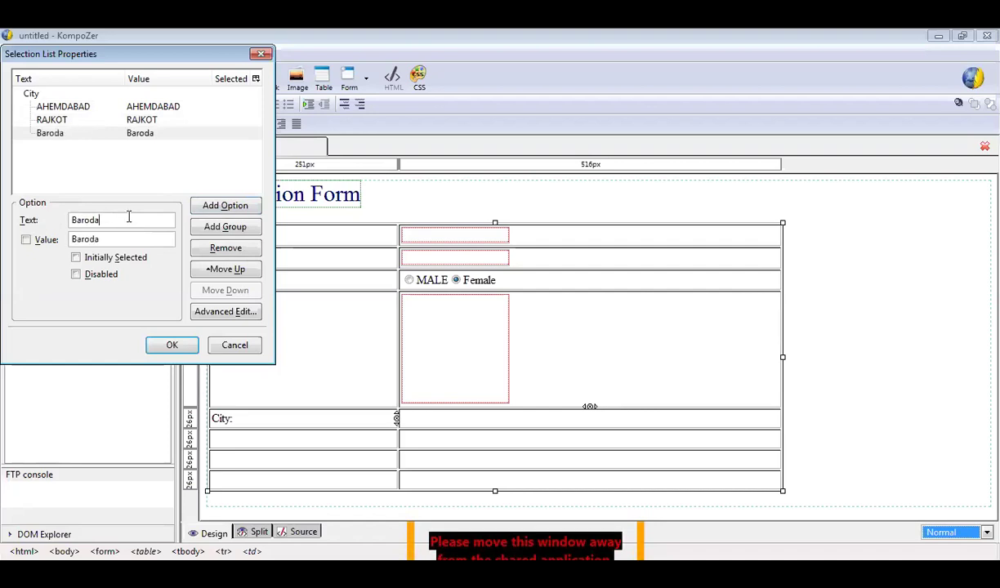
{"action": "left_click", "coordinate": [225, 207]}
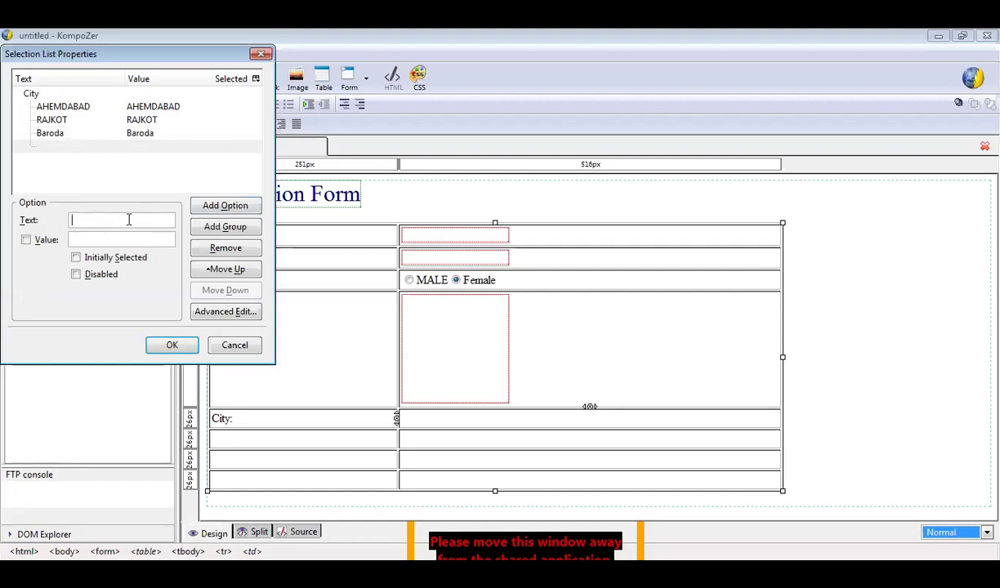
{"action": "type", "text": "Surat"}
{"action": "left_click", "coordinate": [222, 211]}
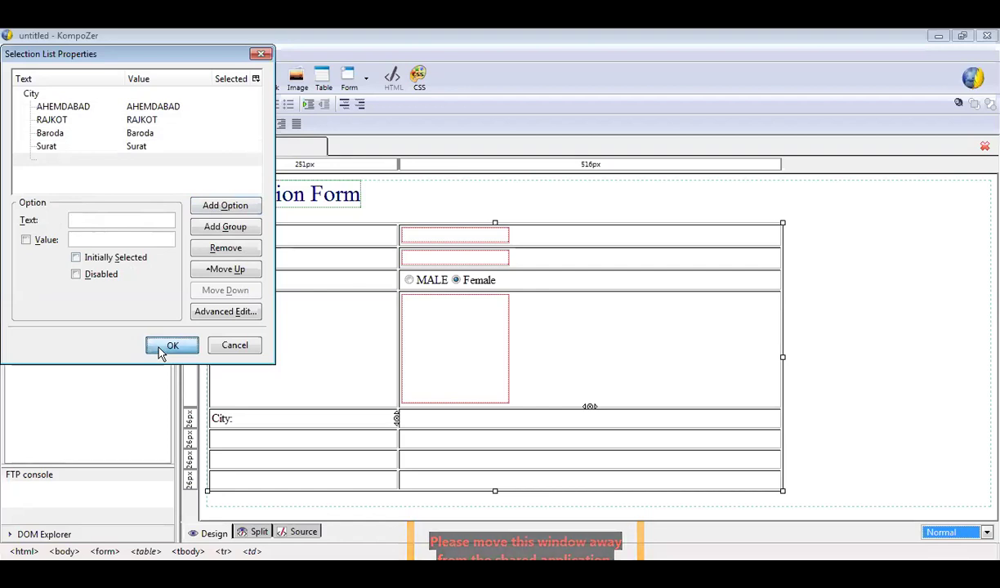
{"action": "left_click", "coordinate": [161, 350]}
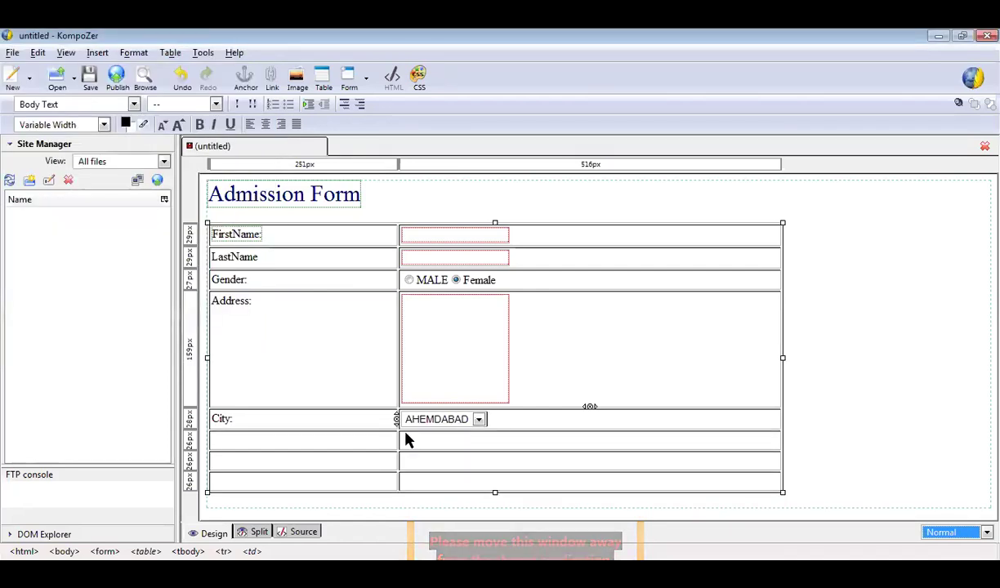
{"action": "left_click", "coordinate": [480, 426]}
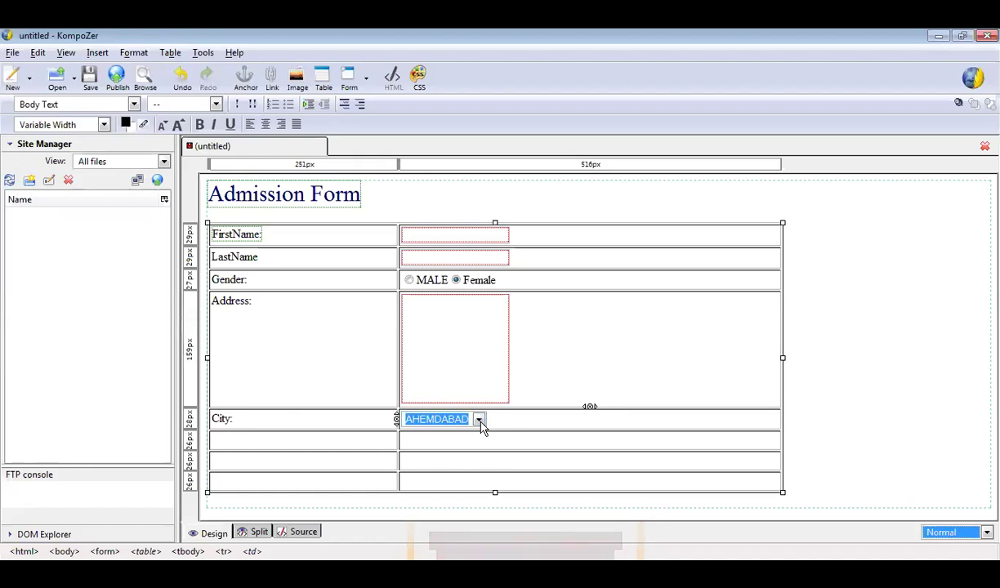
{"action": "left_click", "coordinate": [360, 451]}
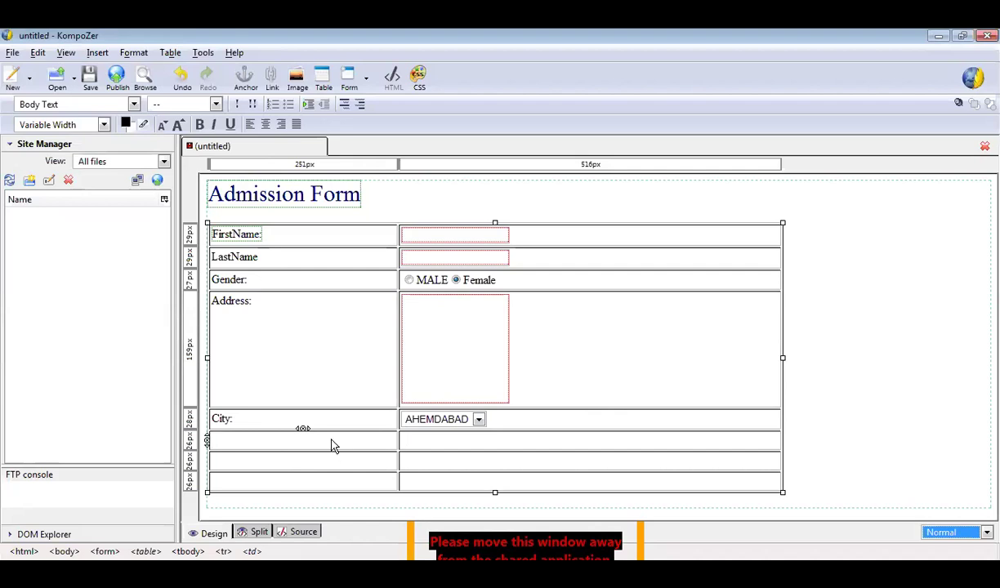
{"action": "type", "text": "H"}
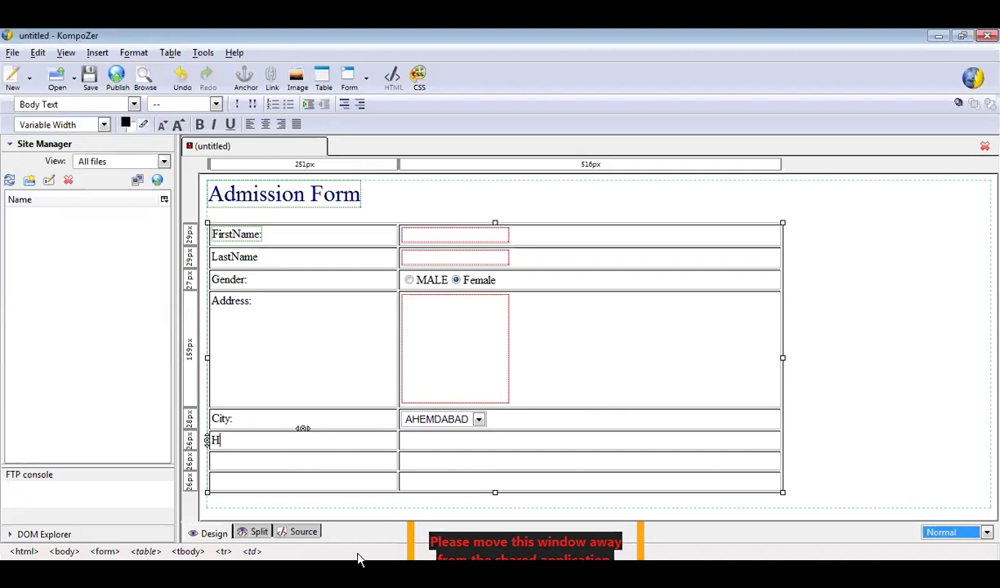
{"action": "type", "text": "o"}
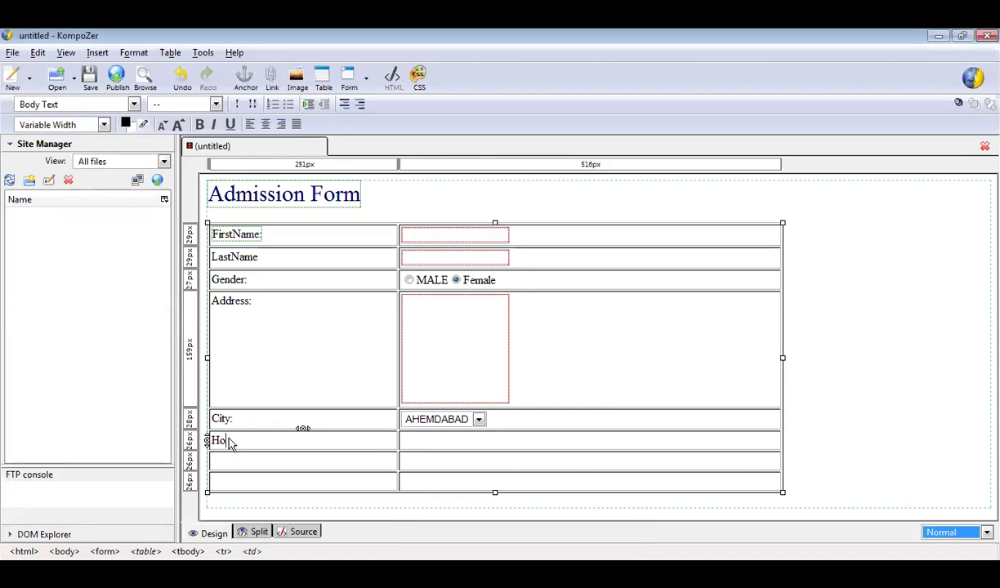
{"action": "type", "text": "bbies"}
Insert a check box named c1 with value Sports beside Hobbies:, labelled 'Sports'.
{"action": "left_click", "coordinate": [430, 443]}
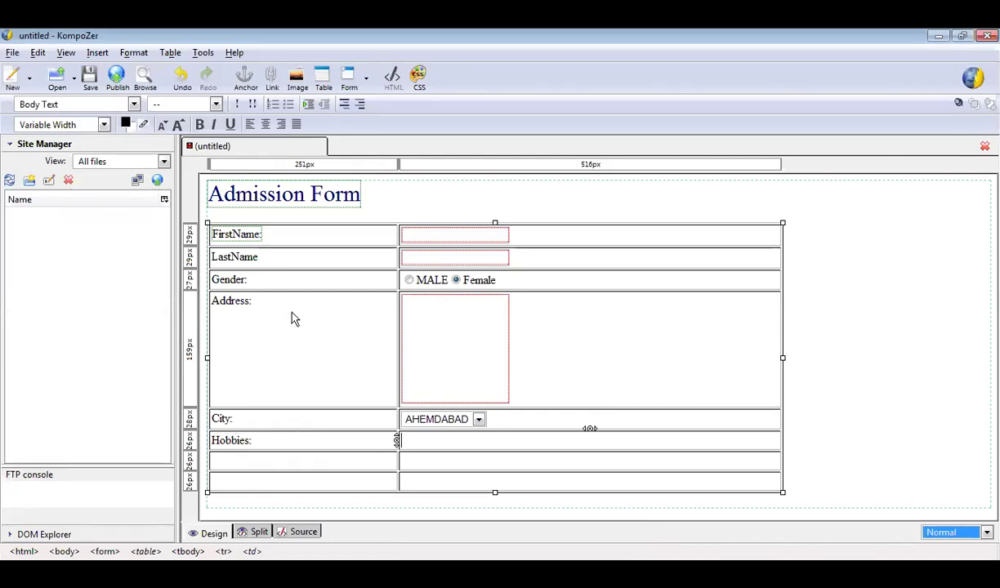
{"action": "left_click", "coordinate": [97, 53]}
{"action": "mouse_move", "coordinate": [151, 103]}
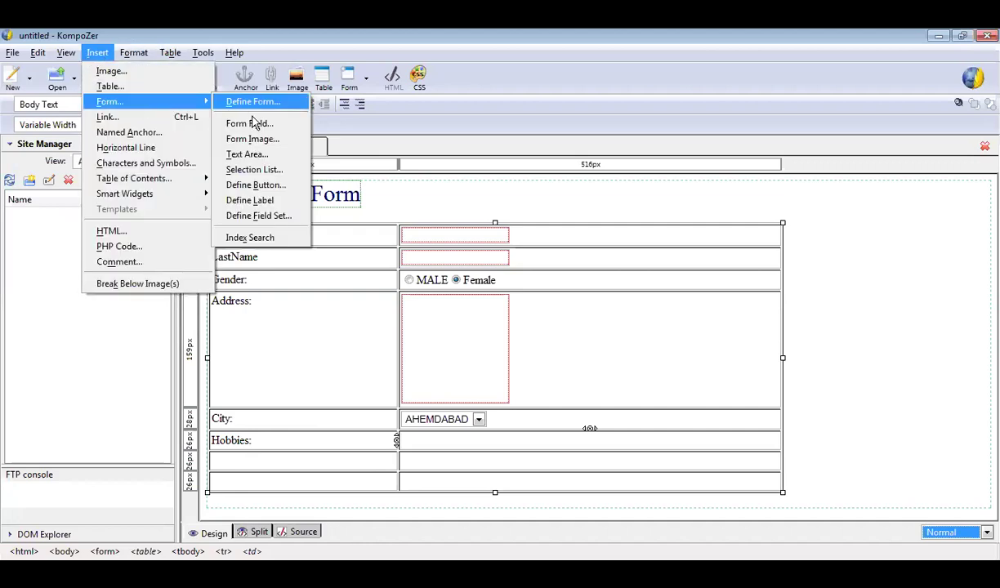
{"action": "left_click", "coordinate": [252, 124]}
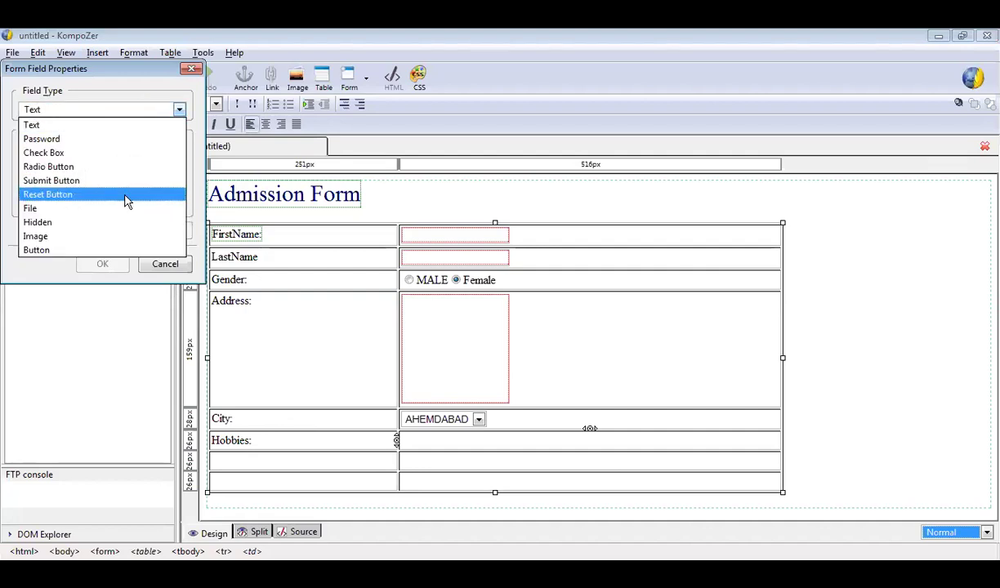
{"action": "left_click", "coordinate": [115, 153]}
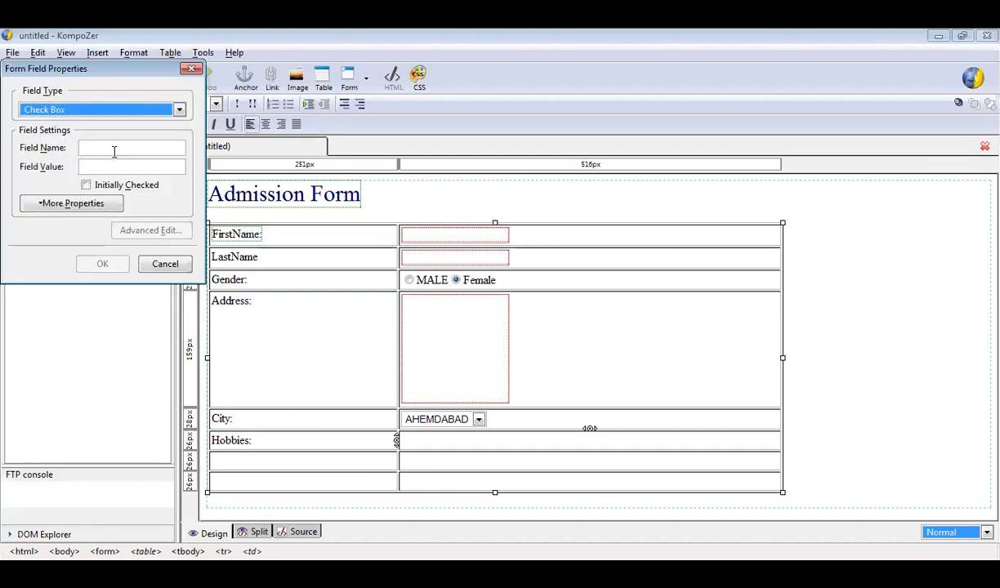
{"action": "left_click", "coordinate": [115, 152]}
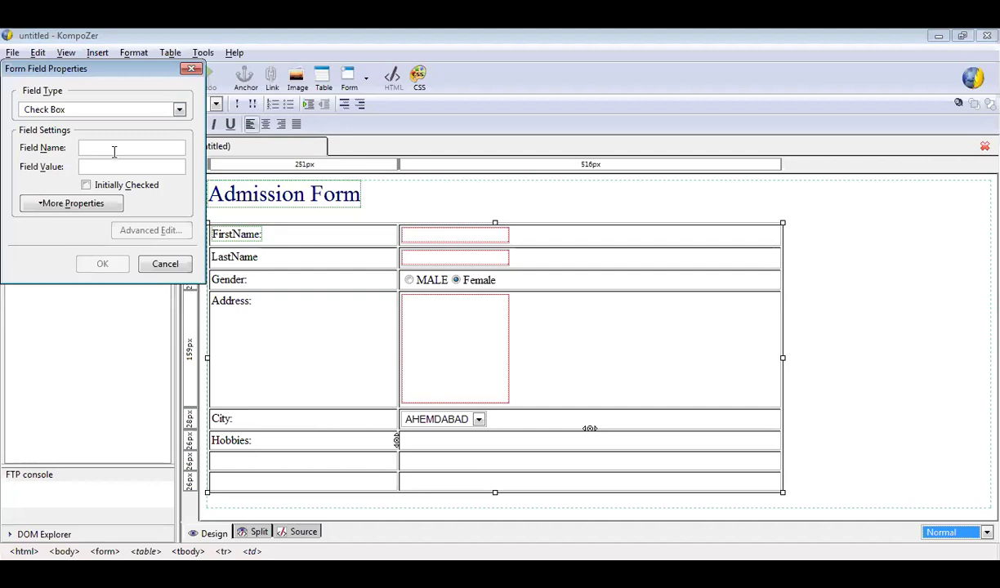
{"action": "type", "text": "c1"}
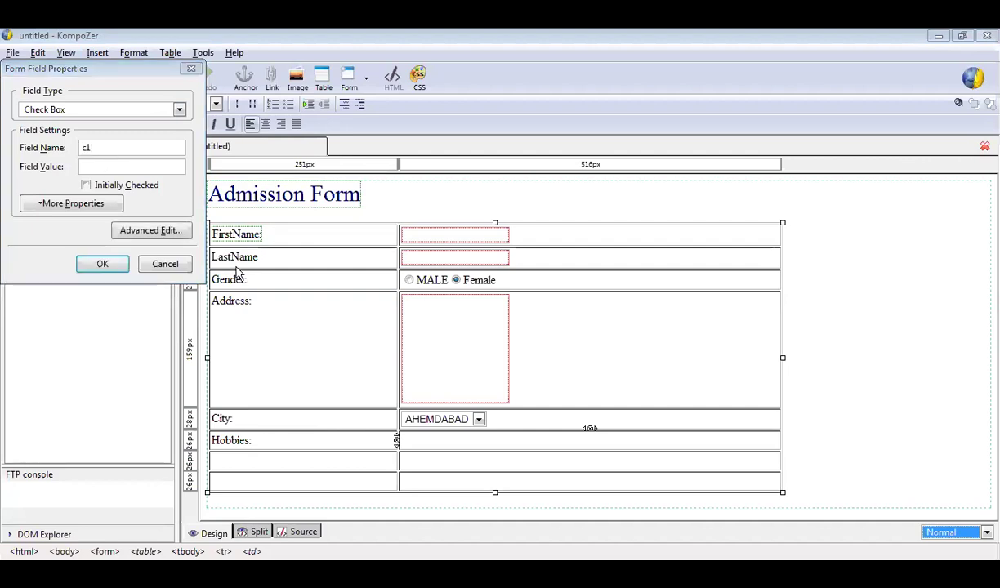
{"action": "left_click", "coordinate": [133, 170]}
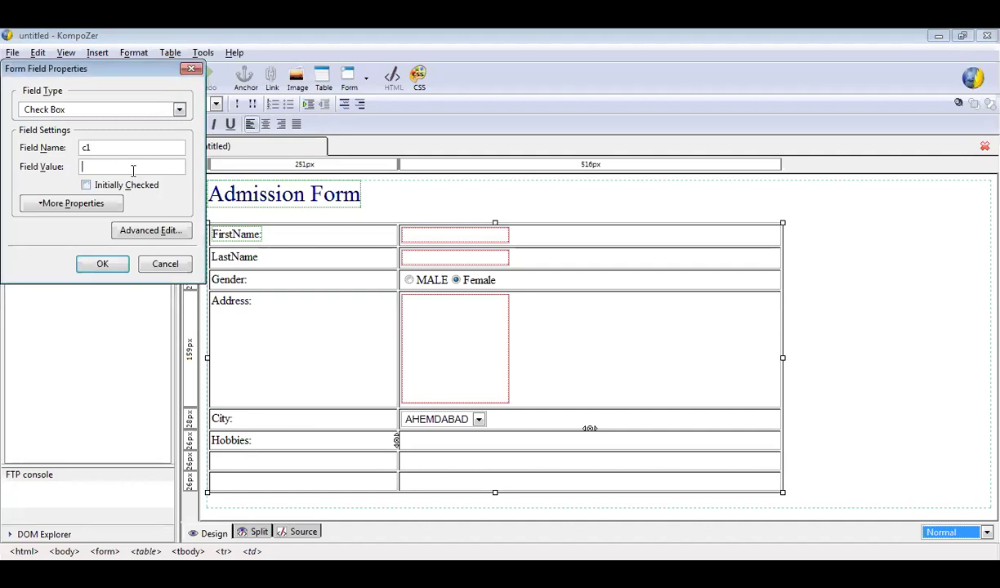
{"action": "type", "text": "Sports"}
{"action": "left_click", "coordinate": [99, 264]}
{"action": "type", "text": "Sports"}
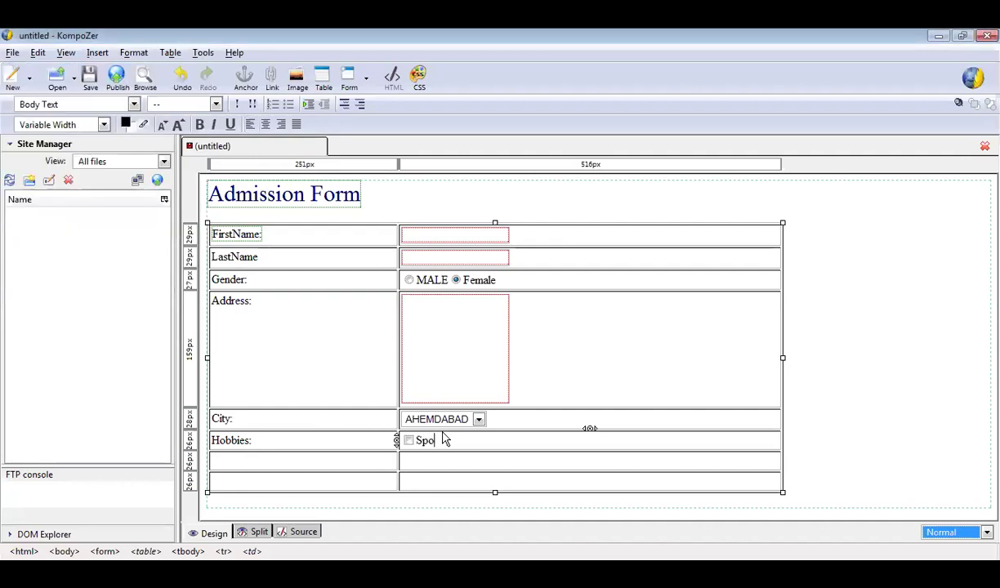
{"action": "left_click", "coordinate": [97, 52]}
{"action": "mouse_move", "coordinate": [139, 102]}
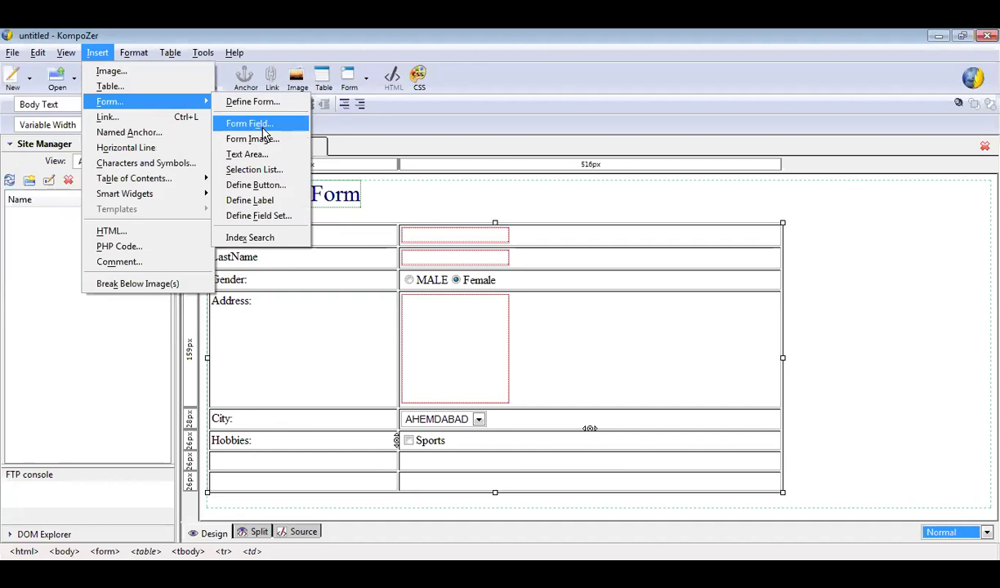
Add a check box named c2 after Sports, labelled 'Reading'.
{"action": "left_click", "coordinate": [263, 127]}
{"action": "key", "text": "alt+Down"}
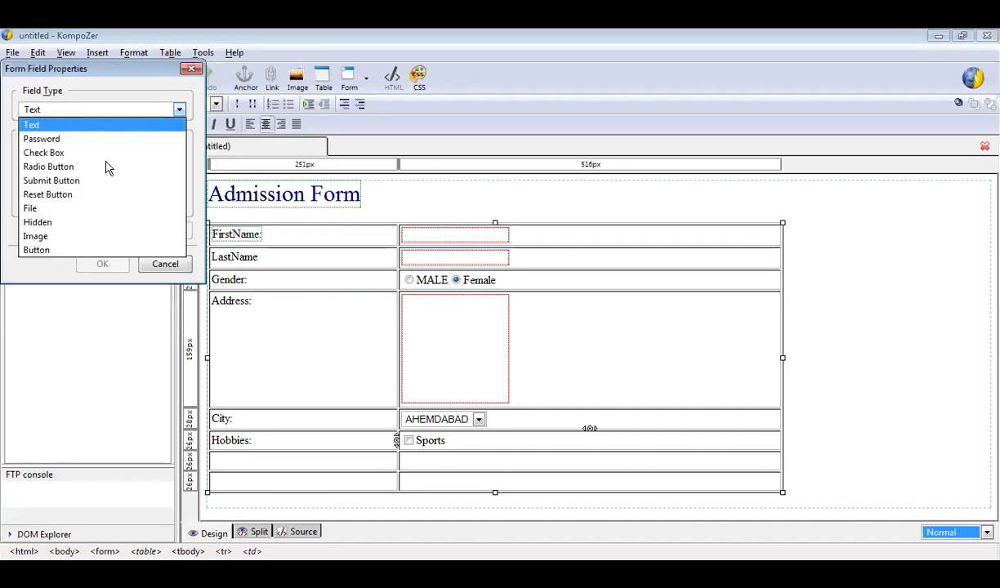
{"action": "left_click", "coordinate": [107, 153]}
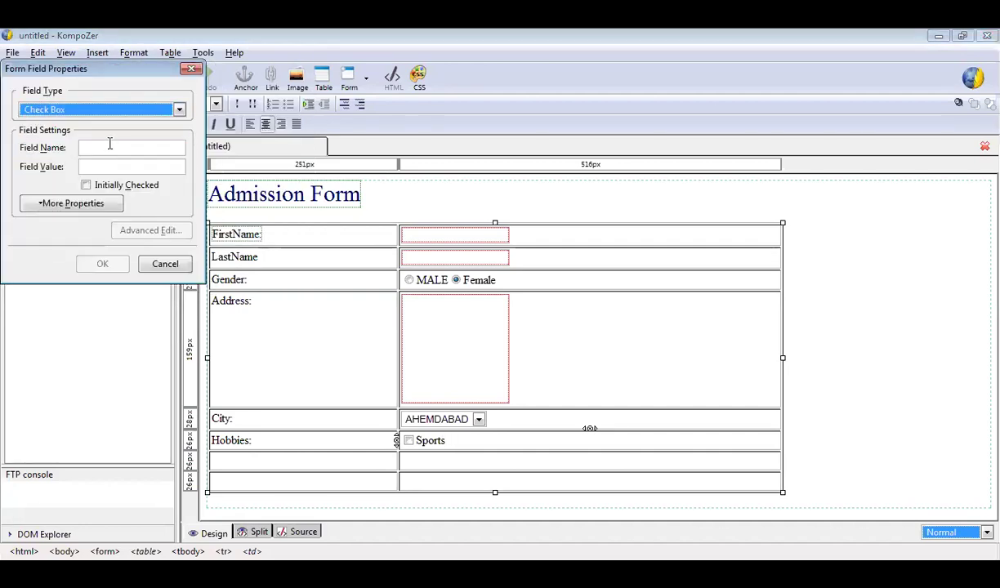
{"action": "left_click", "coordinate": [110, 145]}
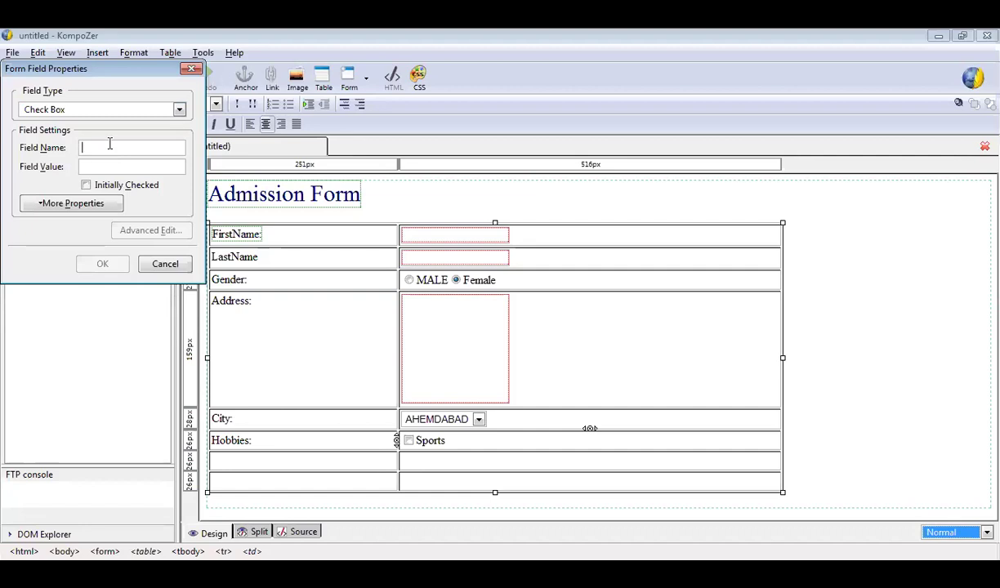
{"action": "type", "text": "c2"}
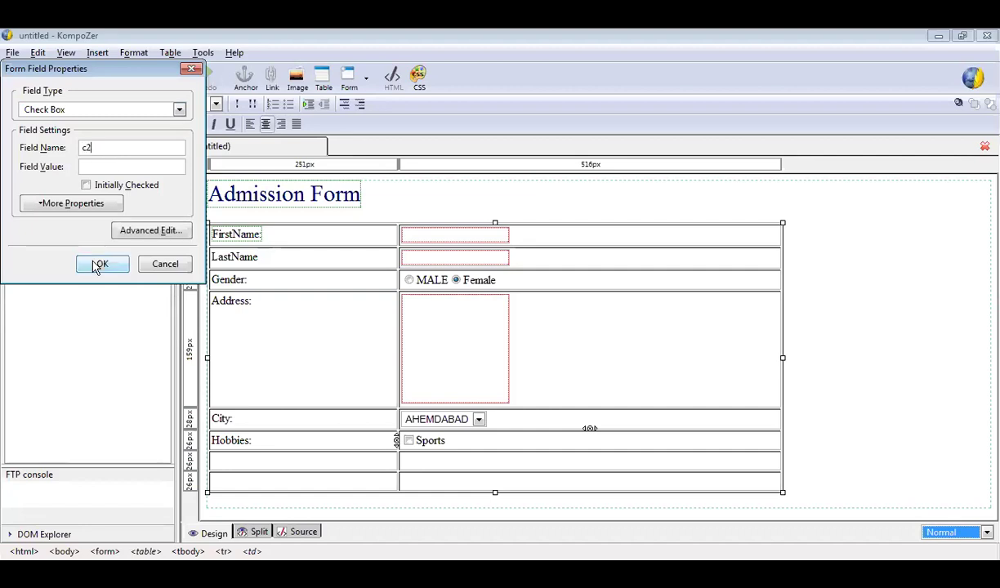
{"action": "left_click", "coordinate": [98, 265]}
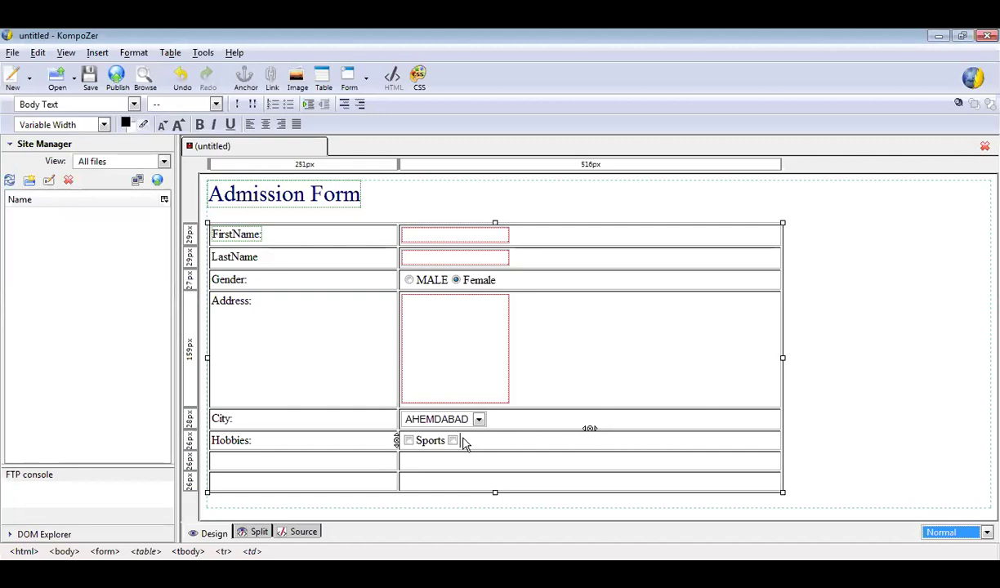
{"action": "type", "text": "Reading"}
Add an initially checked check box named c3 after Reading, labelled 'Others'.
{"action": "left_click", "coordinate": [97, 52]}
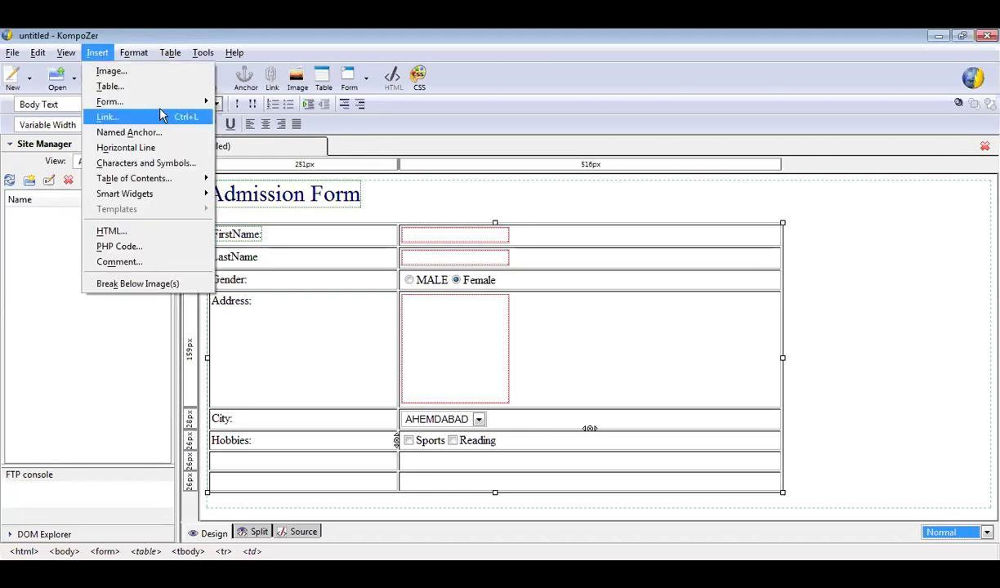
{"action": "mouse_move", "coordinate": [157, 102]}
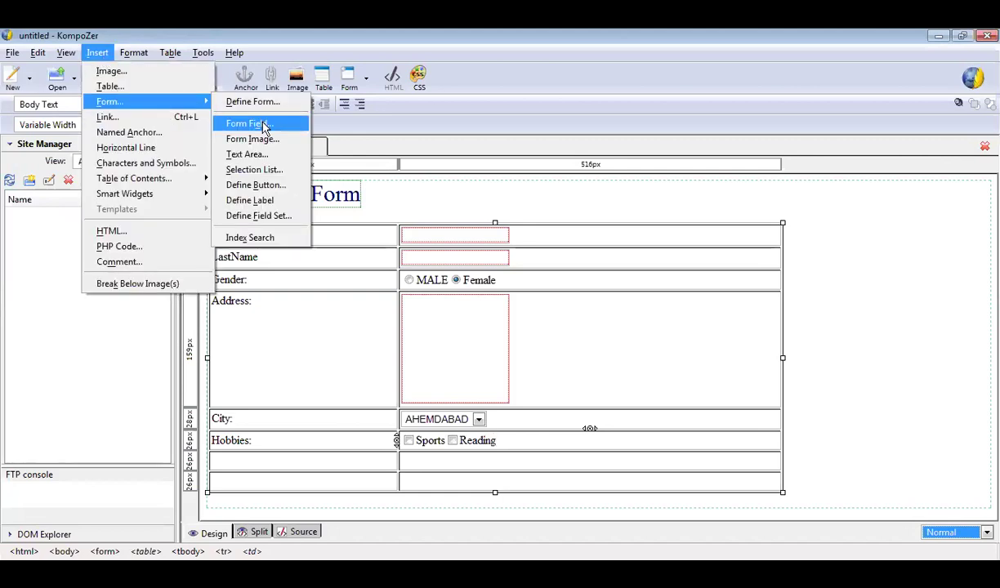
{"action": "left_click", "coordinate": [262, 124]}
{"action": "left_click", "coordinate": [178, 109]}
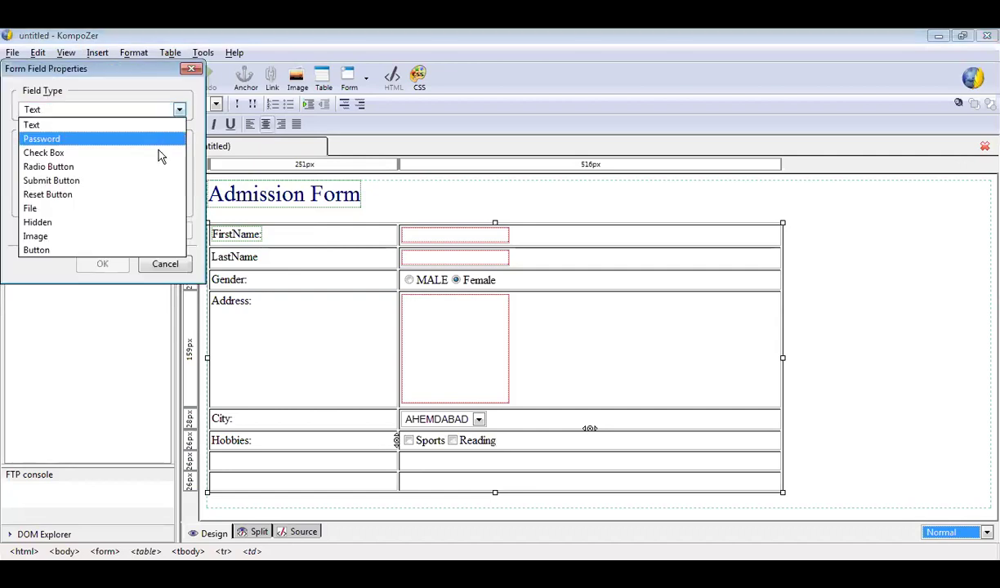
{"action": "left_click", "coordinate": [160, 153]}
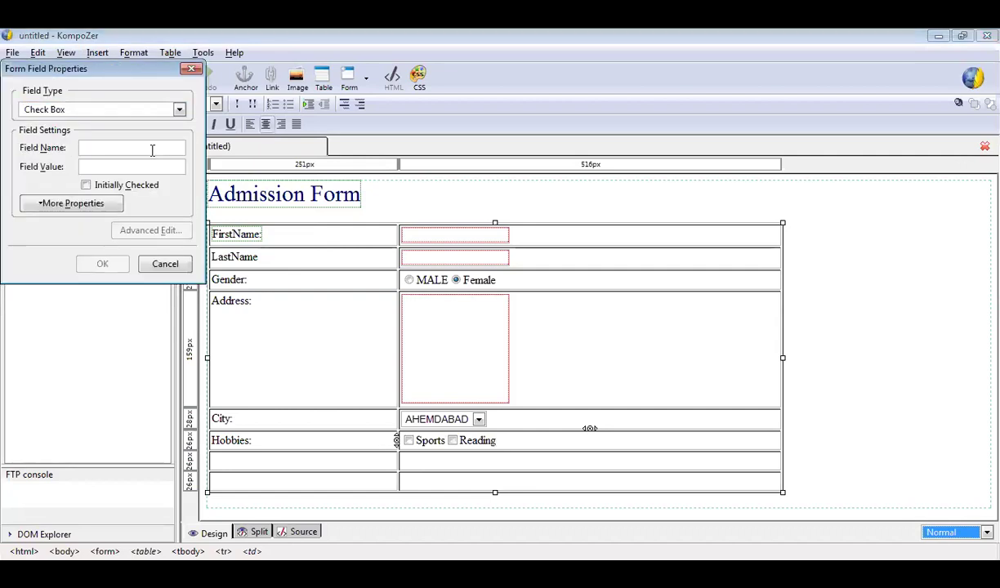
{"action": "type", "text": "c3"}
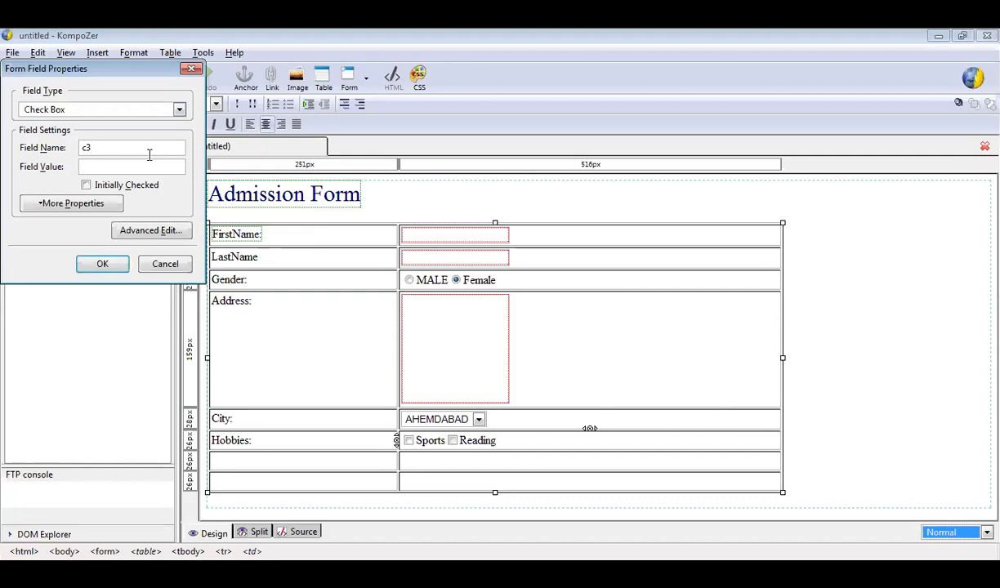
{"action": "left_click", "coordinate": [86, 185]}
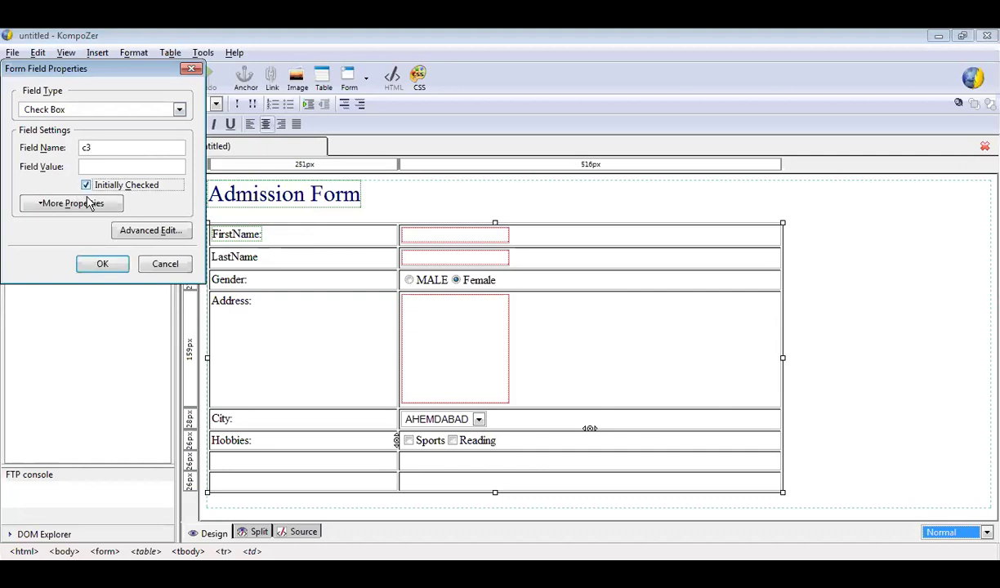
{"action": "left_click", "coordinate": [103, 266]}
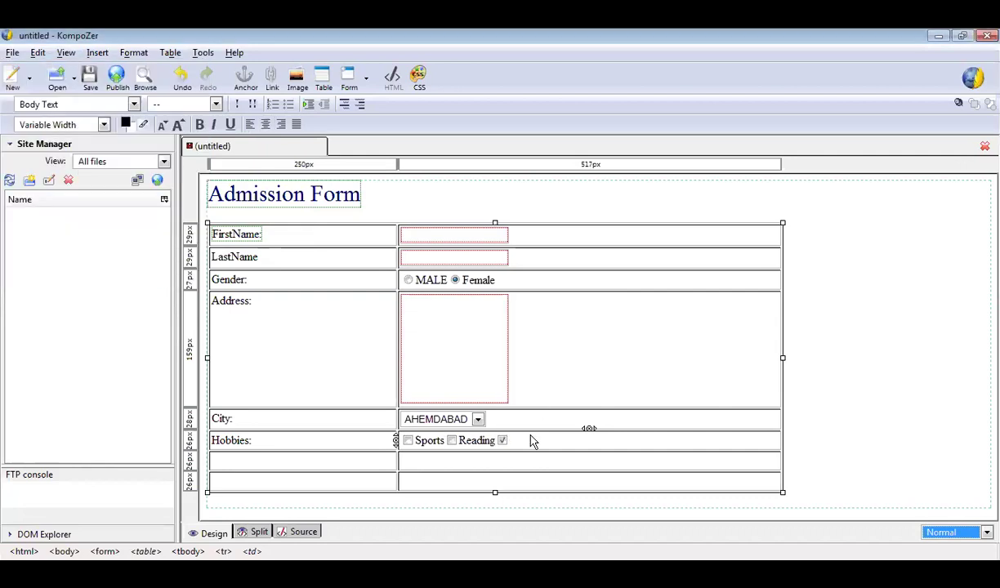
{"action": "type", "text": "Ot"}
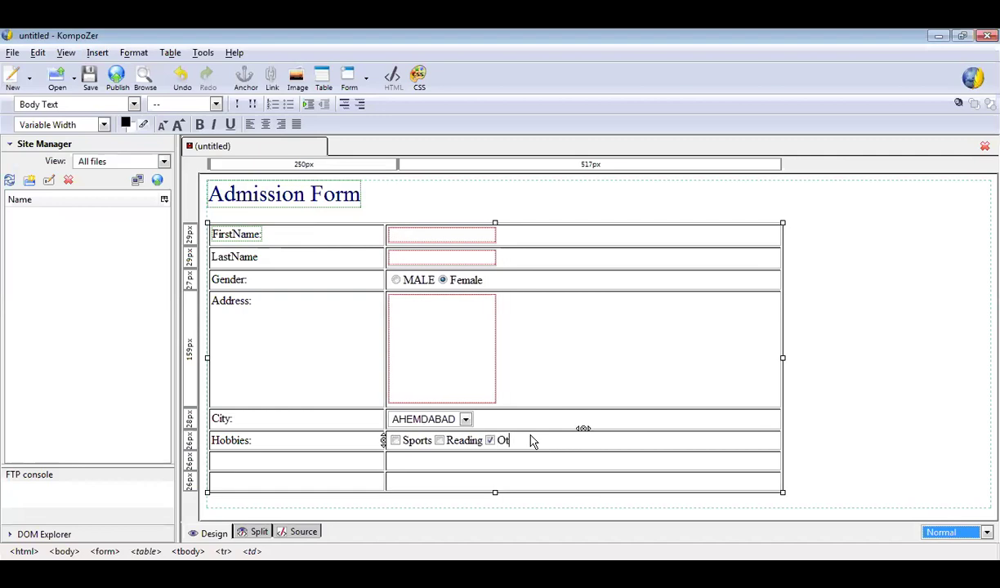
{"action": "type", "text": "hers"}
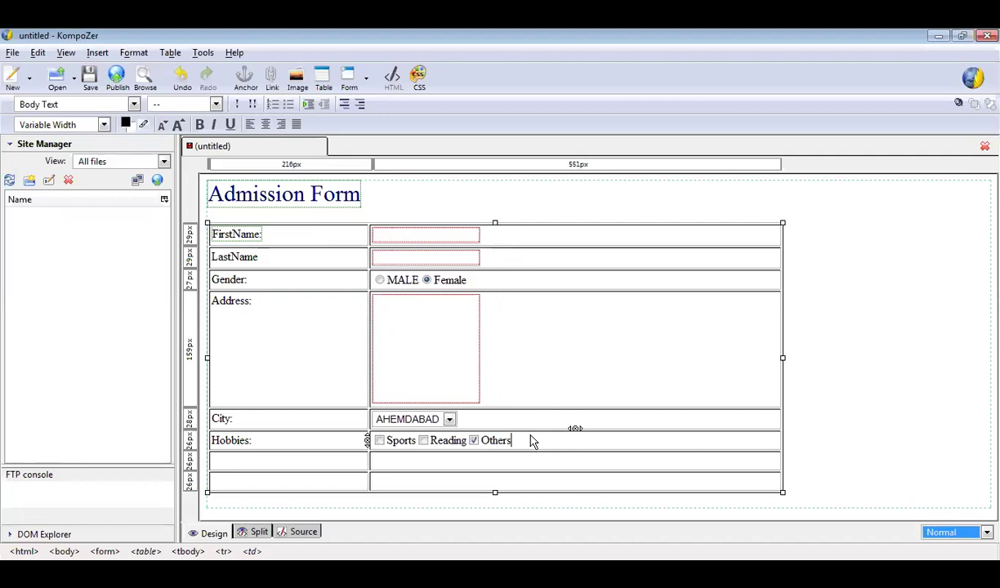
{"action": "left_click", "coordinate": [304, 463]}
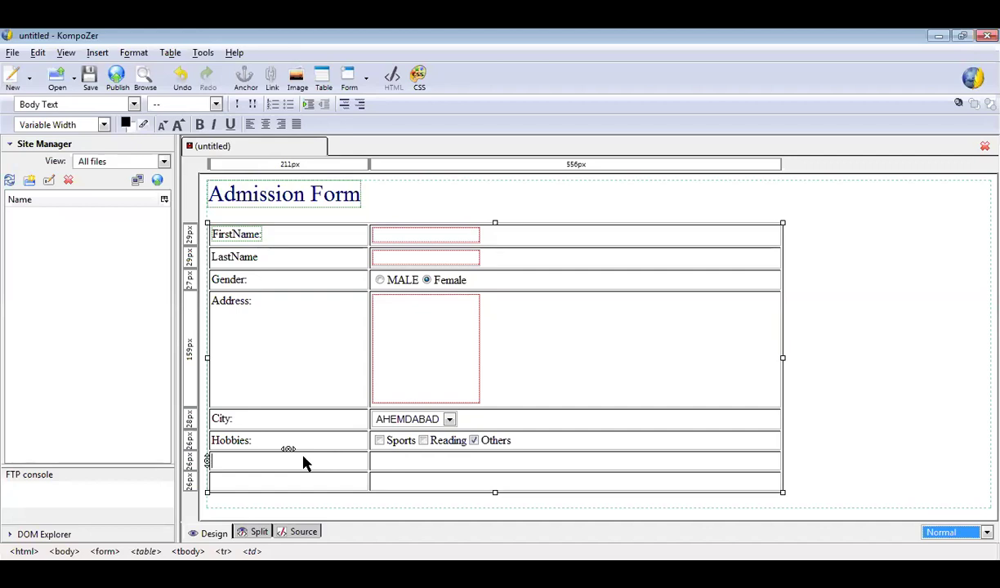
Type 'Mobile:' in the row below Hobbies and move to its answer cell.
{"action": "type", "text": "Mobile"}
{"action": "type", "text": ":"}
{"action": "key", "text": "Tab"}
{"action": "left_click", "coordinate": [96, 50]}
{"action": "mouse_move", "coordinate": [143, 99]}
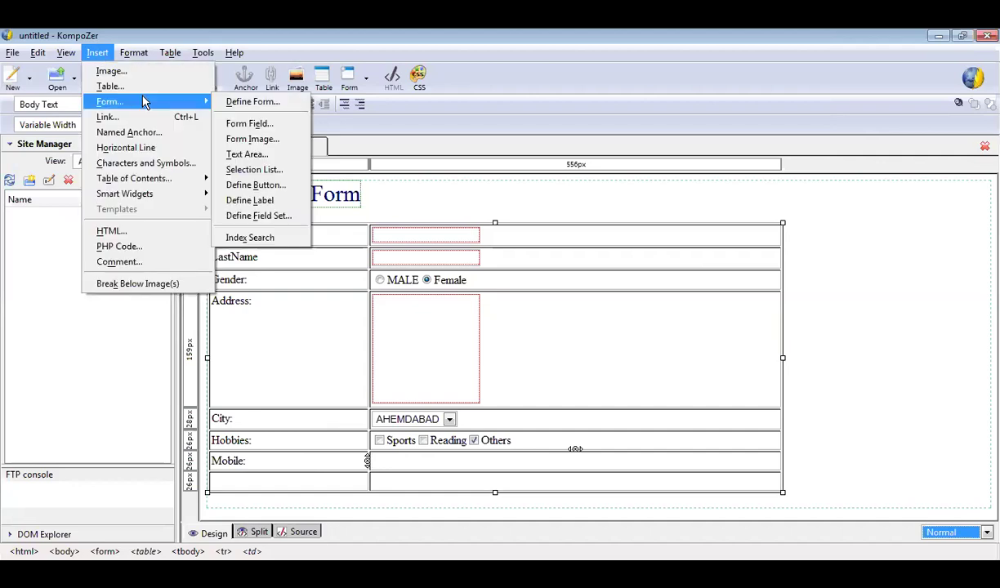
Insert a Text-type form field named 'mo' beside Mobile:.
{"action": "left_click", "coordinate": [261, 124]}
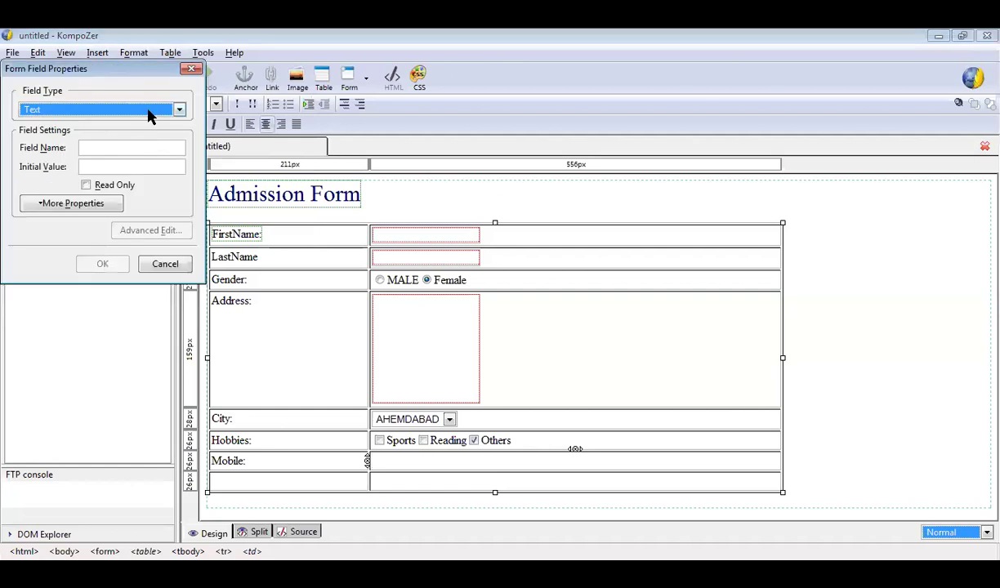
{"action": "left_click", "coordinate": [148, 115]}
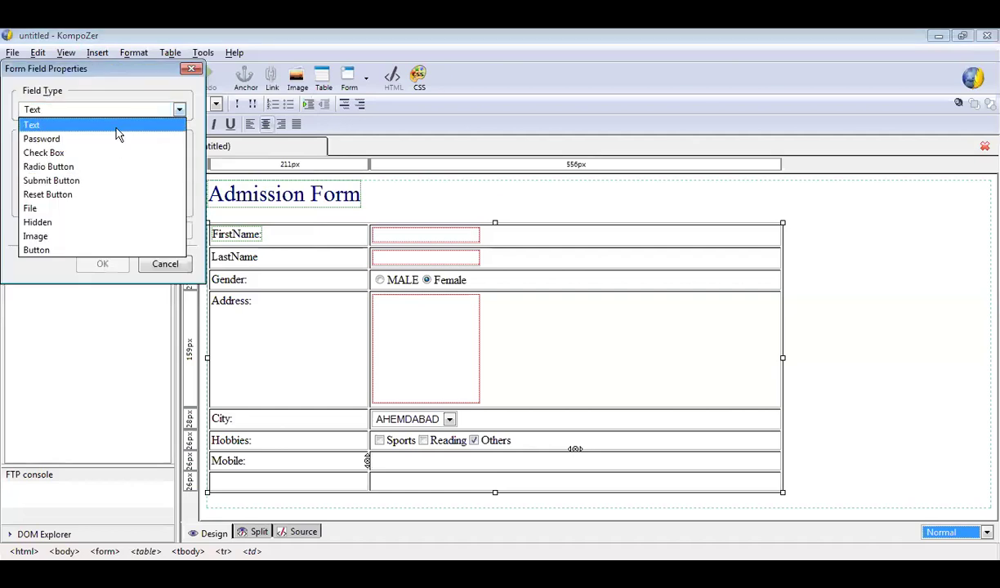
{"action": "left_click", "coordinate": [117, 127]}
{"action": "left_click", "coordinate": [117, 148]}
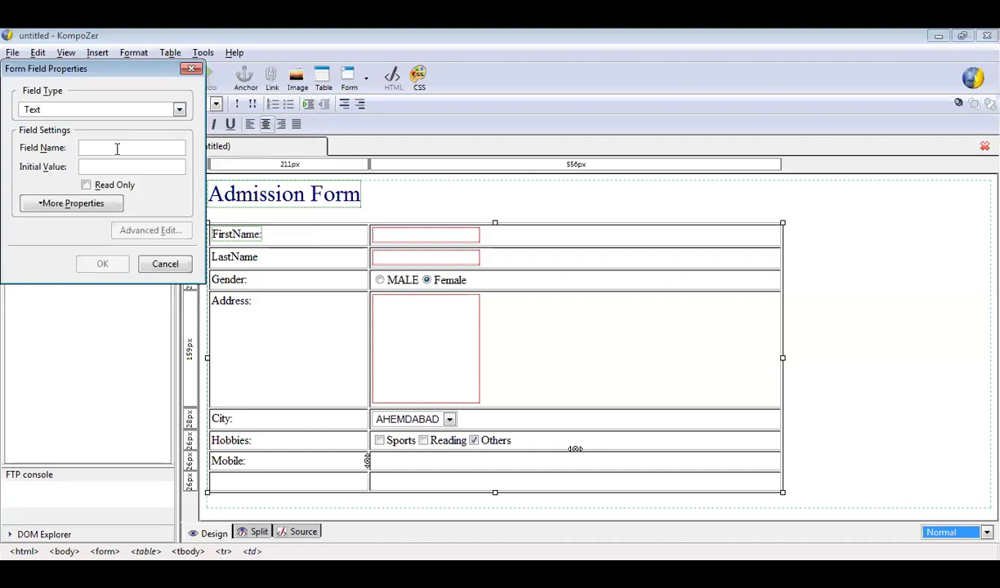
{"action": "type", "text": "mo"}
{"action": "left_click", "coordinate": [92, 263]}
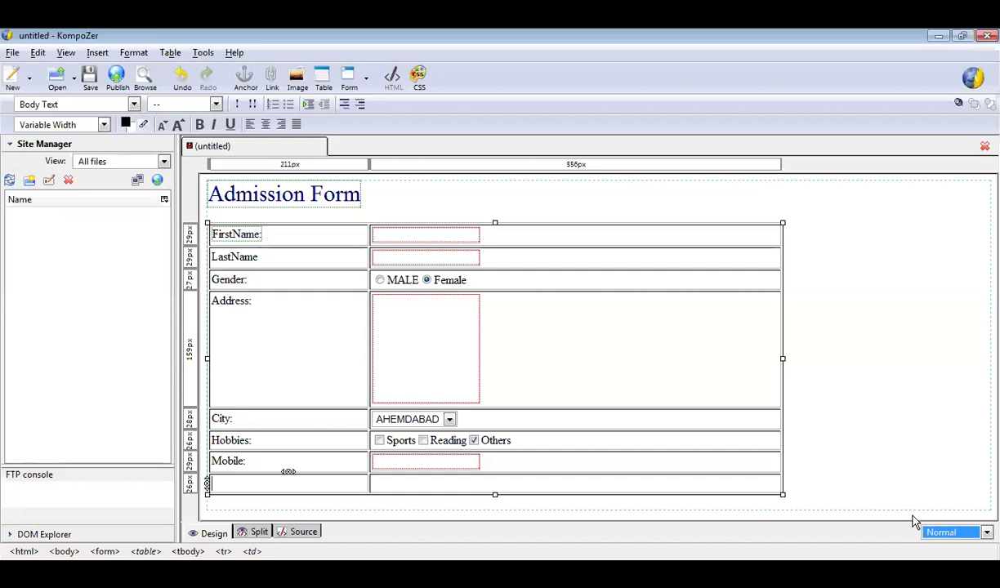
Type 'password' in the last row's first cell and move to its second cell.
{"action": "left_click", "coordinate": [539, 321]}
{"action": "left_click", "coordinate": [210, 482]}
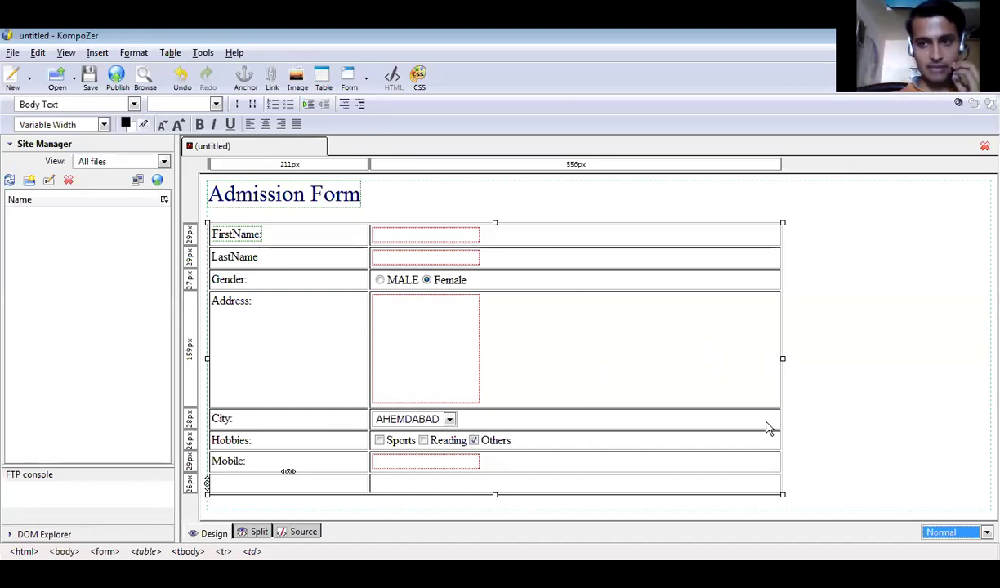
{"action": "type", "text": "pa"}
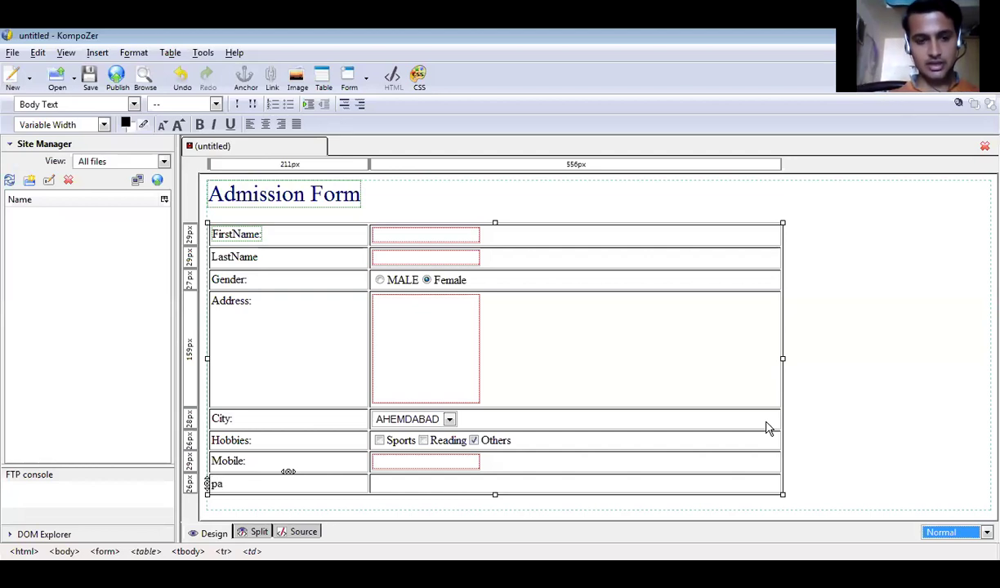
{"action": "type", "text": "ssword"}
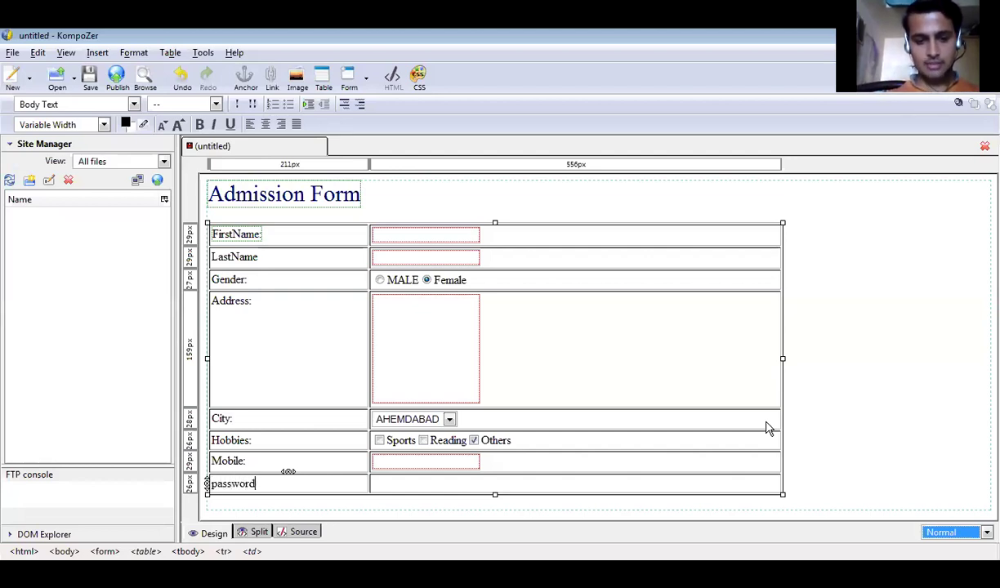
{"action": "key", "text": "Tab"}
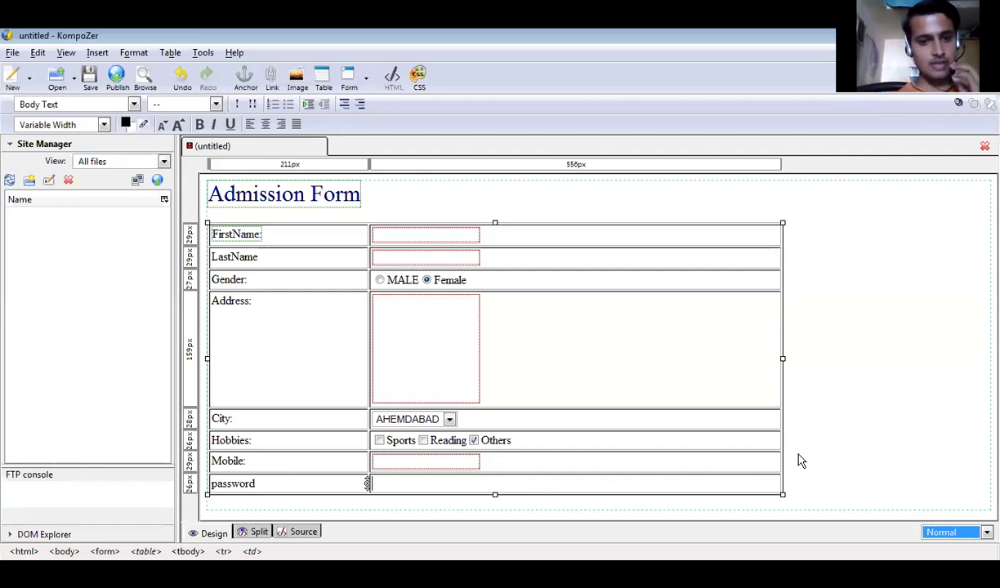
Insert a Password-type form field named 'pass' beside the password label.
{"action": "left_click", "coordinate": [104, 54]}
{"action": "mouse_move", "coordinate": [124, 103]}
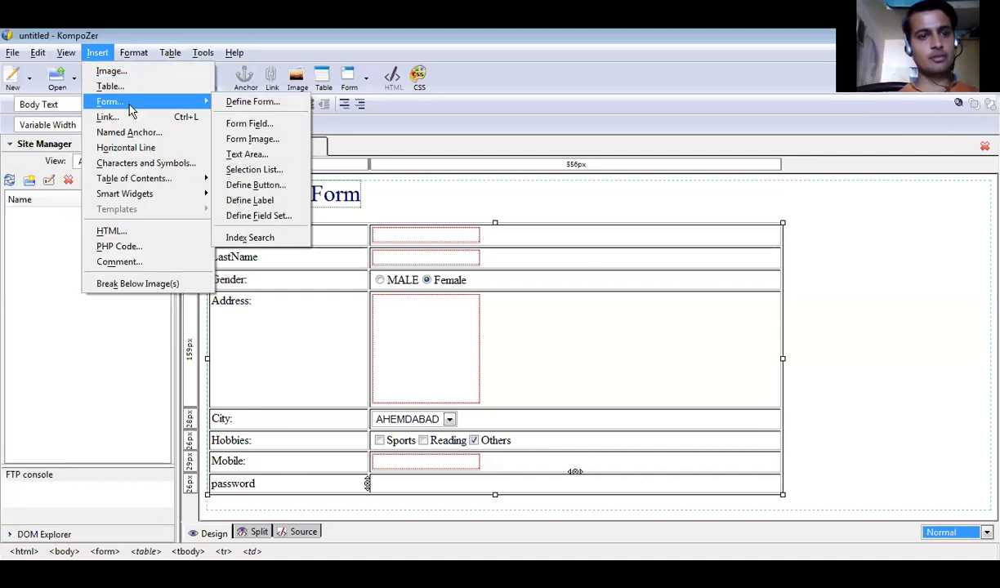
{"action": "left_click", "coordinate": [261, 125]}
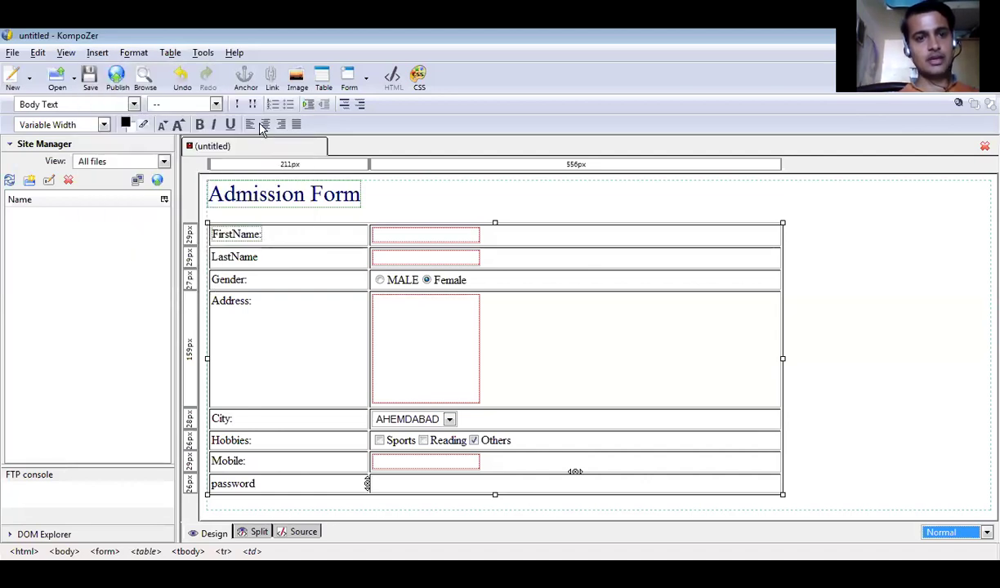
{"action": "left_click", "coordinate": [179, 109]}
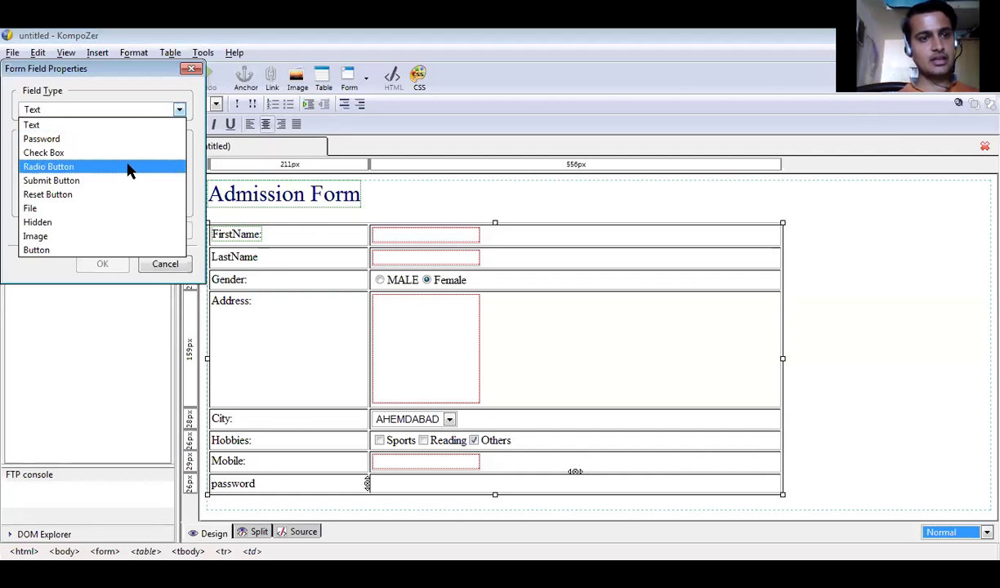
{"action": "left_click", "coordinate": [119, 141]}
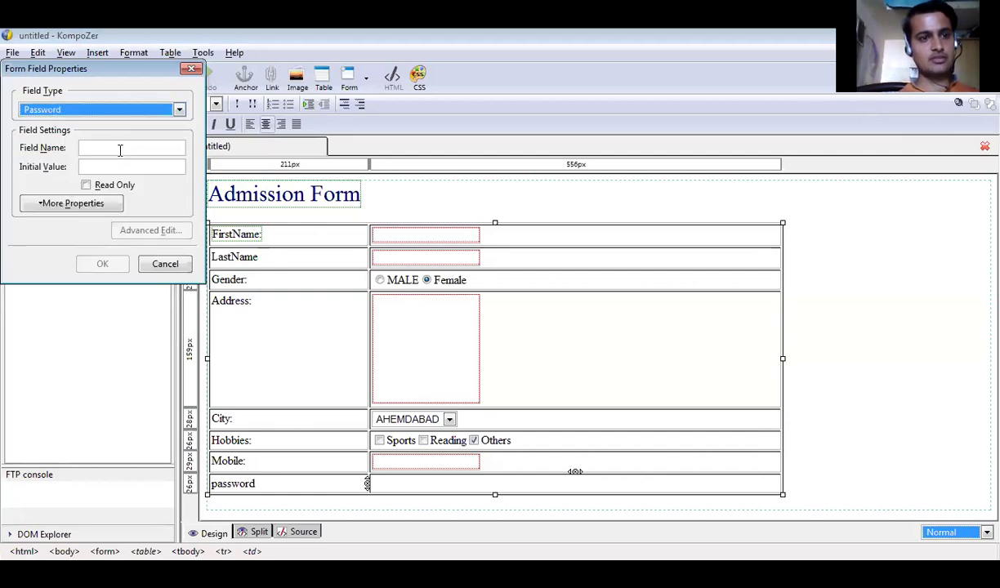
{"action": "left_click", "coordinate": [119, 148]}
{"action": "type", "text": "pass"}
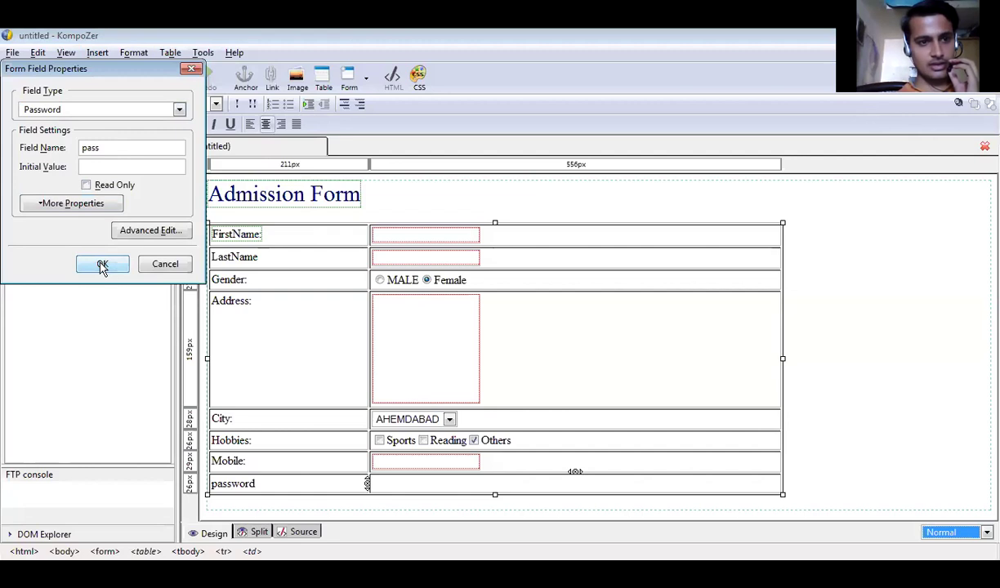
{"action": "left_click", "coordinate": [103, 267]}
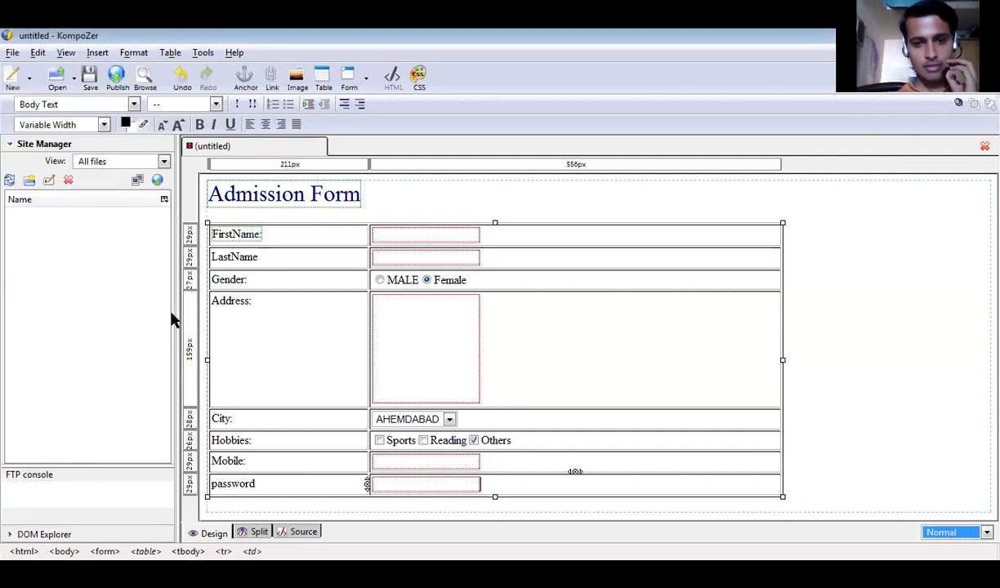
Enter a sample mobile number as the Mobile field's initial value in Form Field Properties.
{"action": "left_click", "coordinate": [372, 462]}
{"action": "right_click", "coordinate": [421, 461]}
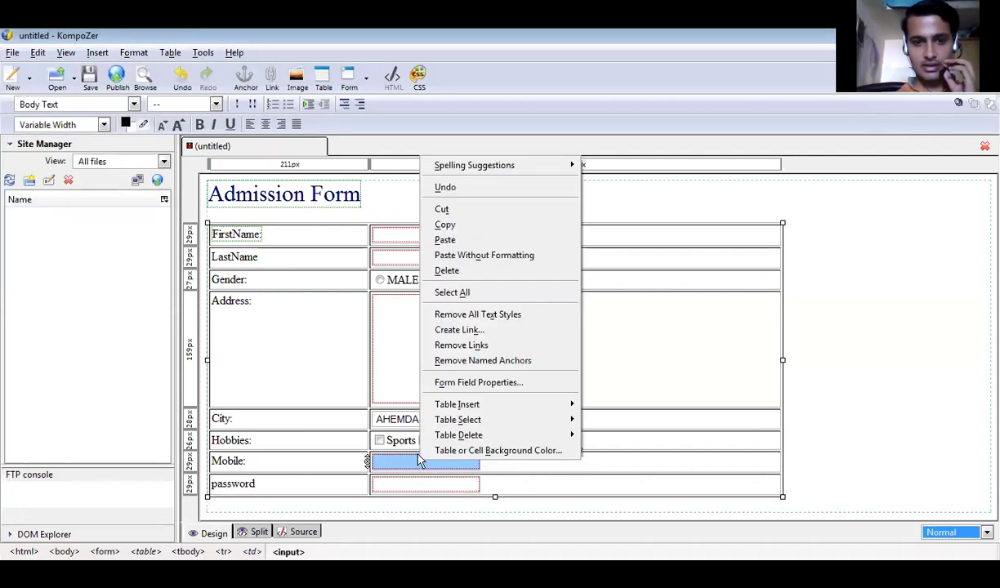
{"action": "left_click", "coordinate": [480, 384]}
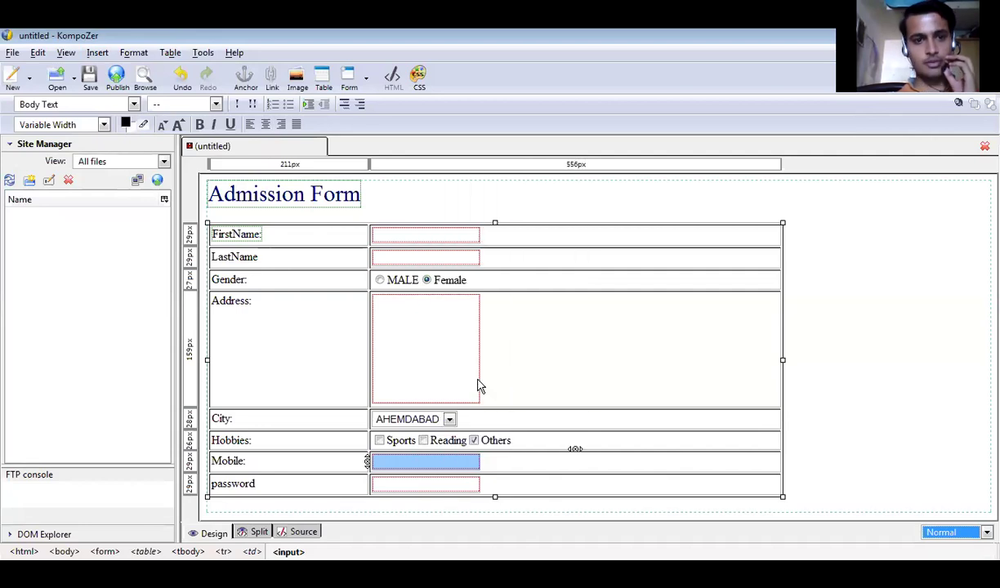
{"action": "left_click", "coordinate": [156, 162]}
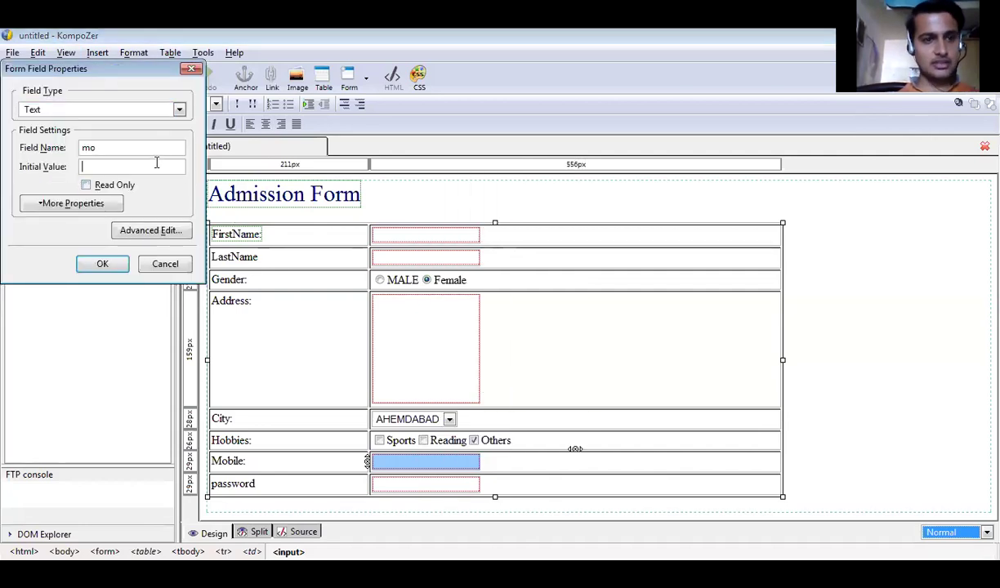
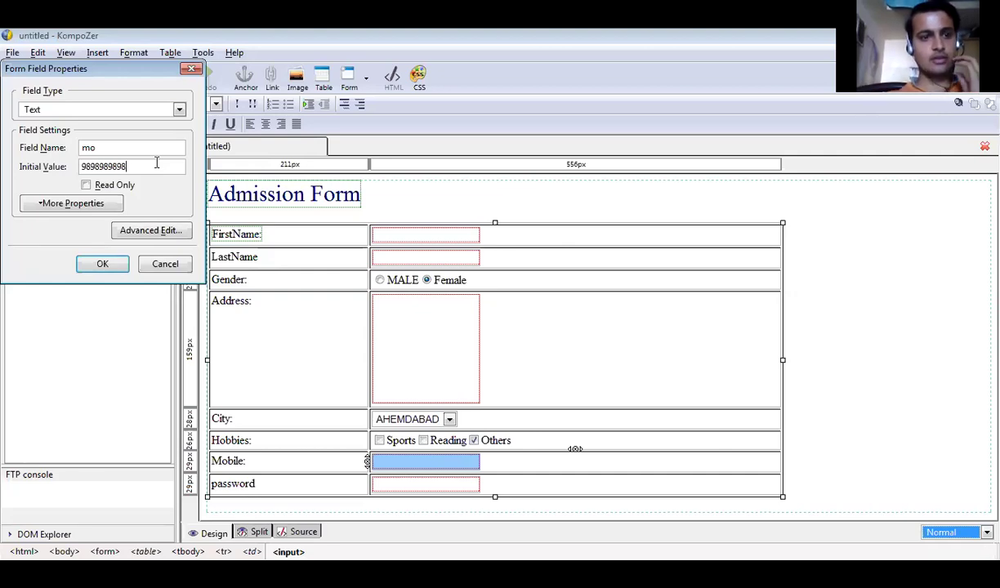
{"action": "left_click", "coordinate": [110, 270]}
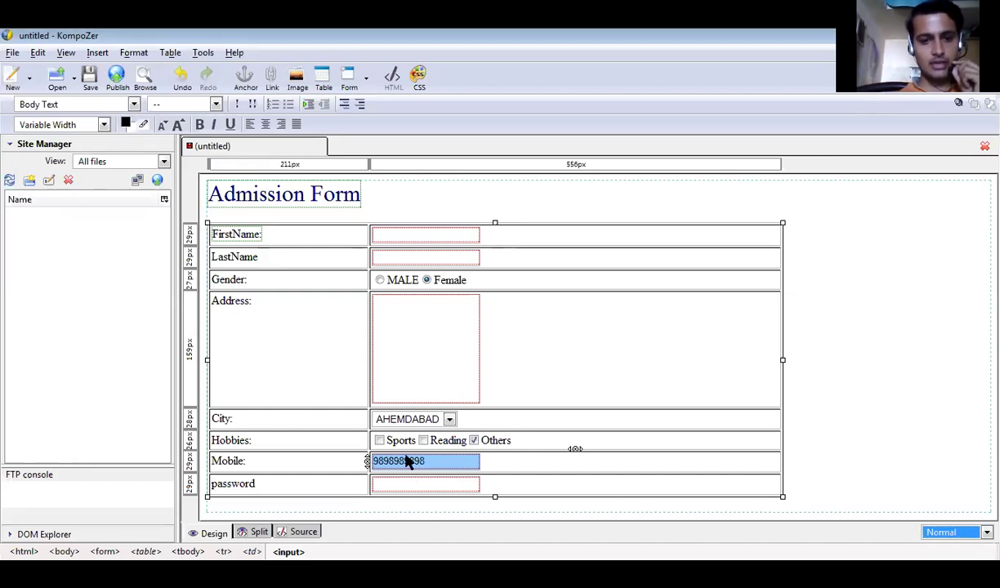
Insert a row below the password row of the form table and move into its left cell.
{"action": "right_click", "coordinate": [637, 486]}
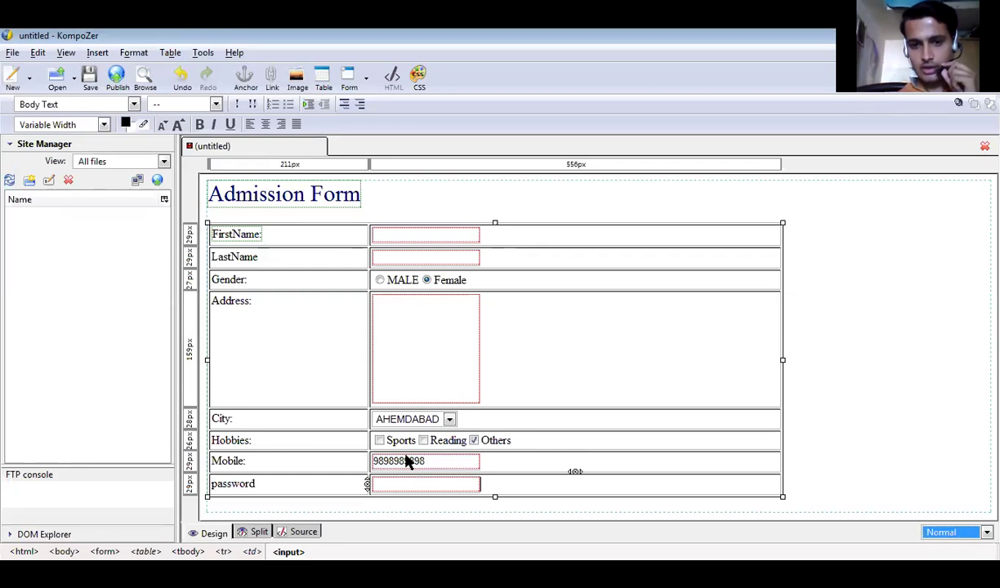
{"action": "mouse_move", "coordinate": [739, 431]}
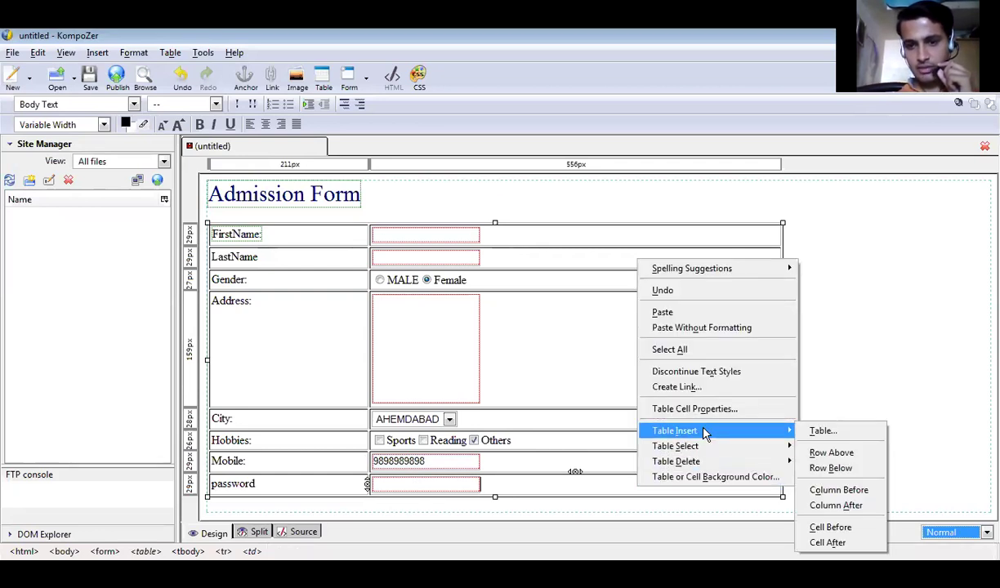
{"action": "left_click", "coordinate": [827, 465]}
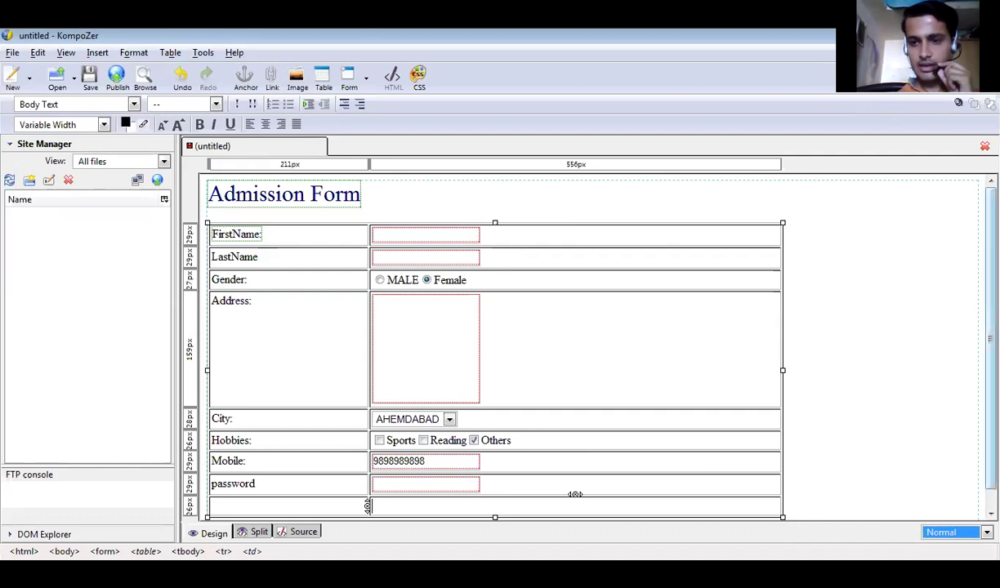
{"action": "key", "text": "Left"}
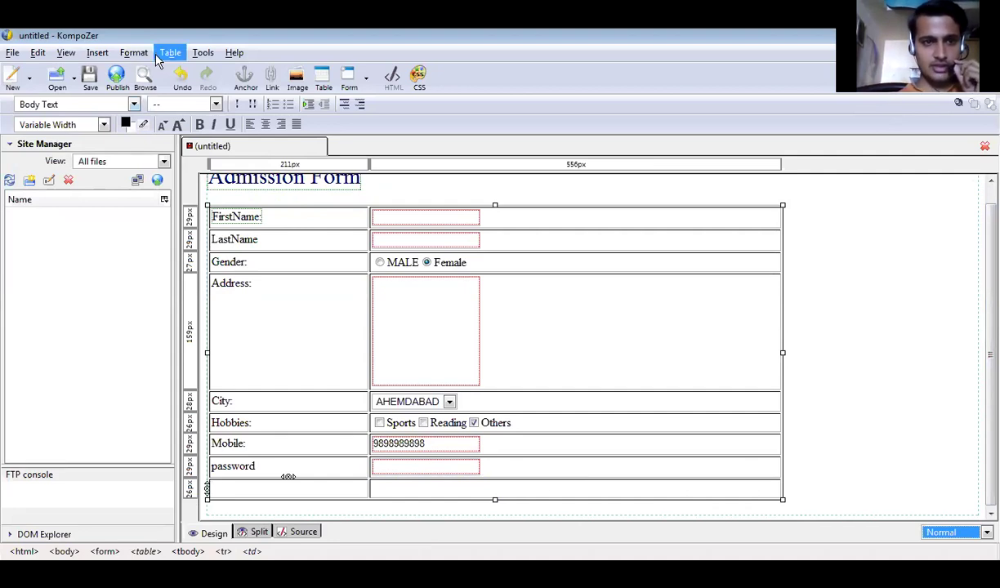
Insert a new form field in the left cell and set its type to Submit Button.
{"action": "left_click", "coordinate": [158, 59]}
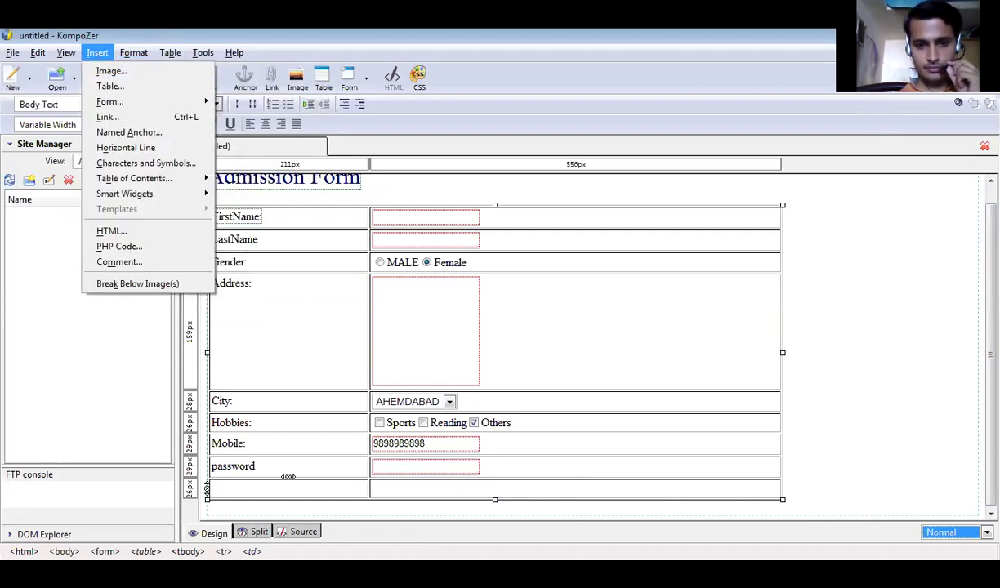
{"action": "left_click", "coordinate": [329, 187]}
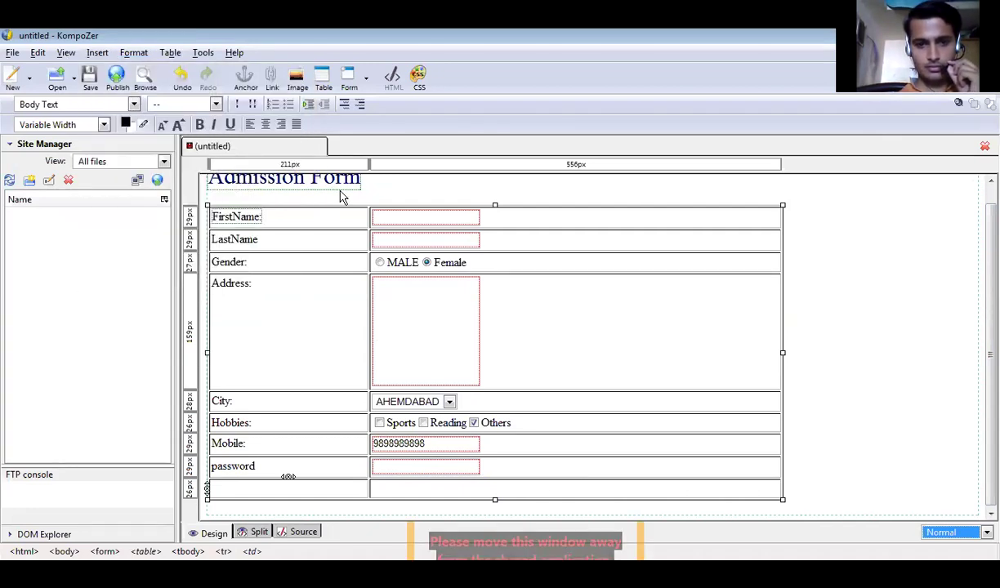
{"action": "left_click", "coordinate": [96, 55]}
{"action": "mouse_move", "coordinate": [156, 102]}
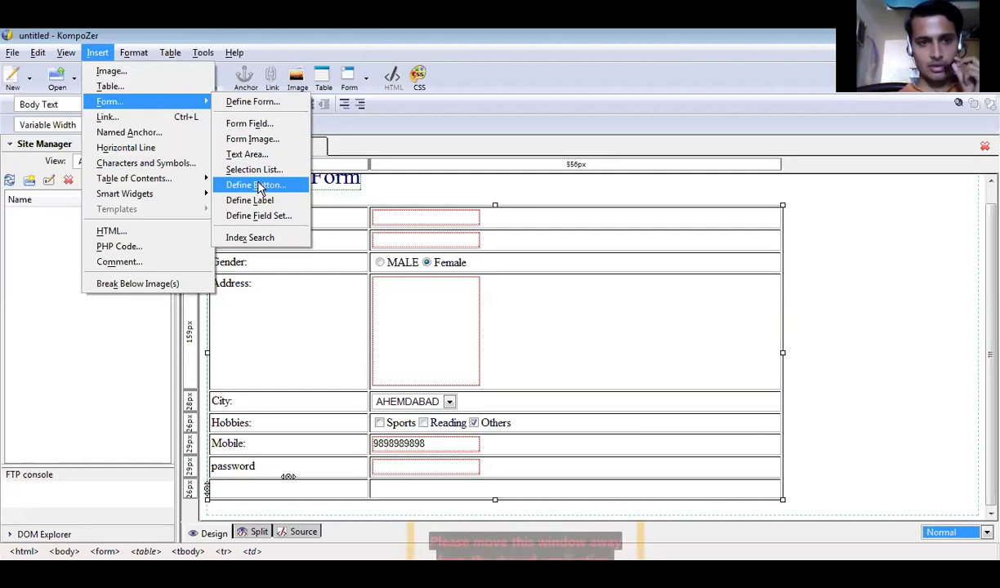
{"action": "left_click", "coordinate": [265, 126]}
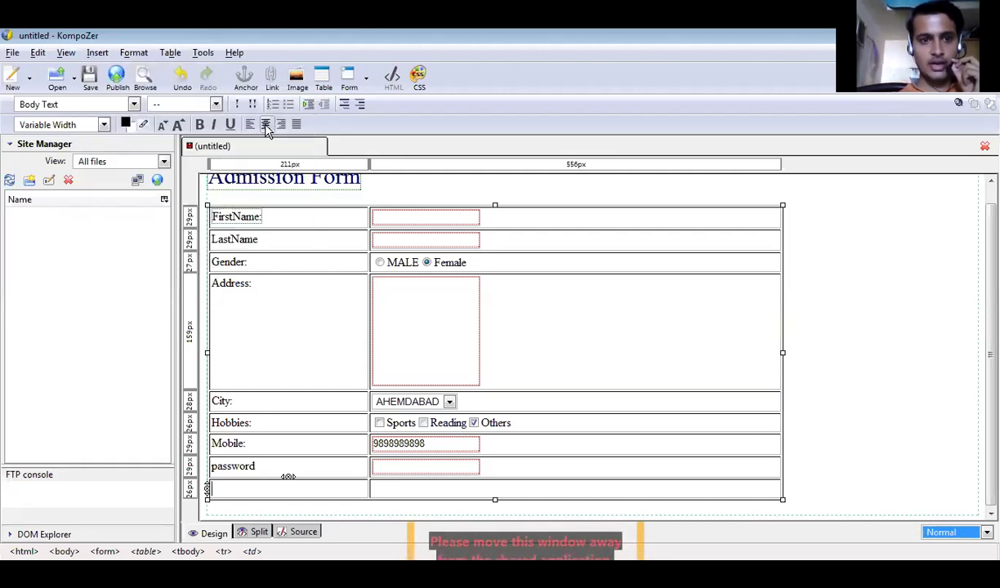
{"action": "left_click", "coordinate": [134, 110]}
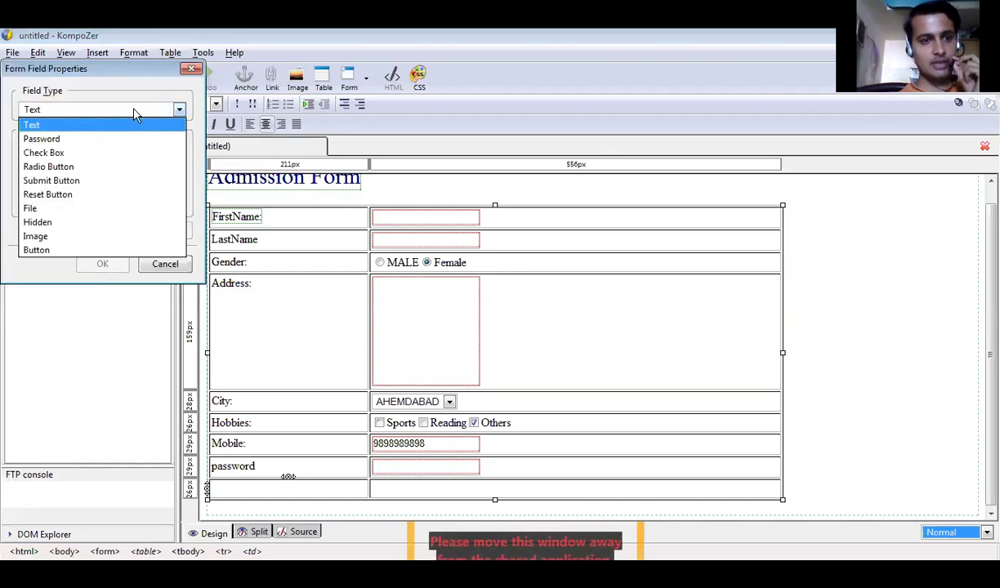
{"action": "left_click", "coordinate": [117, 180]}
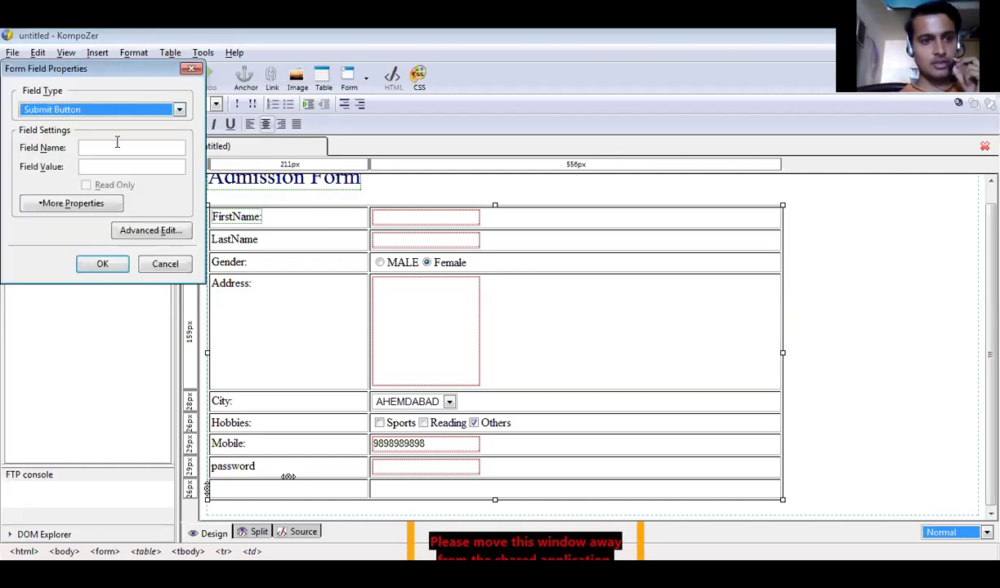
Give the button the name Submit and the value Submit, and insert it.
{"action": "left_click", "coordinate": [116, 143]}
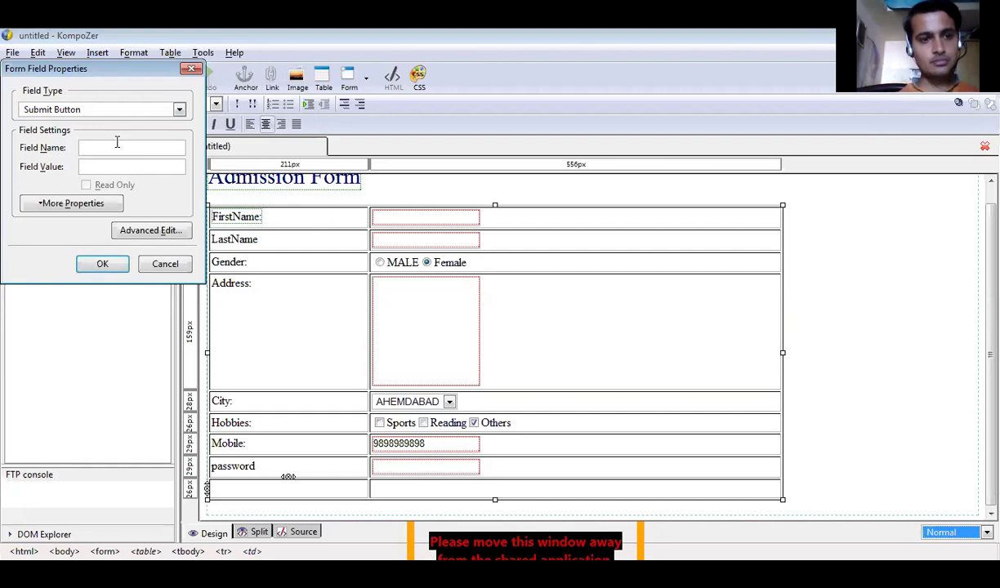
{"action": "type", "text": "SUbmi"}
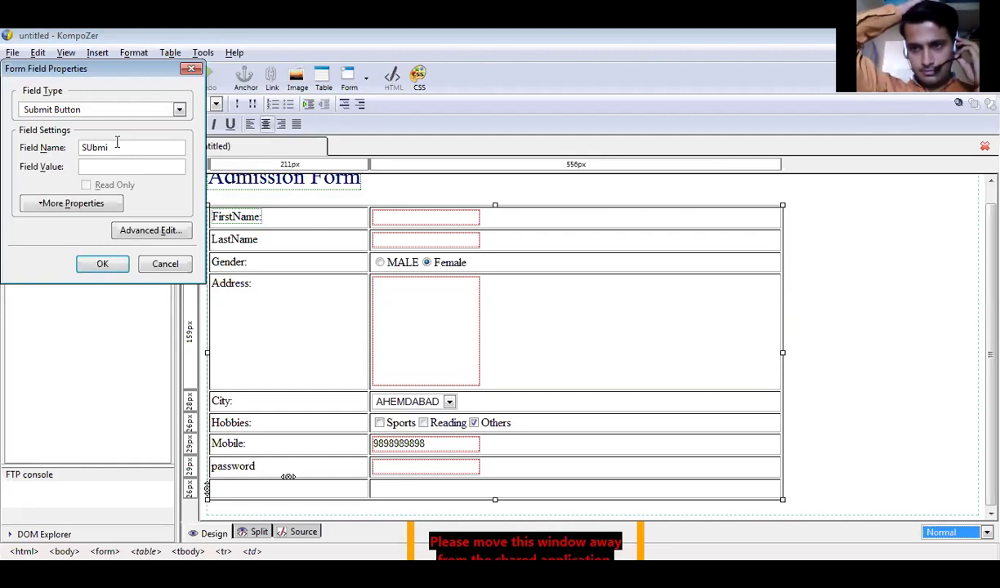
{"action": "key", "text": "BackSpace"}
{"action": "key", "text": "BackSpace"}
{"action": "key", "text": "BackSpace"}
{"action": "key", "text": "BackSpace"}
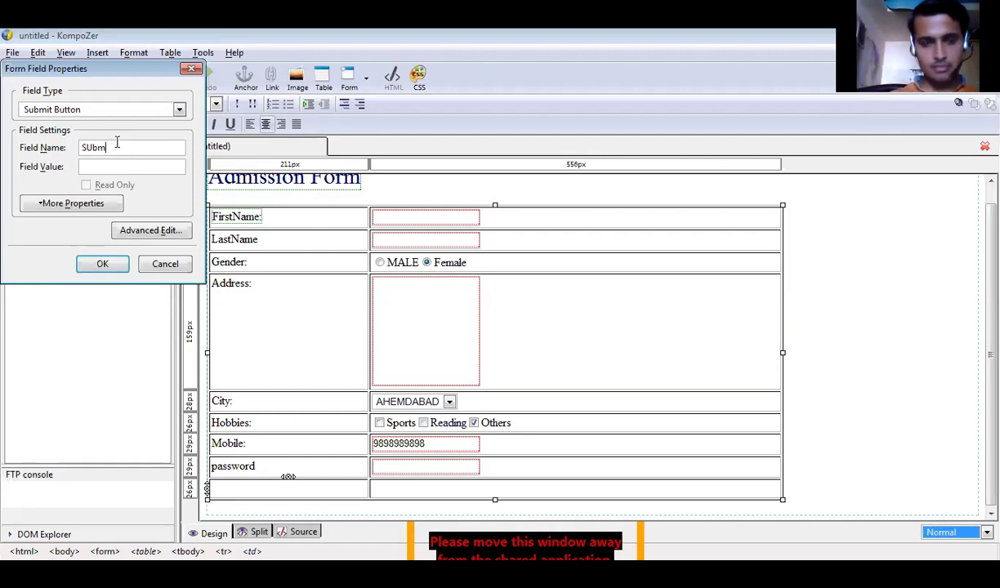
{"action": "type", "text": "ubmit"}
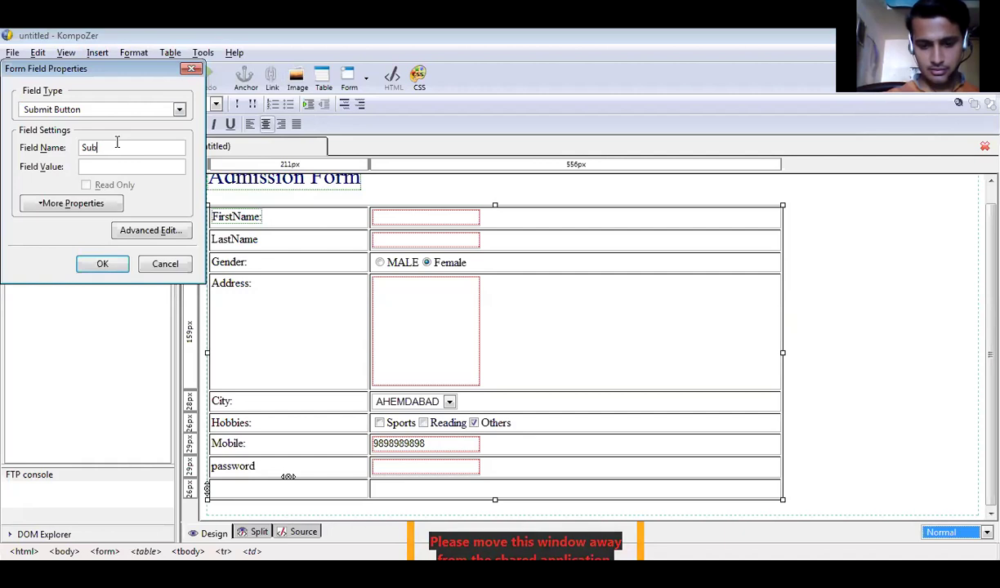
{"action": "left_click", "coordinate": [116, 164]}
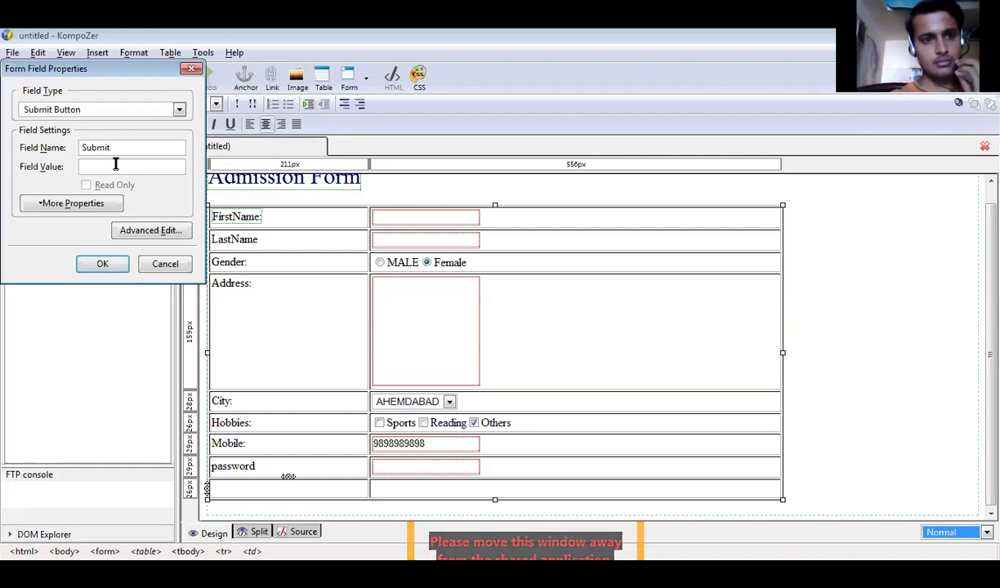
{"action": "left_click", "coordinate": [122, 148]}
{"action": "double_click", "coordinate": [122, 147]}
{"action": "key", "text": "ctrl+c"}
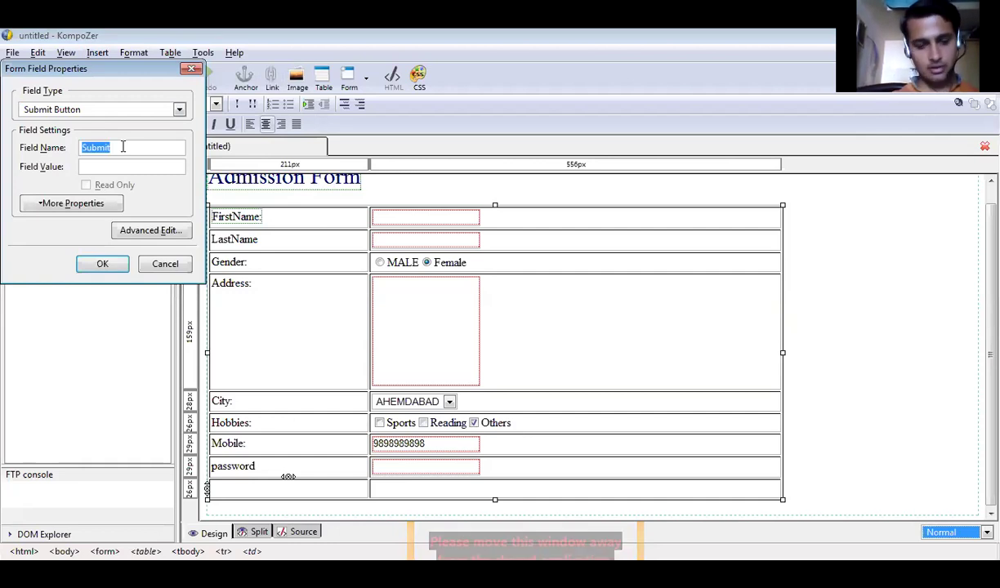
{"action": "left_click", "coordinate": [123, 147]}
{"action": "key", "text": "Tab"}
{"action": "key", "text": "ctrl+v"}
{"action": "left_click", "coordinate": [102, 264]}
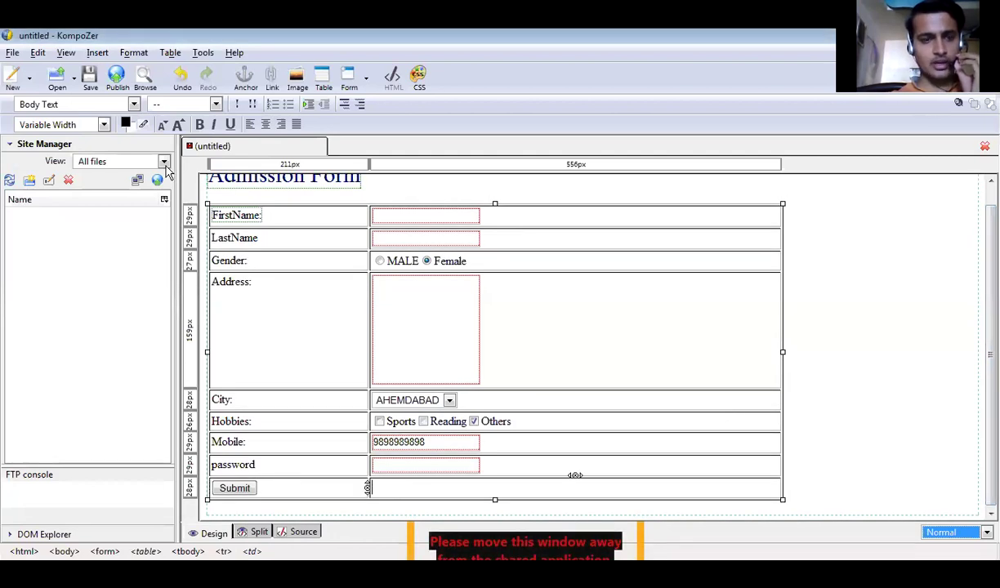
Insert another form field in the next cell and set its type to Reset Button.
{"action": "left_click", "coordinate": [99, 57]}
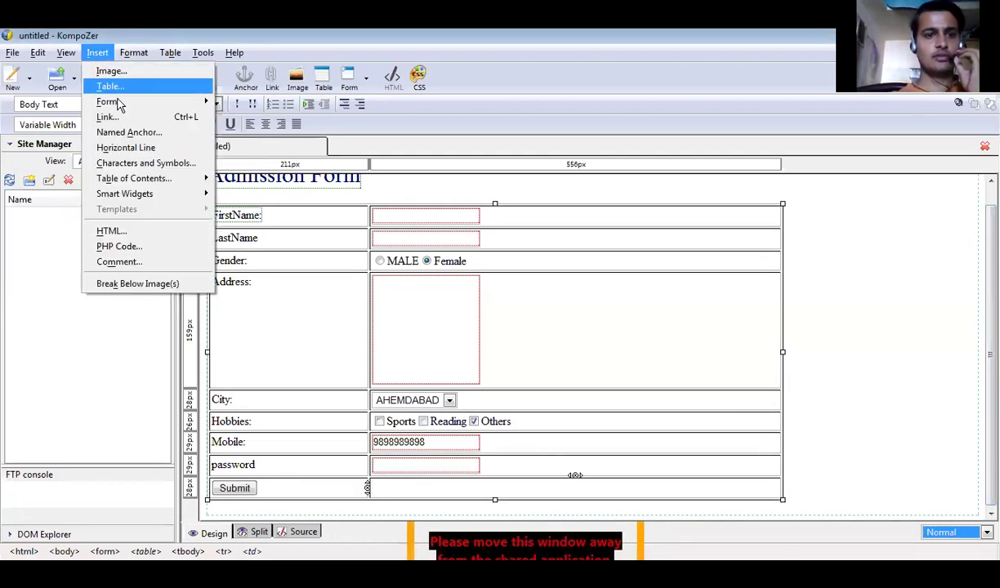
{"action": "mouse_move", "coordinate": [134, 102]}
{"action": "left_click", "coordinate": [237, 123]}
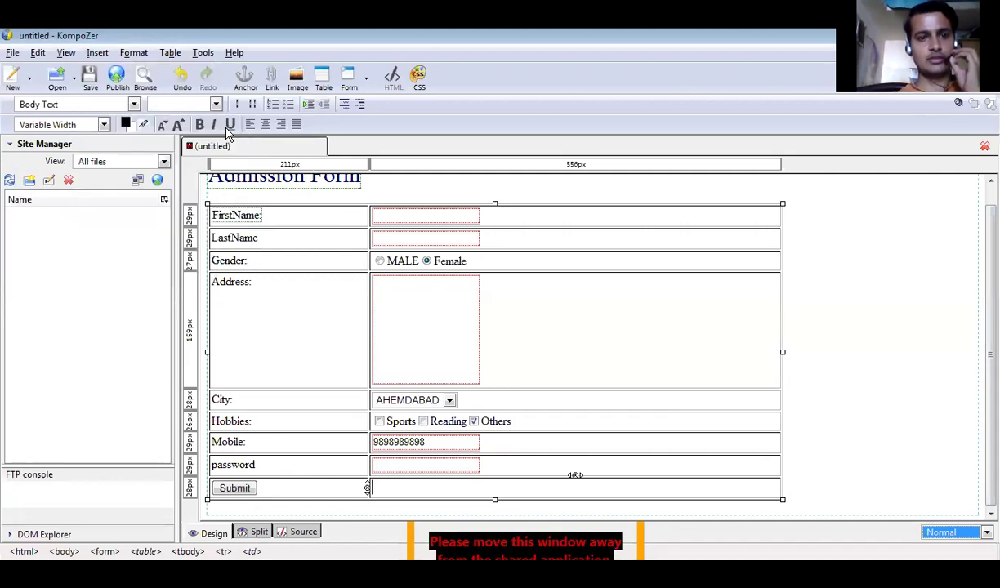
{"action": "left_click", "coordinate": [127, 112]}
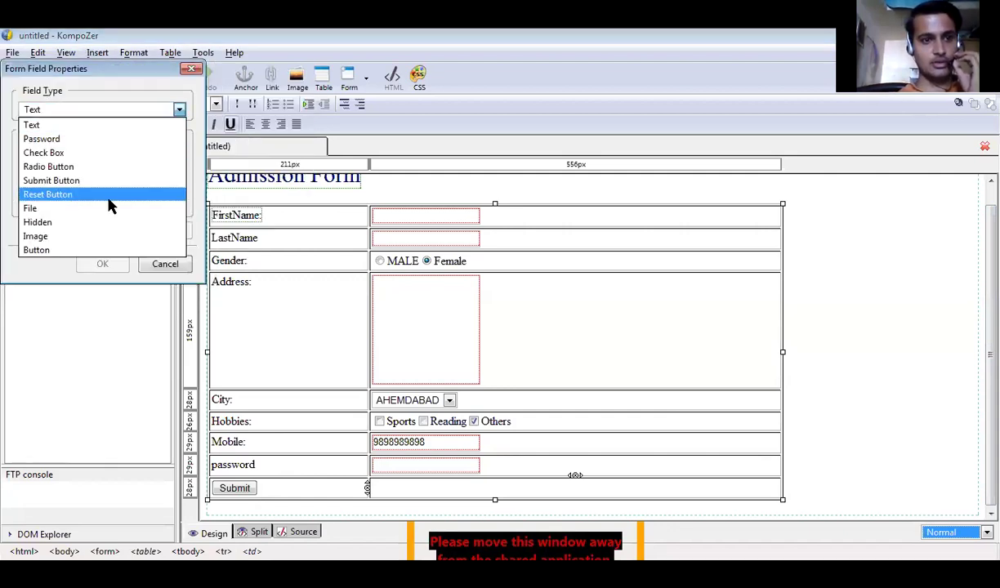
{"action": "left_click", "coordinate": [107, 196]}
Name the reset button Reset with value RESET and insert it beside Submit.
{"action": "left_click", "coordinate": [118, 147]}
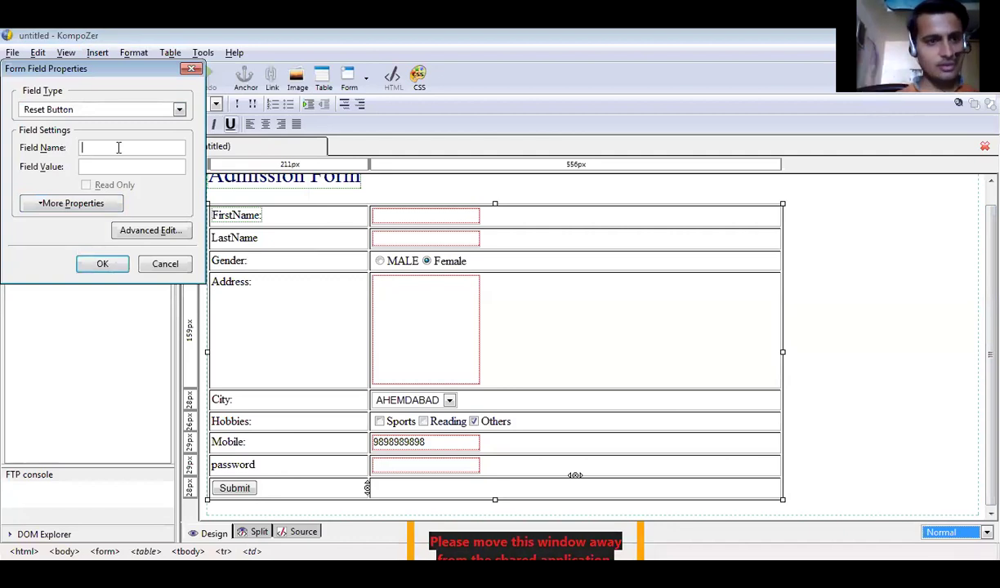
{"action": "type", "text": "Reset"}
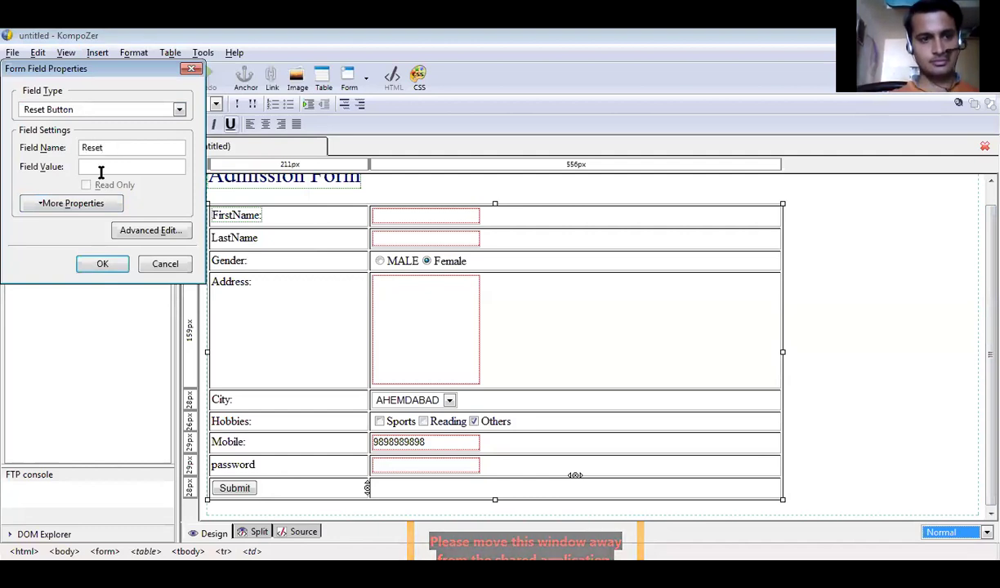
{"action": "type", "text": "RESET"}
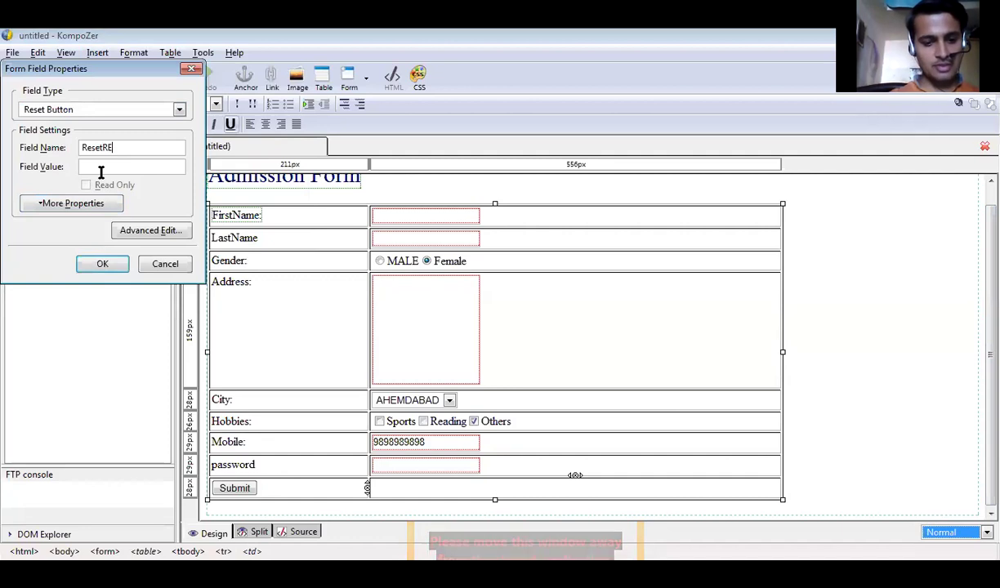
{"action": "key", "text": "BackSpace"}
{"action": "key", "text": "BackSpace"}
{"action": "key", "text": "BackSpace"}
{"action": "key", "text": "BackSpace"}
{"action": "key", "text": "BackSpace"}
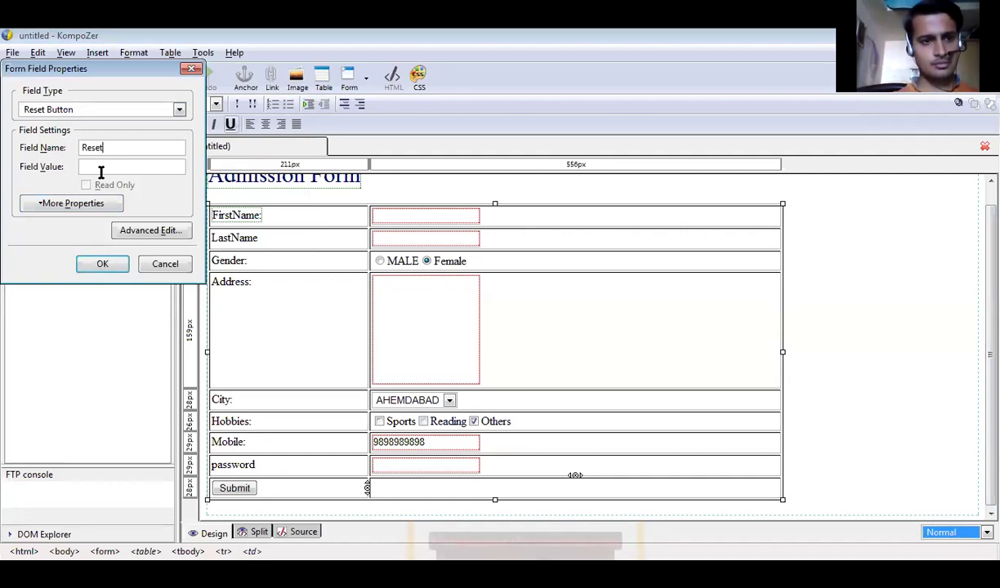
{"action": "type", "text": "R"}
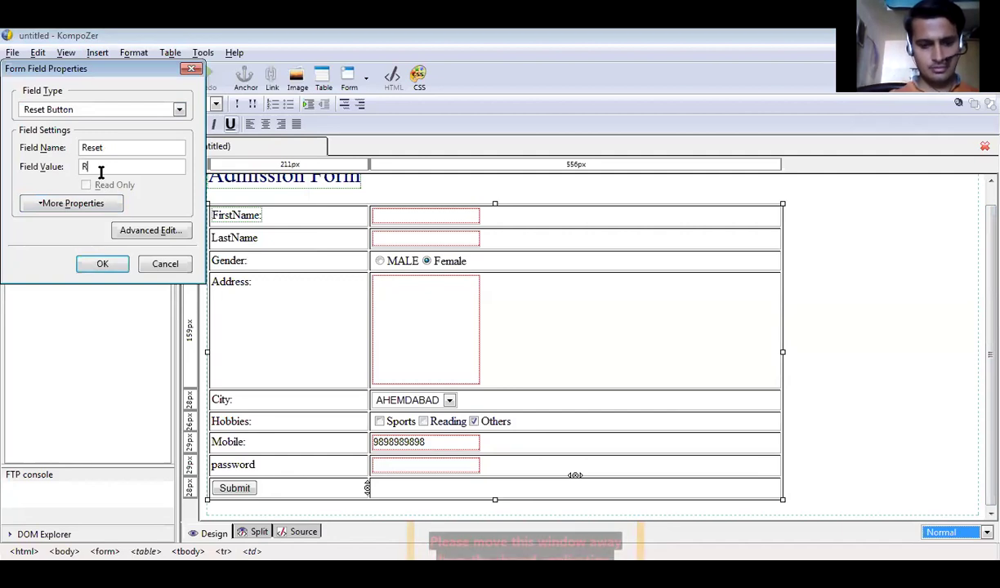
{"action": "type", "text": "ESET"}
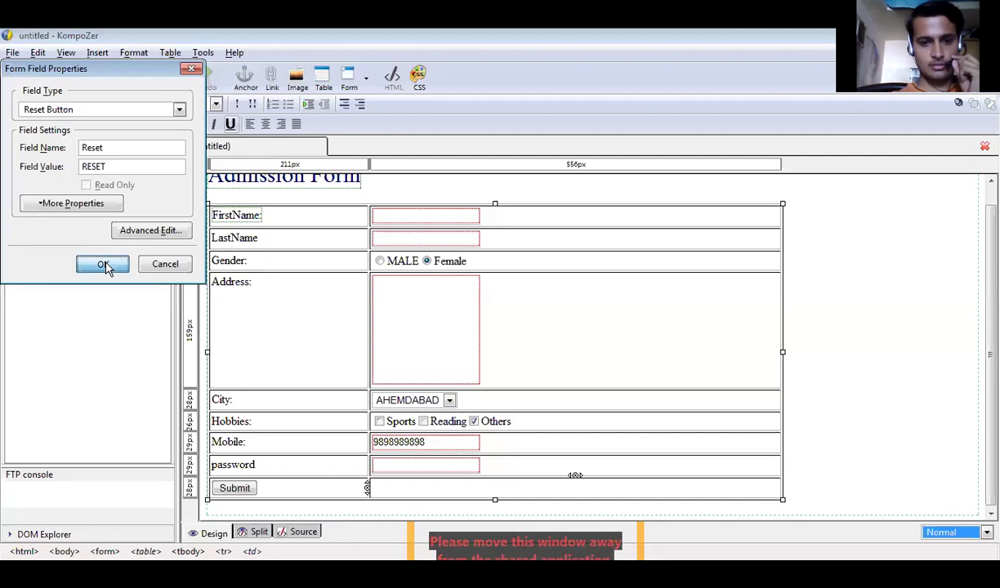
{"action": "left_click", "coordinate": [103, 266]}
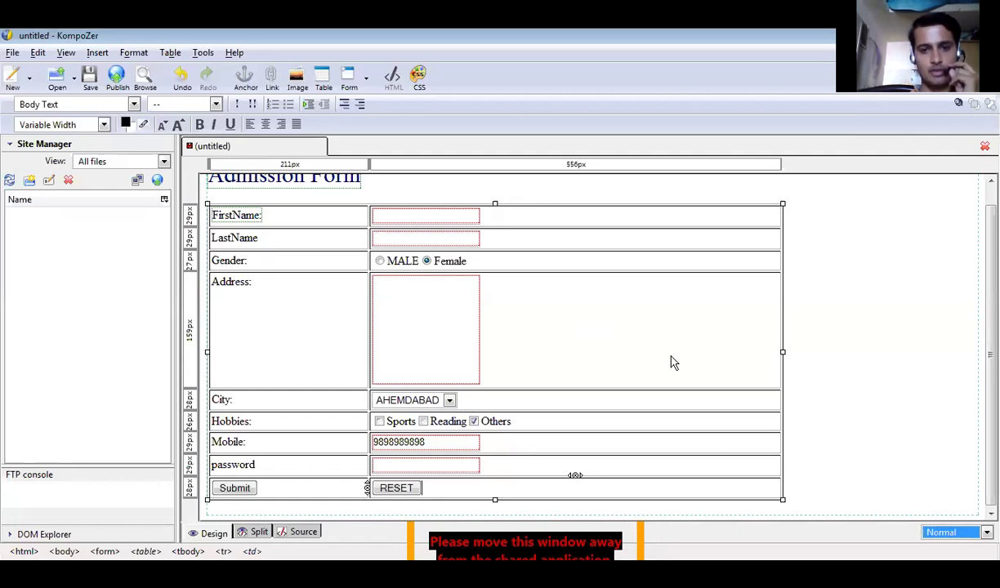
{"action": "left_click", "coordinate": [621, 345]}
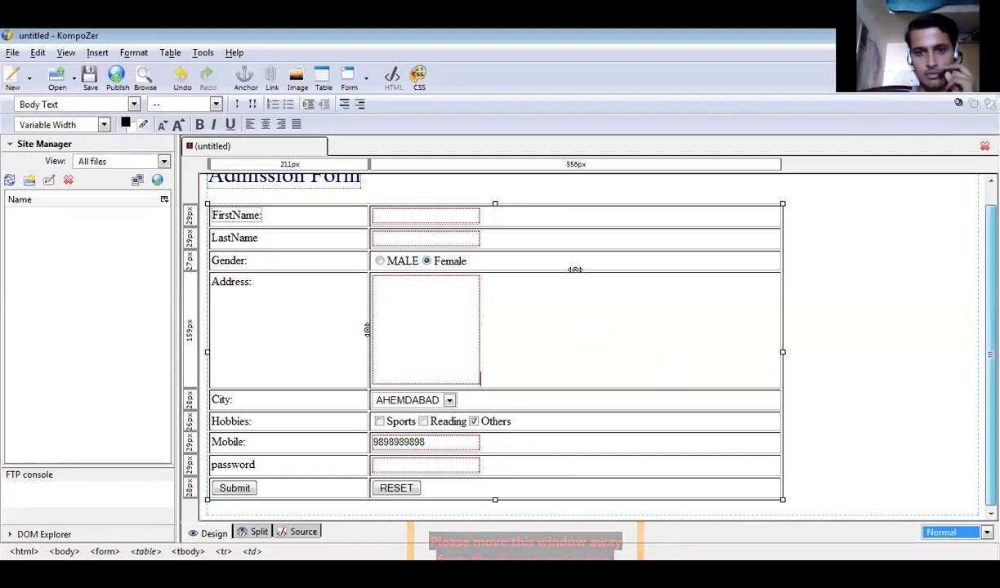
{"action": "left_click", "coordinate": [528, 189]}
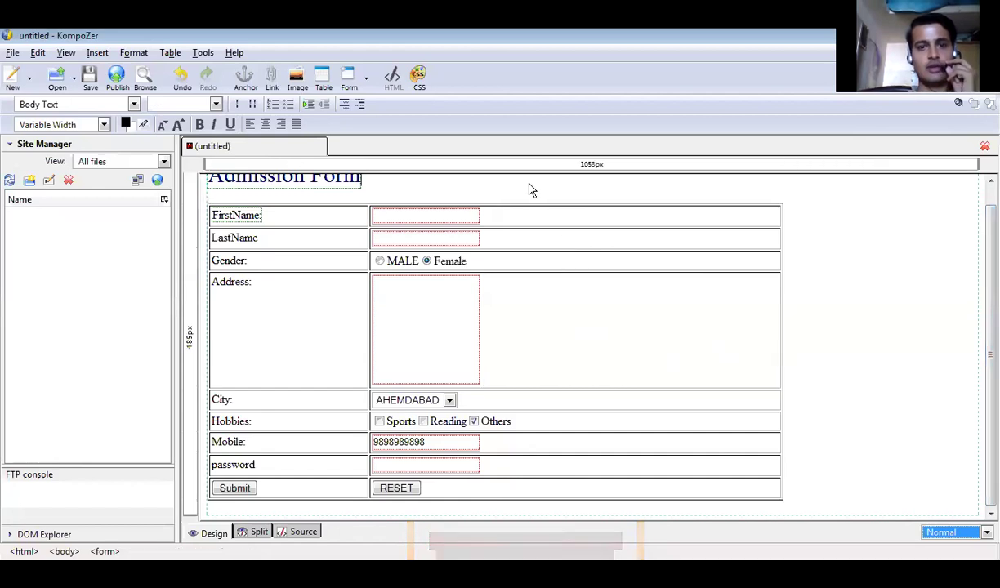
Add an empty row below the Submit and RESET row at the bottom of the table.
{"action": "key", "text": "ctrl+a"}
{"action": "right_click", "coordinate": [529, 189]}
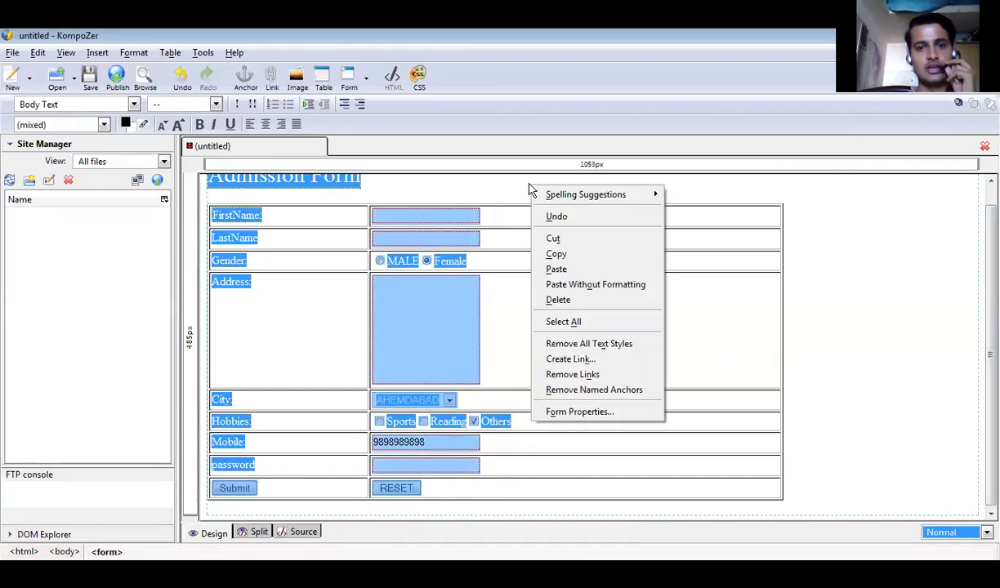
{"action": "left_click", "coordinate": [695, 211]}
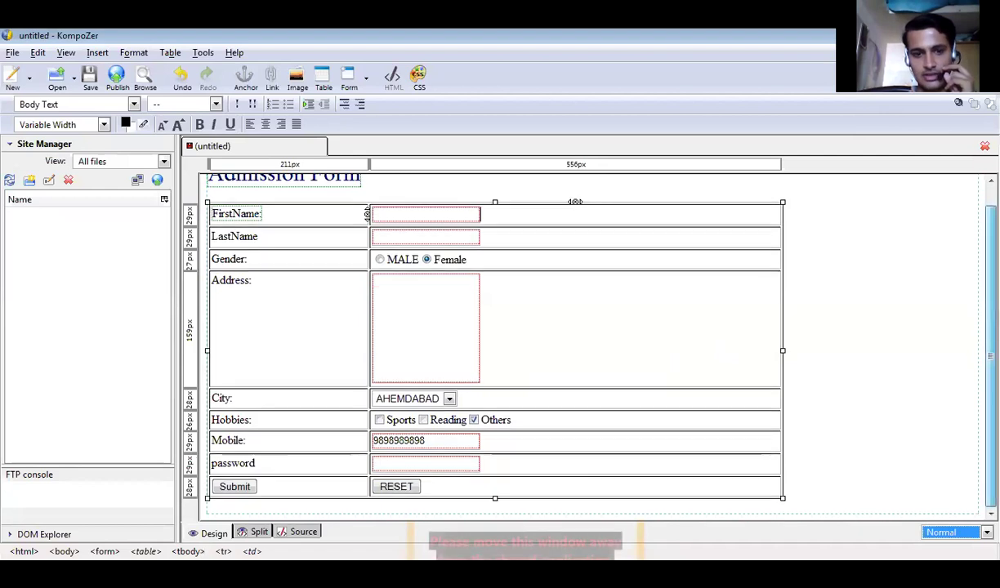
{"action": "right_click", "coordinate": [728, 266]}
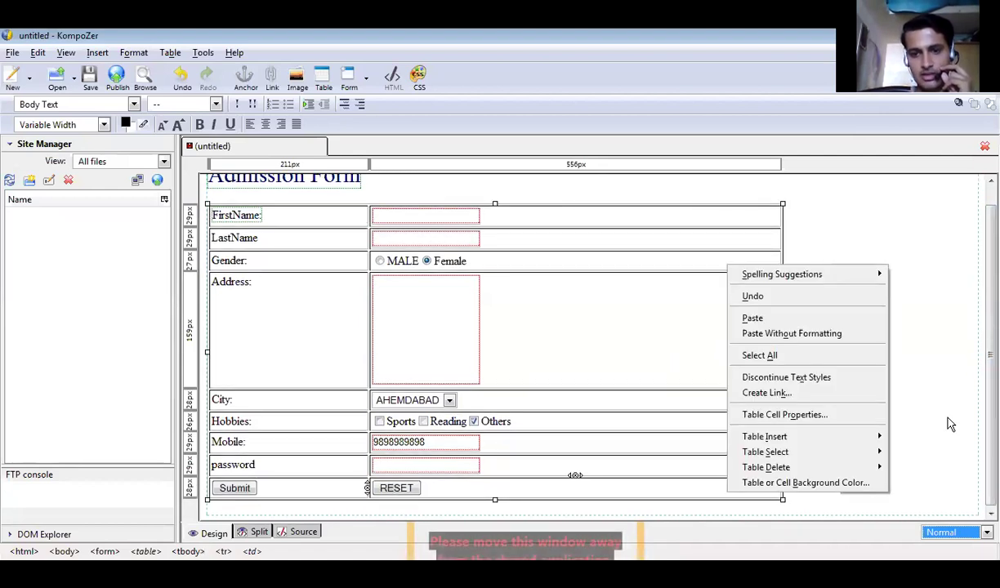
{"action": "mouse_move", "coordinate": [818, 437]}
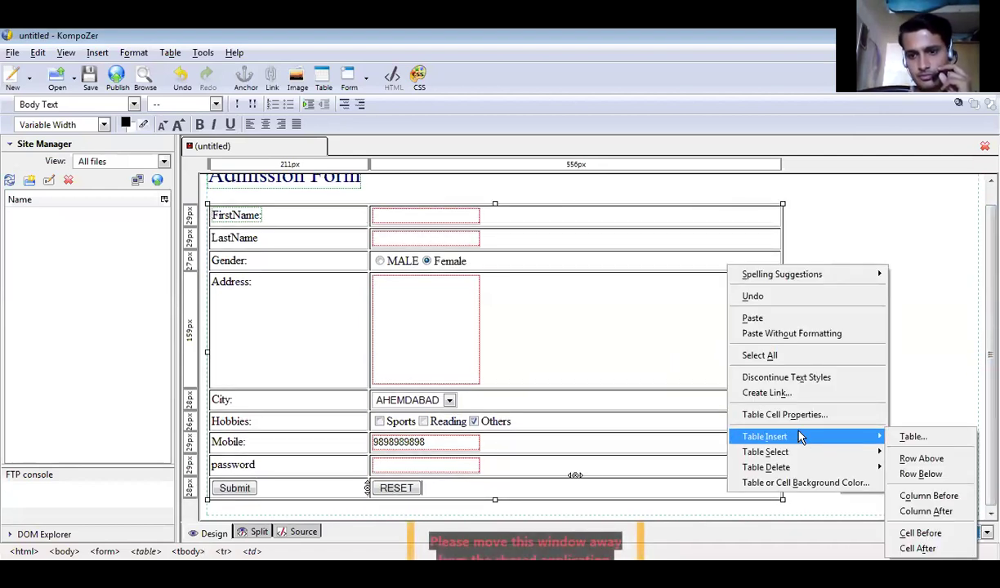
{"action": "left_click", "coordinate": [914, 475]}
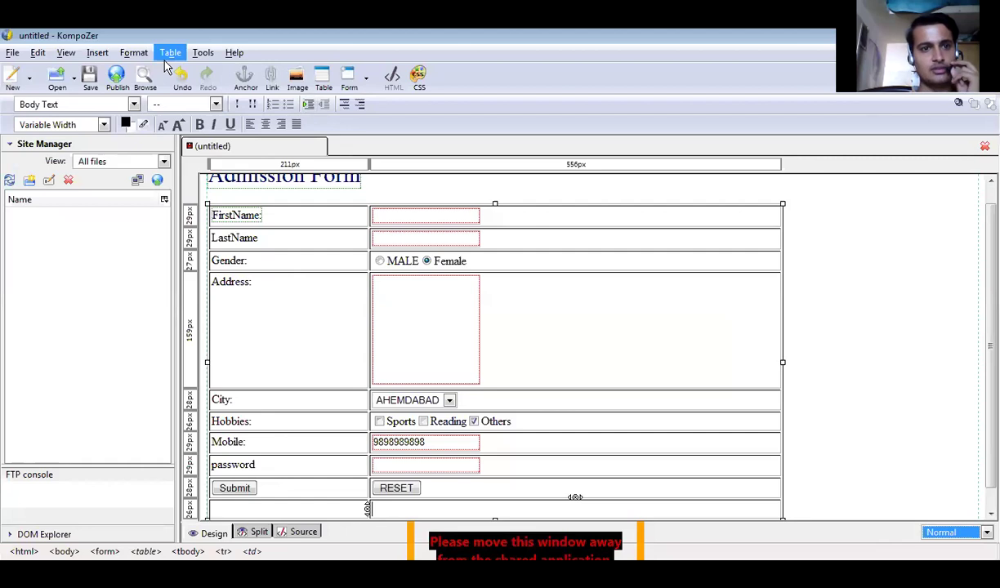
{"action": "left_click", "coordinate": [93, 54]}
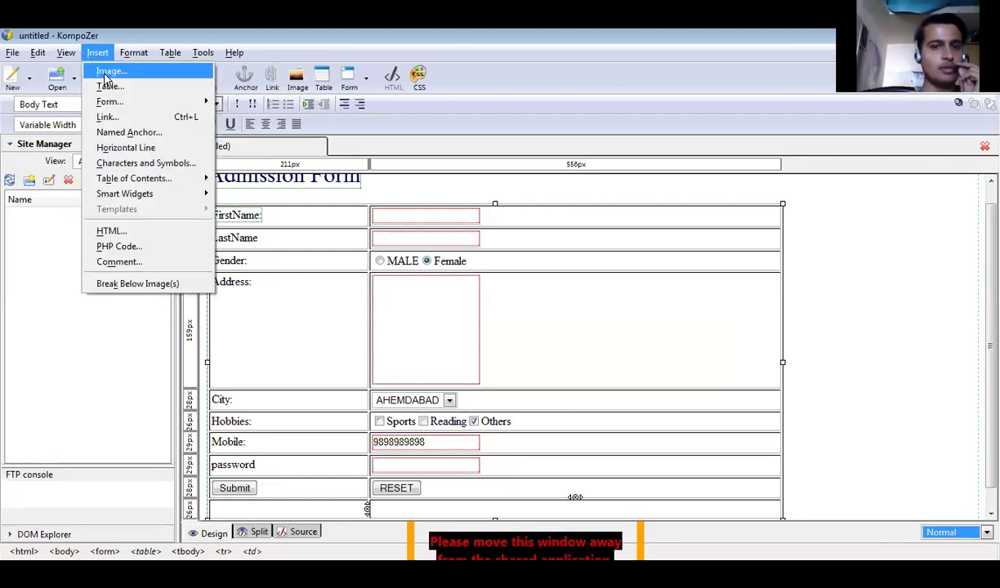
Choose the photo 20141020_161733.jpg as the image source for the new row.
{"action": "left_click", "coordinate": [105, 76]}
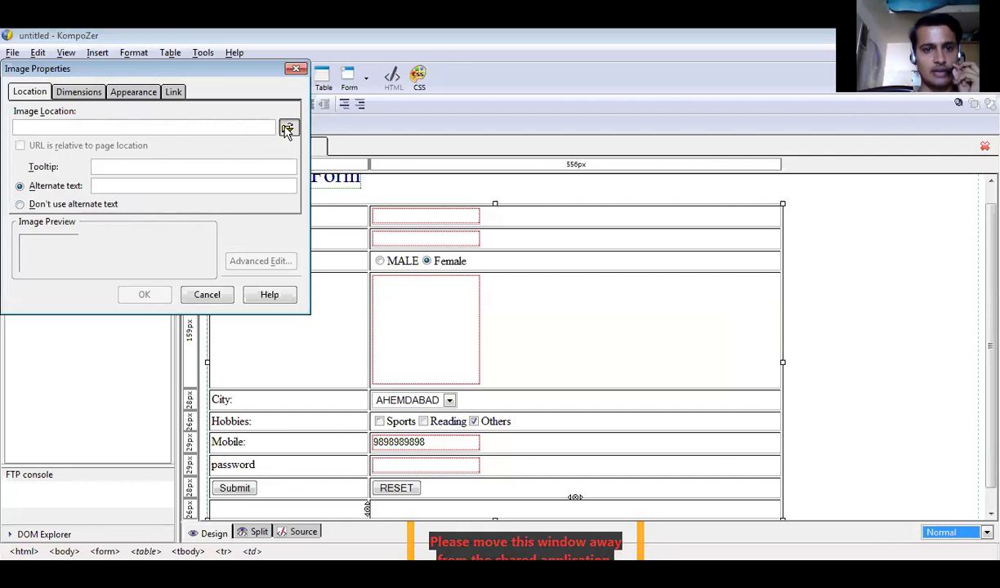
{"action": "left_click", "coordinate": [287, 130]}
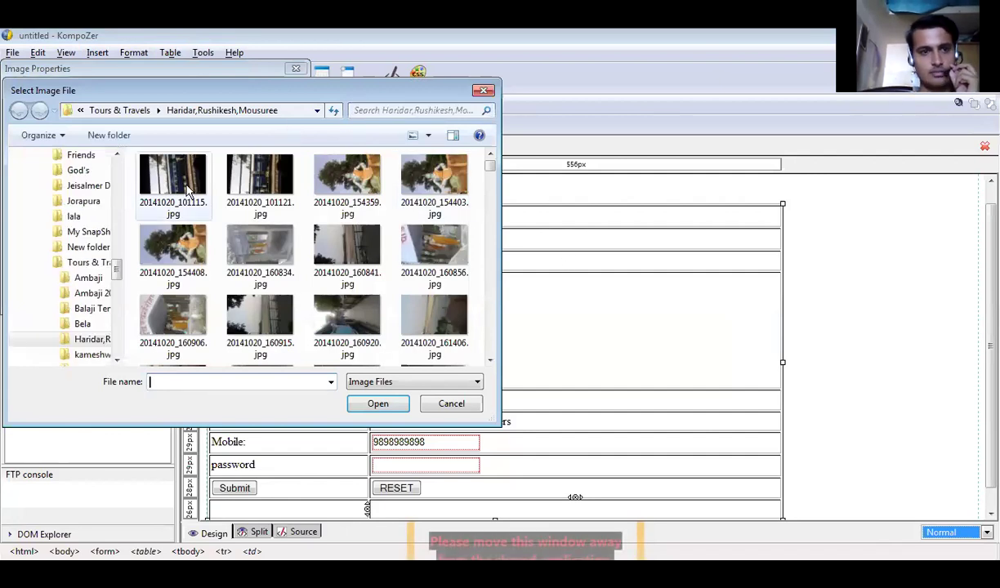
{"action": "mouse_move", "coordinate": [490, 165]}
{"action": "left_mouse_down"}
{"action": "mouse_move", "coordinate": [491, 190]}
{"action": "mouse_move", "coordinate": [492, 168]}
{"action": "left_mouse_up"}
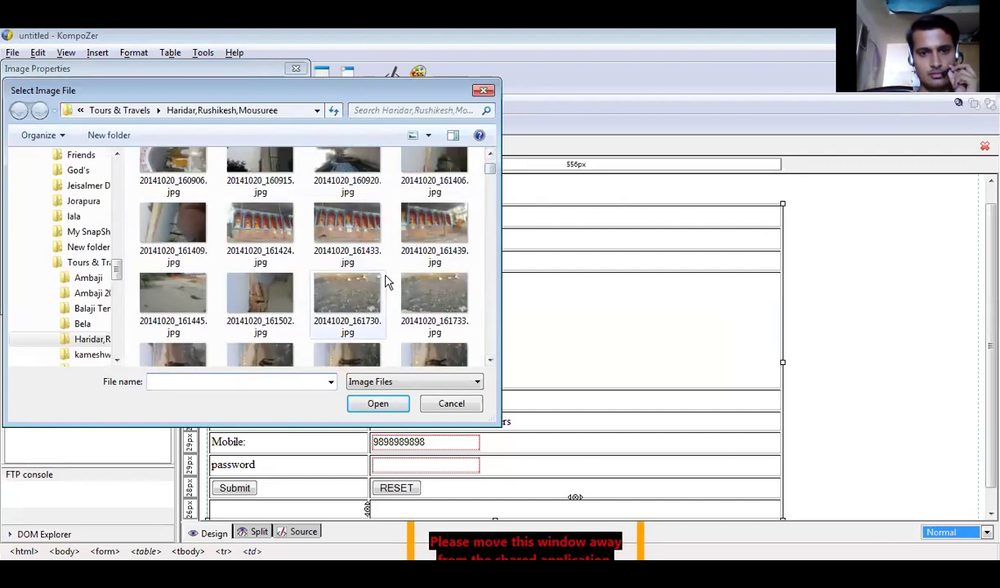
{"action": "left_click", "coordinate": [416, 286]}
{"action": "left_click", "coordinate": [381, 406]}
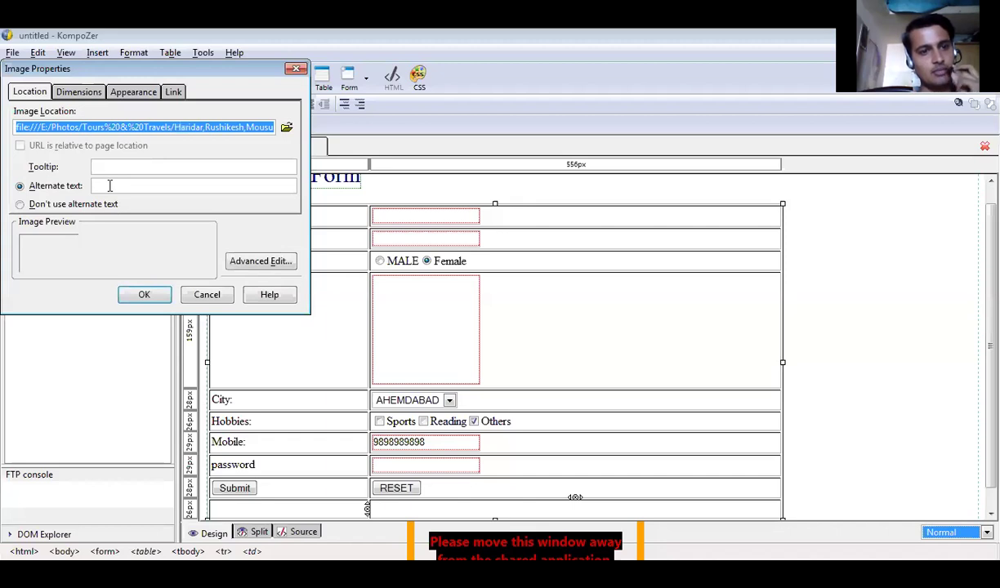
Set the alternate text to 'image' and a custom 256-pixel width, then insert the image.
{"action": "left_click", "coordinate": [109, 185]}
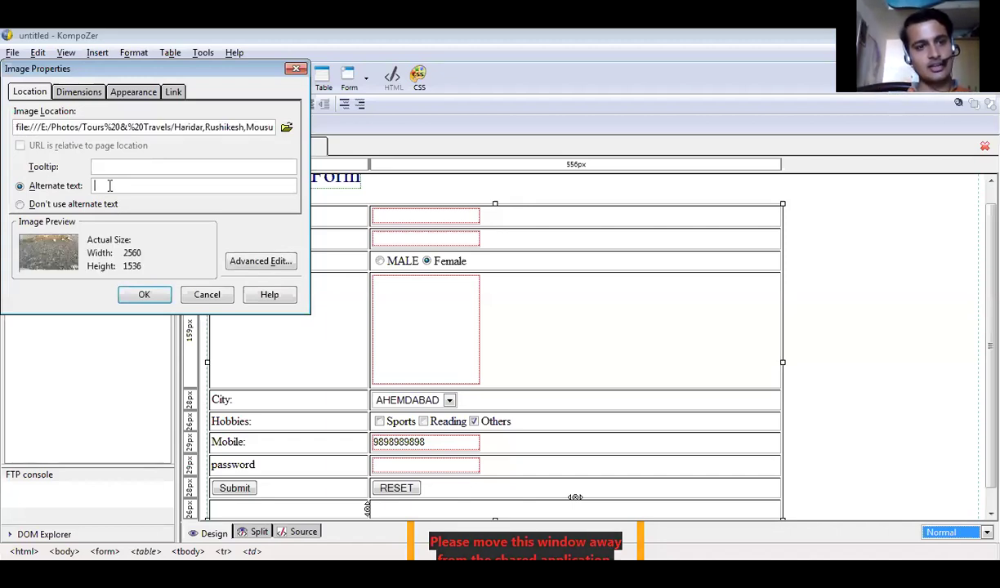
{"action": "type", "text": "image"}
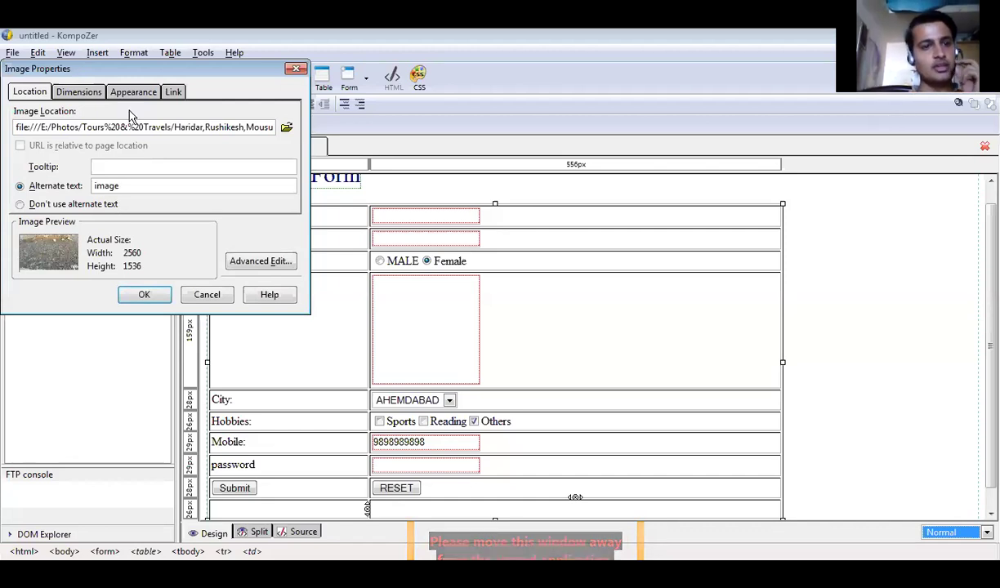
{"action": "left_click", "coordinate": [83, 92]}
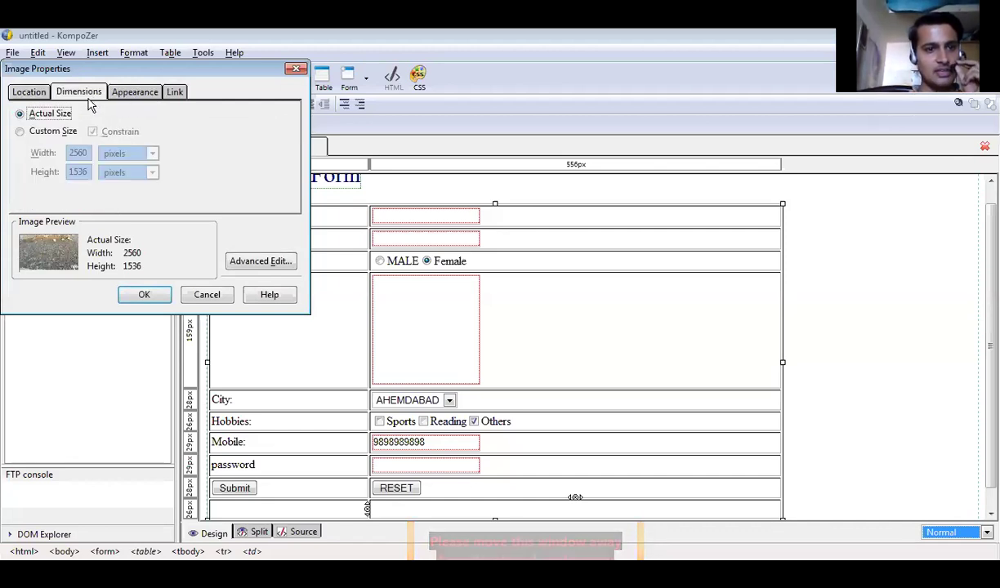
{"action": "left_click", "coordinate": [52, 132]}
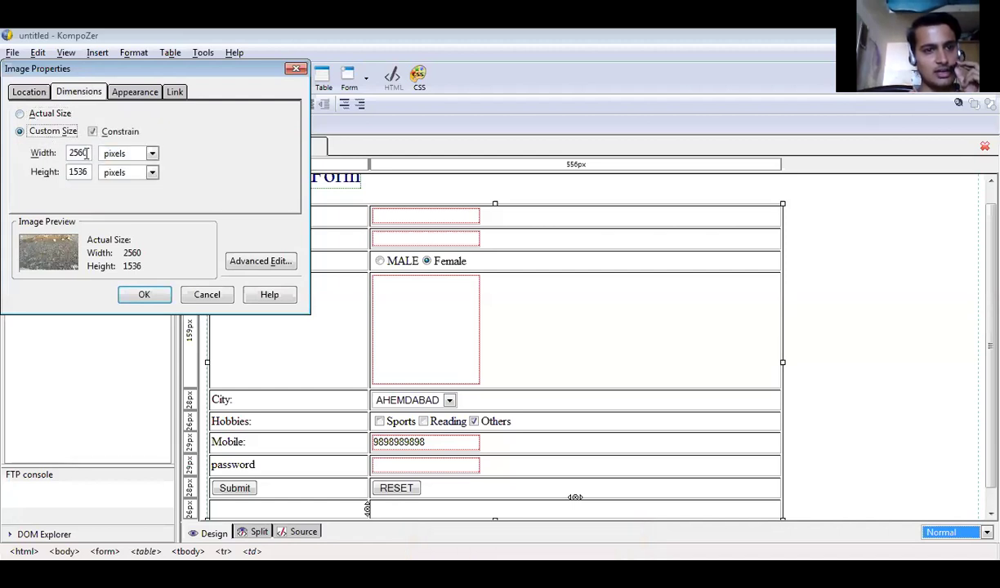
{"action": "key", "text": "BackSpace"}
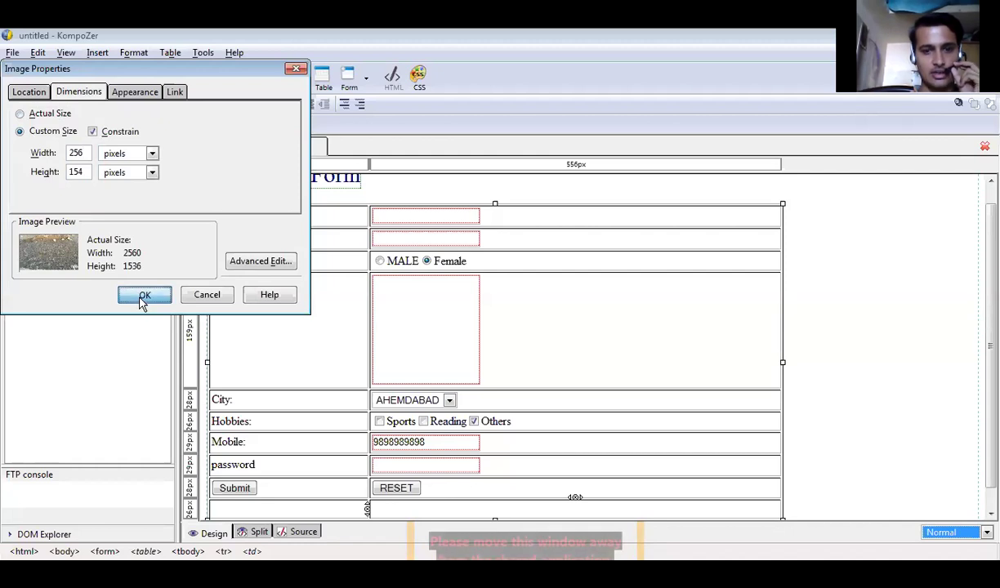
{"action": "left_click", "coordinate": [143, 297]}
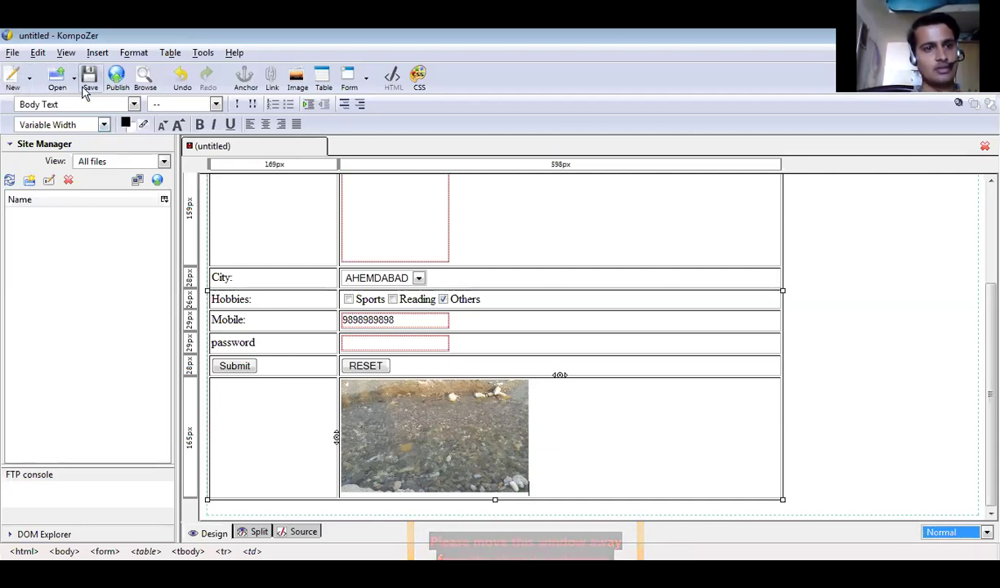
Save the page titled AdminisionForm as AdmmisionForm.html on the Desktop, then preview it in a browser.
{"action": "left_click", "coordinate": [13, 53]}
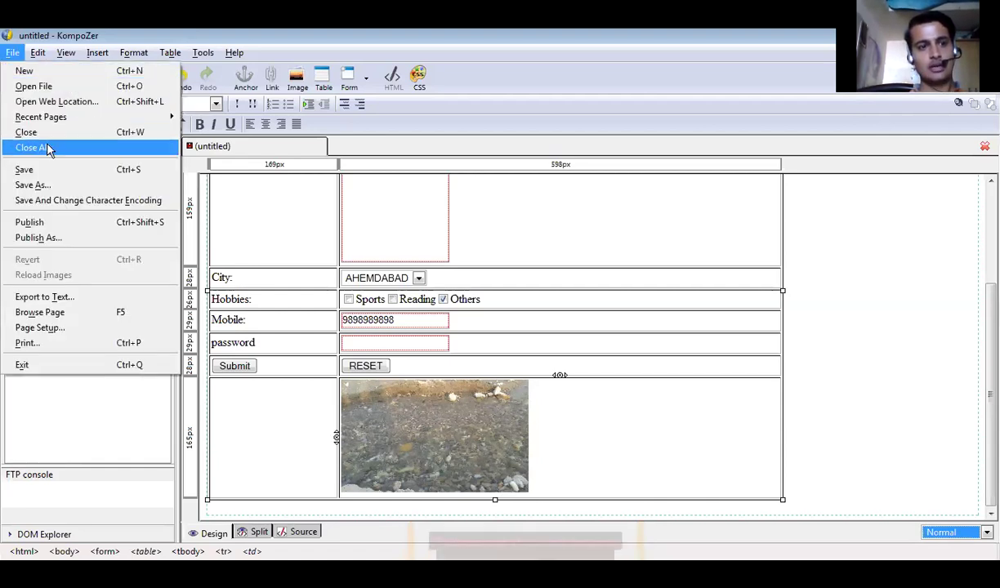
{"action": "left_click", "coordinate": [60, 173]}
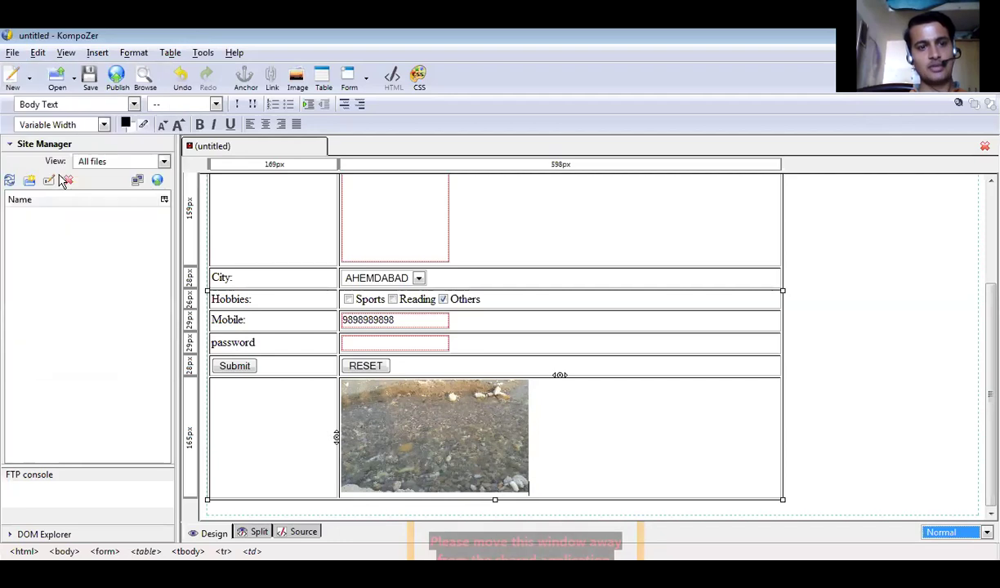
{"action": "type", "text": "Admin"}
{"action": "type", "text": "isio"}
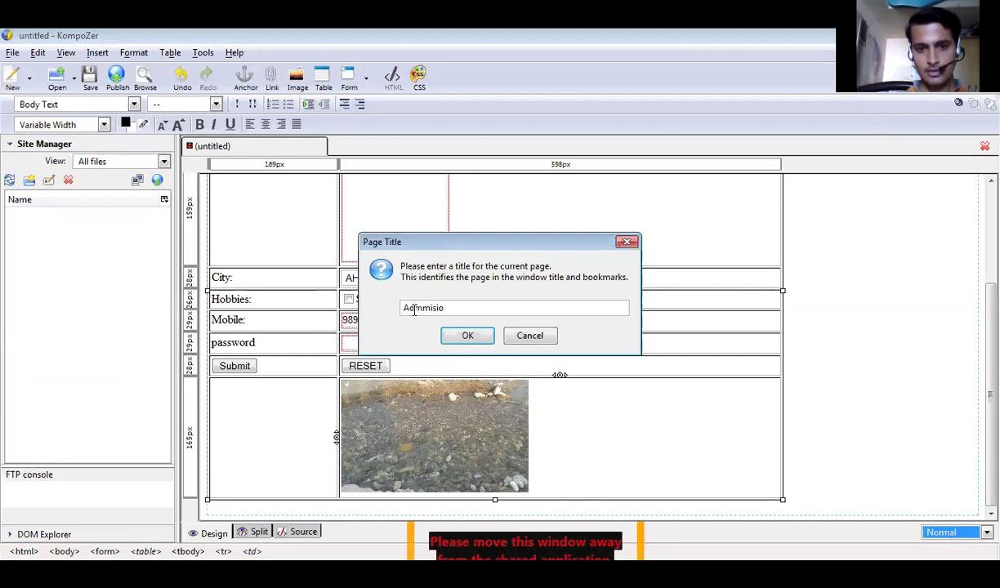
{"action": "type", "text": "nForm"}
{"action": "left_click", "coordinate": [470, 340]}
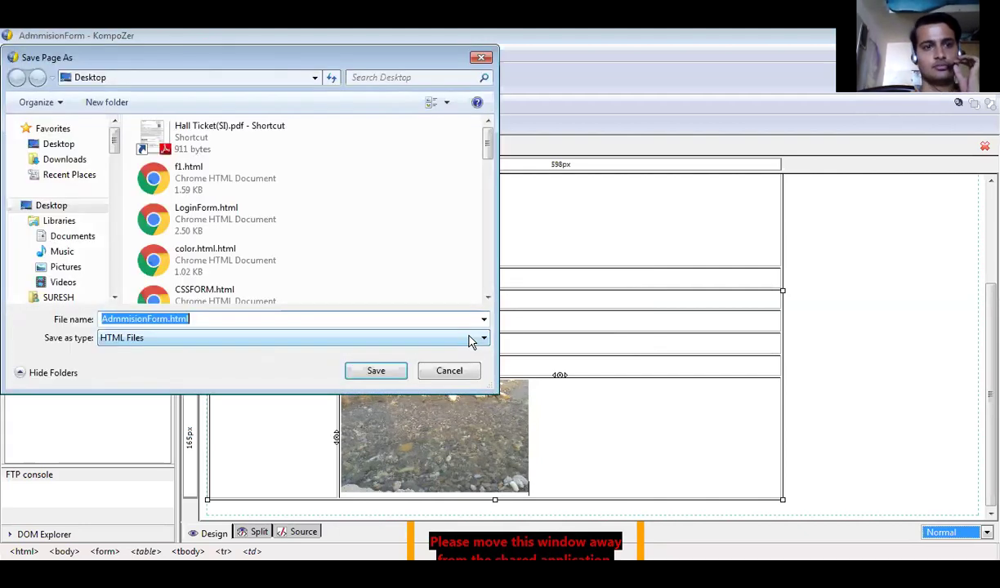
{"action": "left_click", "coordinate": [385, 377]}
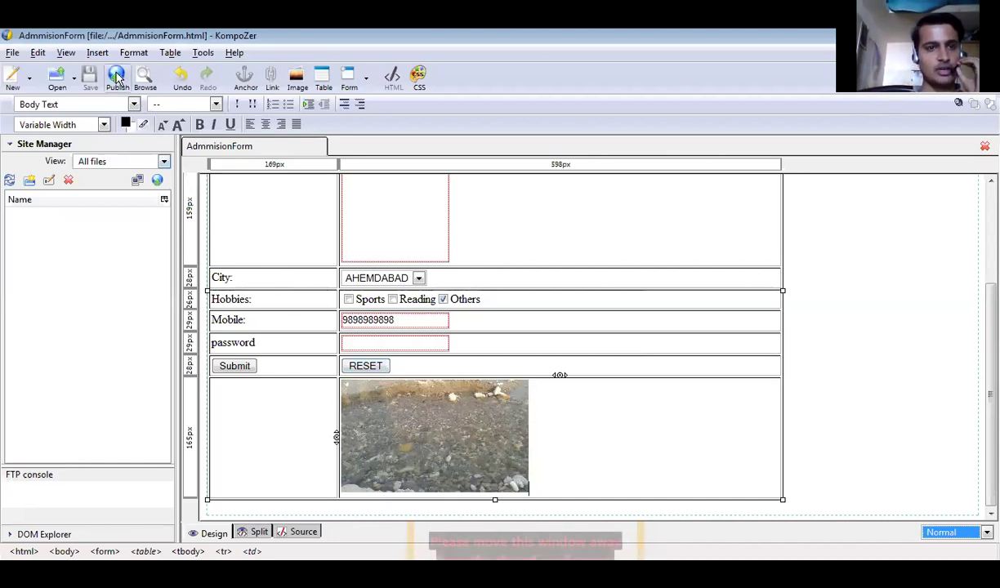
{"action": "left_click", "coordinate": [143, 82]}
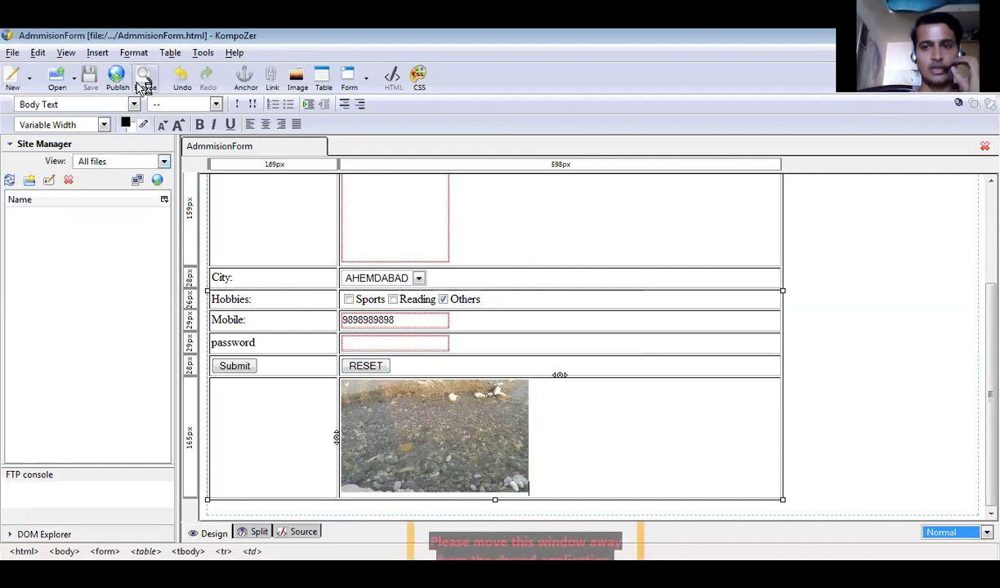
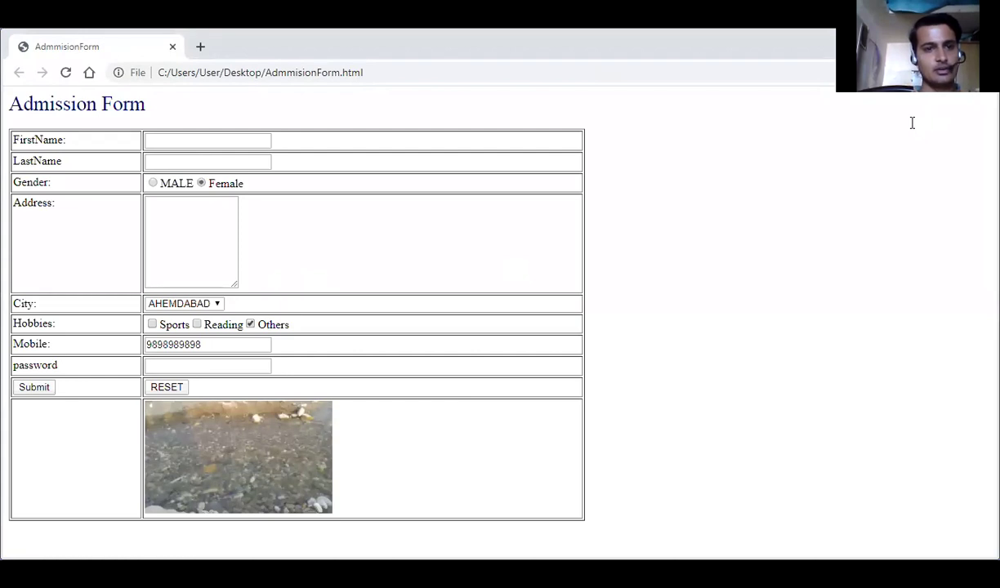
Fill in the FirstName and LastName fields of the admission form.
{"action": "left_click", "coordinate": [208, 140]}
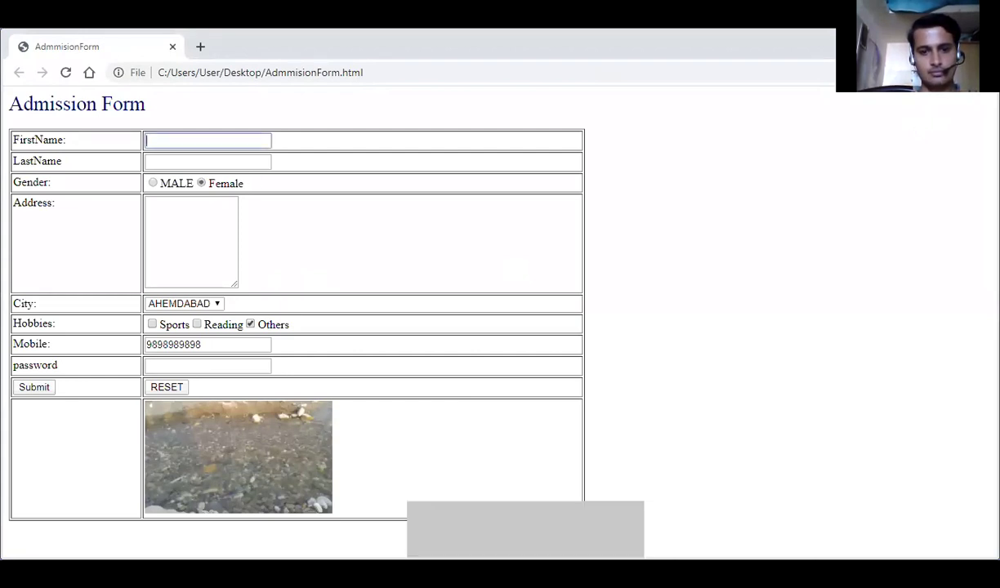
{"action": "left_click", "coordinate": [233, 140]}
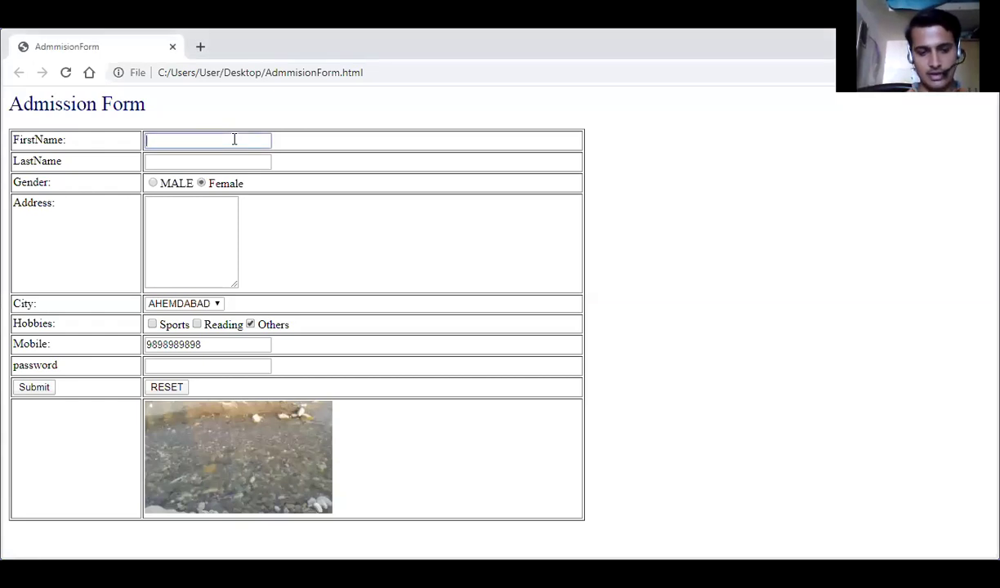
{"action": "type", "text": "PAru"}
{"action": "key", "text": "BackSpace"}
{"action": "type", "text": "e"}
{"action": "key", "text": "BackSpace"}
{"action": "key", "text": "BackSpace"}
{"action": "key", "text": "BackSpace"}
{"action": "key", "text": "Tab"}
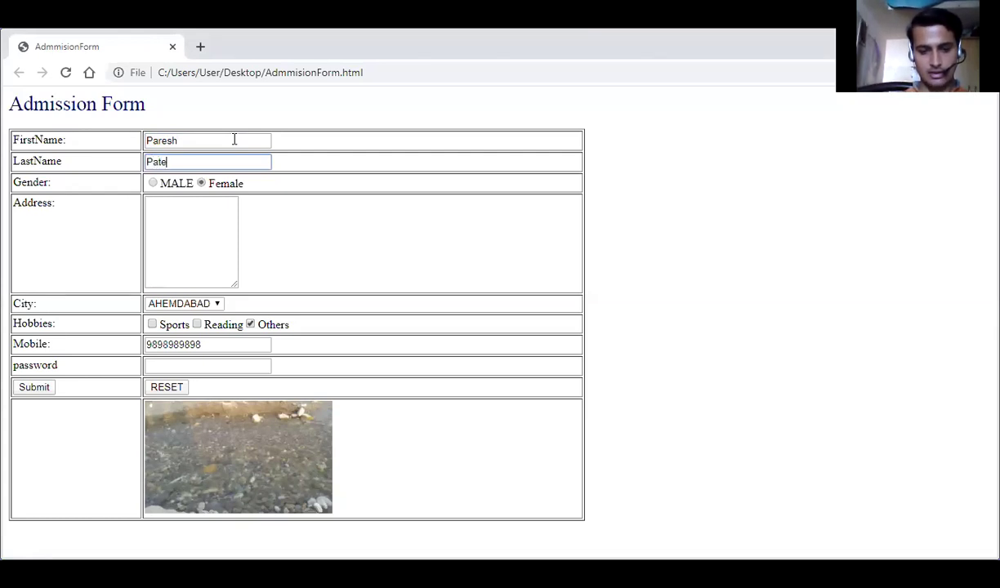
Set the gender to MALE.
{"action": "left_click", "coordinate": [154, 184]}
{"action": "left_click", "coordinate": [201, 184]}
{"action": "left_click", "coordinate": [154, 185]}
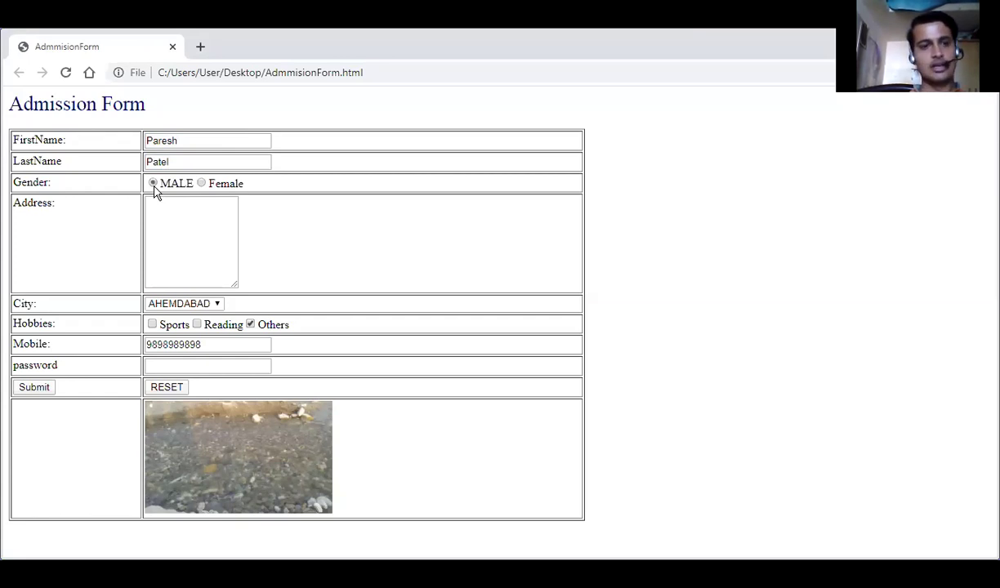
Enter the address '34,xyz' followed by a few blank lines.
{"action": "left_click", "coordinate": [183, 224]}
{"action": "type", "text": "3"}
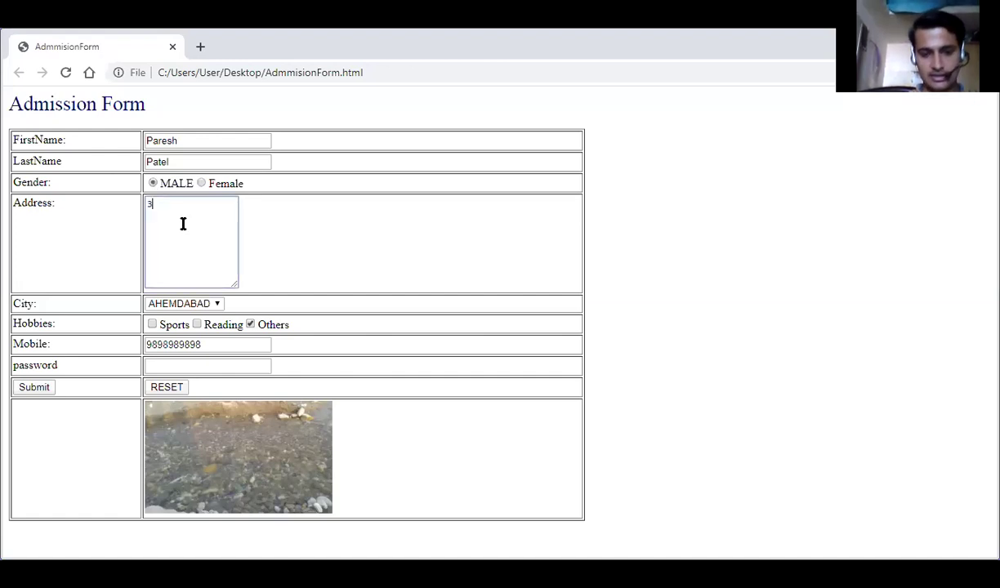
{"action": "type", "text": "4,xyz"}
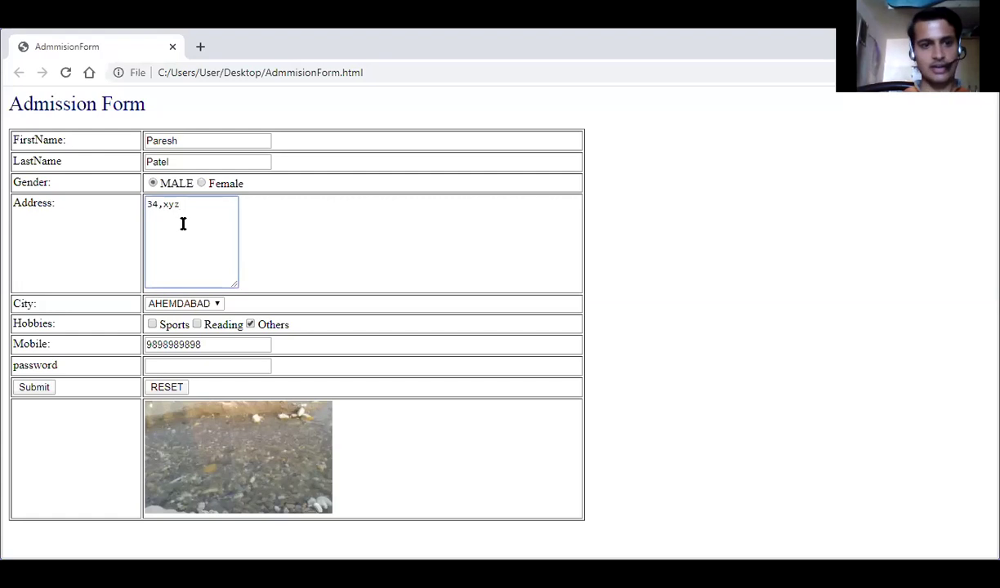
{"action": "key", "text": "Return"}
{"action": "key", "text": "Return"}
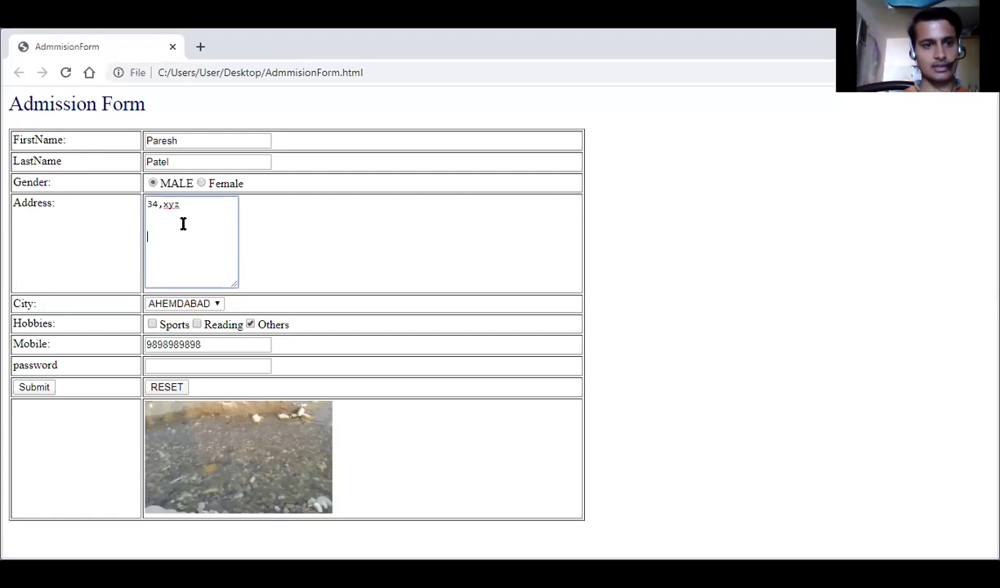
{"action": "key", "text": "Return"}
{"action": "key", "text": "Return"}
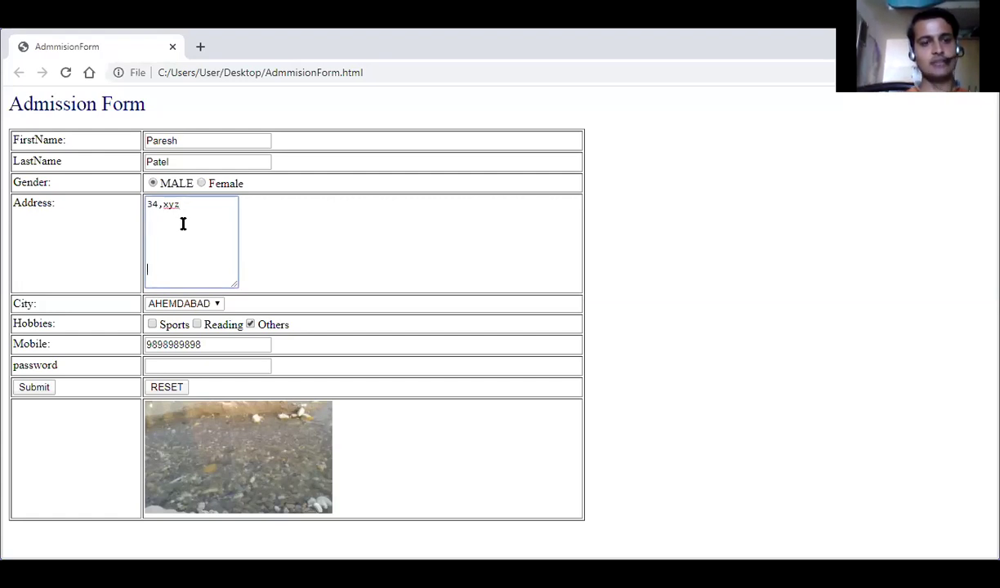
{"action": "key", "text": "Return"}
{"action": "key", "text": "Return"}
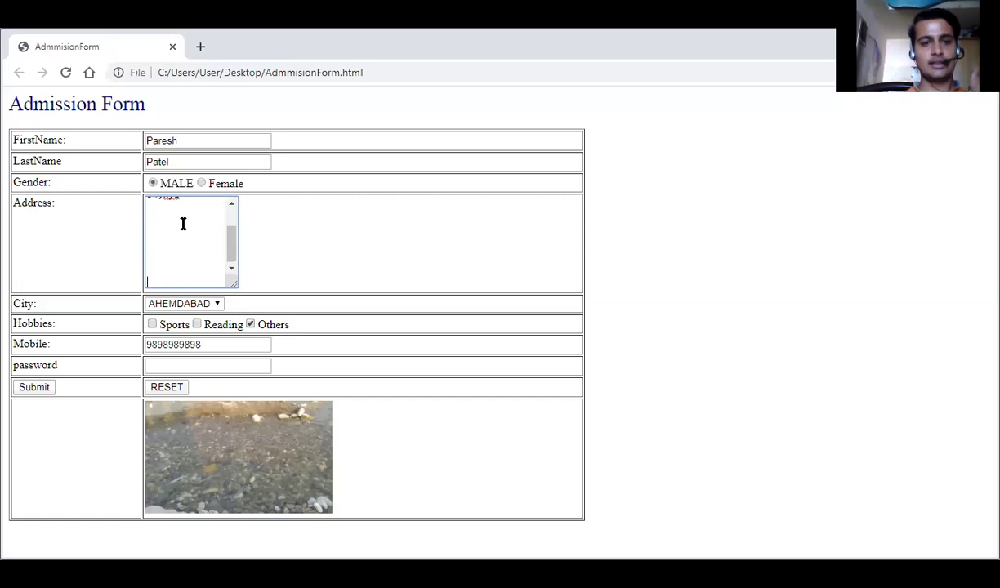
{"action": "key", "text": "ctrl+Home"}
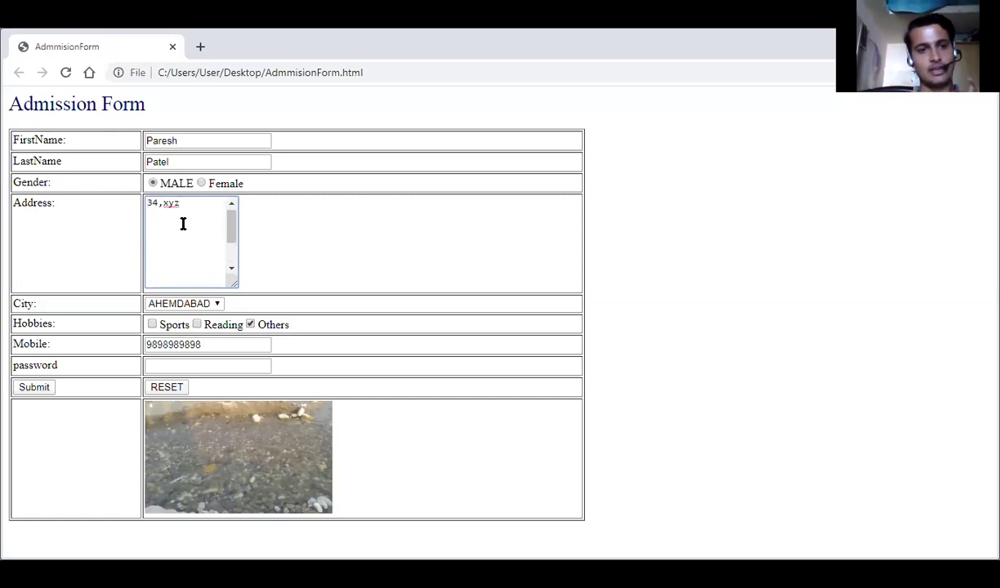
Select Surat as the city and tick the Sports, Others and Reading hobbies.
{"action": "left_click", "coordinate": [217, 305]}
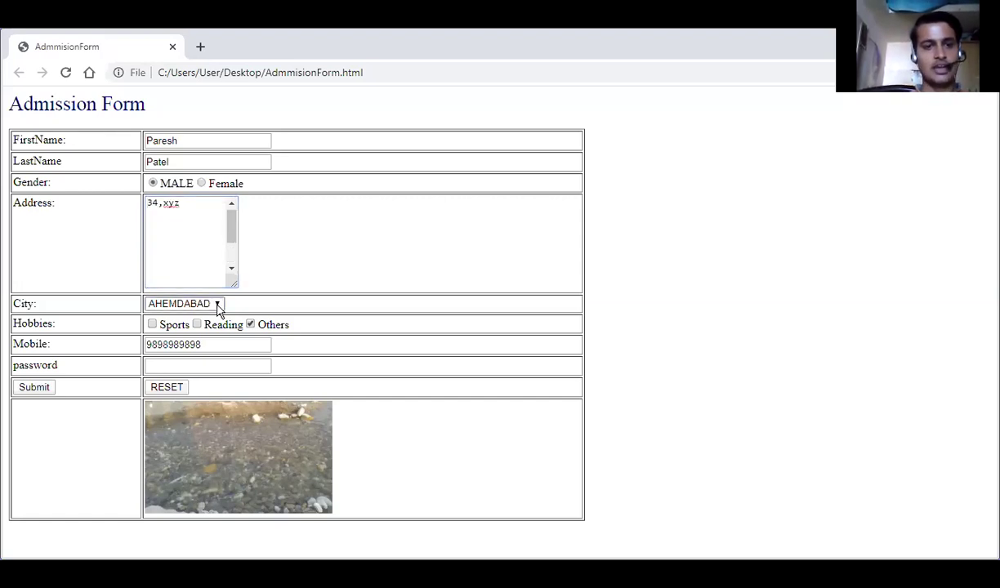
{"action": "left_click", "coordinate": [192, 341]}
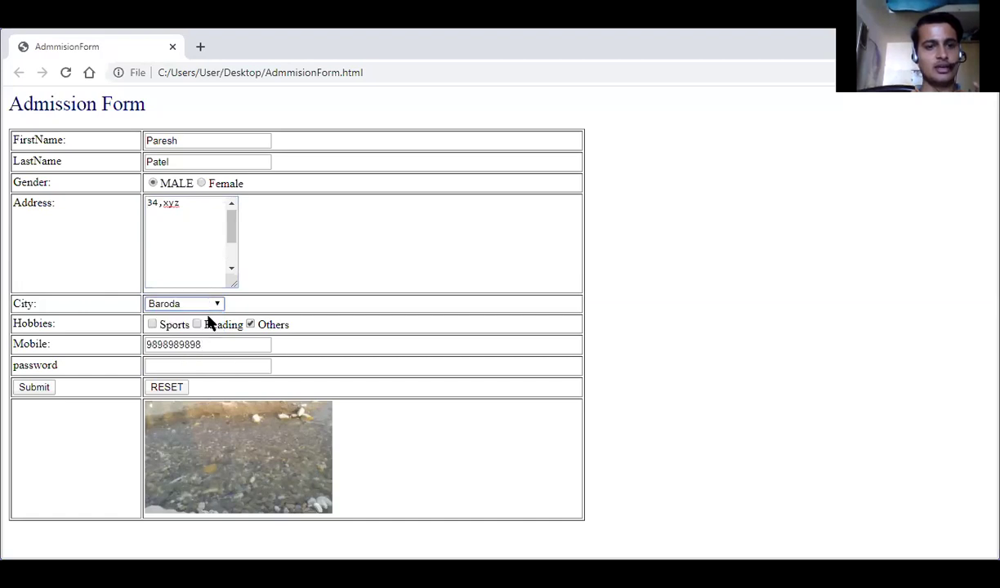
{"action": "left_click", "coordinate": [216, 305]}
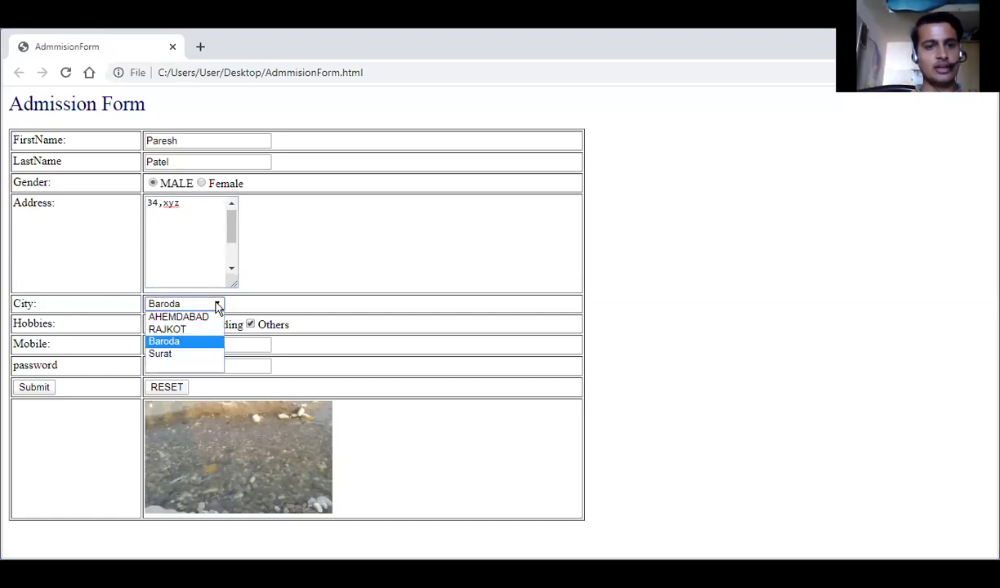
{"action": "left_click", "coordinate": [182, 355]}
{"action": "left_click", "coordinate": [336, 243]}
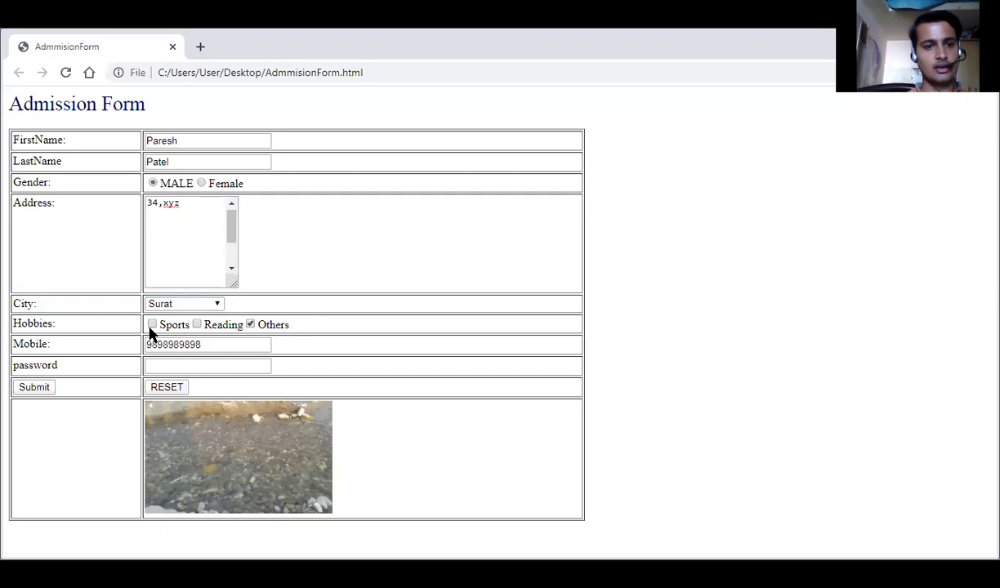
{"action": "left_click", "coordinate": [152, 325]}
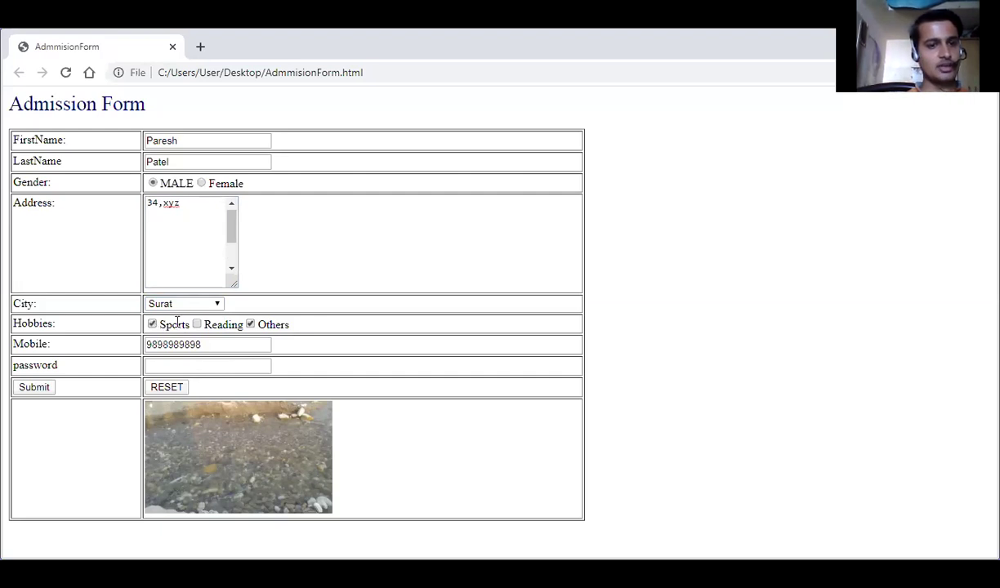
{"action": "left_click", "coordinate": [251, 326]}
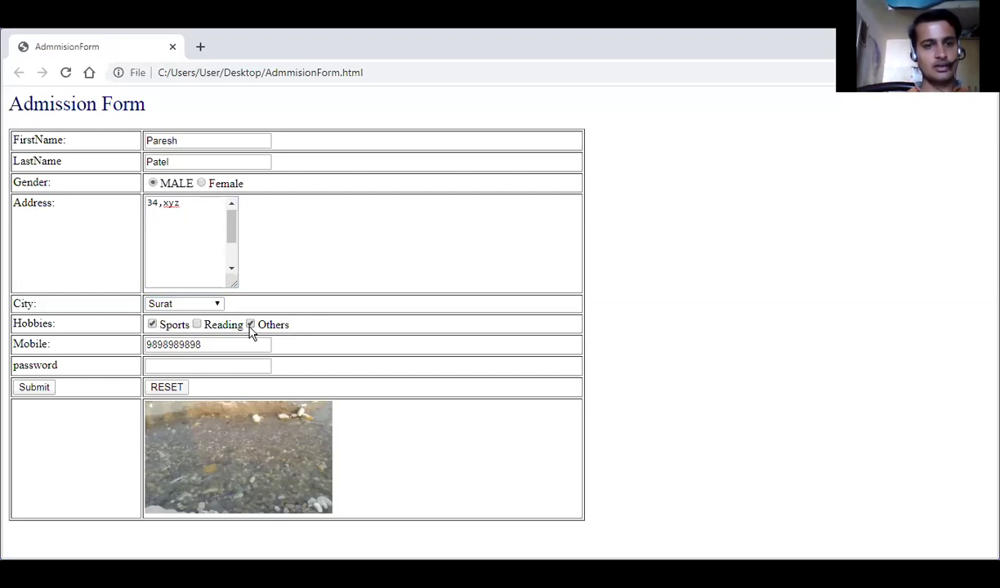
{"action": "left_click", "coordinate": [197, 325]}
Replace the mobile number and type a password into the password field.
{"action": "left_click", "coordinate": [205, 344]}
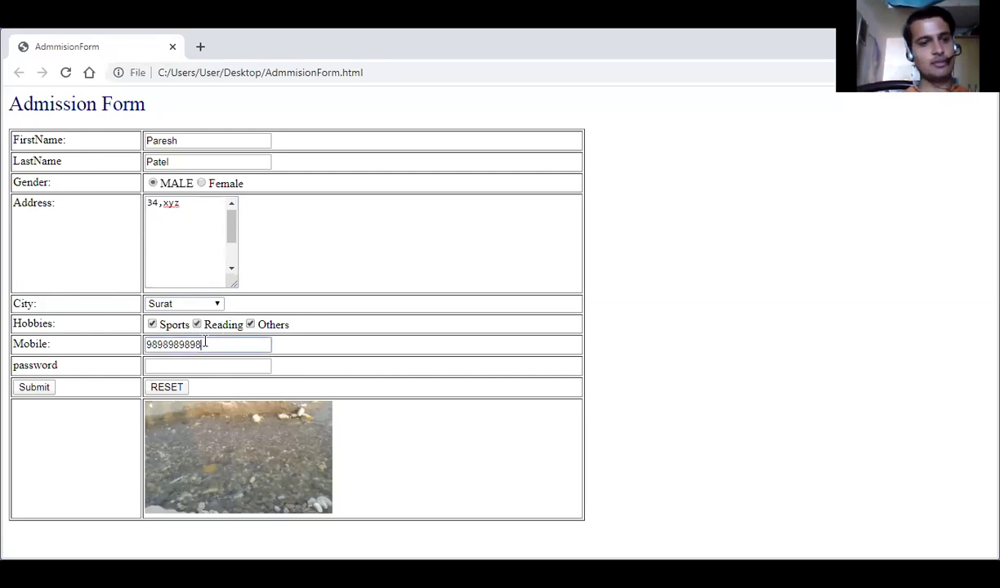
{"action": "key", "text": "BackSpace"}
{"action": "key", "text": "BackSpace"}
{"action": "key", "text": "BackSpace"}
{"action": "key", "text": "BackSpace"}
{"action": "key", "text": "BackSpace"}
{"action": "key", "text": "BackSpace"}
{"action": "key", "text": "BackSpace"}
{"action": "key", "text": "BackSpace"}
{"action": "key", "text": "BackSpace"}
{"action": "key", "text": "BackSpace"}
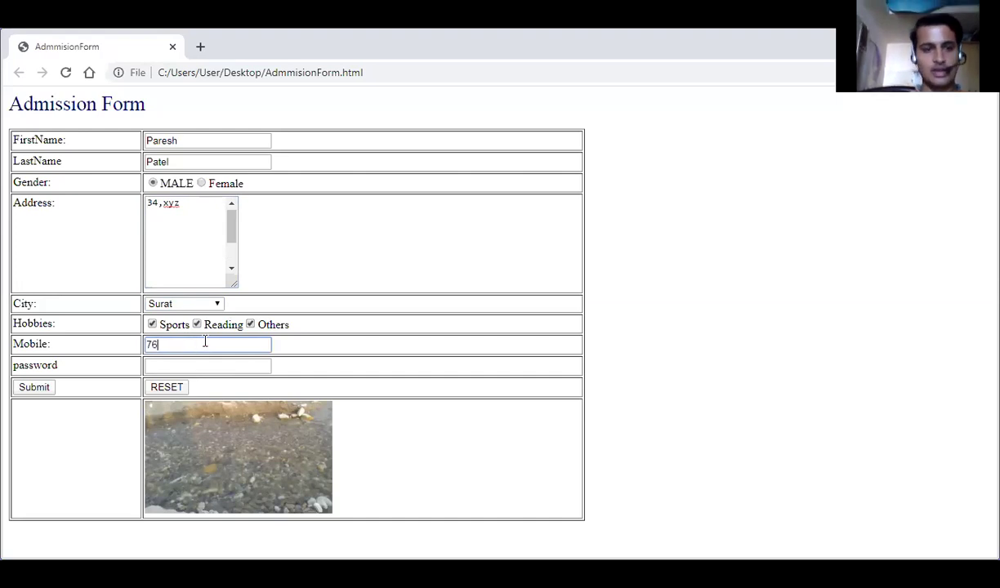
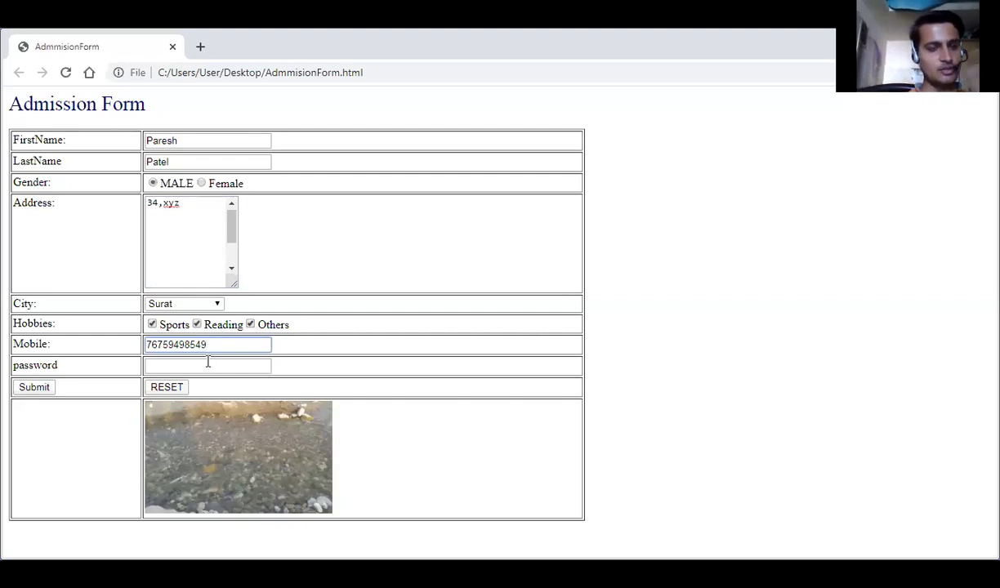
{"action": "left_click", "coordinate": [207, 362]}
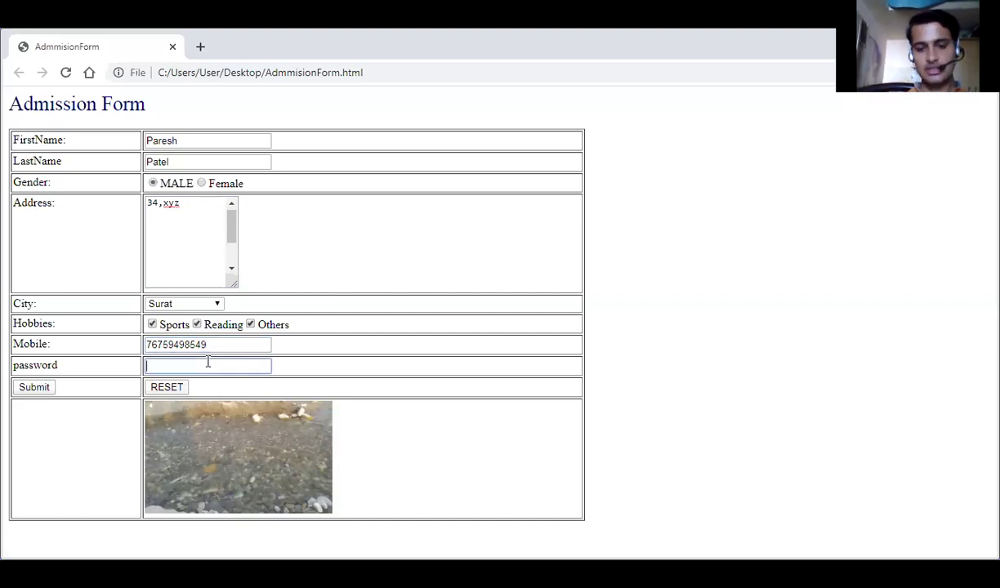
{"action": "type", "text": "123456789"}
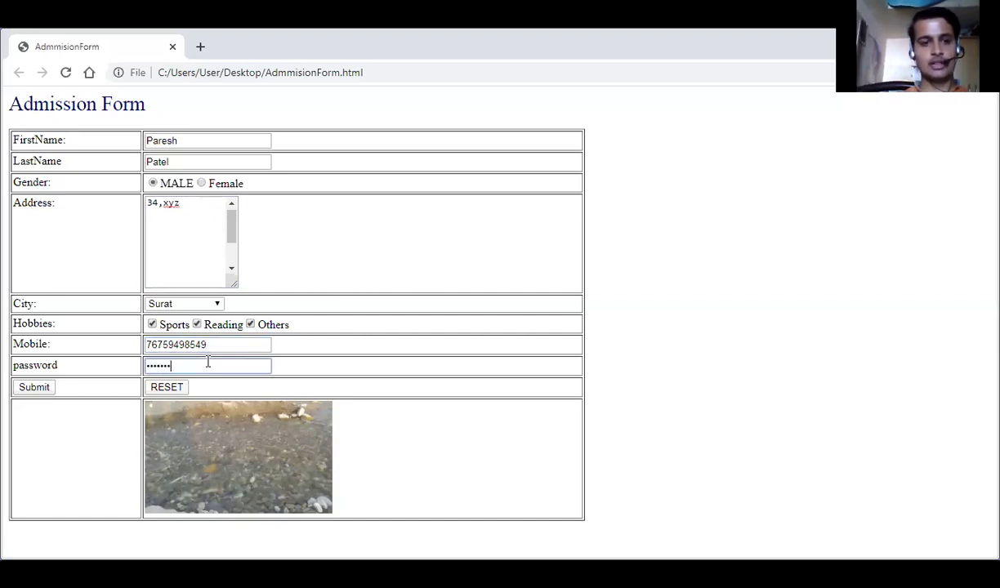
{"action": "type", "text": "0123"}
{"action": "key", "text": "BackSpace"}
{"action": "key", "text": "BackSpace"}
{"action": "key", "text": "BackSpace"}
{"action": "key", "text": "BackSpace"}
{"action": "key", "text": "BackSpace"}
{"action": "key", "text": "BackSpace"}
{"action": "key", "text": "BackSpace"}
{"action": "key", "text": "BackSpace"}
{"action": "key", "text": "BackSpace"}
{"action": "key", "text": "BackSpace"}
{"action": "key", "text": "BackSpace"}
{"action": "key", "text": "BackSpace"}
{"action": "key", "text": "BackSpace"}
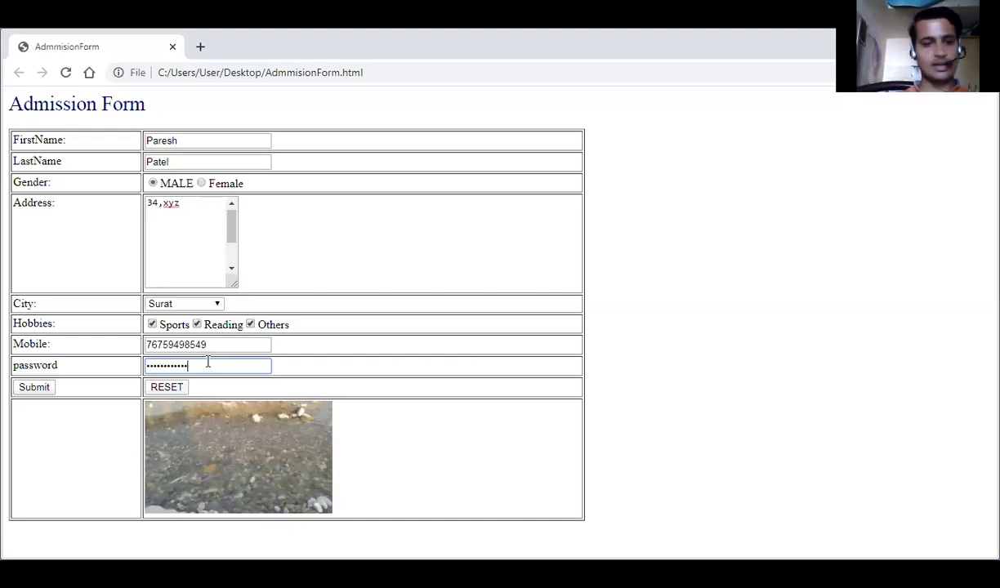
{"action": "type", "text": "123456789"}
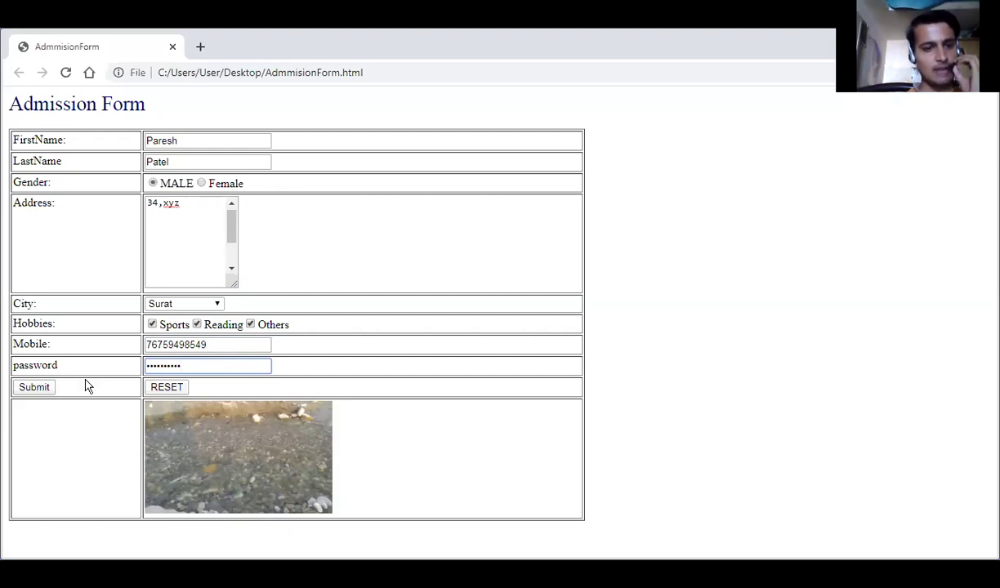
Submit and reset the form, reload the Admission Form page, then switch back to KompoZer.
{"action": "left_click", "coordinate": [35, 393]}
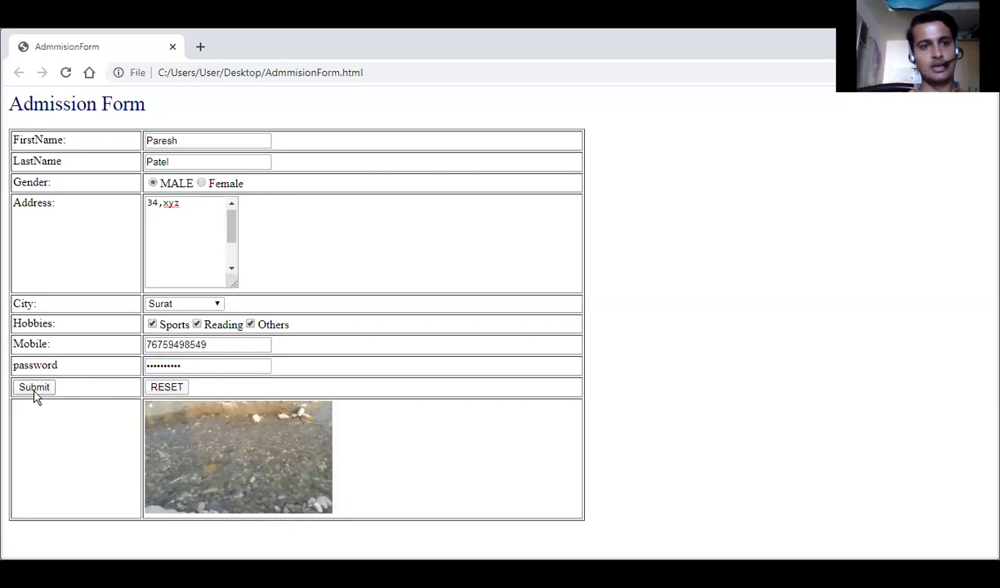
{"action": "left_click", "coordinate": [34, 393]}
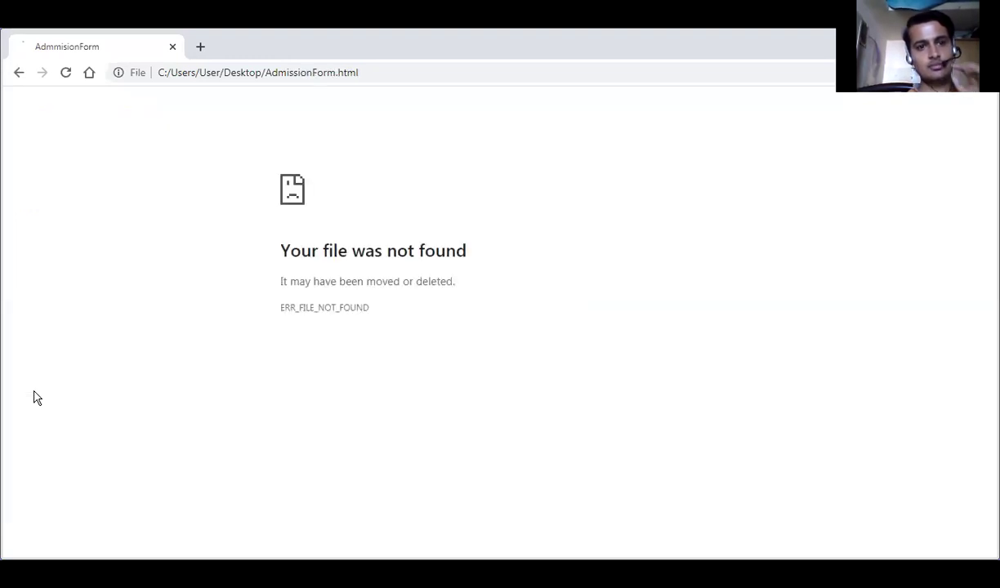
{"action": "left_click", "coordinate": [19, 73]}
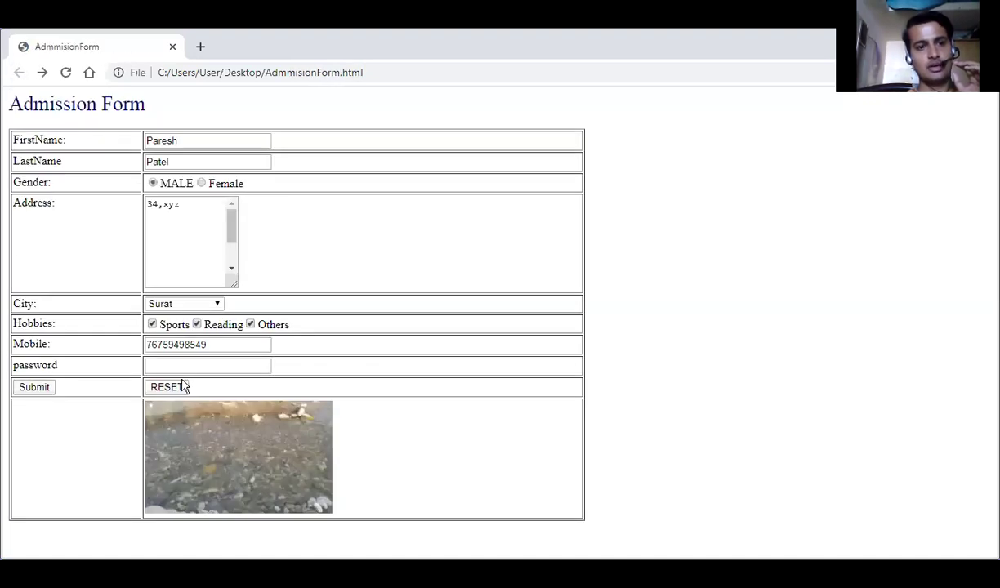
{"action": "left_click", "coordinate": [168, 388]}
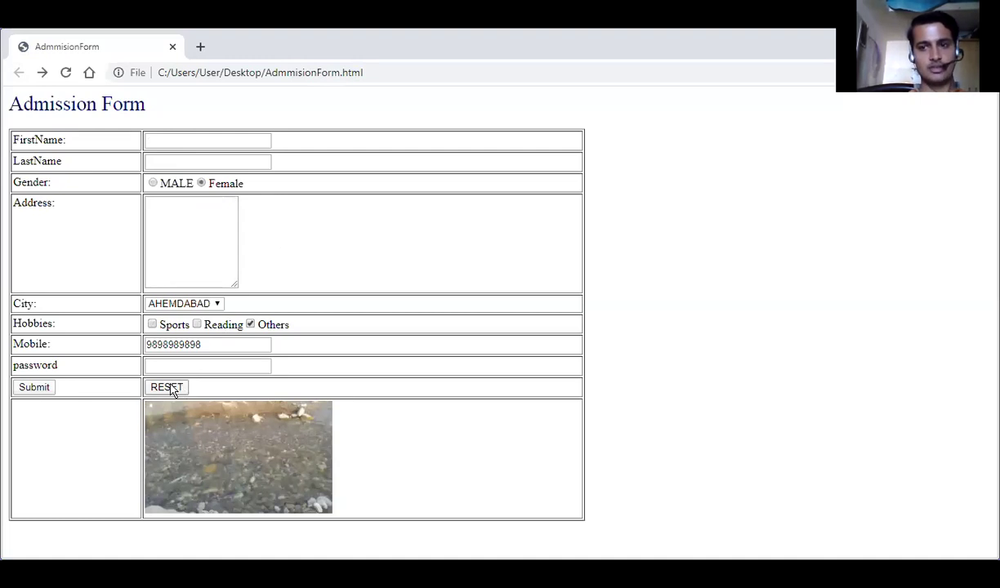
{"action": "left_click", "coordinate": [34, 387]}
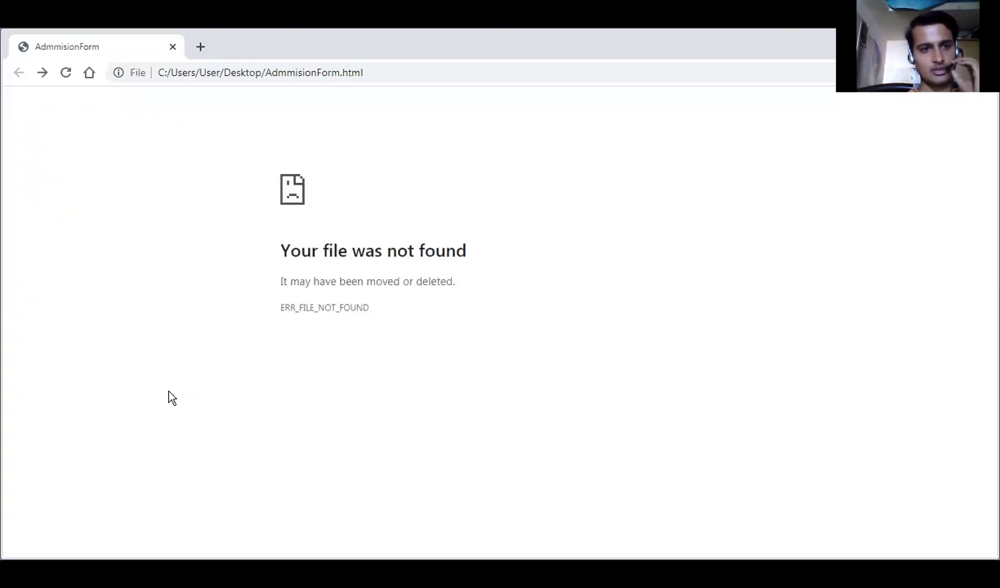
{"action": "left_click", "coordinate": [19, 73]}
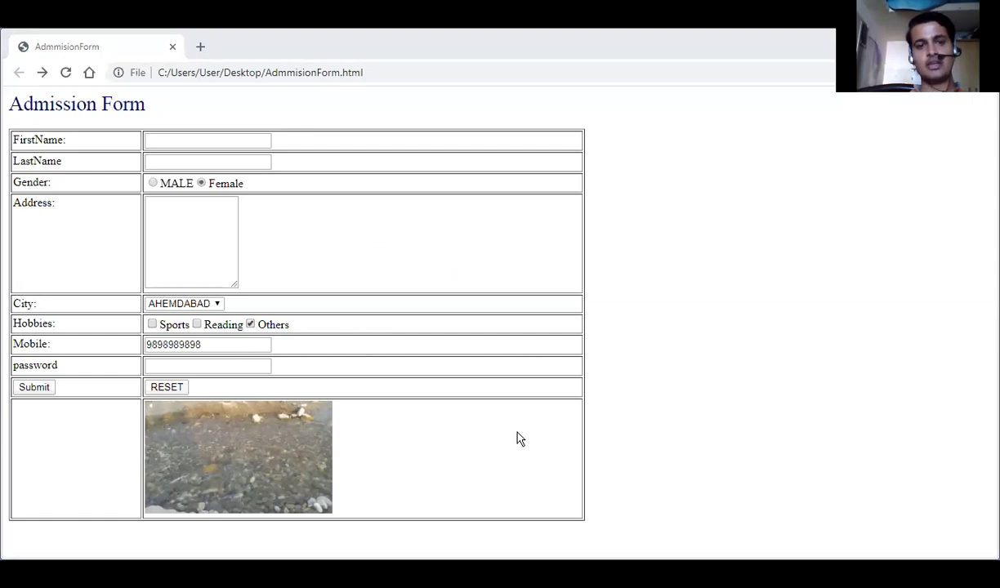
{"action": "key", "text": "alt+Tab"}
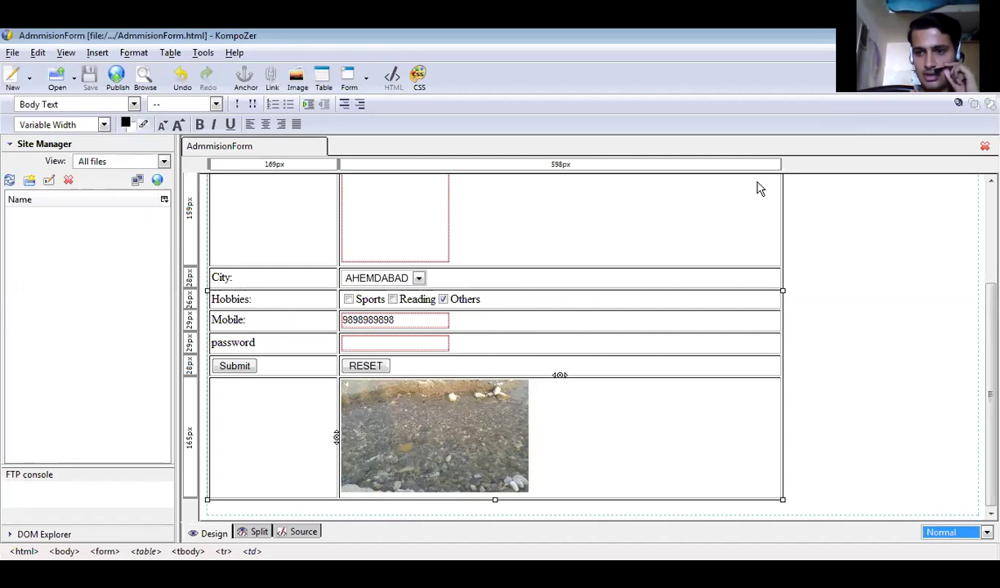
Browse the Format menu's Font and Writing Direction options, choosing left-to-right text direction.
{"action": "scroll", "coordinate": [756, 186], "scroll_direction": "up", "scroll_amount": 3}
{"action": "scroll", "coordinate": [948, 245], "scroll_direction": "up", "scroll_amount": 2}
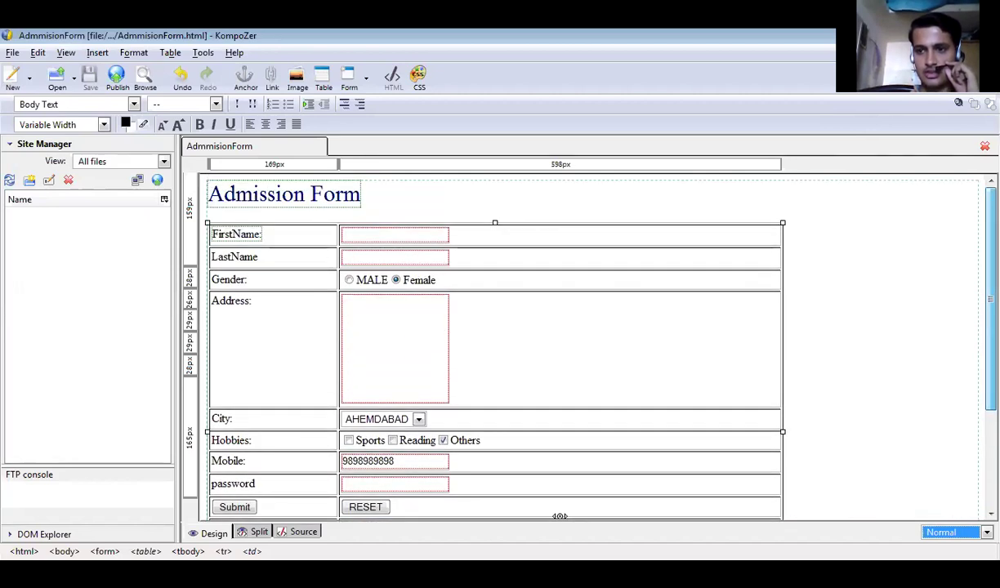
{"action": "left_click", "coordinate": [133, 54]}
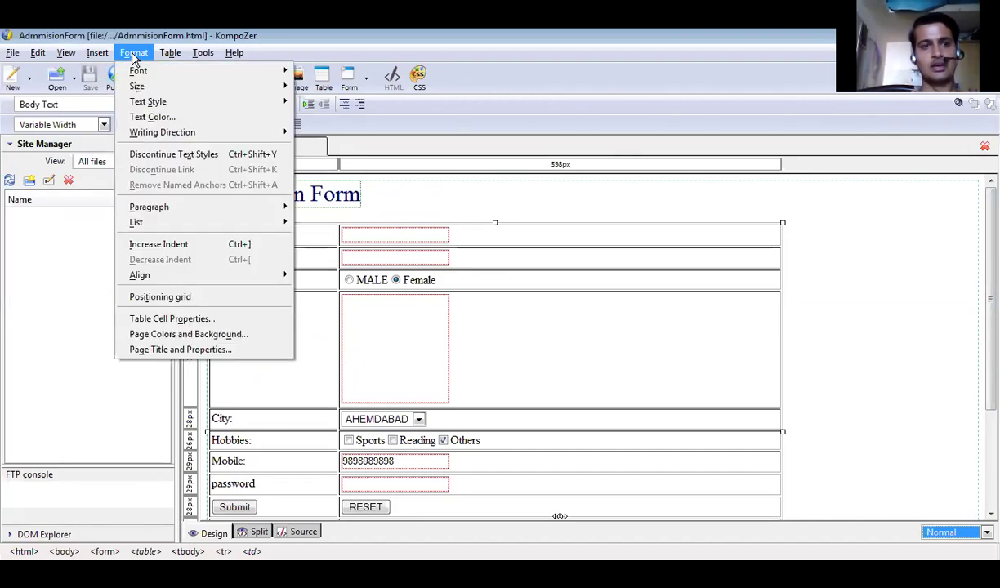
{"action": "left_click", "coordinate": [200, 74]}
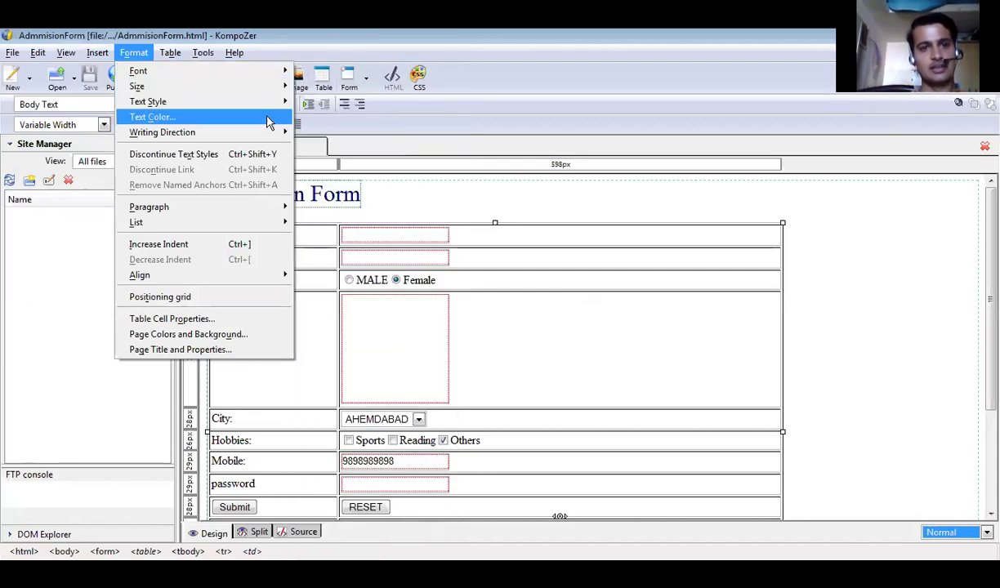
{"action": "mouse_move", "coordinate": [275, 132]}
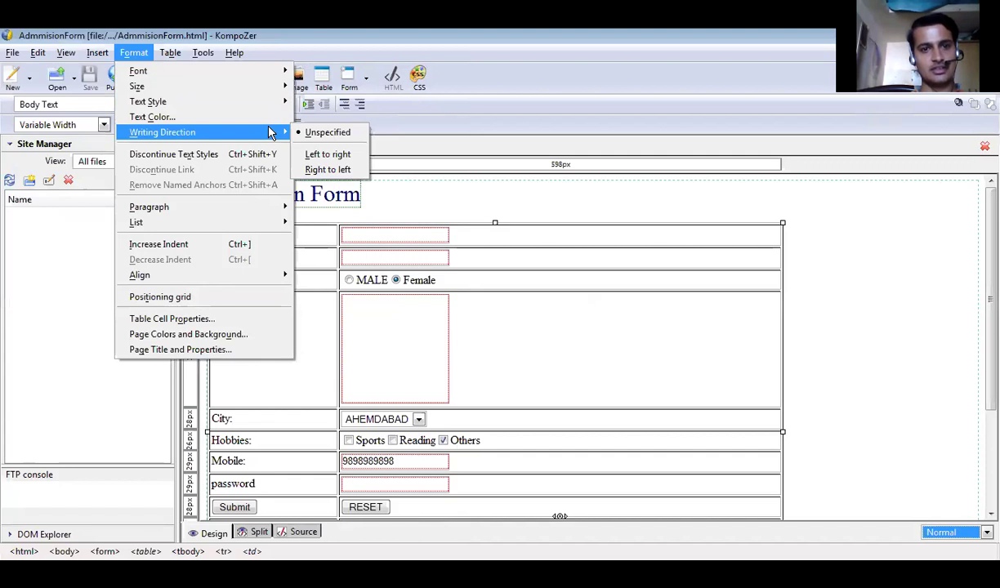
{"action": "left_click", "coordinate": [319, 152]}
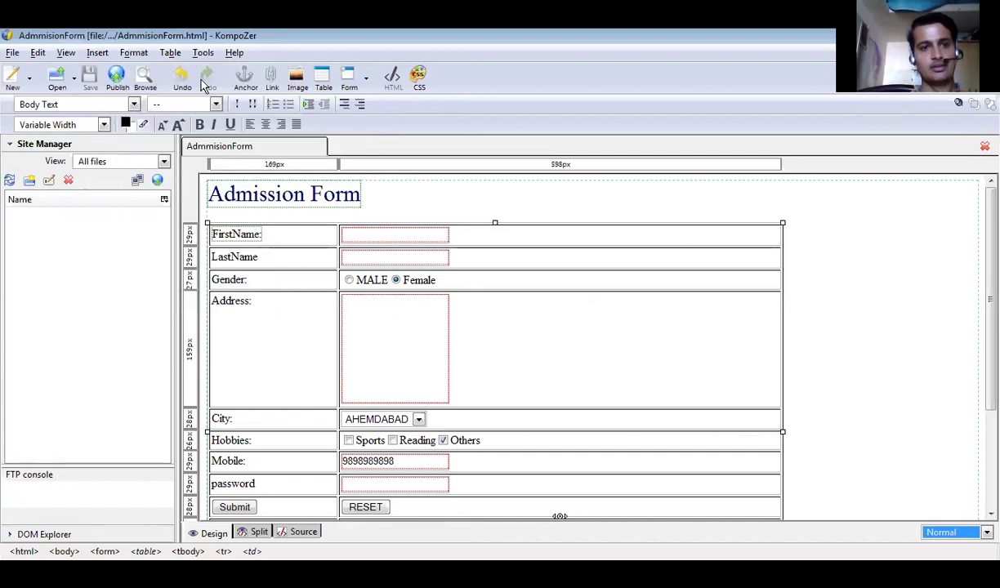
{"action": "left_click", "coordinate": [134, 59]}
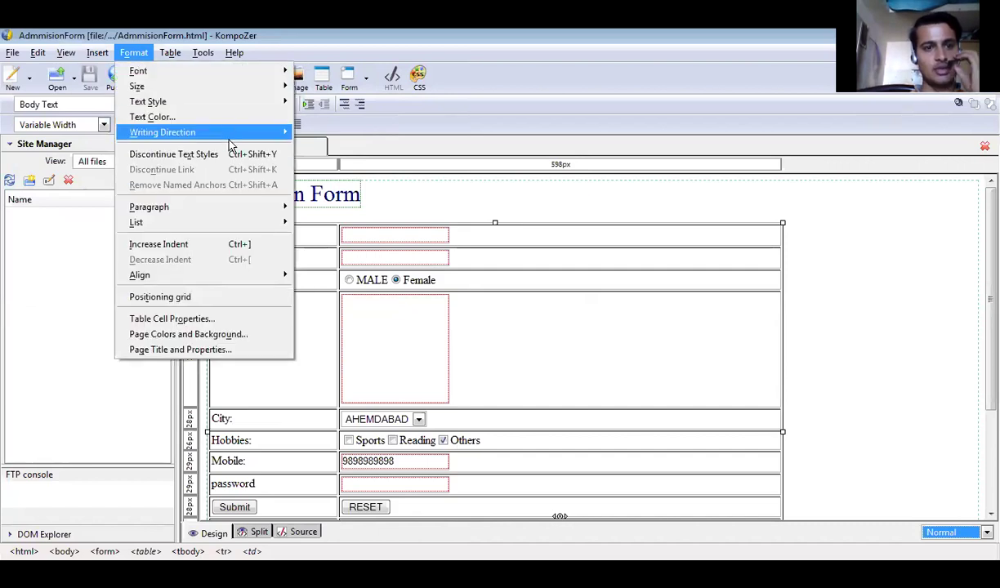
{"action": "left_click", "coordinate": [235, 335]}
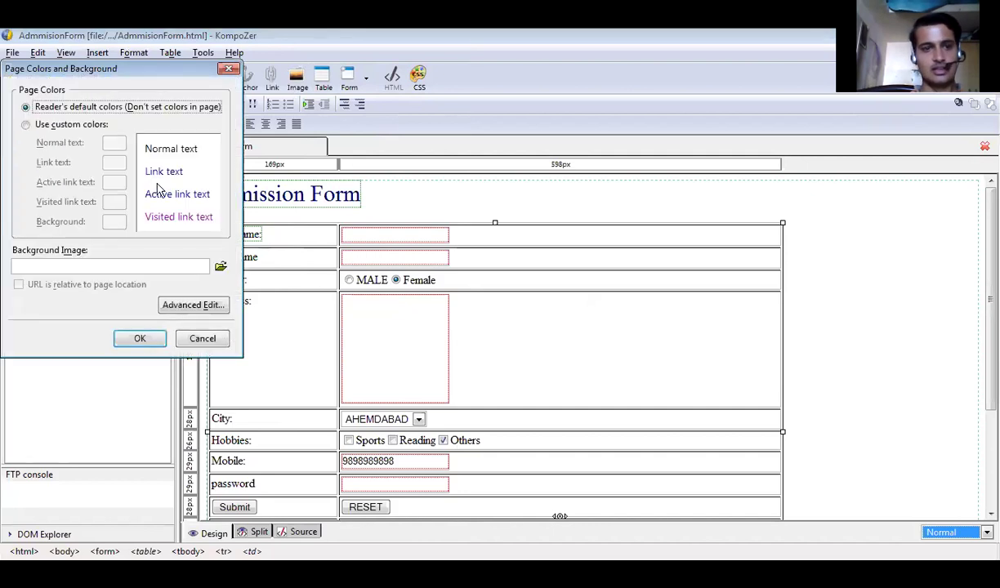
{"action": "left_click", "coordinate": [61, 125]}
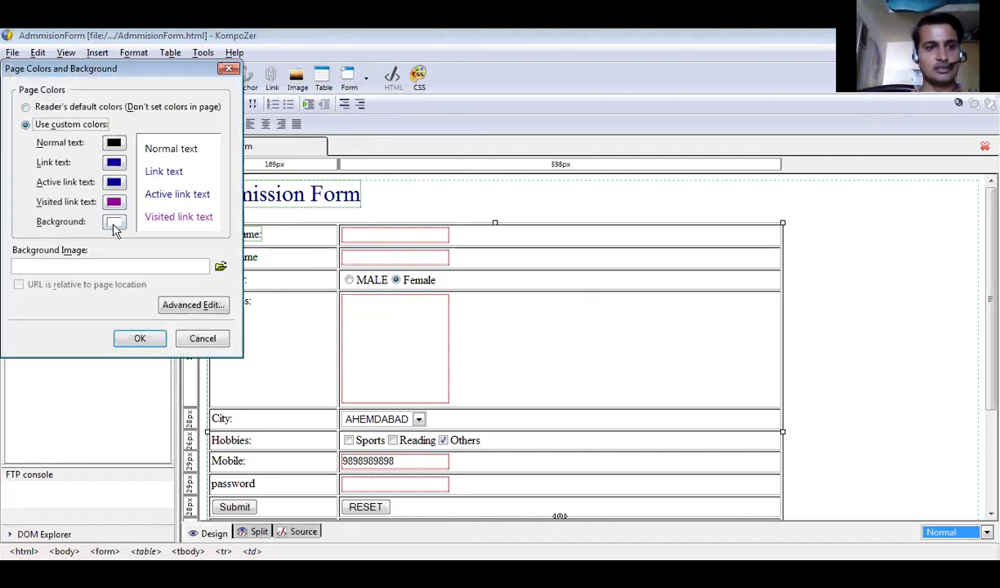
{"action": "left_click", "coordinate": [118, 226]}
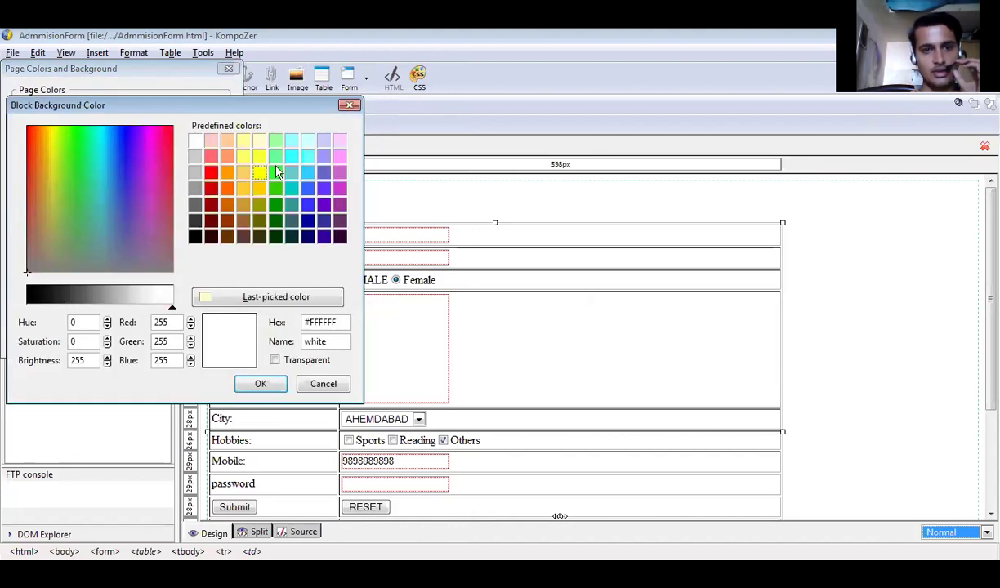
{"action": "left_click", "coordinate": [323, 143]}
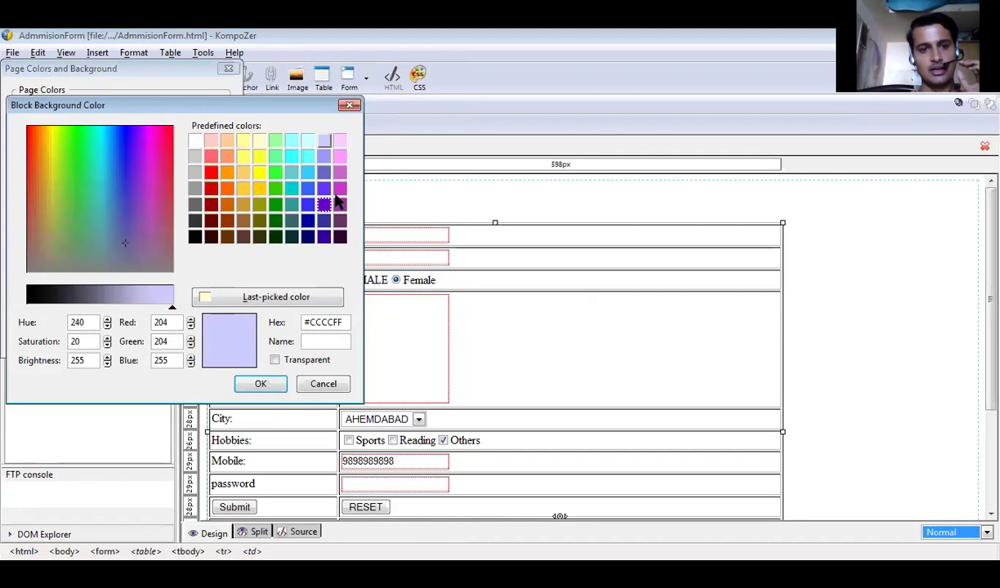
{"action": "left_click", "coordinate": [258, 140]}
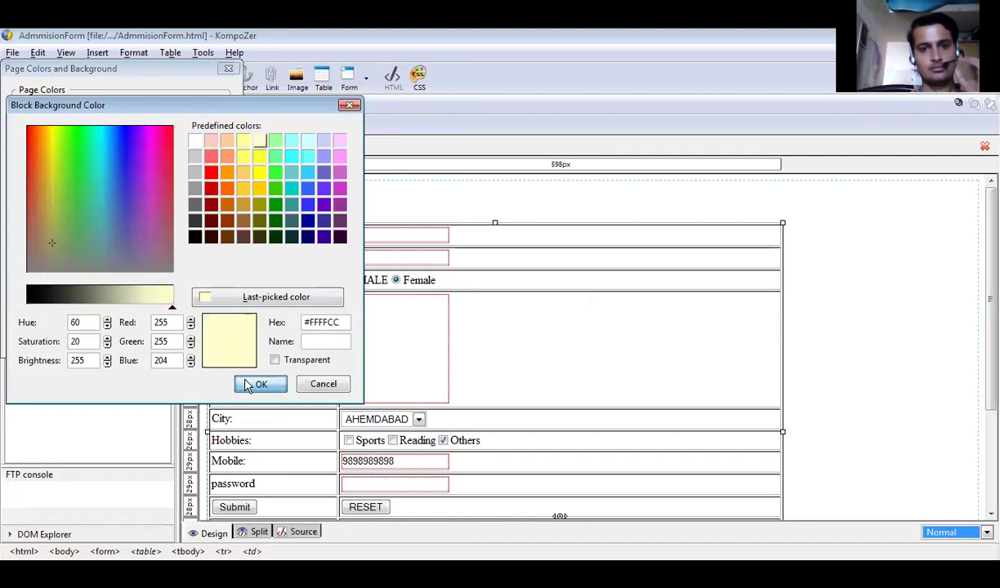
{"action": "left_click", "coordinate": [253, 383]}
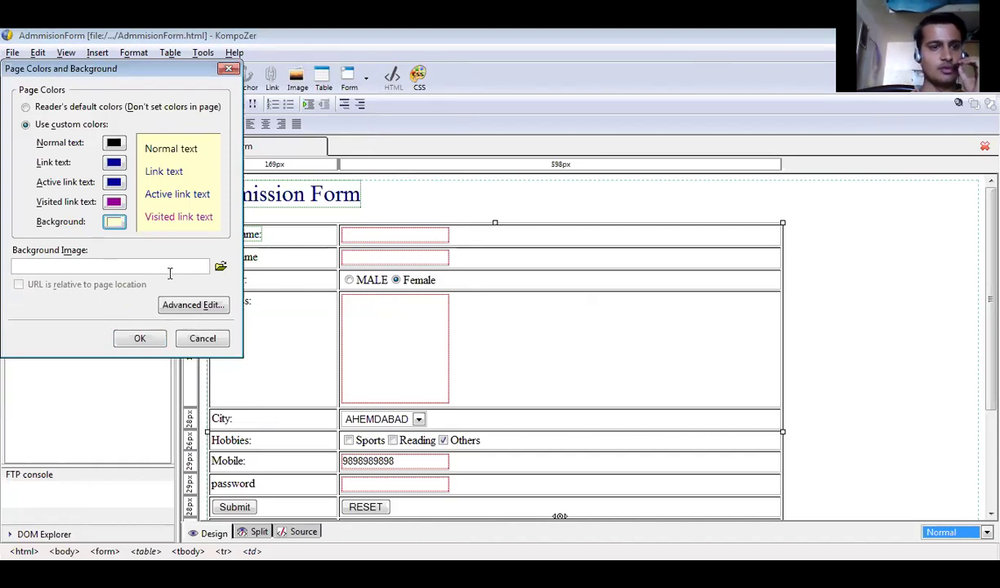
{"action": "left_click", "coordinate": [220, 273]}
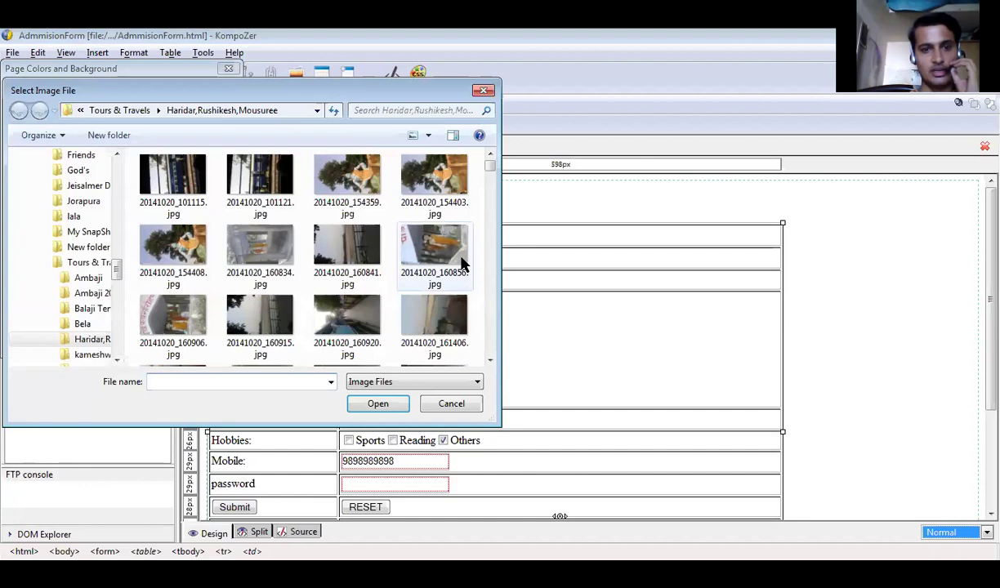
{"action": "left_click_drag", "start_coordinate": [489, 169], "coordinate": [494, 218]}
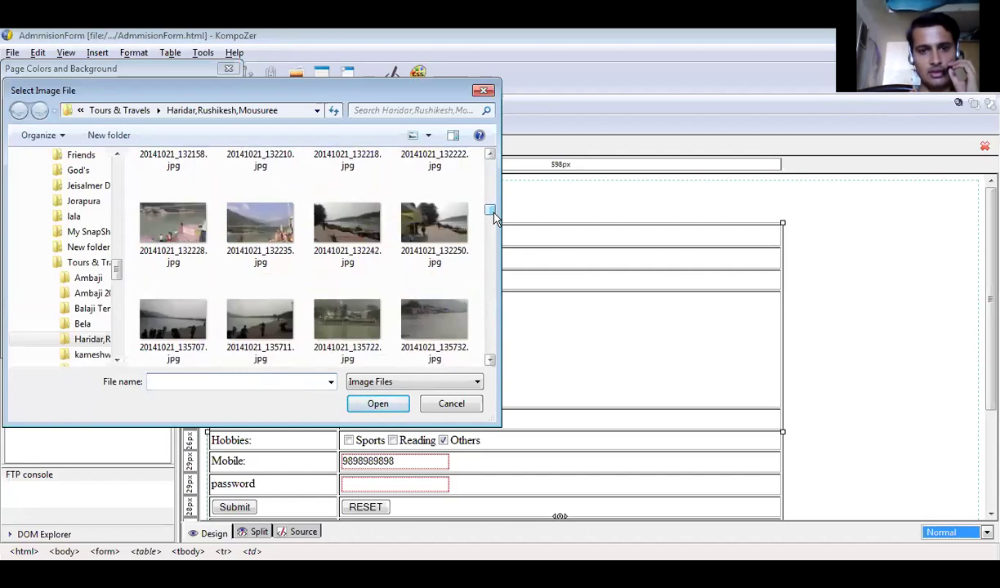
{"action": "left_click", "coordinate": [365, 327]}
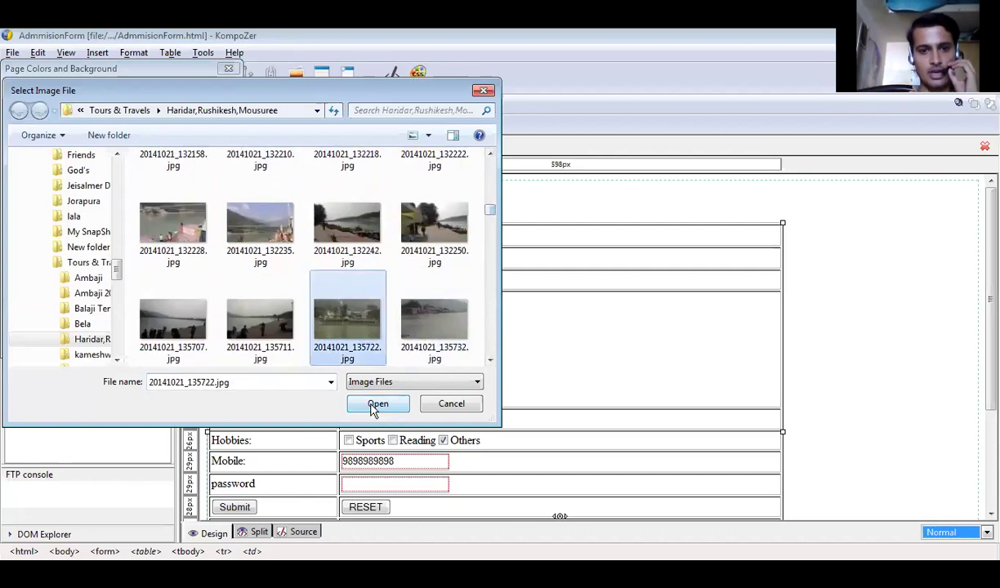
{"action": "left_click", "coordinate": [374, 405]}
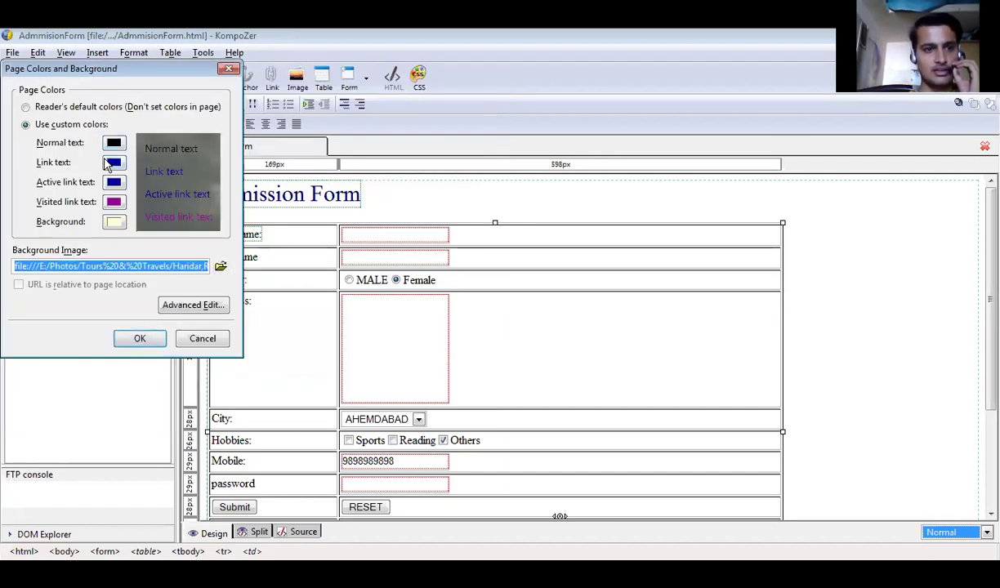
{"action": "left_click", "coordinate": [141, 340]}
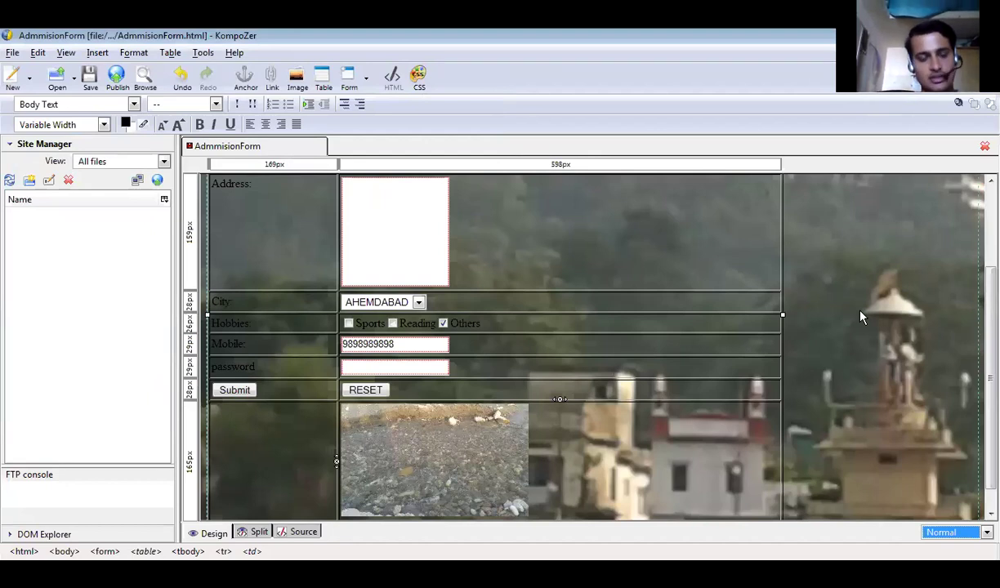
{"action": "key", "text": "ctrl+z"}
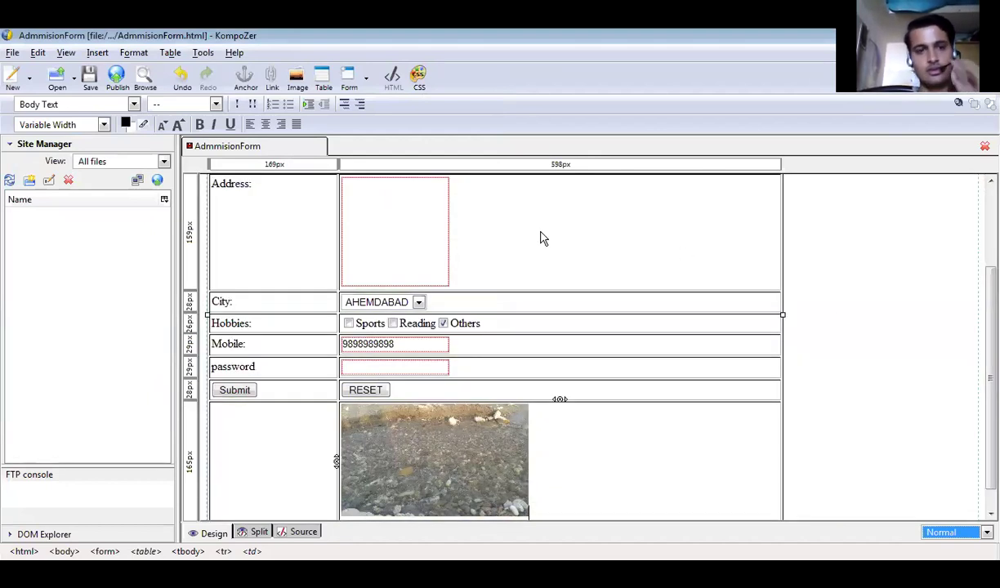
{"action": "key", "text": "ctrl+z"}
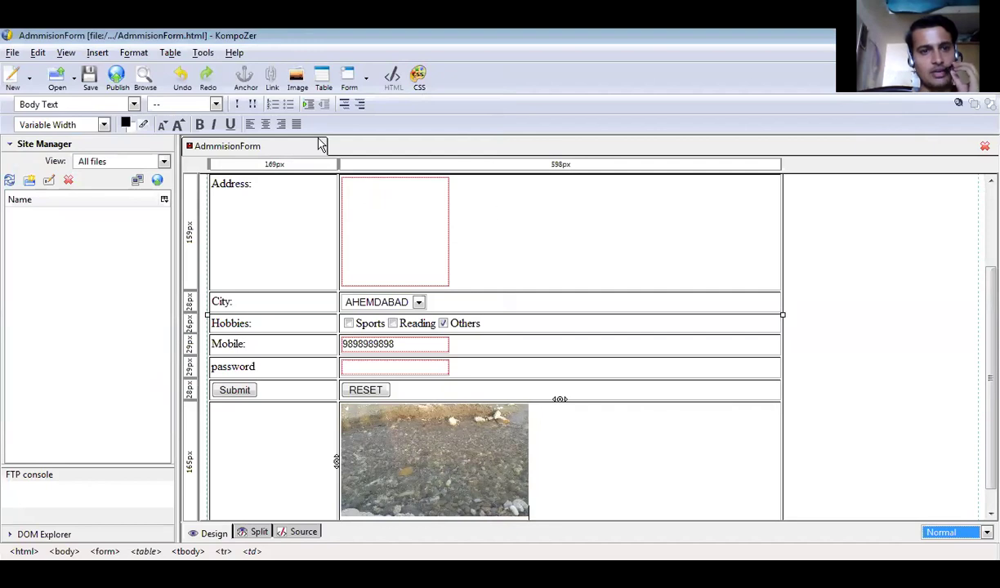
Apply custom page colours with a pale yellow #FFFFCC background.
{"action": "left_click", "coordinate": [134, 52]}
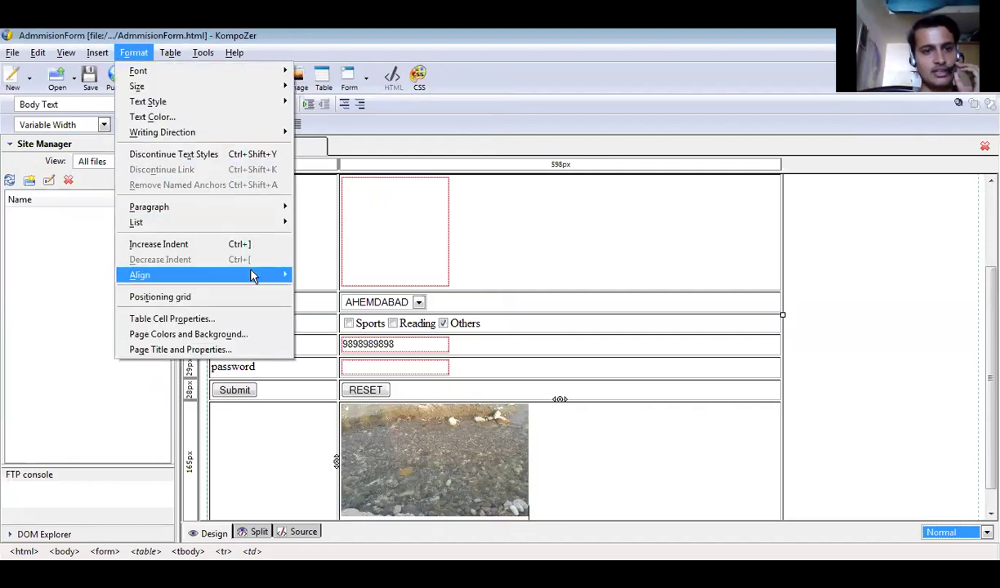
{"action": "left_click", "coordinate": [245, 337]}
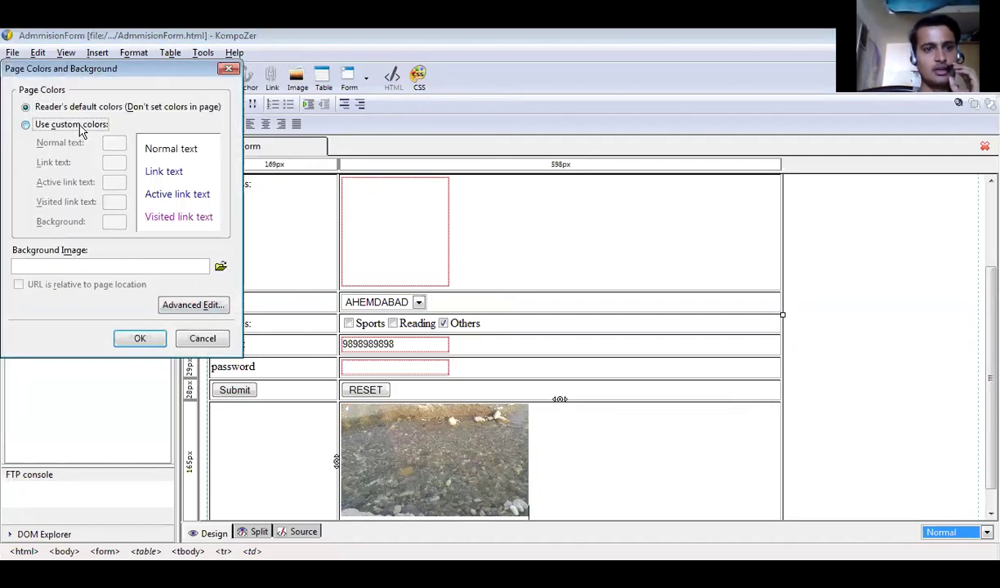
{"action": "left_click", "coordinate": [79, 124]}
{"action": "left_click", "coordinate": [115, 222]}
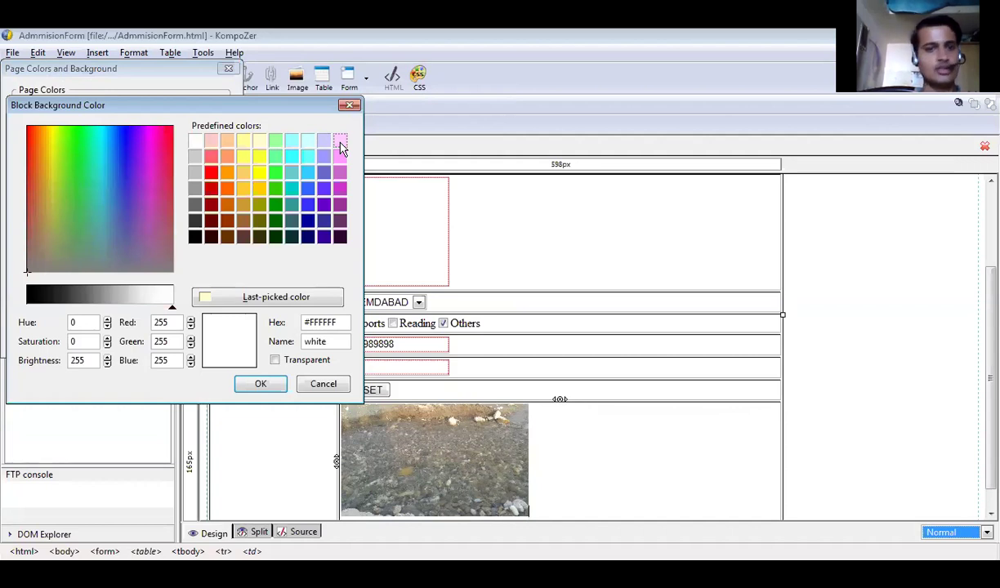
{"action": "left_click", "coordinate": [341, 144]}
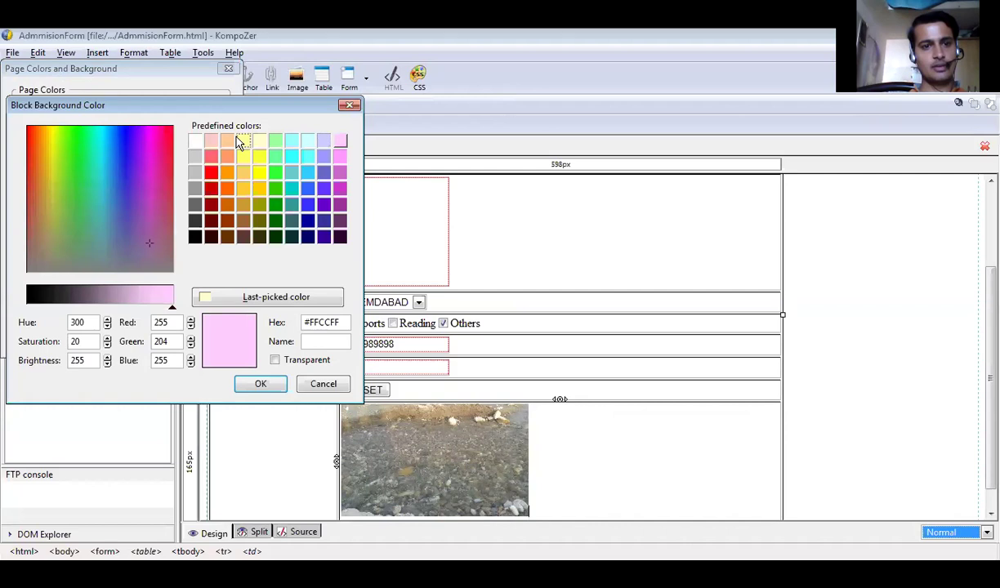
{"action": "left_click", "coordinate": [259, 142]}
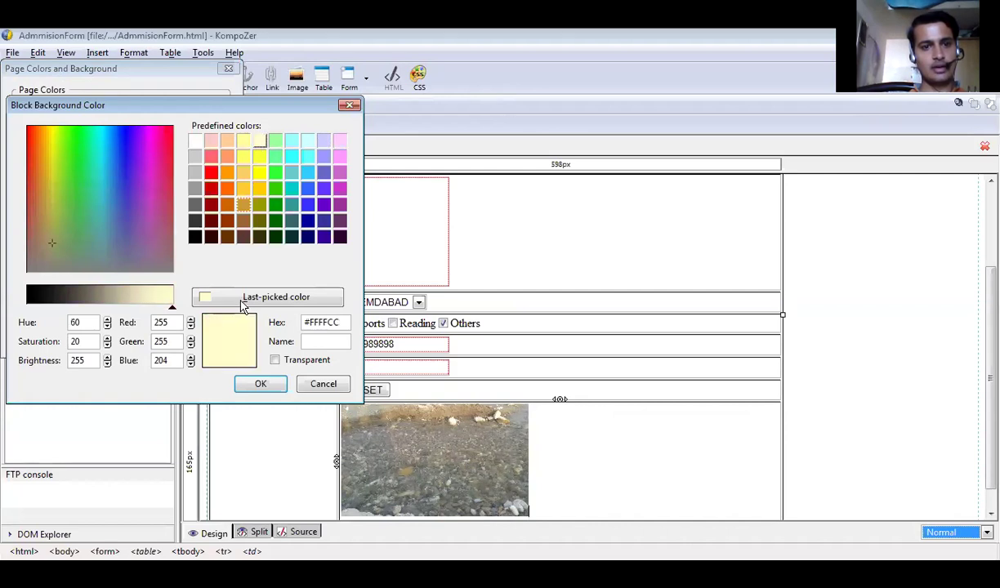
{"action": "left_click", "coordinate": [259, 386]}
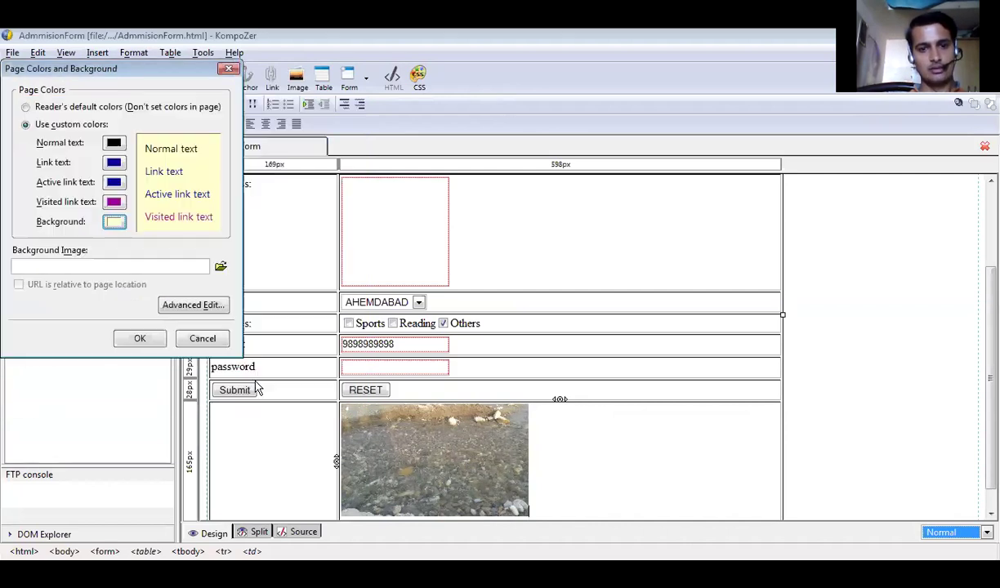
{"action": "left_click", "coordinate": [144, 342]}
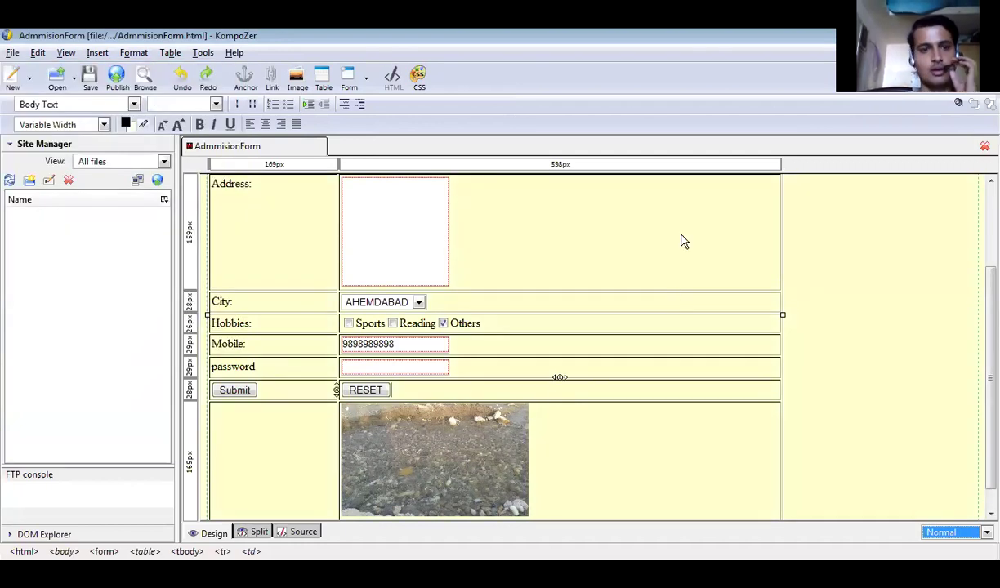
Change the page title to Registration and the author to 'xyx' in page properties.
{"action": "left_click", "coordinate": [147, 51]}
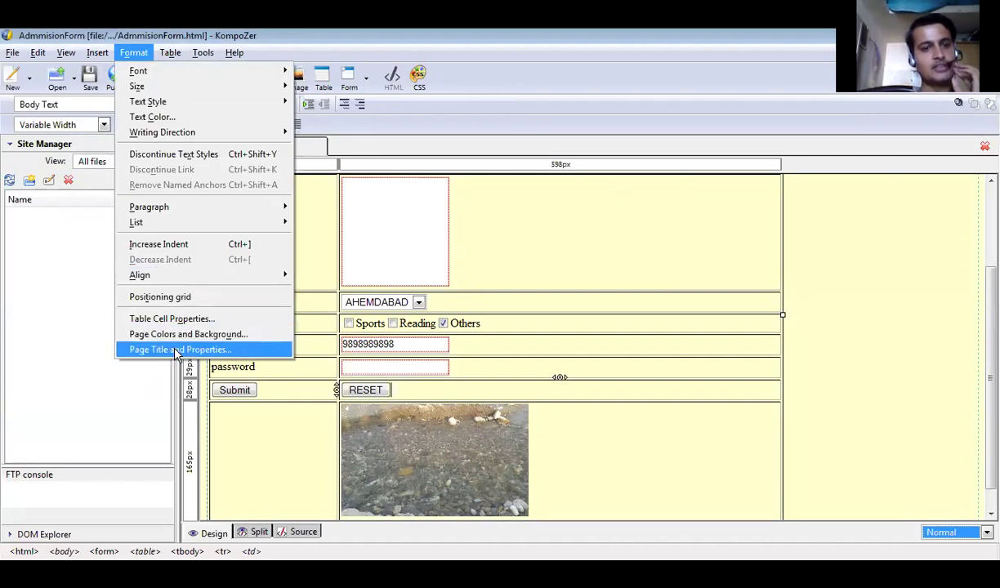
{"action": "left_click", "coordinate": [175, 349]}
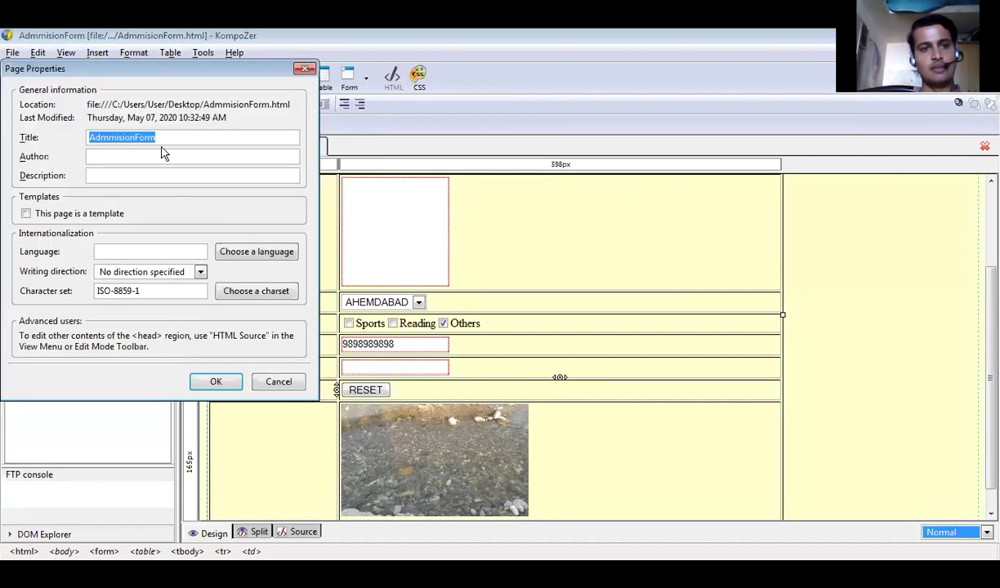
{"action": "left_click", "coordinate": [167, 137]}
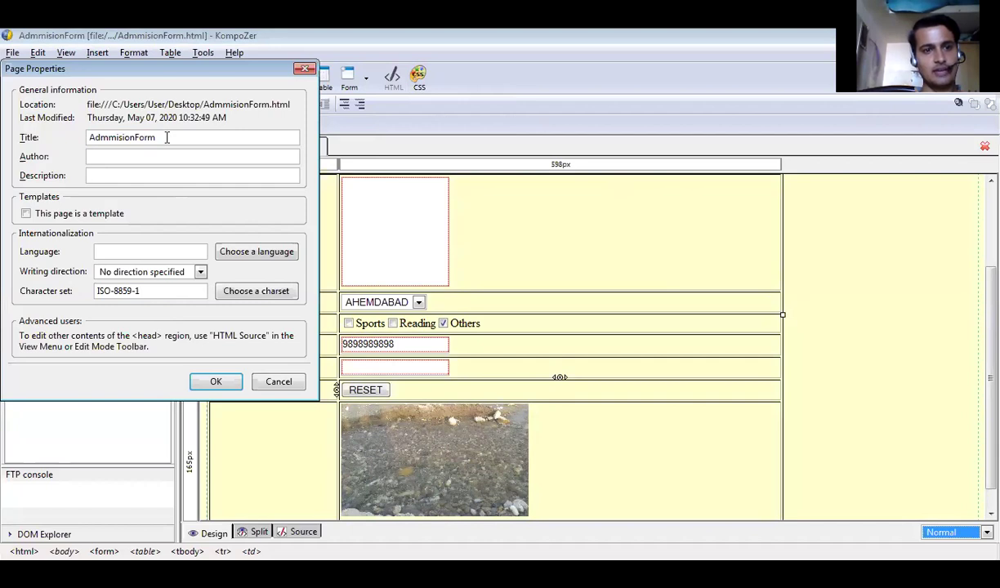
{"action": "key", "text": "BackSpace"}
{"action": "key", "text": "BackSpace"}
{"action": "key", "text": "BackSpace"}
{"action": "key", "text": "BackSpace"}
{"action": "key", "text": "BackSpace"}
{"action": "key", "text": "BackSpace"}
{"action": "key", "text": "BackSpace"}
{"action": "key", "text": "BackSpace"}
{"action": "key", "text": "BackSpace"}
{"action": "key", "text": "BackSpace"}
{"action": "key", "text": "BackSpace"}
{"action": "key", "text": "BackSpace"}
{"action": "key", "text": "BackSpace"}
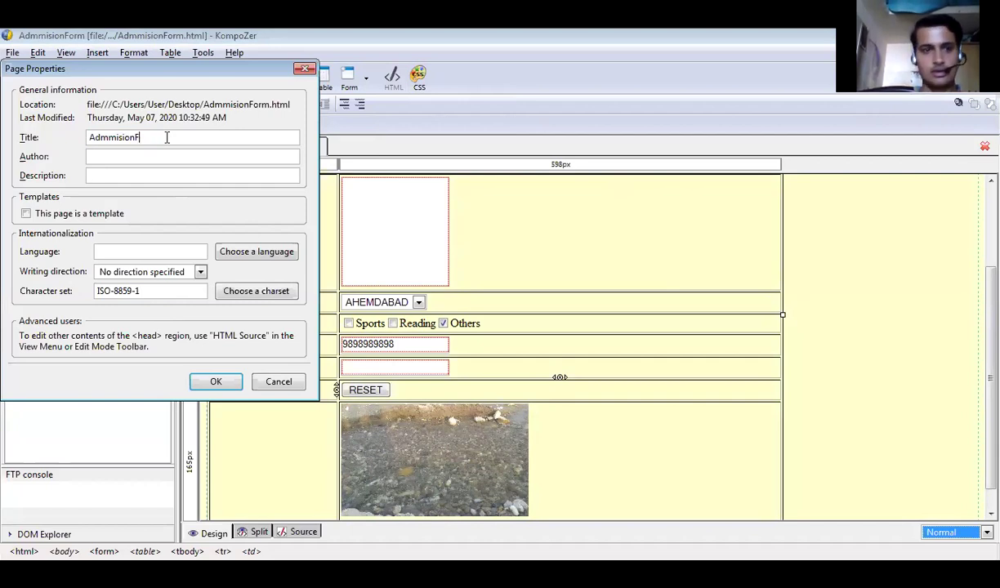
{"action": "type", "text": "Regi"}
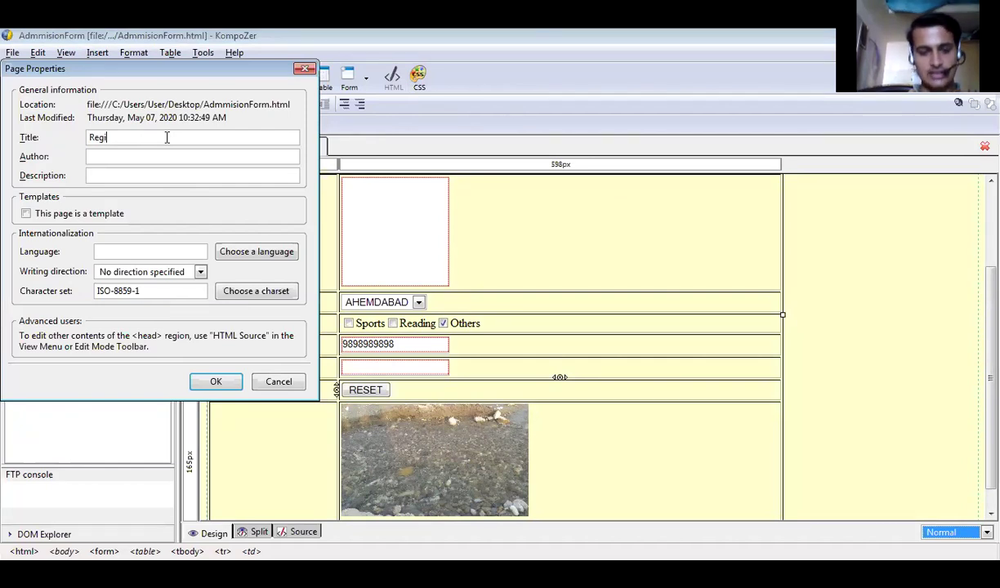
{"action": "type", "text": "stration"}
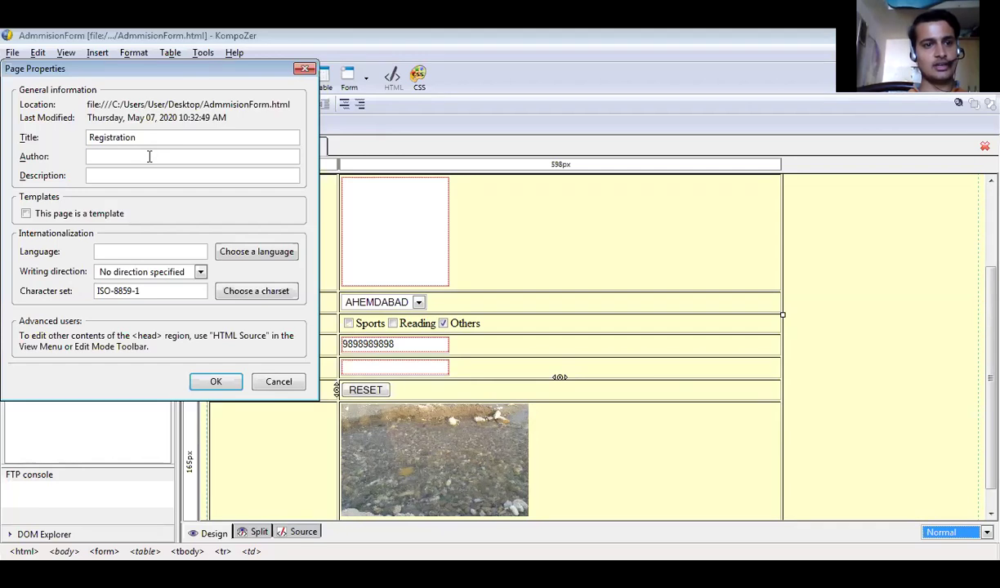
{"action": "type", "text": "Suresh"}
{"action": "key", "text": "BackSpace"}
{"action": "key", "text": "BackSpace"}
{"action": "key", "text": "BackSpace"}
{"action": "key", "text": "BackSpace"}
{"action": "key", "text": "BackSpace"}
{"action": "key", "text": "BackSpace"}
{"action": "type", "text": "xyx"}
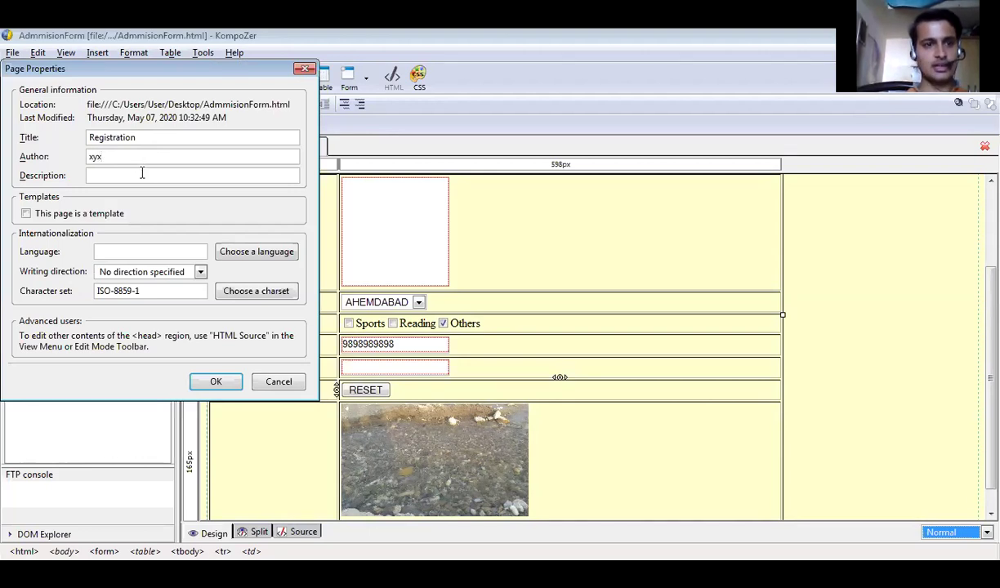
{"action": "left_click", "coordinate": [26, 214]}
{"action": "left_click", "coordinate": [26, 214]}
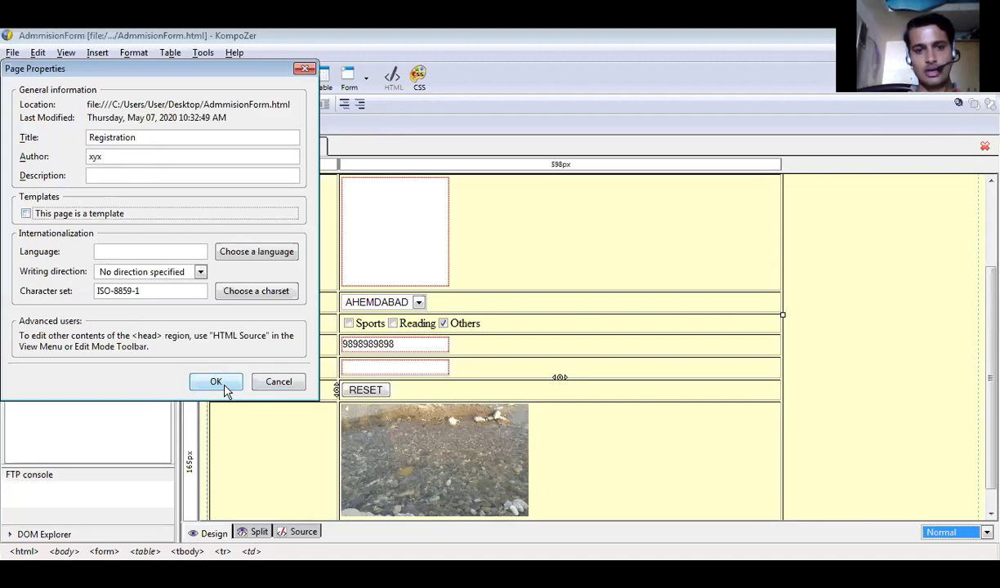
{"action": "left_click", "coordinate": [222, 383]}
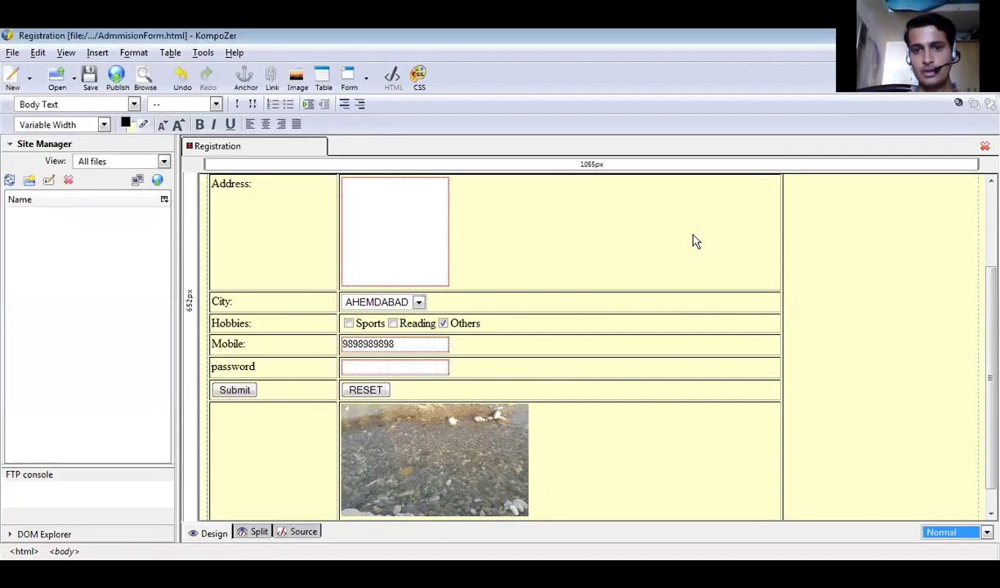
{"action": "scroll", "coordinate": [641, 276], "scroll_direction": "up", "scroll_amount": 3}
{"action": "left_click", "coordinate": [641, 276]}
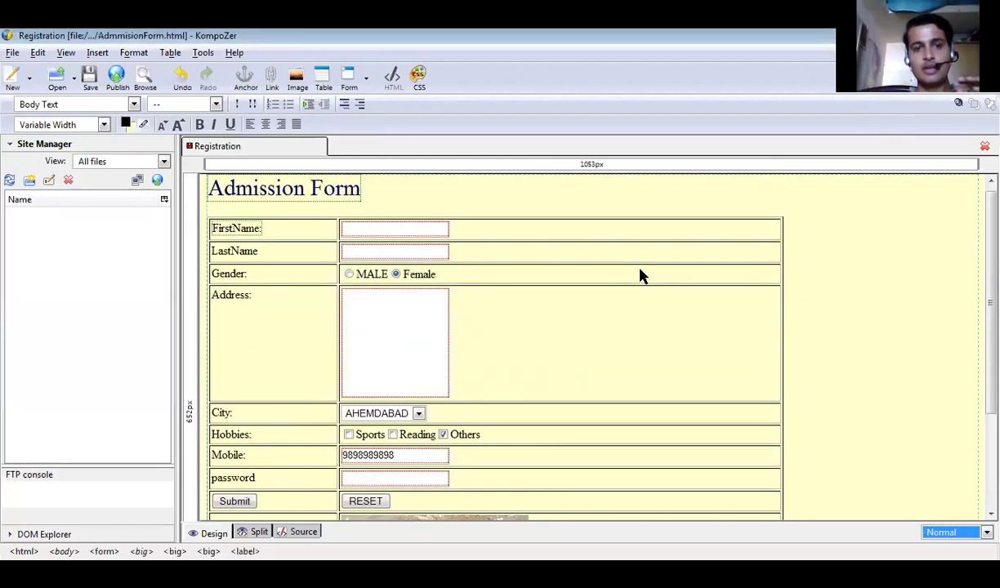
{"action": "key", "text": "Down"}
{"action": "key", "text": "Down"}
{"action": "key", "text": "Down"}
{"action": "key", "text": "Down"}
{"action": "key", "text": "Down"}
{"action": "key", "text": "Down"}
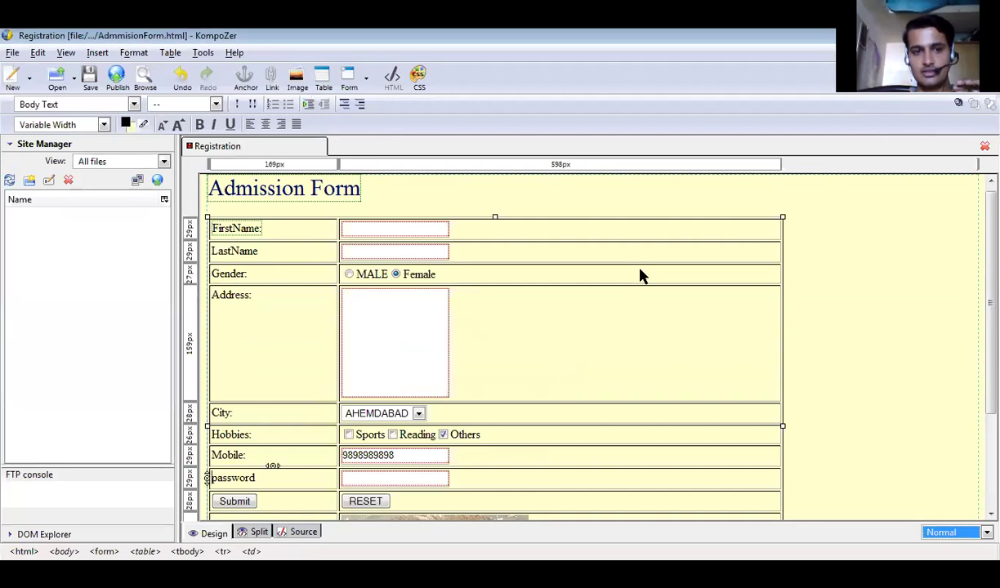
{"action": "key", "text": "Up"}
{"action": "key", "text": "Up"}
{"action": "key", "text": "Up"}
{"action": "key", "text": "Up"}
{"action": "key", "text": "Up"}
{"action": "key", "text": "Up"}
{"action": "key", "text": "Up"}
{"action": "key", "text": "Up"}
{"action": "key", "text": "Up"}
{"action": "key", "text": "Up"}
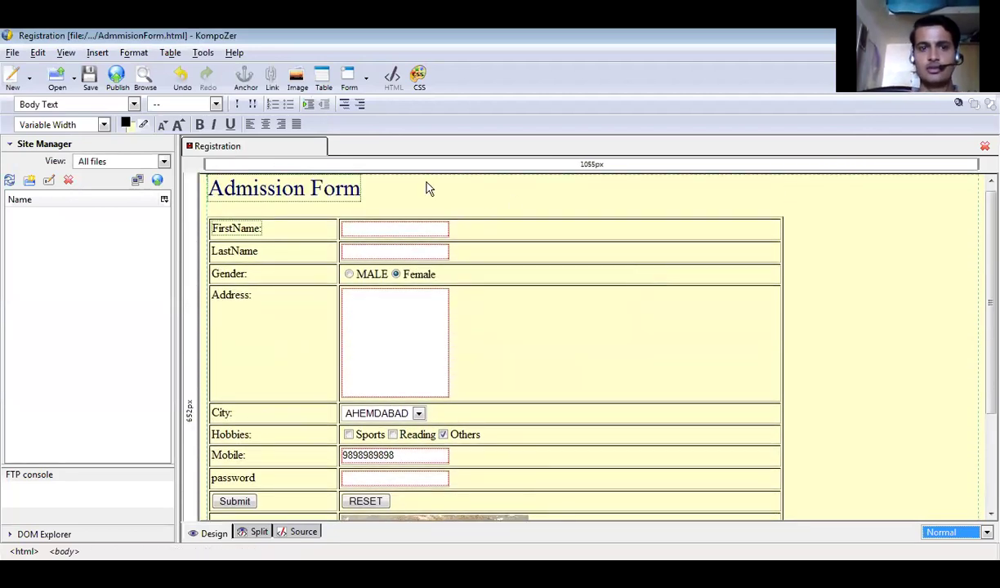
{"action": "left_click", "coordinate": [202, 53]}
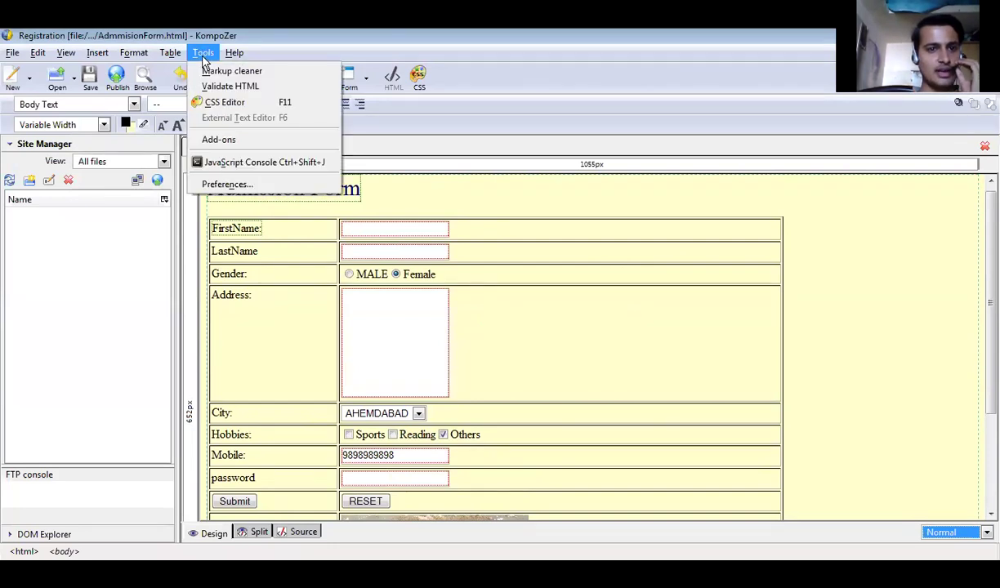
{"action": "left_click", "coordinate": [235, 183]}
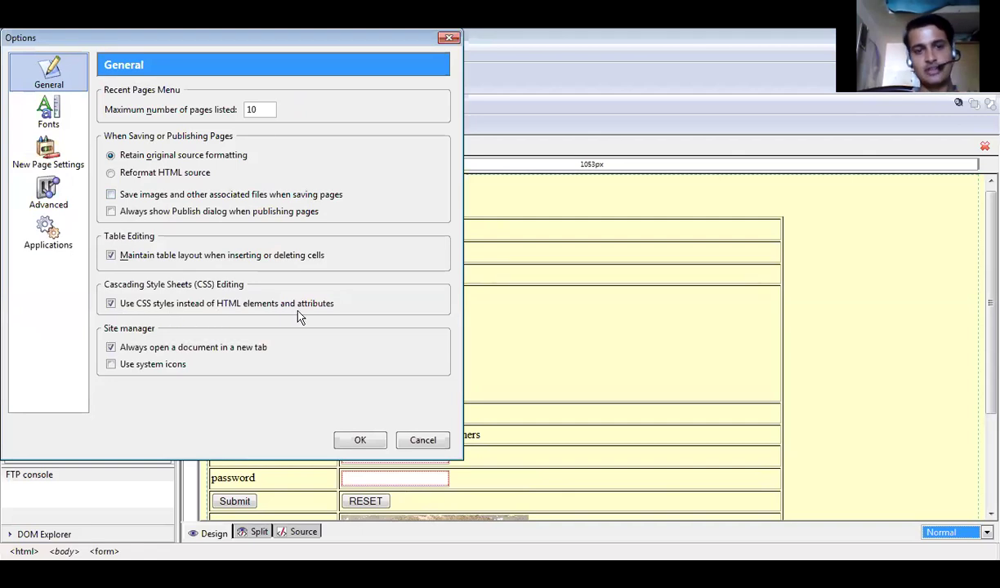
{"action": "left_click", "coordinate": [359, 442]}
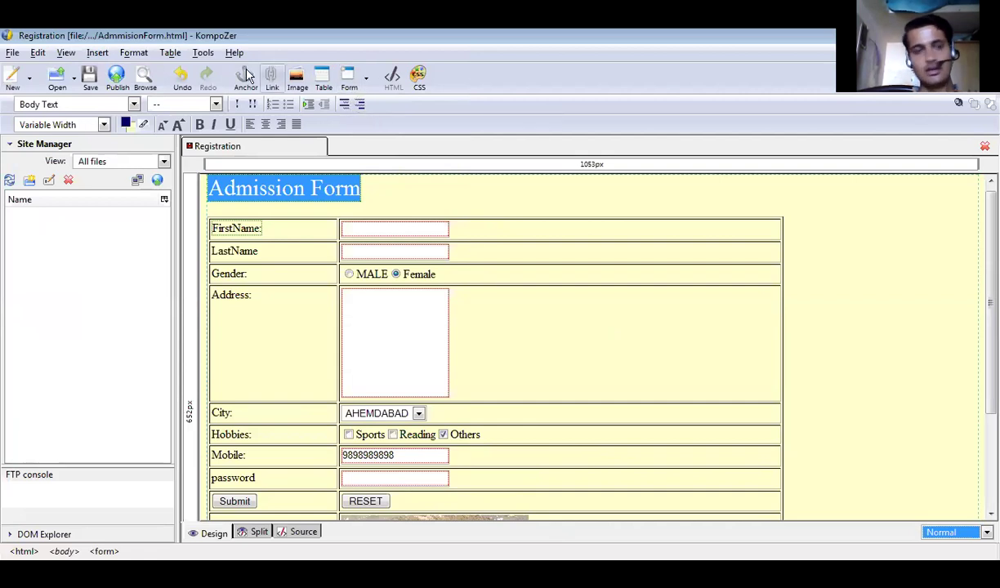
Create a class style rule named .class1 in the CSS stylesheet editor.
{"action": "left_click", "coordinate": [418, 82]}
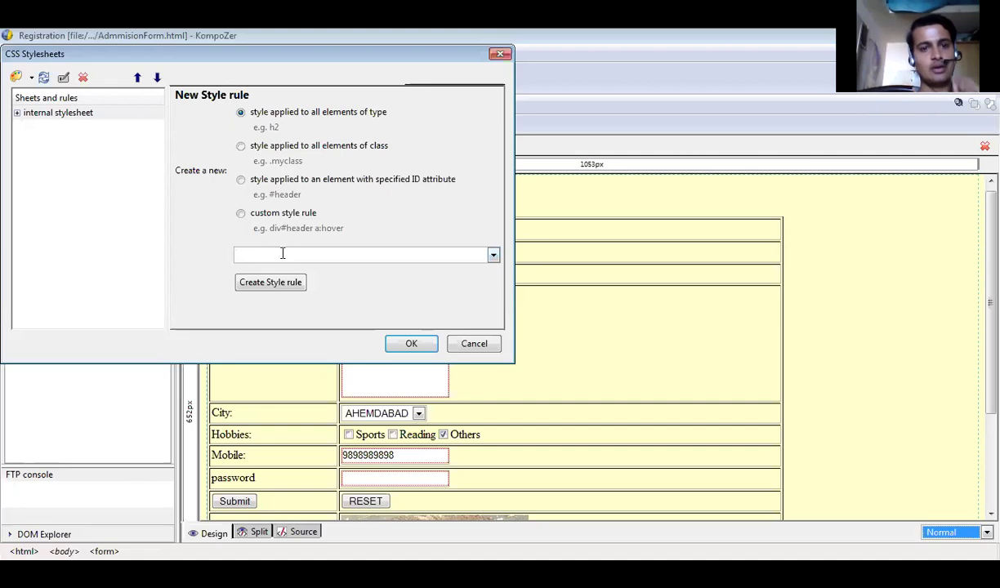
{"action": "left_click", "coordinate": [241, 146]}
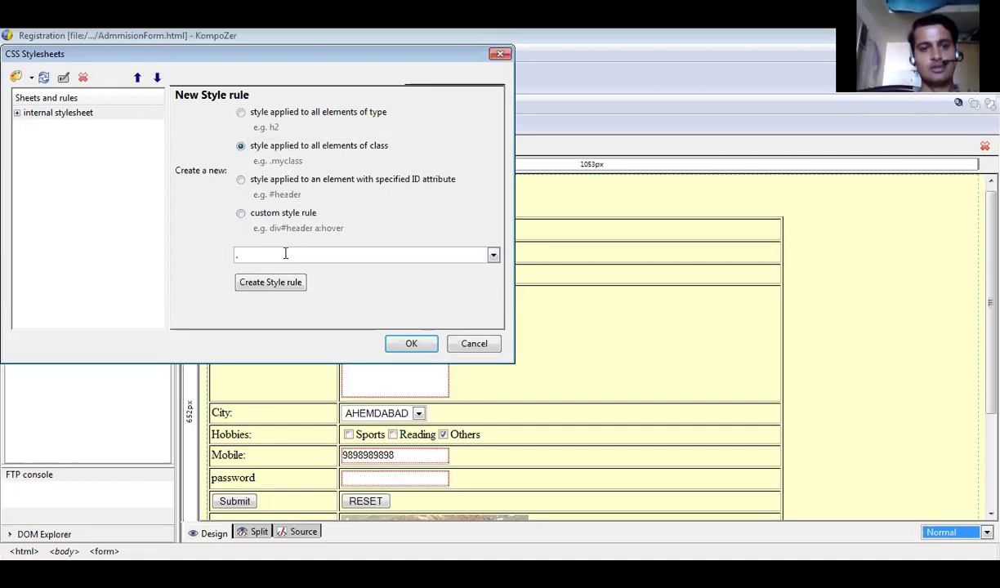
{"action": "type", "text": "my"}
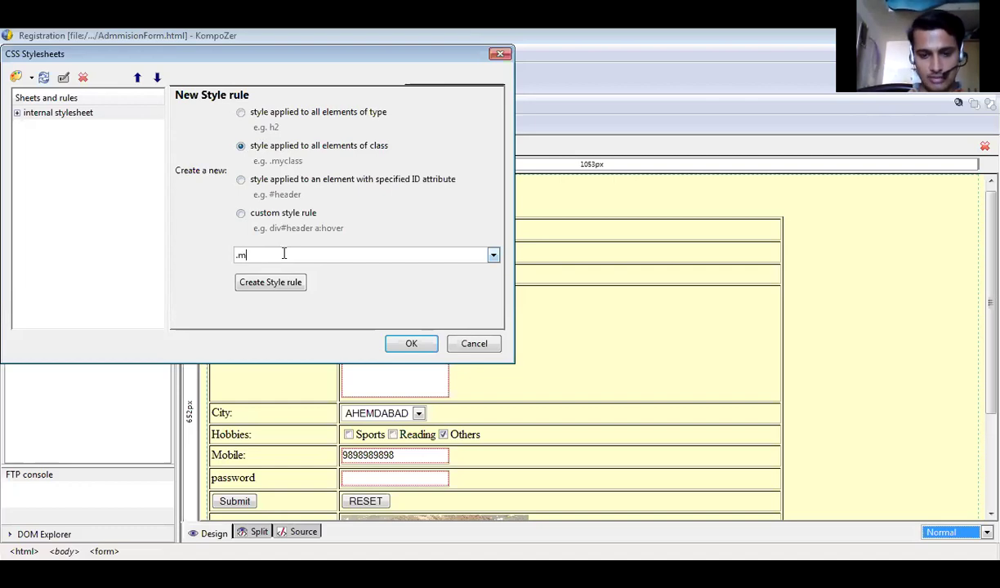
{"action": "key", "text": "BackSpace"}
{"action": "key", "text": "BackSpace"}
{"action": "key", "text": "BackSpace"}
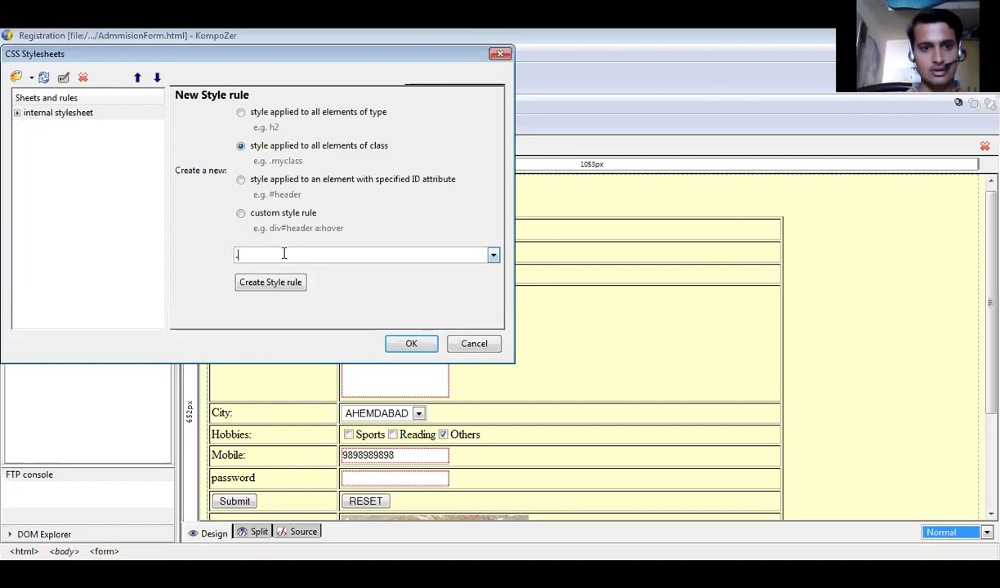
{"action": "type", "text": "cl"}
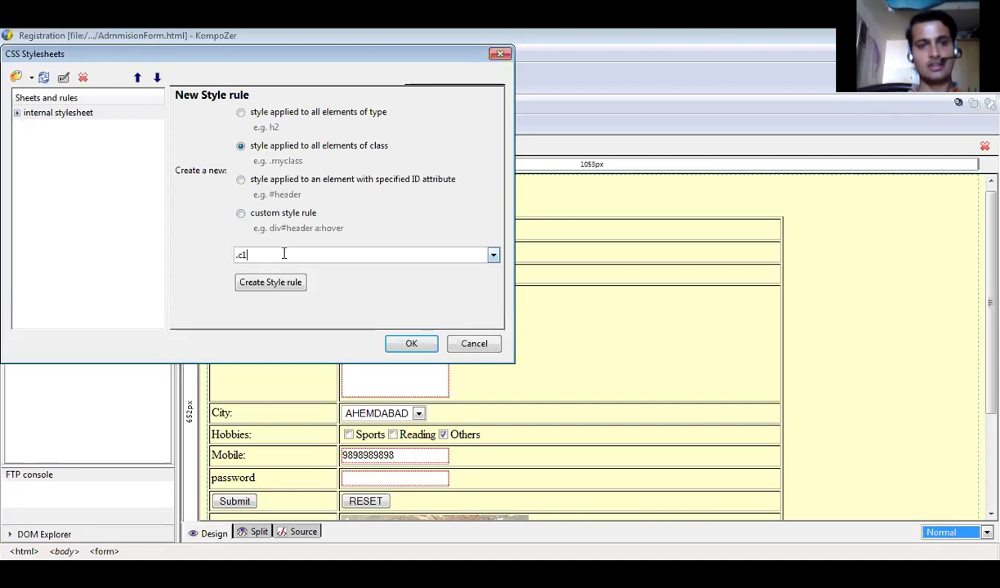
{"action": "key", "text": "BackSpace"}
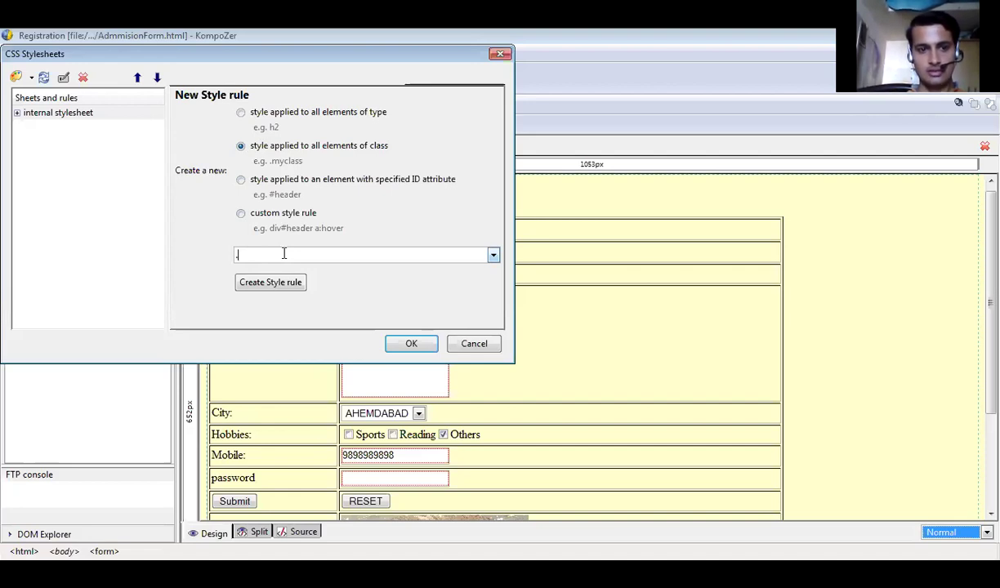
{"action": "type", "text": "clas"}
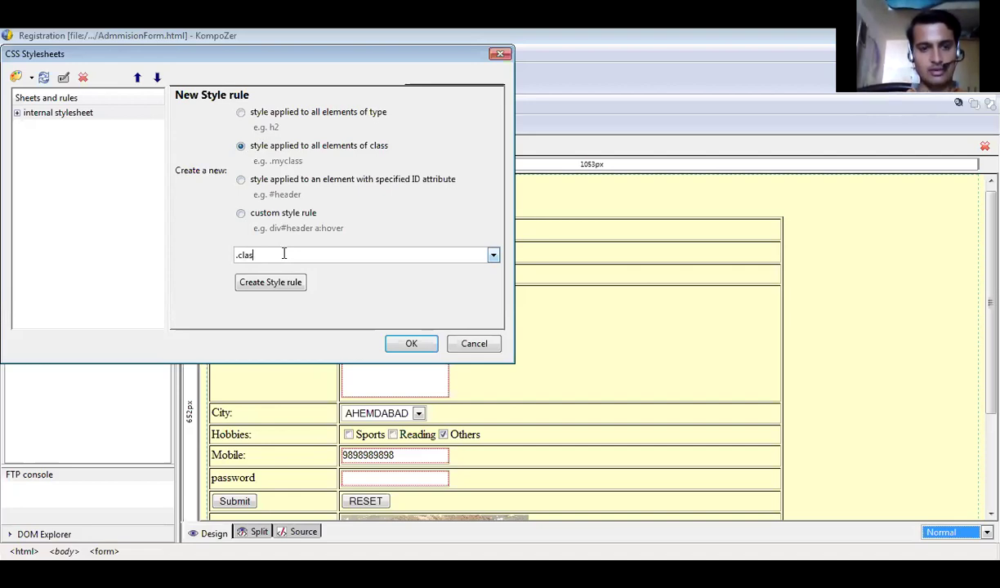
{"action": "type", "text": "s1"}
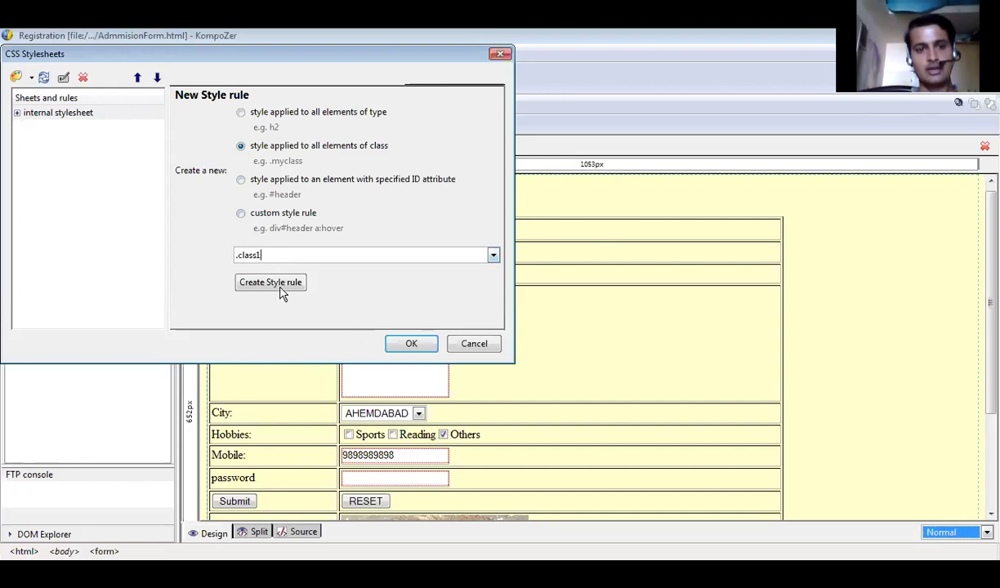
{"action": "left_click", "coordinate": [270, 283]}
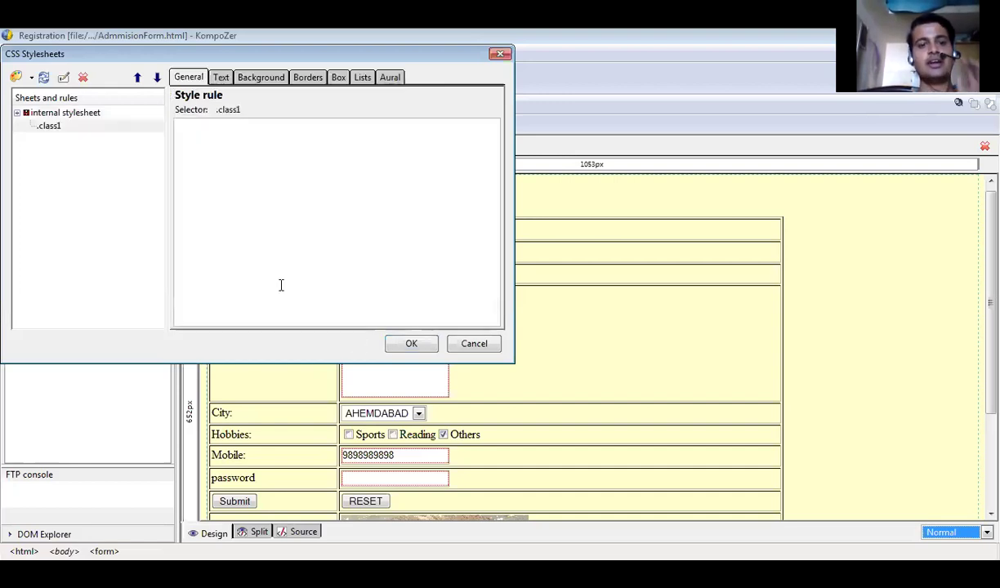
Give .class1 a custom Verdana font, x-large size, italic style and upper-case lettering.
{"action": "left_click", "coordinate": [220, 79]}
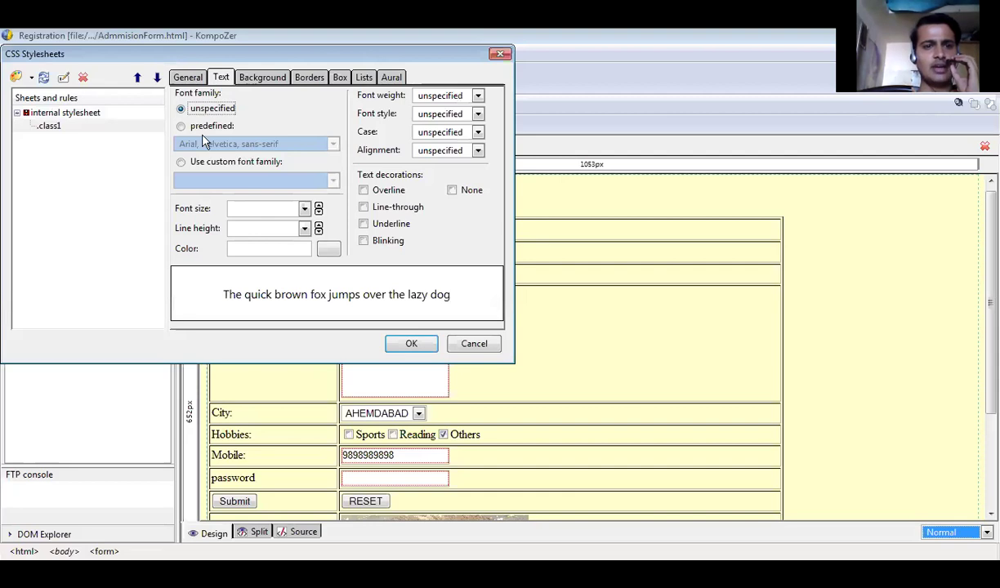
{"action": "left_click", "coordinate": [181, 127]}
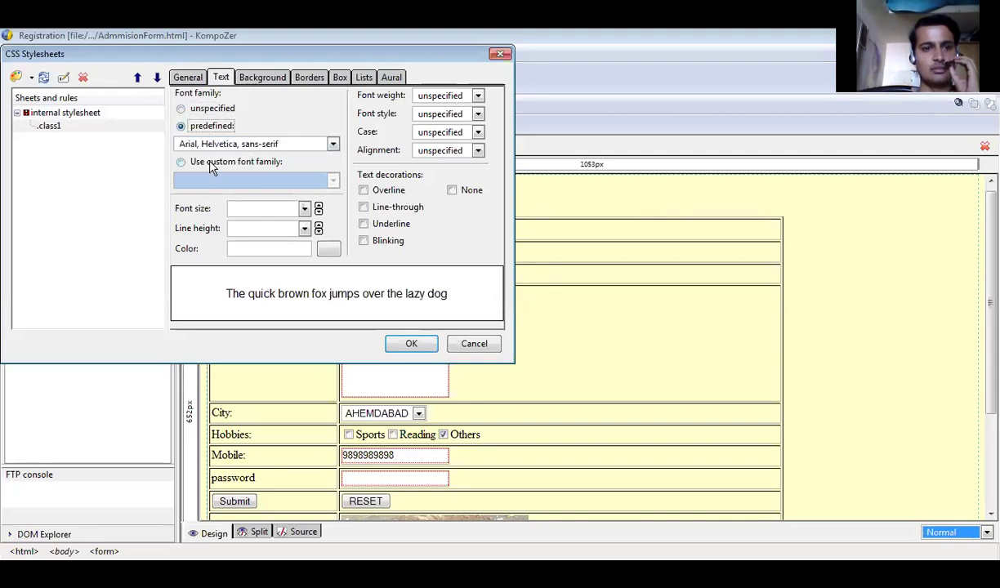
{"action": "left_click", "coordinate": [199, 161]}
{"action": "left_click", "coordinate": [215, 183]}
{"action": "type", "text": "verdana"}
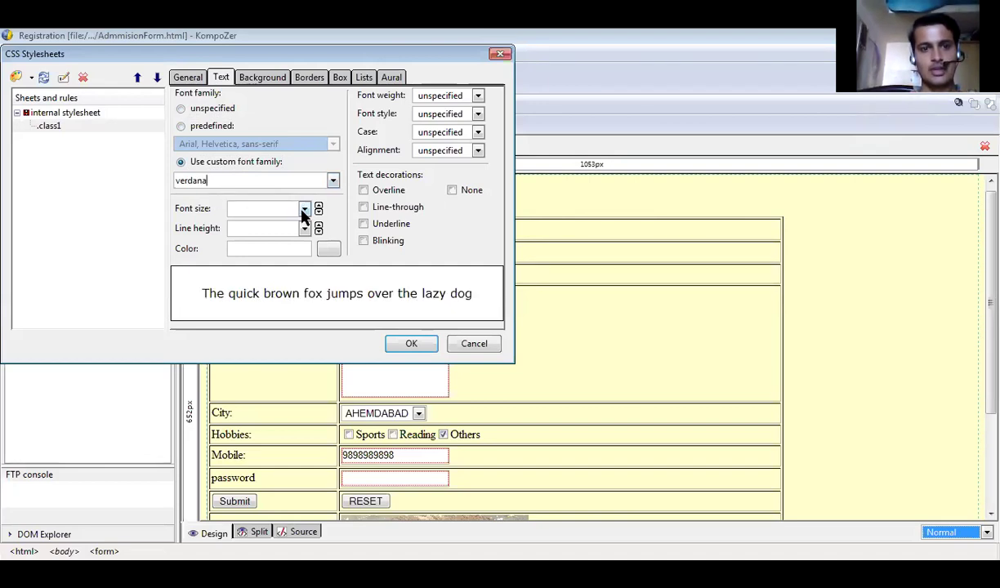
{"action": "left_click", "coordinate": [303, 210]}
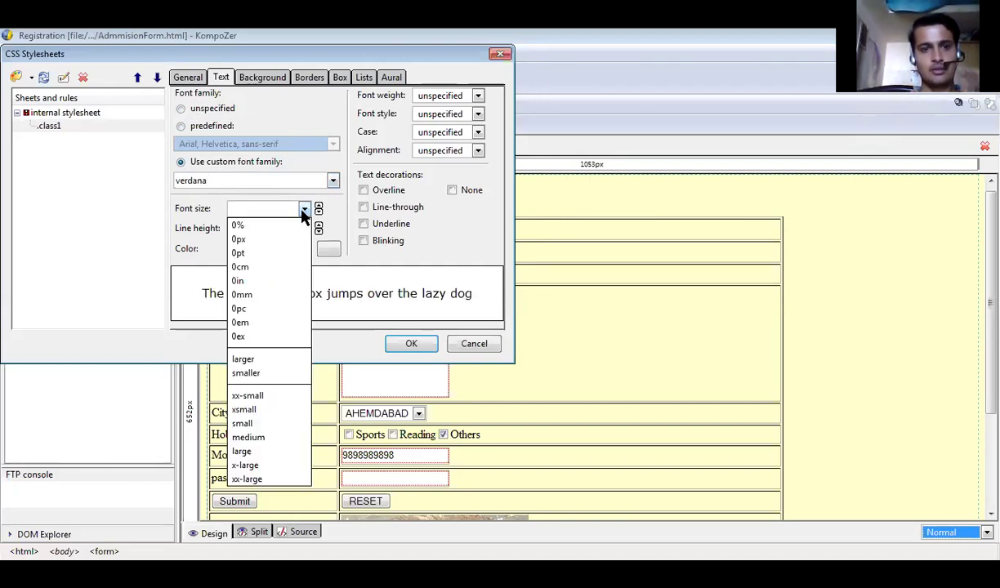
{"action": "left_click", "coordinate": [274, 465]}
{"action": "left_click", "coordinate": [478, 115]}
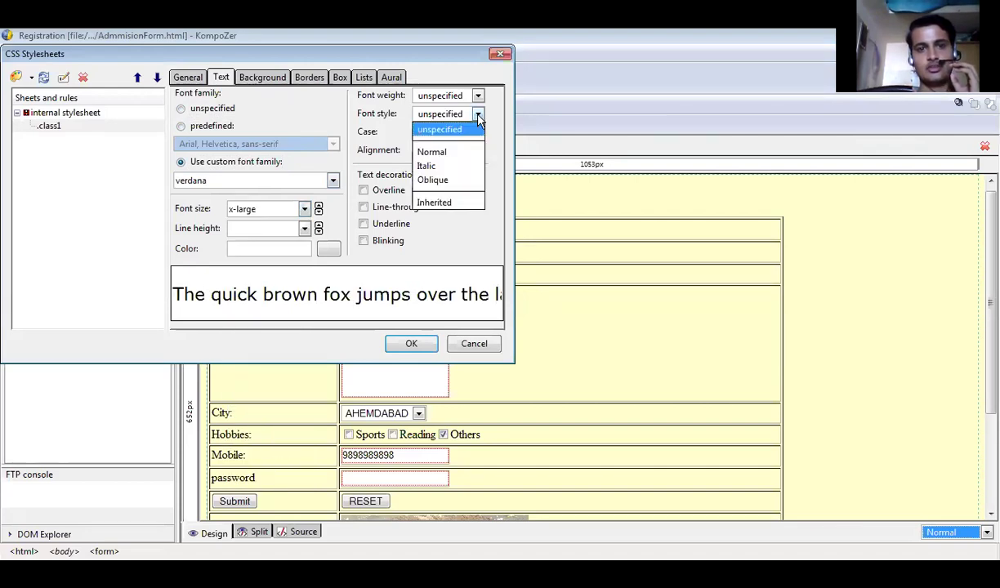
{"action": "left_click", "coordinate": [443, 166]}
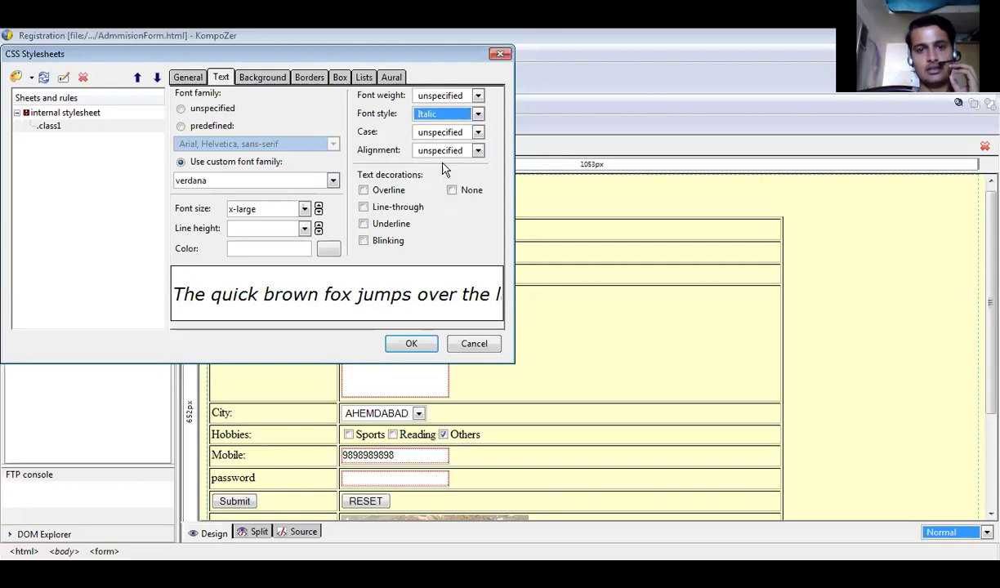
{"action": "left_click", "coordinate": [478, 132]}
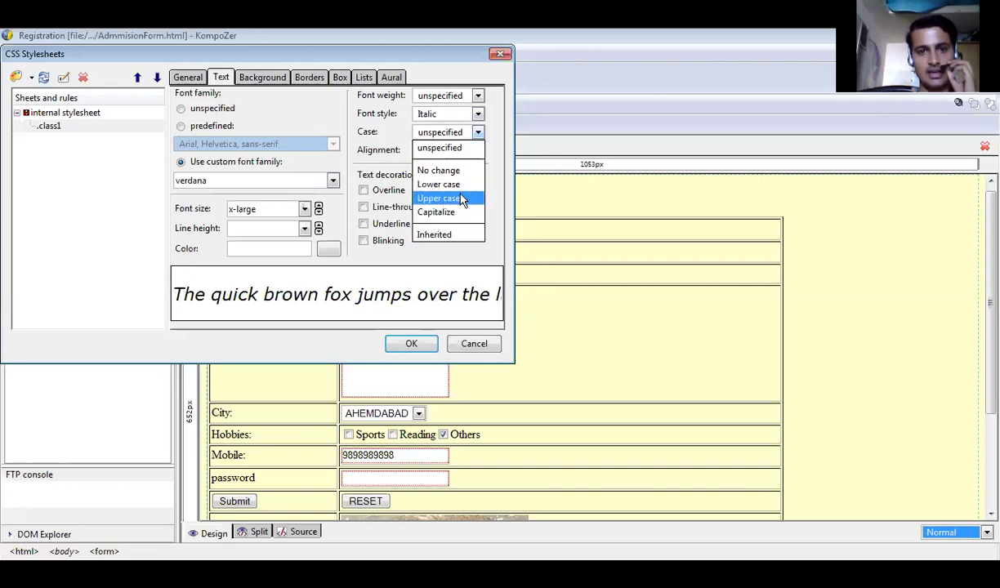
{"action": "left_click", "coordinate": [457, 216]}
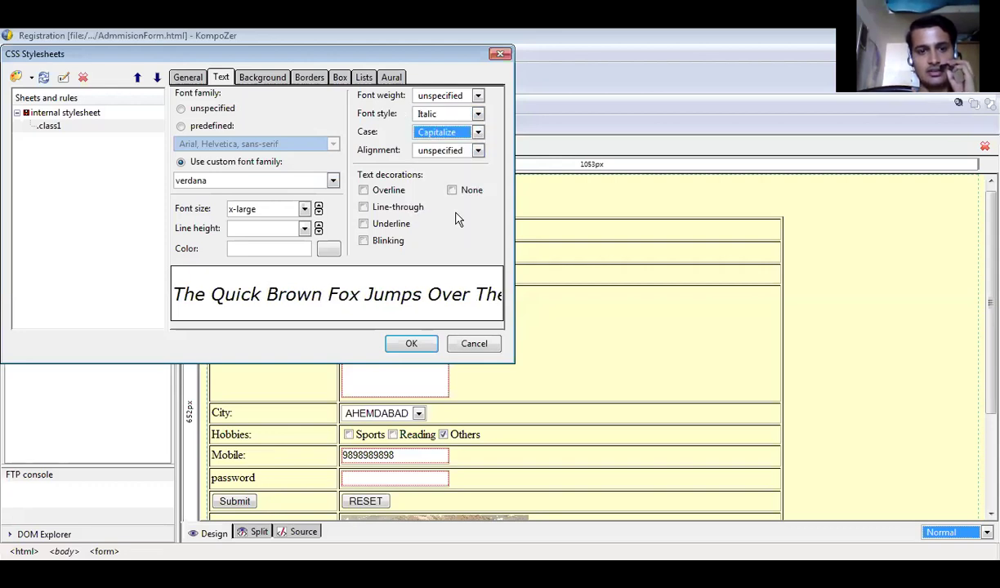
{"action": "left_click", "coordinate": [456, 134]}
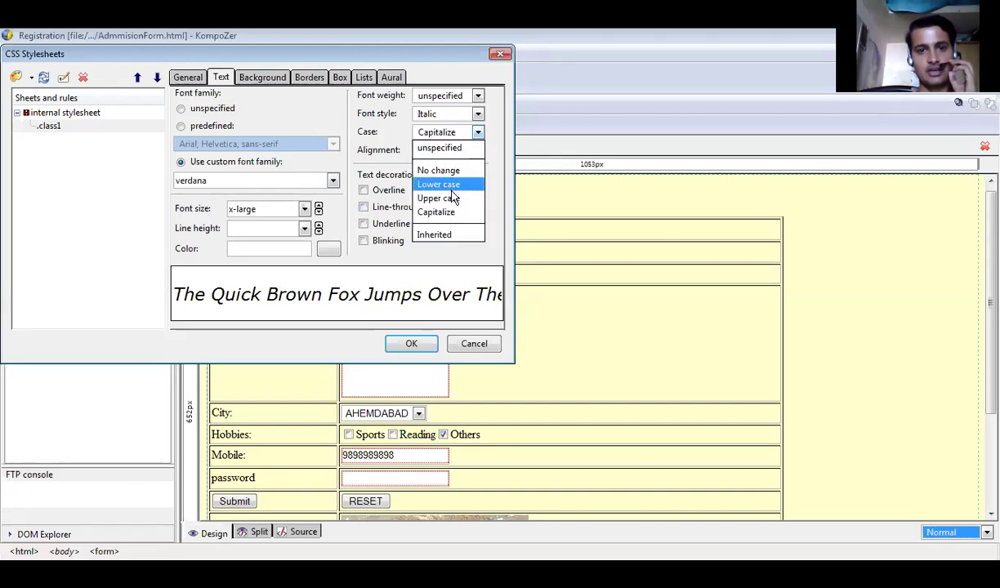
{"action": "left_click", "coordinate": [451, 197]}
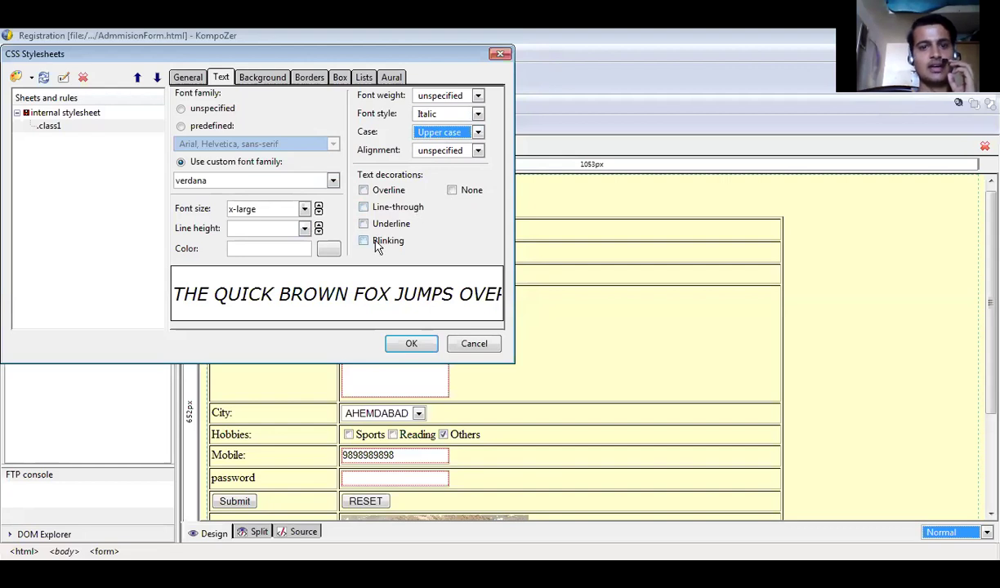
Give .class1 a medium groove border in navy #000099.
{"action": "left_click", "coordinate": [259, 78]}
{"action": "left_click", "coordinate": [308, 77]}
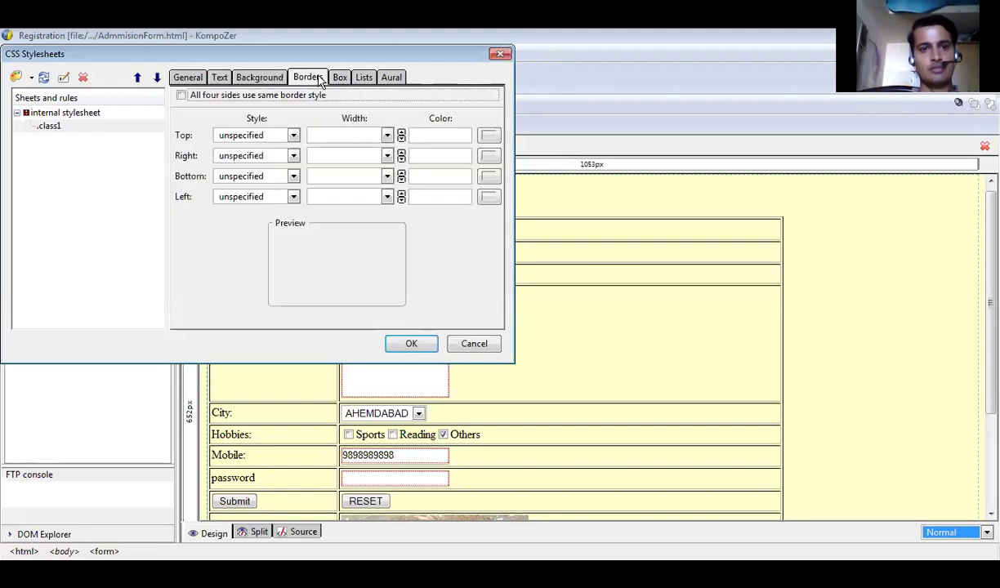
{"action": "left_click", "coordinate": [293, 135]}
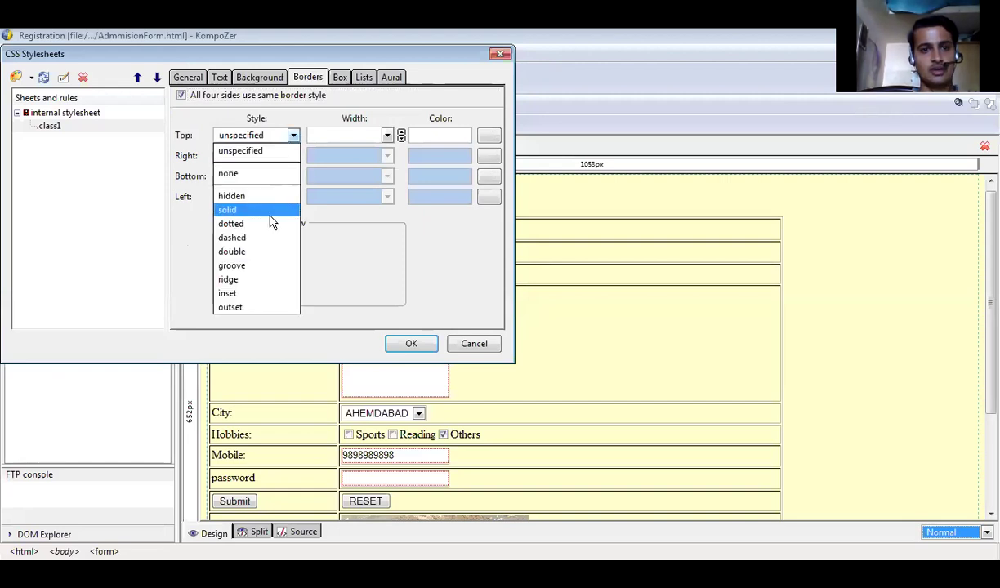
{"action": "left_click", "coordinate": [269, 267]}
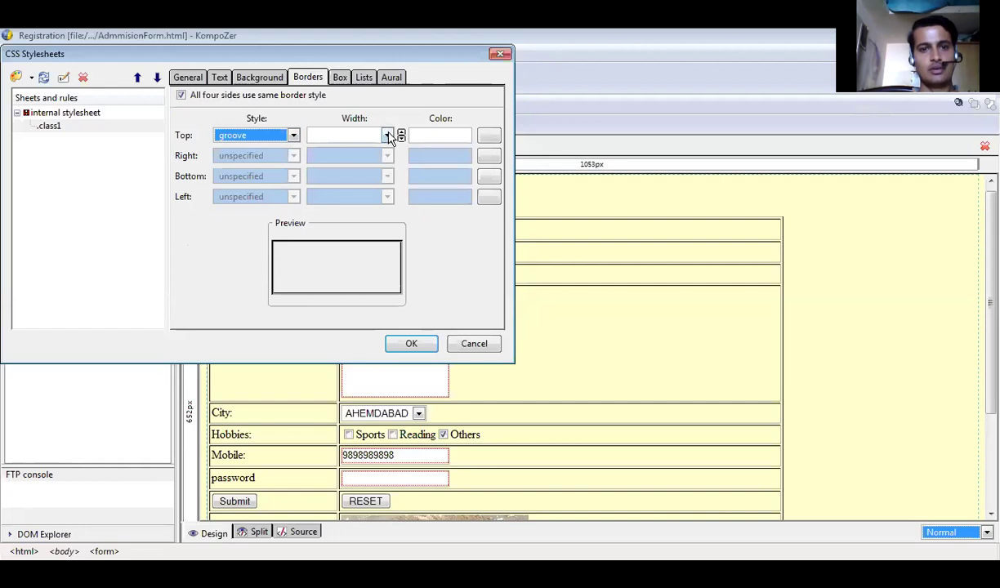
{"action": "left_click", "coordinate": [388, 135]}
{"action": "left_click", "coordinate": [364, 286]}
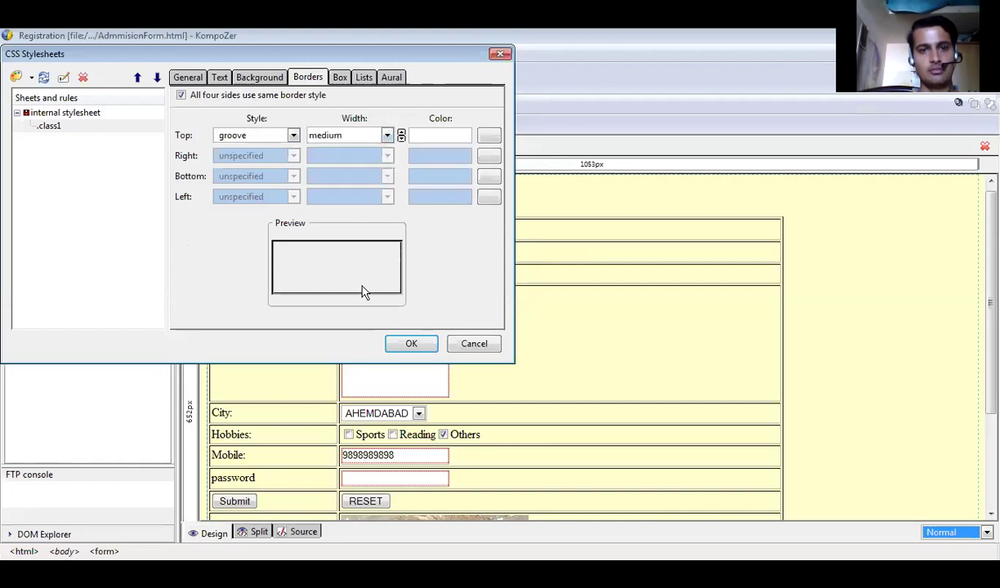
{"action": "left_click", "coordinate": [488, 138]}
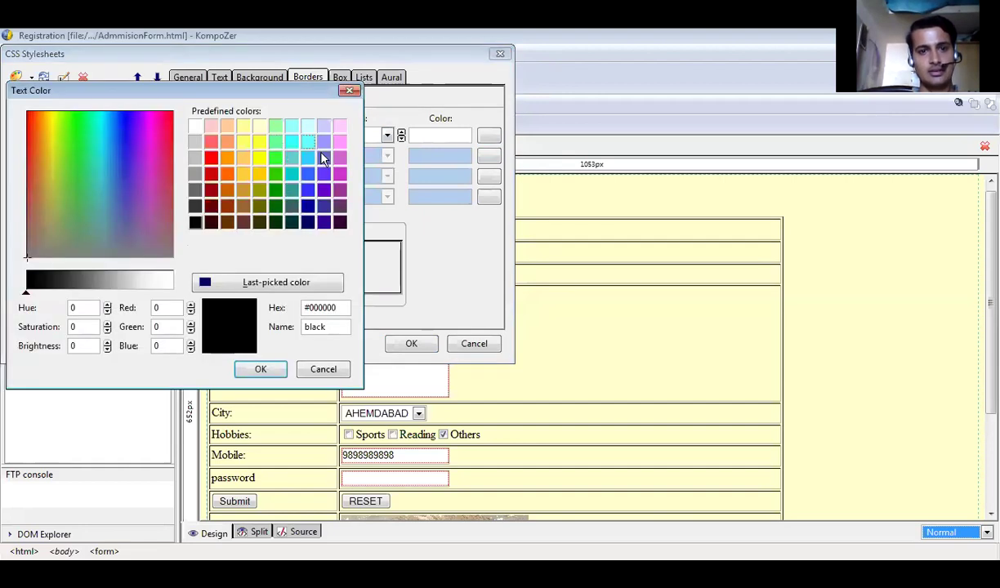
{"action": "left_click", "coordinate": [308, 207]}
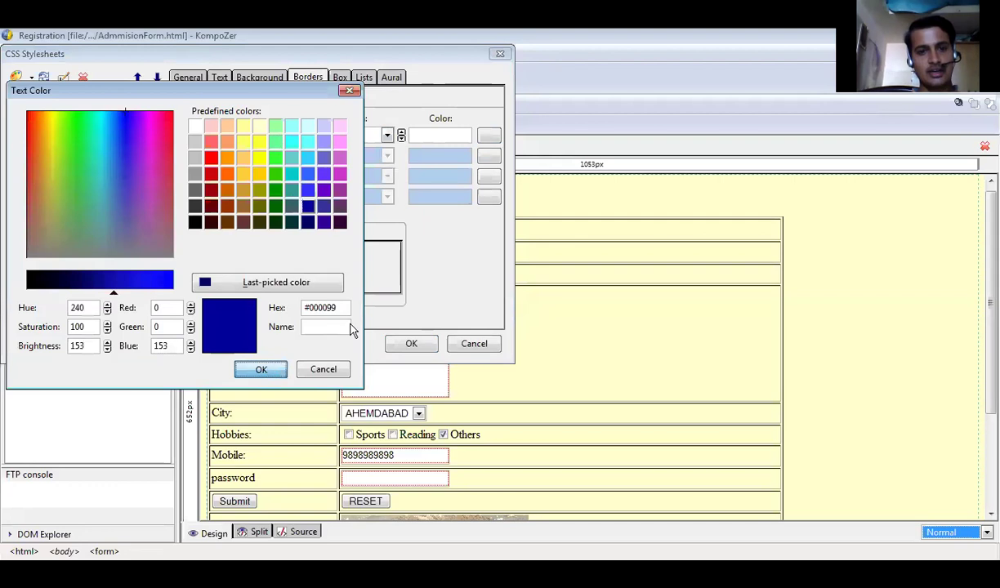
{"action": "key", "text": "Return"}
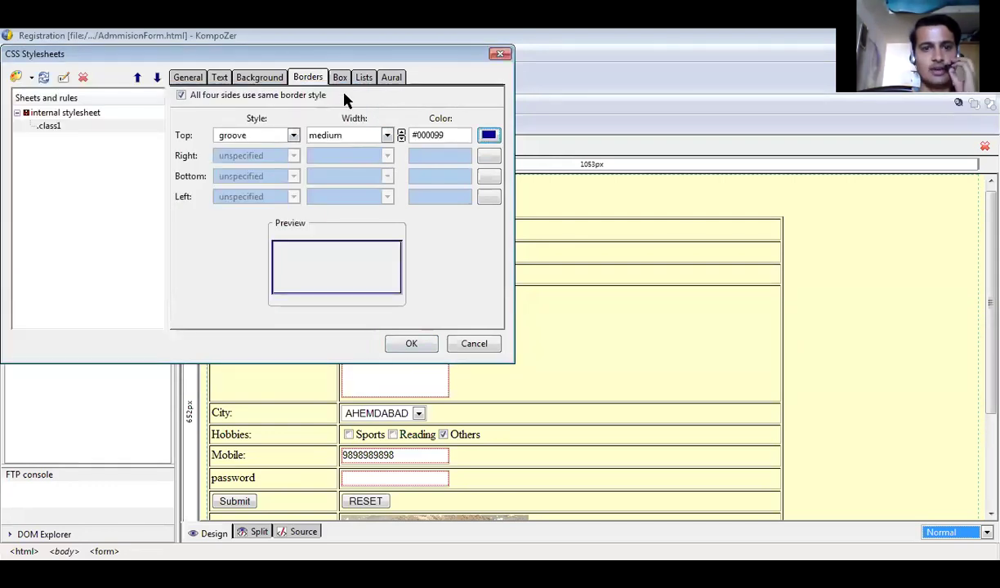
Set the .class1 display type to block and apply the rule.
{"action": "left_click", "coordinate": [347, 81]}
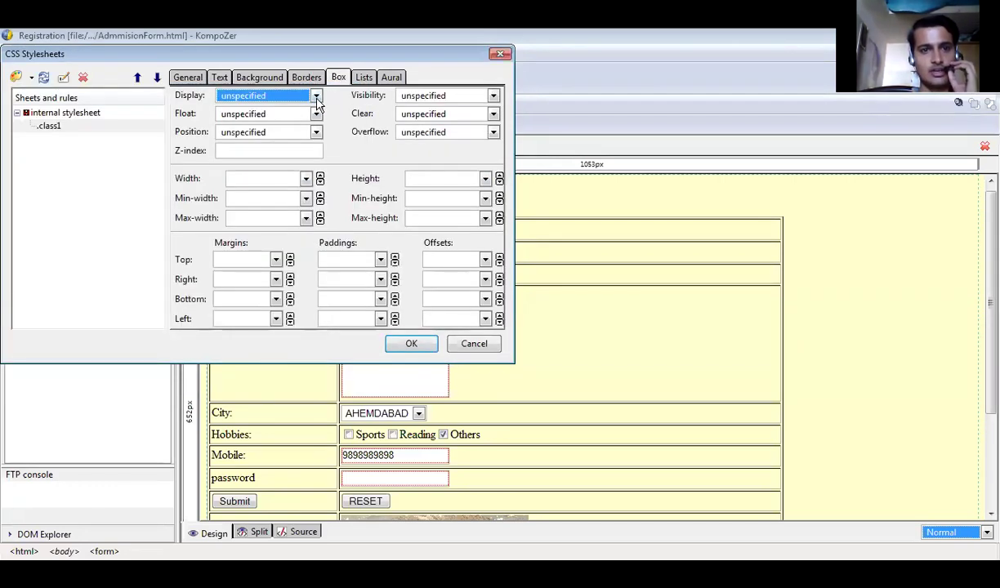
{"action": "left_click", "coordinate": [317, 96]}
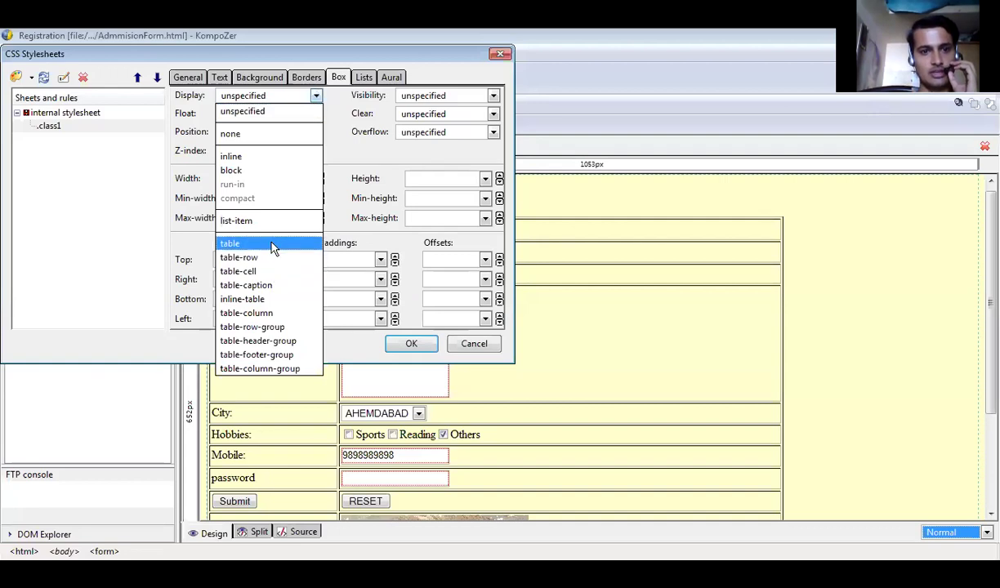
{"action": "left_click", "coordinate": [254, 171]}
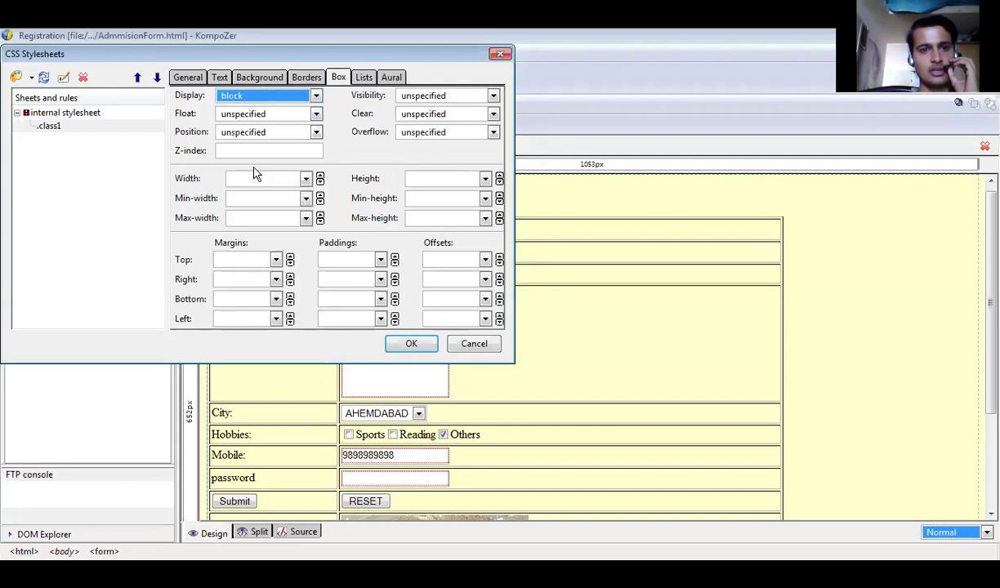
{"action": "left_click", "coordinate": [298, 98]}
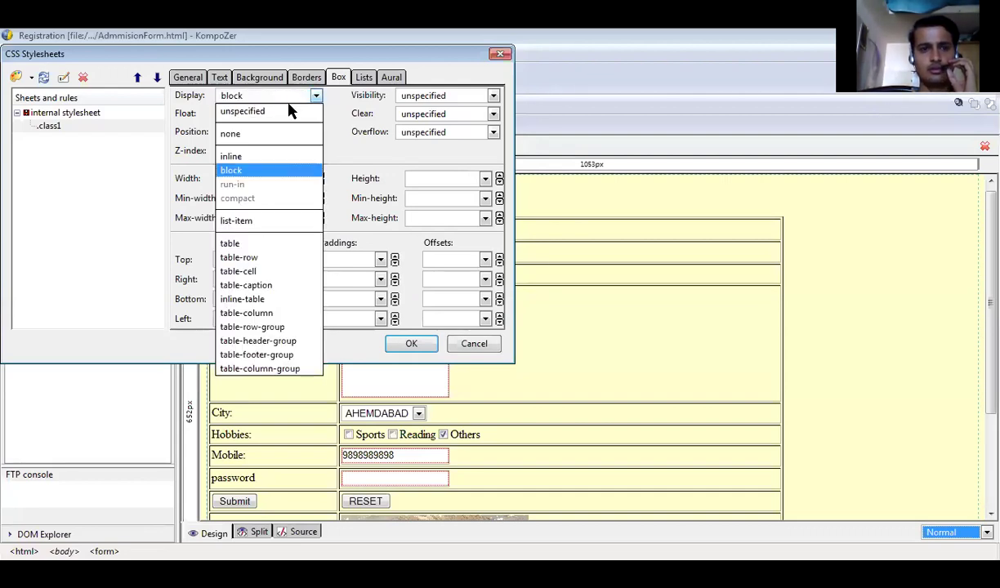
{"action": "left_click", "coordinate": [279, 170]}
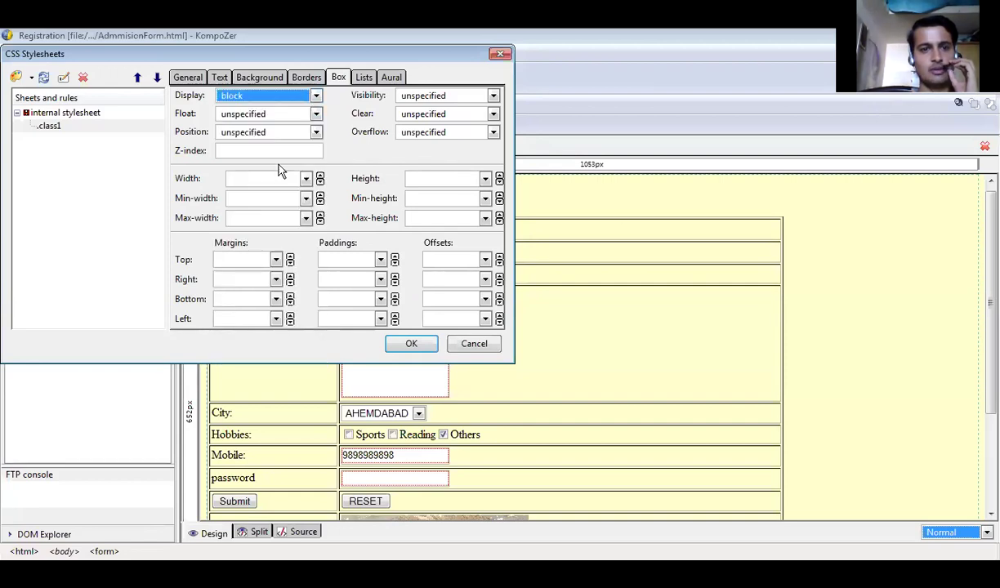
{"action": "left_click", "coordinate": [407, 347]}
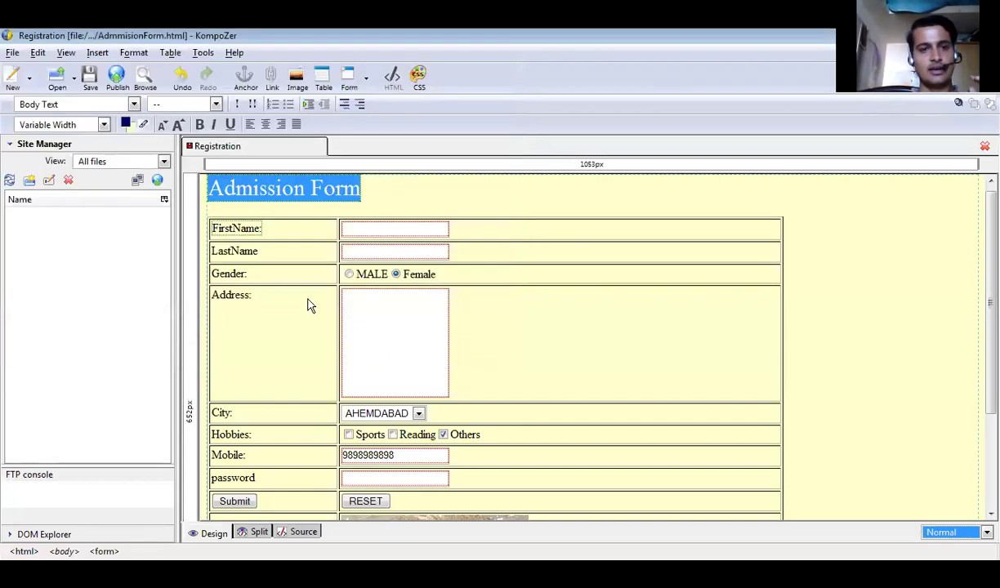
Switch to Source view and scroll up to the .class1 rule in the style block.
{"action": "left_click", "coordinate": [302, 532]}
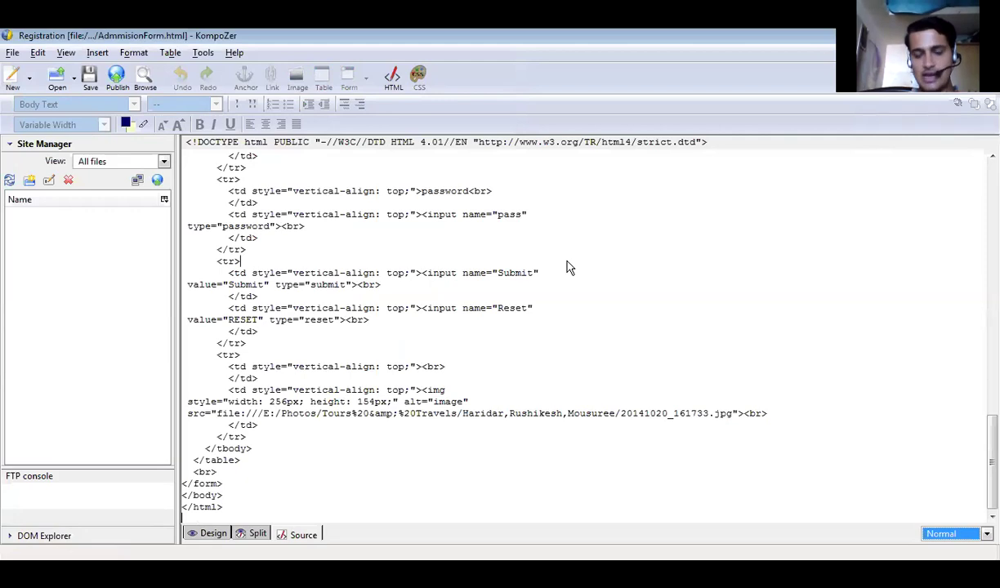
{"action": "scroll", "coordinate": [570, 267], "scroll_direction": "up", "scroll_amount": 1}
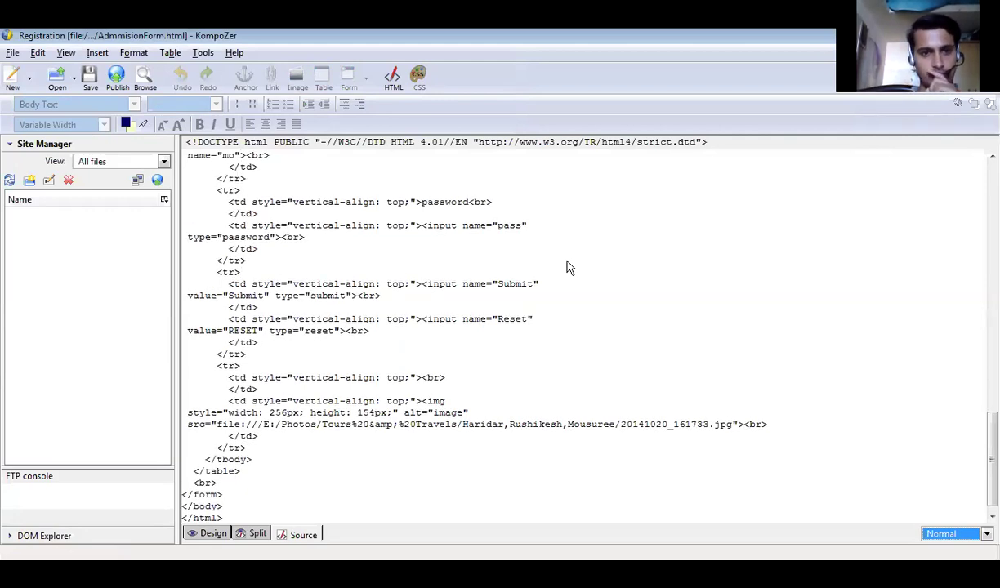
{"action": "scroll", "coordinate": [570, 268], "scroll_direction": "up", "scroll_amount": 7}
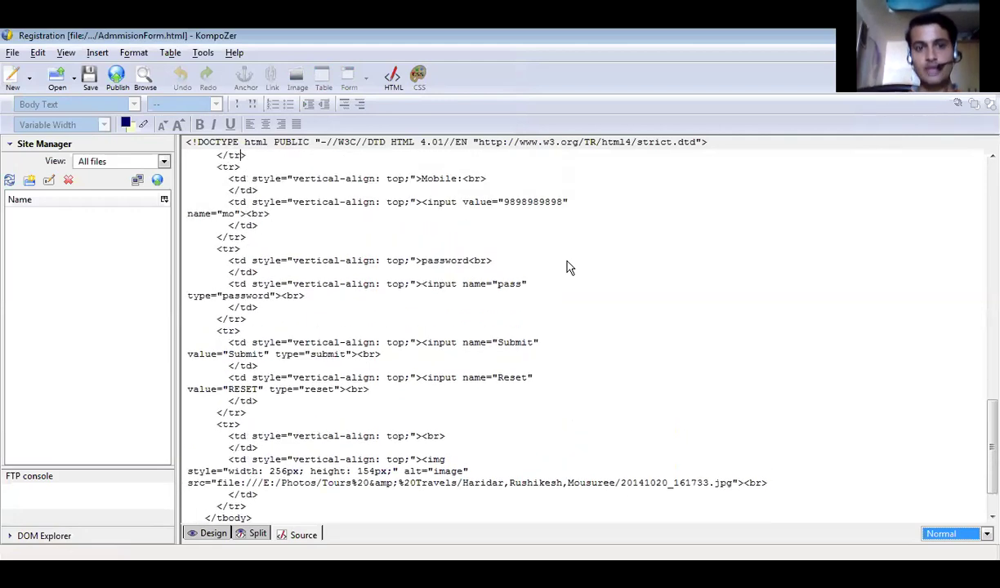
{"action": "scroll", "coordinate": [570, 268], "scroll_direction": "up", "scroll_amount": 7}
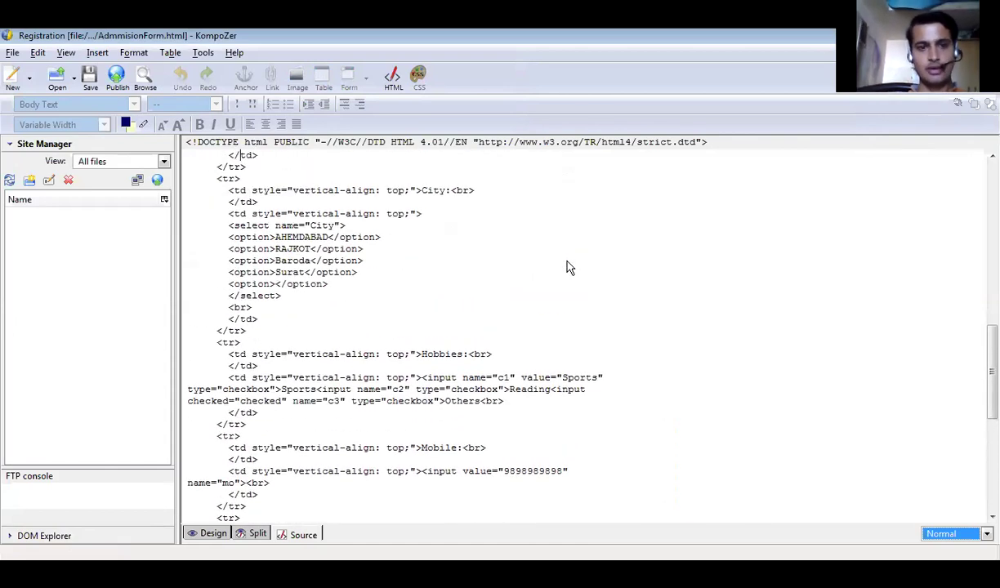
{"action": "scroll", "coordinate": [569, 267], "scroll_direction": "up", "scroll_amount": 5}
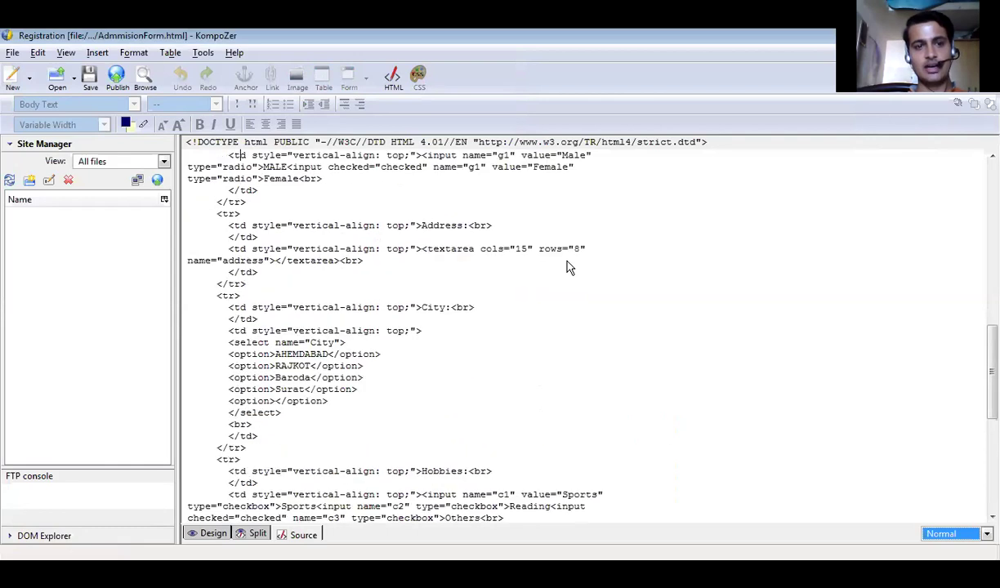
{"action": "scroll", "coordinate": [570, 267], "scroll_direction": "up", "scroll_amount": 3}
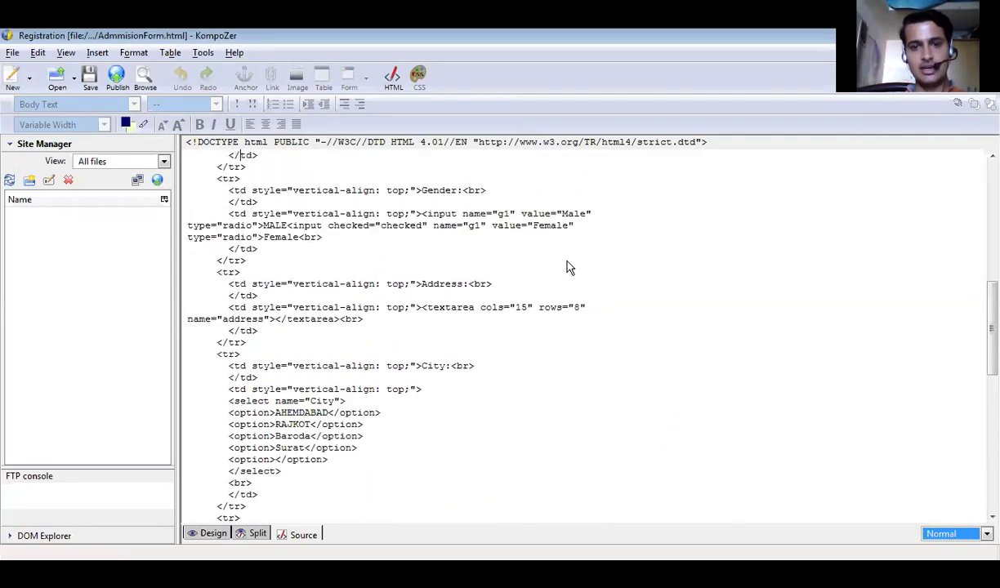
{"action": "scroll", "coordinate": [570, 268], "scroll_direction": "up", "scroll_amount": 8}
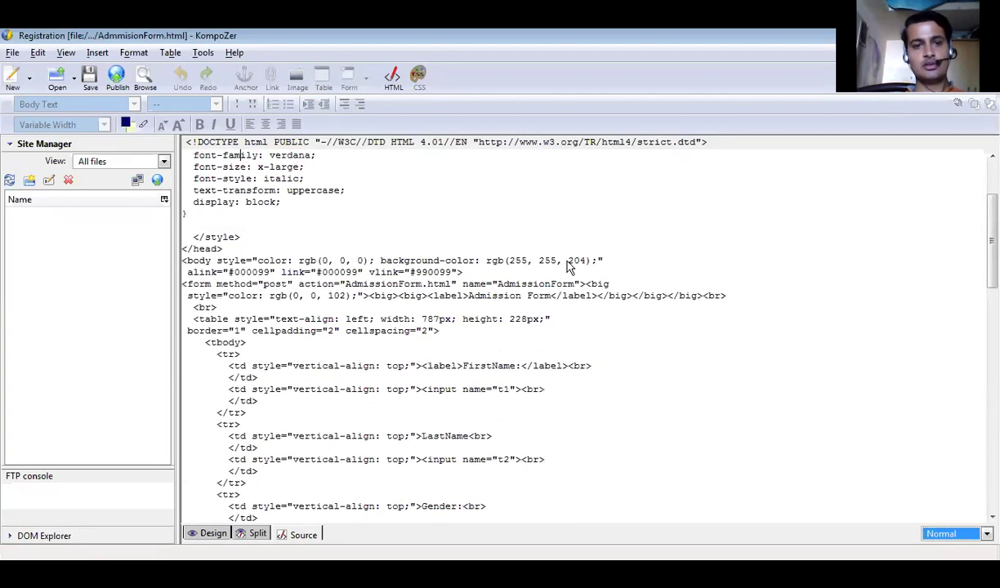
{"action": "scroll", "coordinate": [570, 267], "scroll_direction": "up", "scroll_amount": 1}
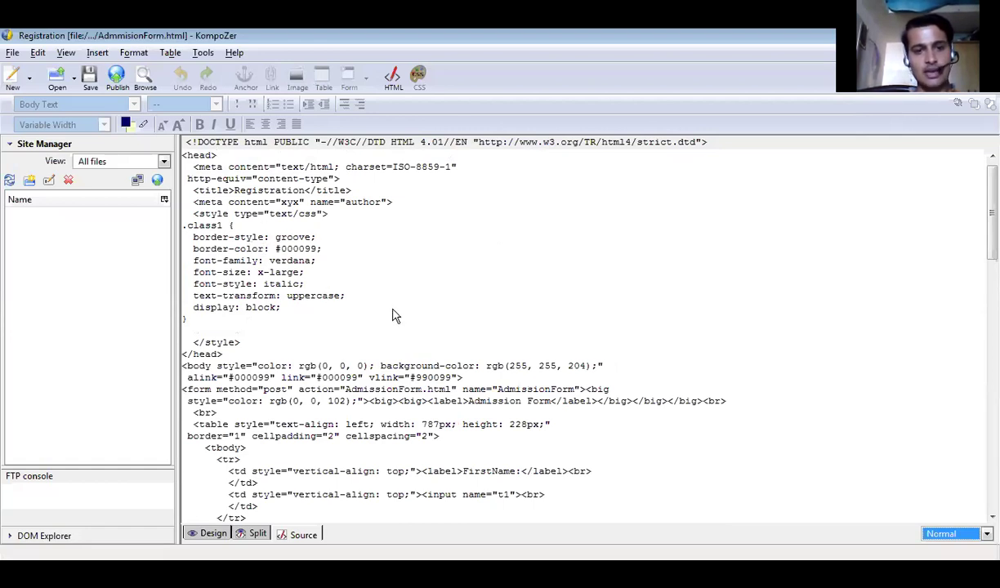
{"action": "key", "text": "Down"}
{"action": "key", "text": "Down"}
{"action": "key", "text": "Down"}
{"action": "key", "text": "Down"}
{"action": "key", "text": "Down"}
{"action": "key", "text": "Down"}
{"action": "key", "text": "Down"}
{"action": "key", "text": "Down"}
{"action": "key", "text": "Down"}
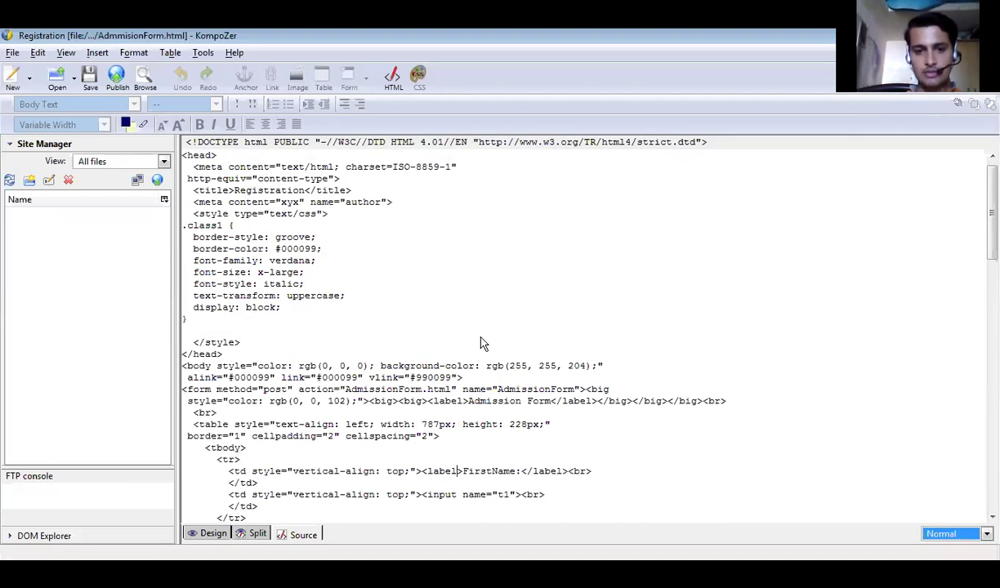
Add class="class1" to the FirstName label and the Address textarea in the source.
{"action": "key", "text": "Down"}
{"action": "key", "text": "Down"}
{"action": "key", "text": "Down"}
{"action": "type", "text": "class"}
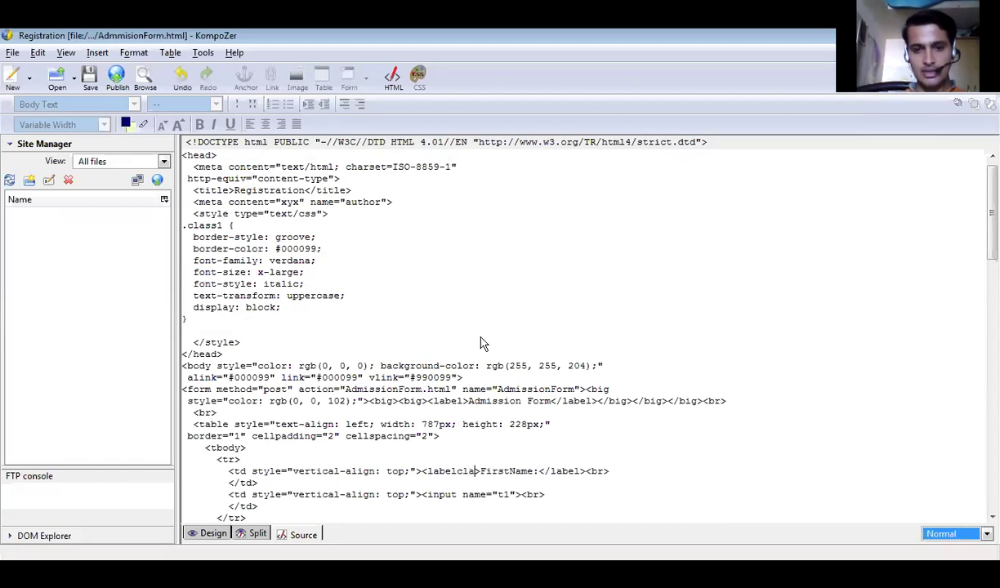
{"action": "type", "text": "="}
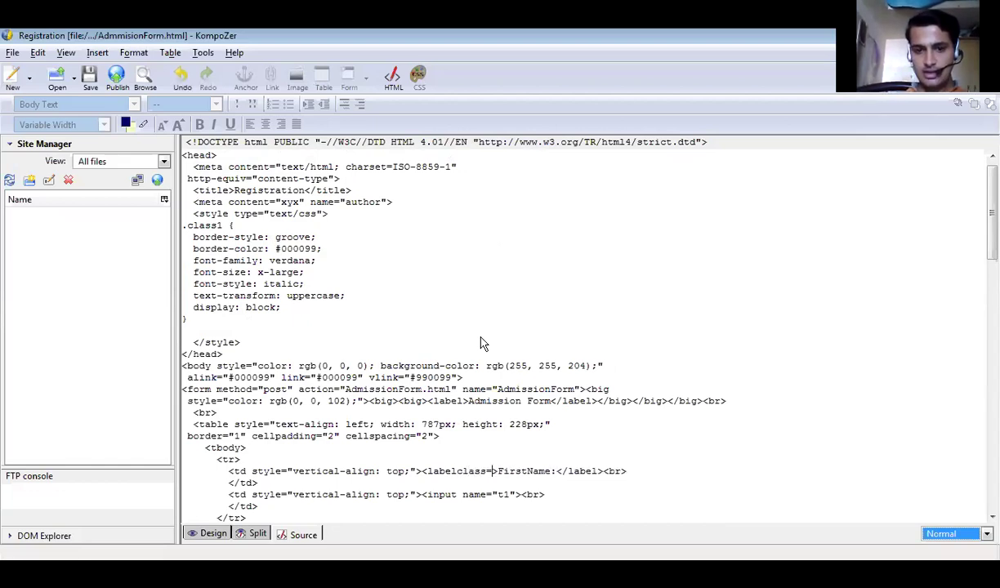
{"action": "type", "text": "\""}
{"action": "type", "text": "clas"}
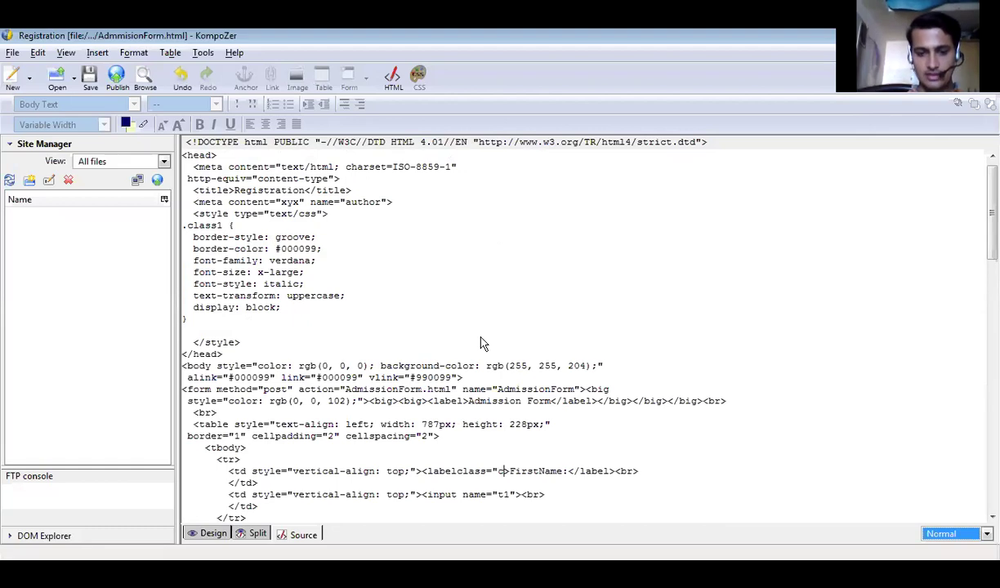
{"action": "type", "text": "s"}
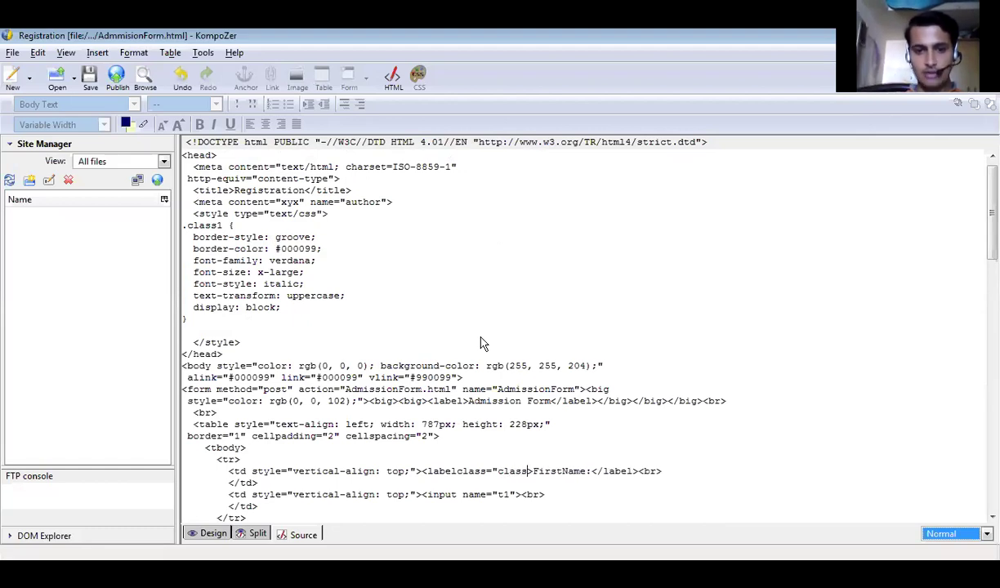
{"action": "type", "text": "1\""}
{"action": "key", "text": "Down"}
{"action": "key", "text": "Down"}
{"action": "key", "text": "Left"}
{"action": "key", "text": "Left"}
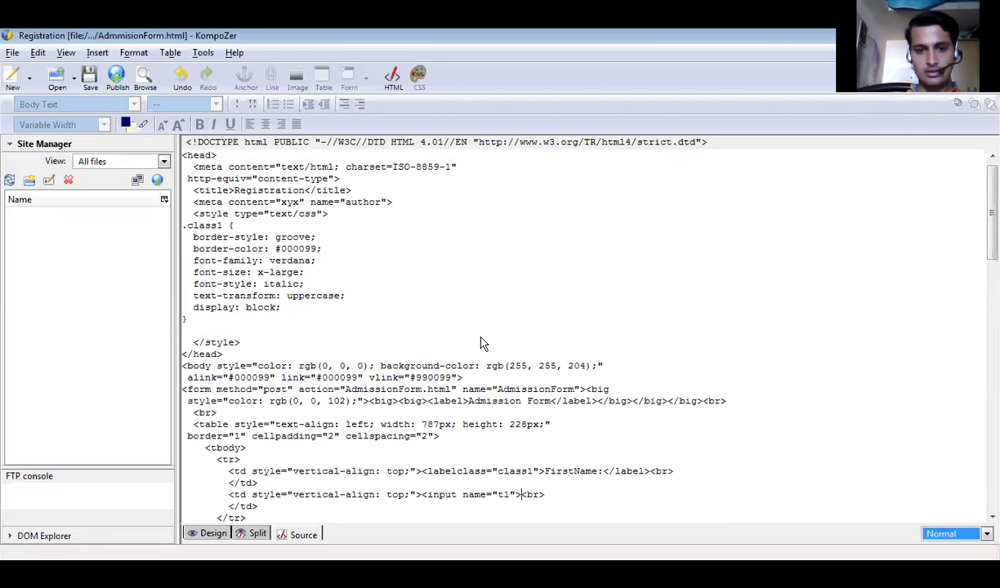
{"action": "key", "text": "Down"}
{"action": "key", "text": "Down"}
{"action": "key", "text": "Down"}
{"action": "key", "text": "Down"}
{"action": "key", "text": "Down"}
{"action": "key", "text": "Down"}
{"action": "key", "text": "Down"}
{"action": "key", "text": "Down"}
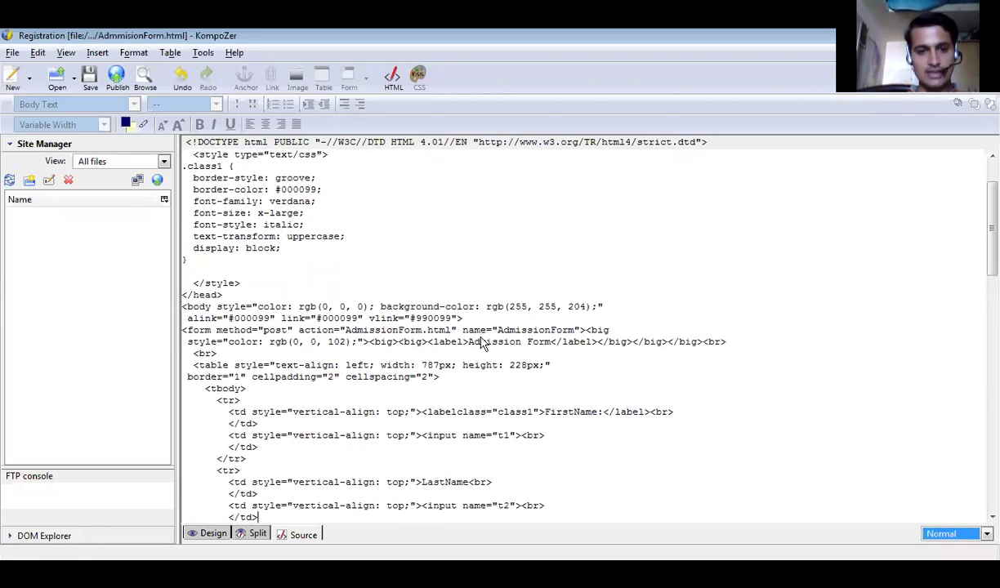
{"action": "key", "text": "Down"}
{"action": "key", "text": "Down"}
{"action": "key", "text": "Down"}
{"action": "key", "text": "Down"}
{"action": "key", "text": "Down"}
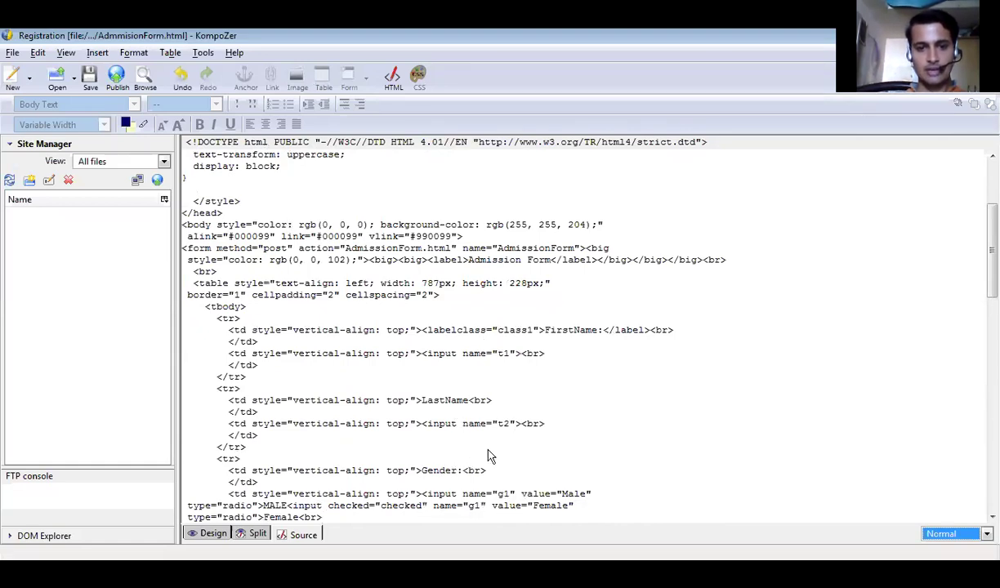
{"action": "key", "text": "Down"}
{"action": "key", "text": "Down"}
{"action": "key", "text": "Down"}
{"action": "key", "text": "Down"}
{"action": "key", "text": "Down"}
{"action": "key", "text": "Down"}
{"action": "key", "text": "Down"}
{"action": "key", "text": "Down"}
{"action": "key", "text": "Down"}
{"action": "key", "text": "Down"}
{"action": "key", "text": "Down"}
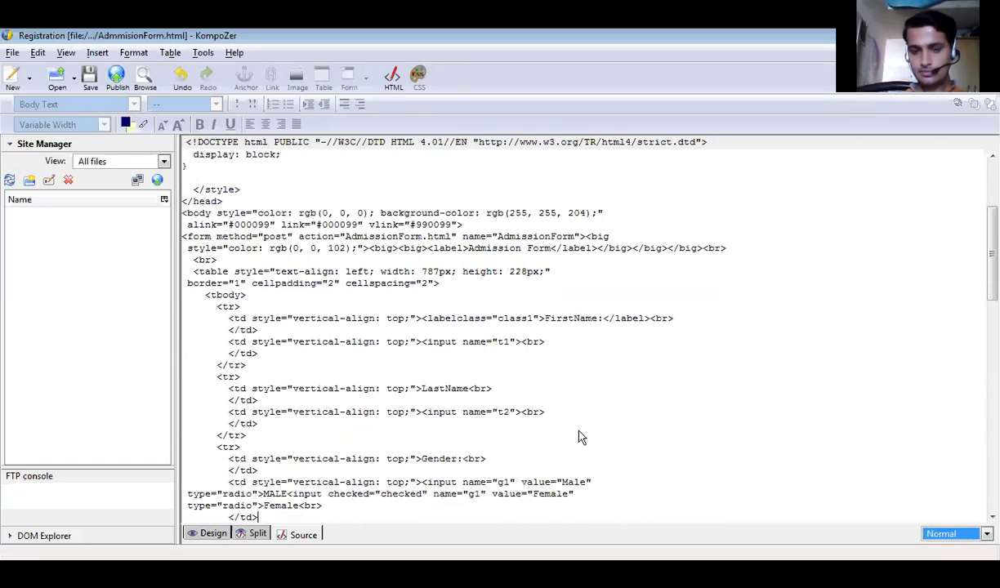
{"action": "key", "text": "Down"}
{"action": "key", "text": "Down"}
{"action": "key", "text": "Down"}
{"action": "key", "text": "Down"}
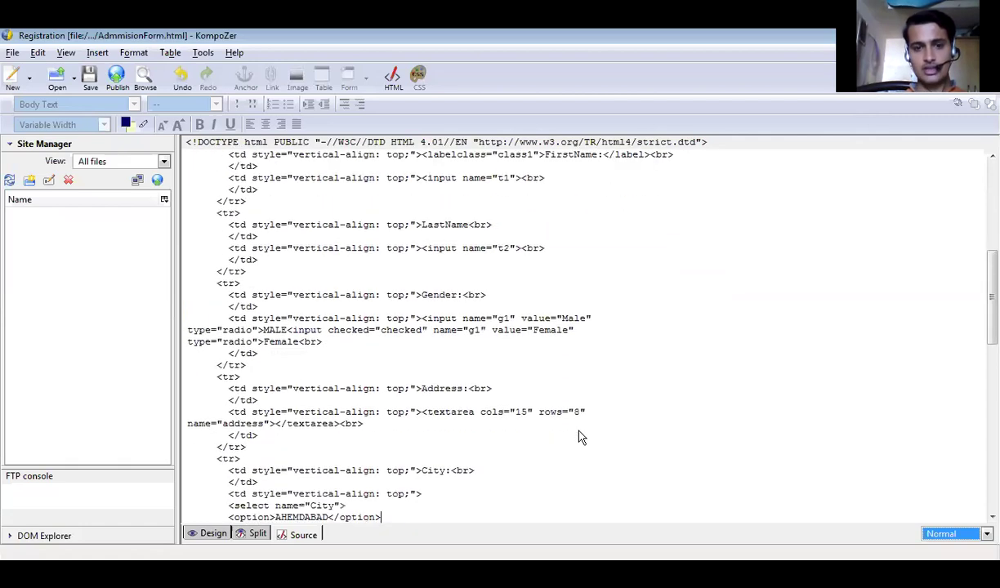
{"action": "left_click", "coordinate": [270, 423]}
{"action": "type", "text": "clas"}
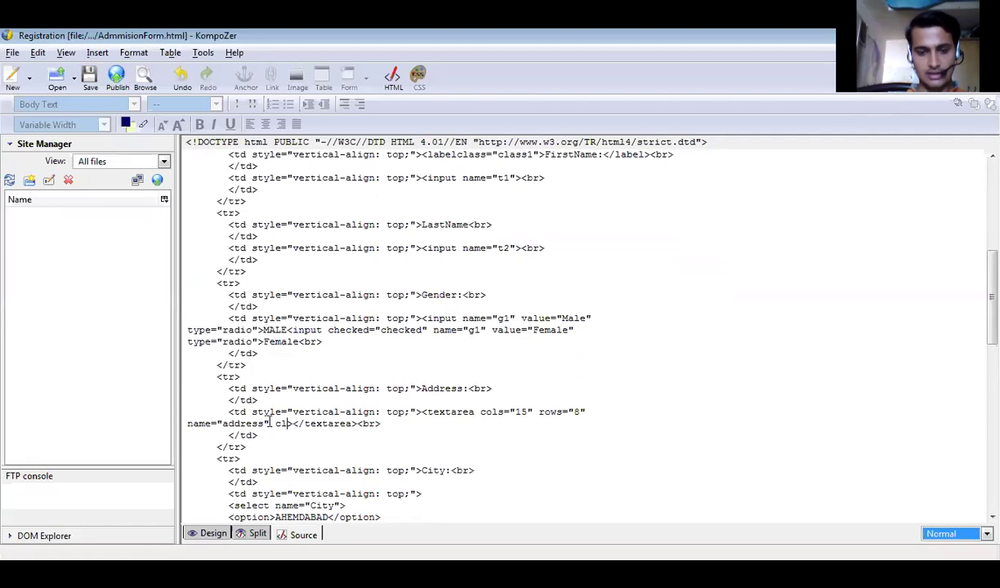
{"action": "type", "text": "s="}
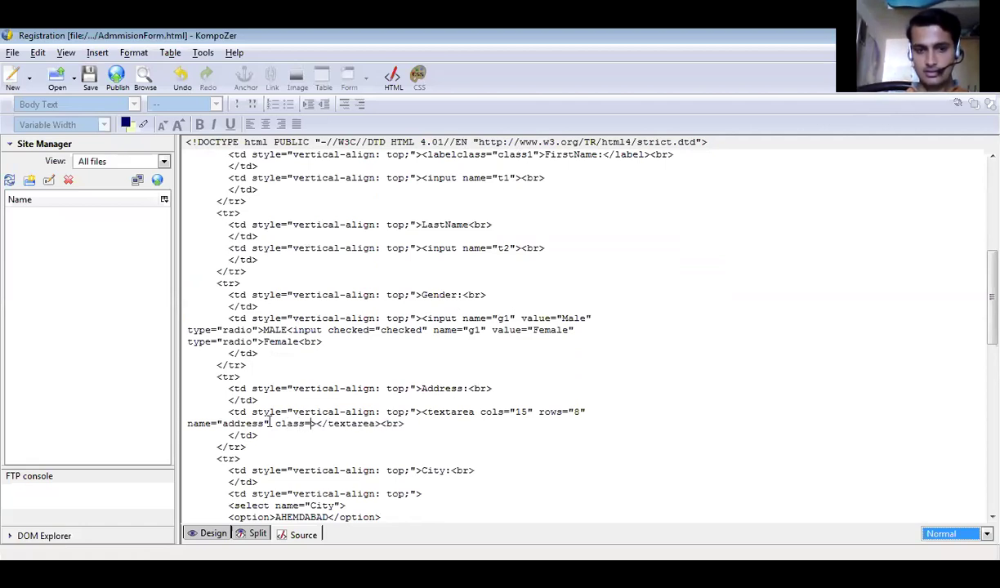
{"action": "type", "text": "\"class"}
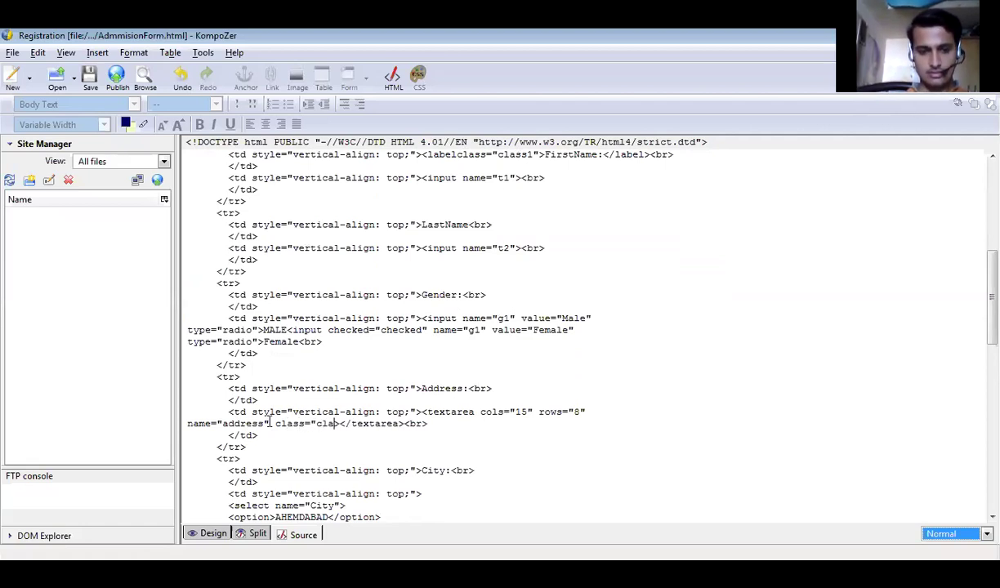
{"action": "type", "text": "1\">"}
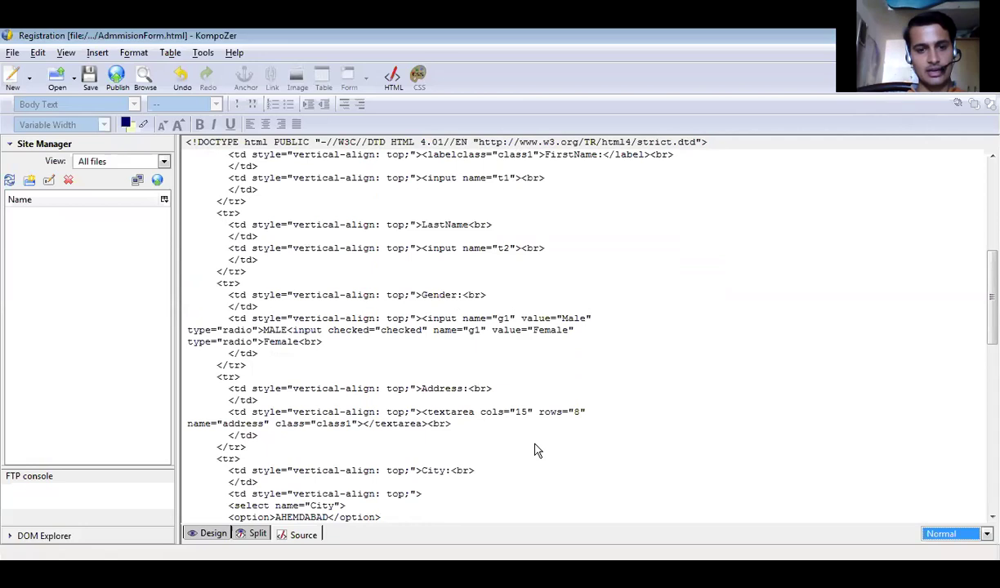
Add class="class1" to the City select tag and return to Design view.
{"action": "left_click", "coordinate": [343, 505]}
{"action": "type", "text": "claa"}
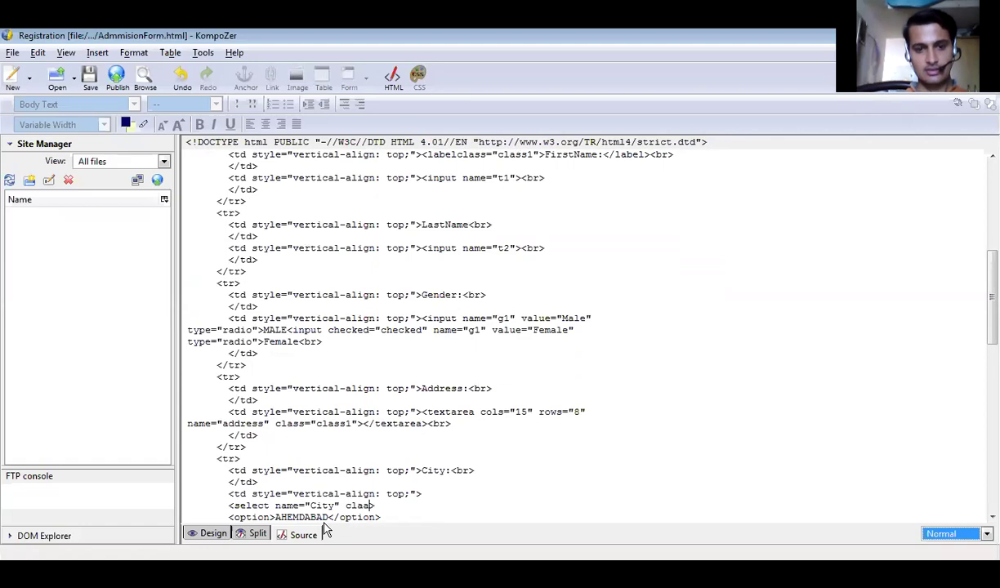
{"action": "key", "text": "BackSpace"}
{"action": "type", "text": "ss=\"cl"}
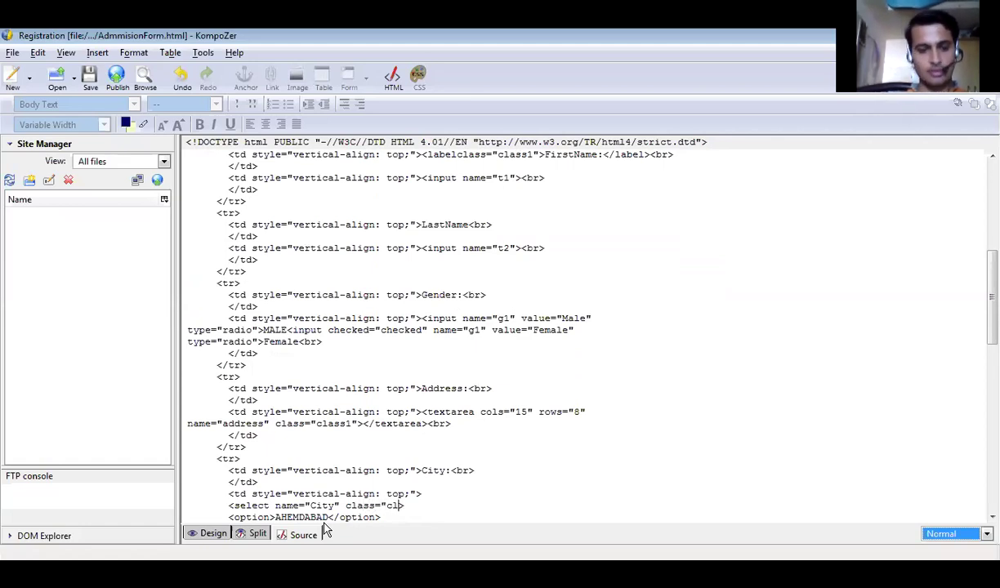
{"action": "type", "text": "ass"}
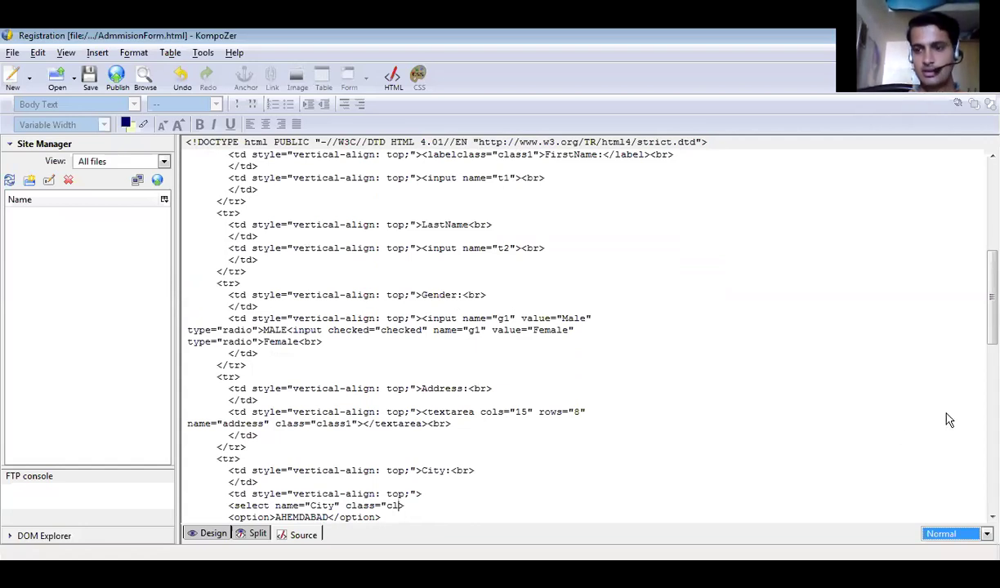
{"action": "scroll", "coordinate": [948, 416], "scroll_direction": "down", "scroll_amount": 3}
{"action": "scroll", "coordinate": [792, 388], "scroll_direction": "down", "scroll_amount": 1}
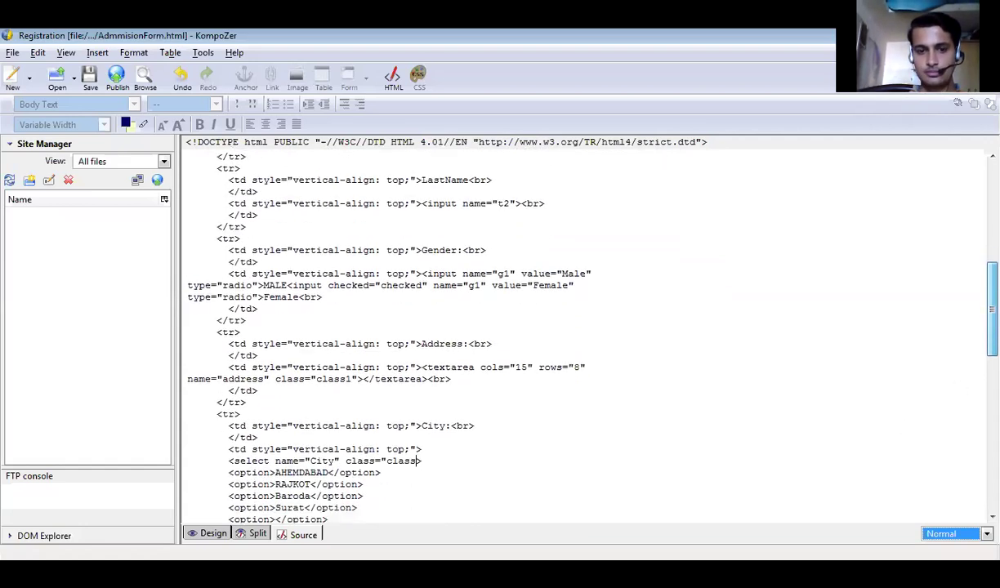
{"action": "type", "text": "1\">"}
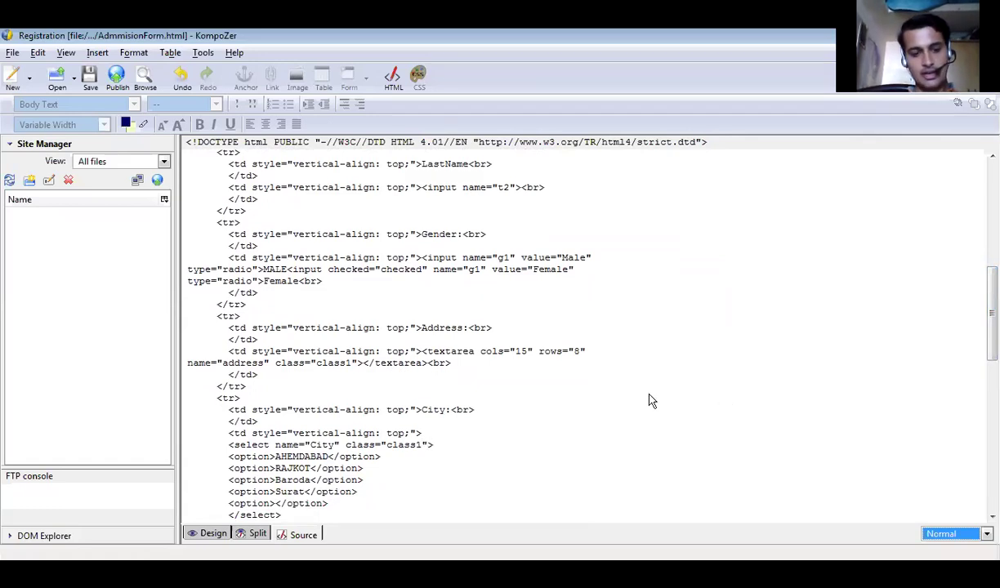
{"action": "key", "text": "ctrl+Page_Up"}
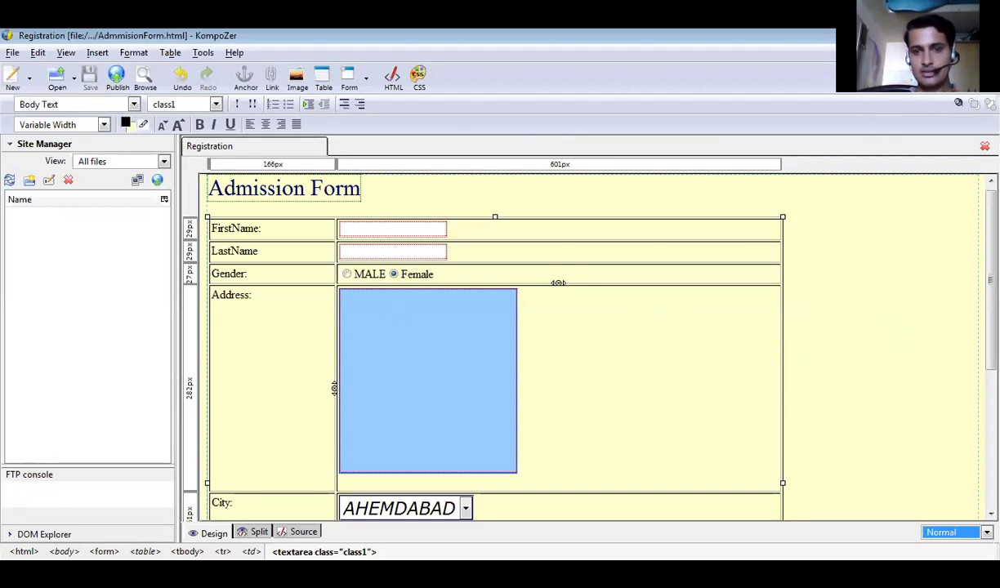
{"action": "scroll", "coordinate": [558, 282], "scroll_direction": "down", "scroll_amount": 4}
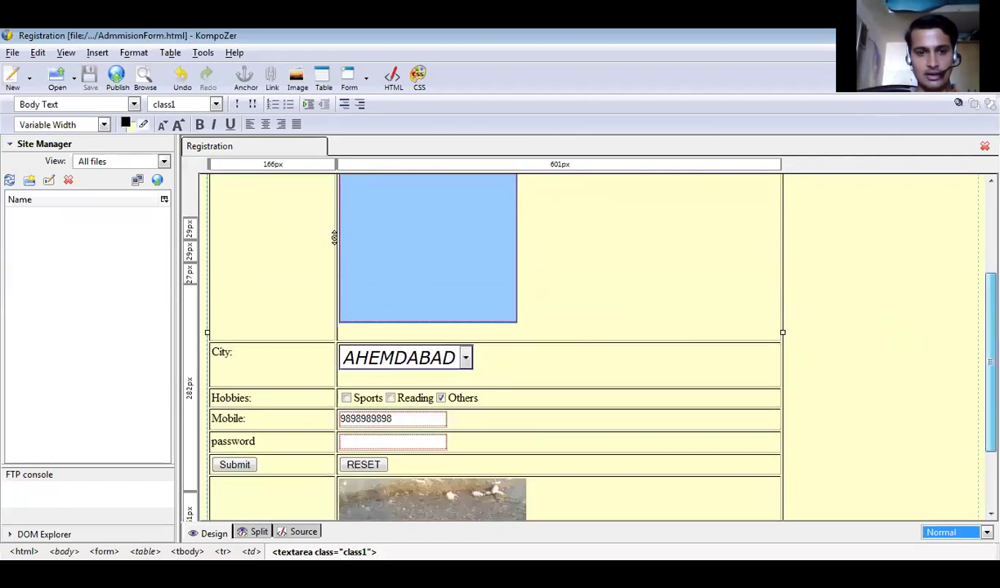
{"action": "scroll", "coordinate": [559, 286], "scroll_direction": "up", "scroll_amount": 4}
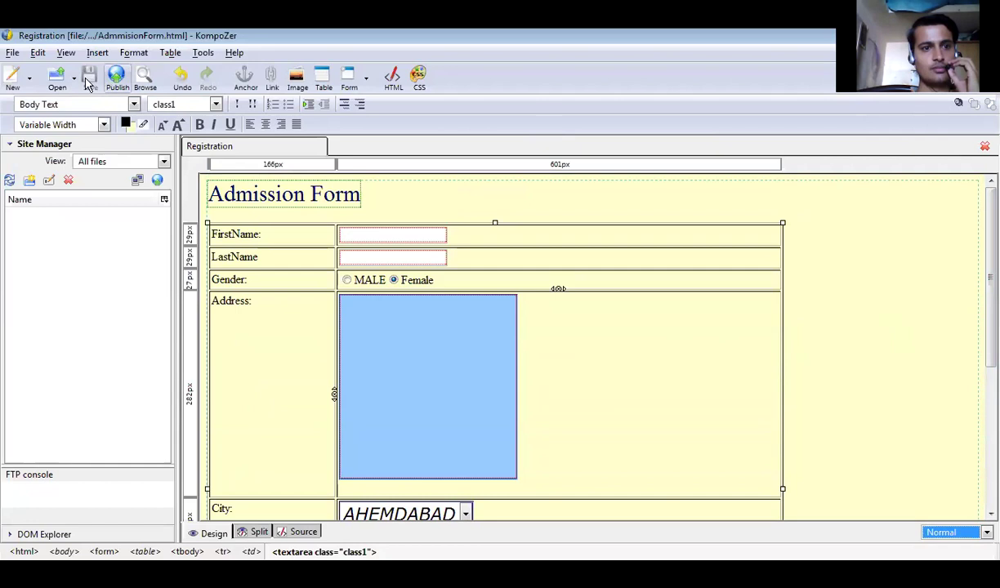
{"action": "left_click", "coordinate": [12, 54]}
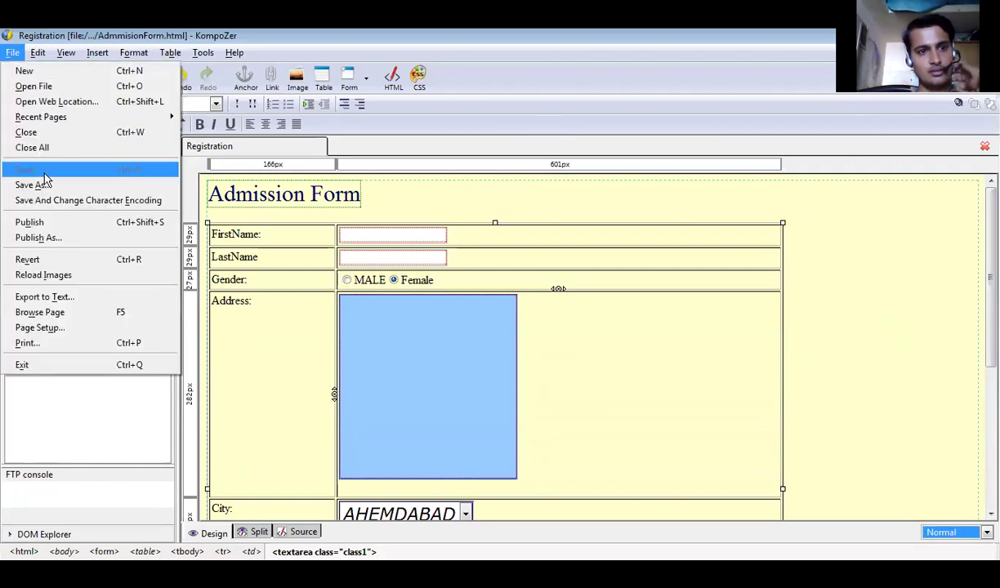
{"action": "left_click", "coordinate": [670, 349]}
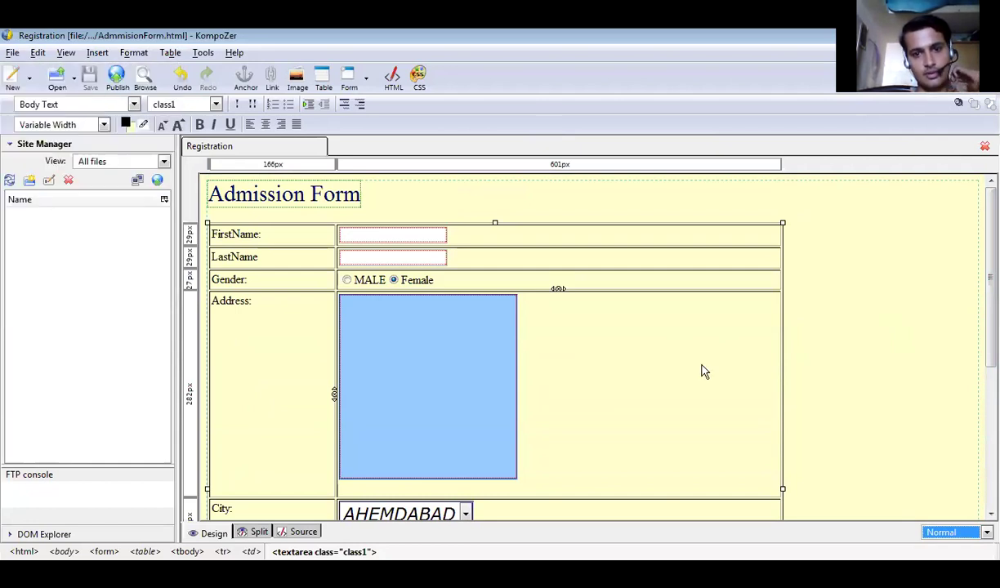
{"action": "left_click", "coordinate": [671, 349]}
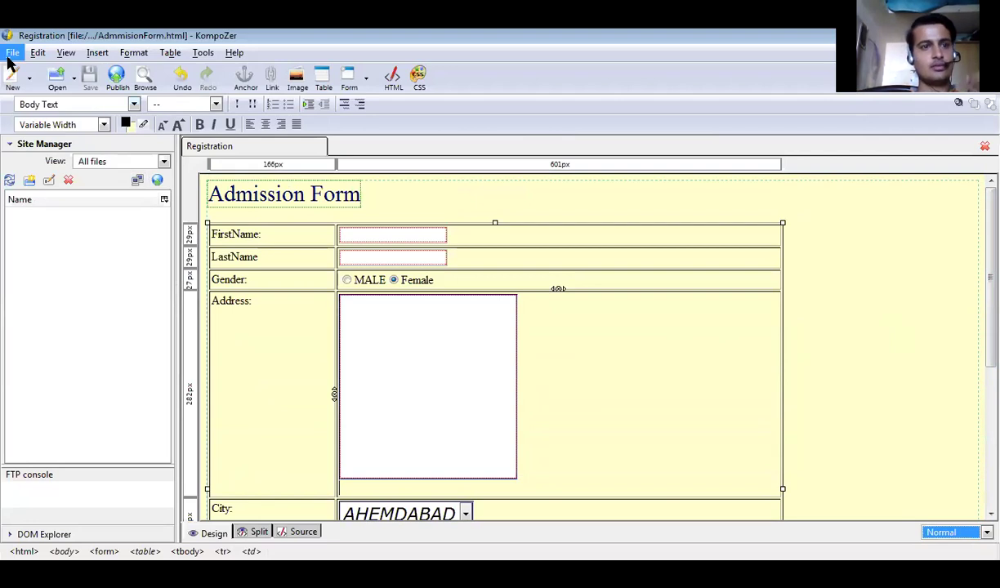
{"action": "left_click", "coordinate": [11, 54]}
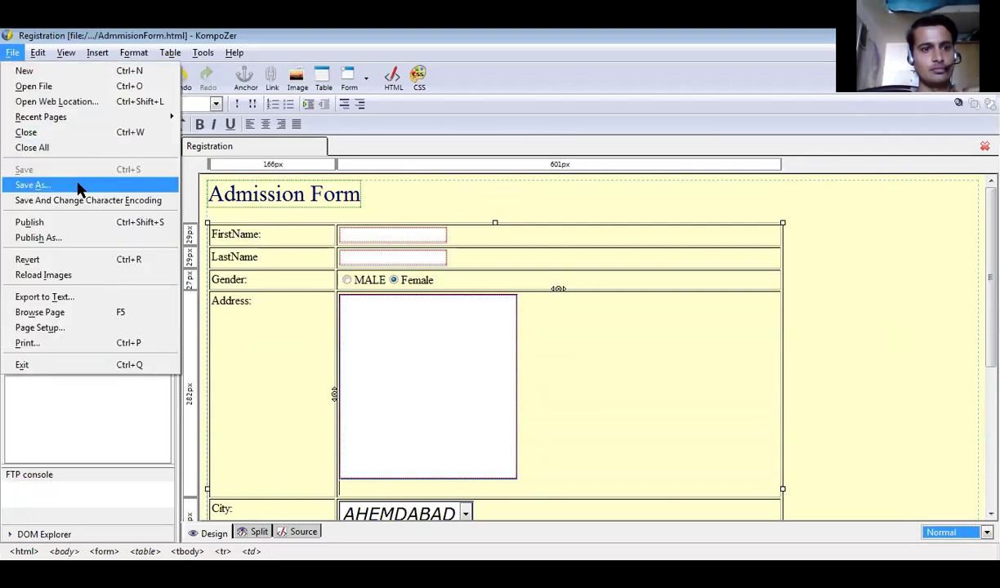
{"action": "left_click", "coordinate": [801, 309]}
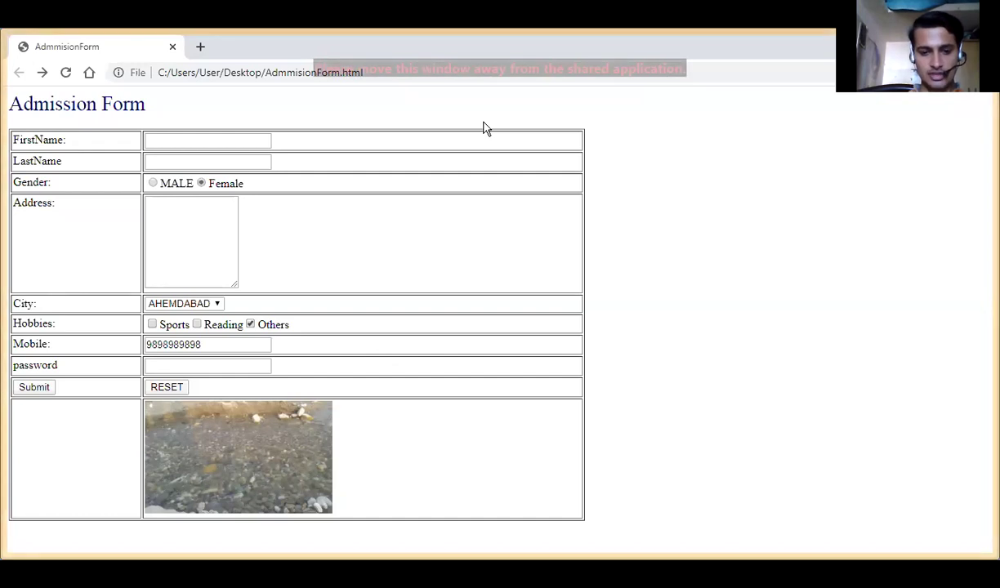
Refresh AdmmisionForm.html in Chrome to check the yellow background and class1-styled address box, then return to KompoZer.
{"action": "key", "text": "F5"}
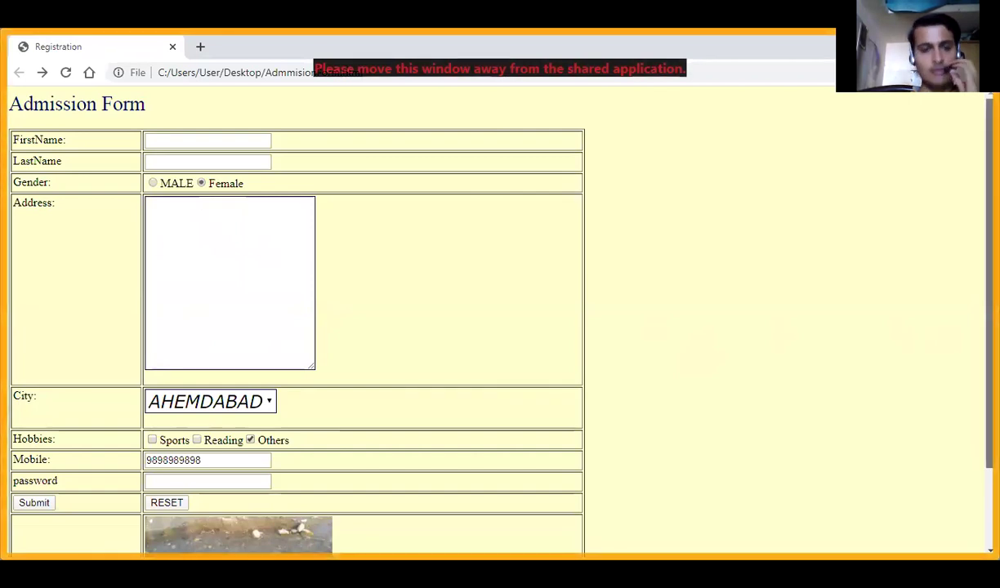
{"action": "scroll", "coordinate": [294, 327], "scroll_direction": "down", "scroll_amount": 2}
{"action": "scroll", "coordinate": [295, 327], "scroll_direction": "up", "scroll_amount": 2}
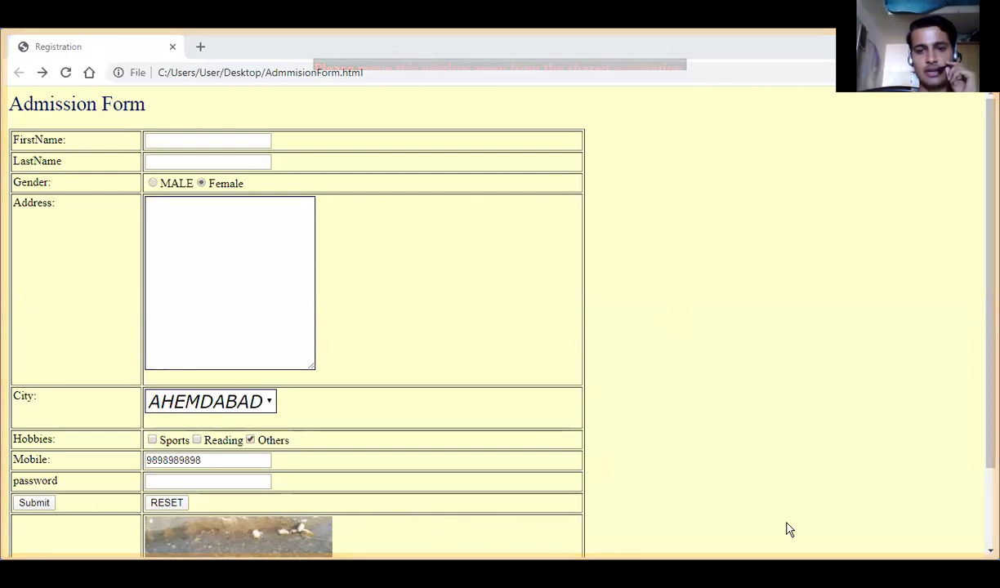
{"action": "key", "text": "alt+Tab"}
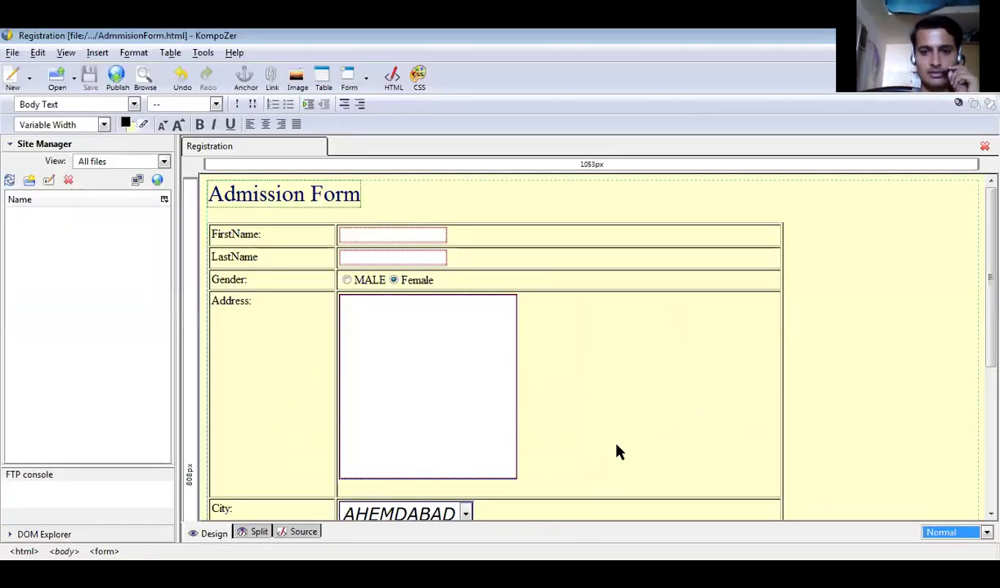